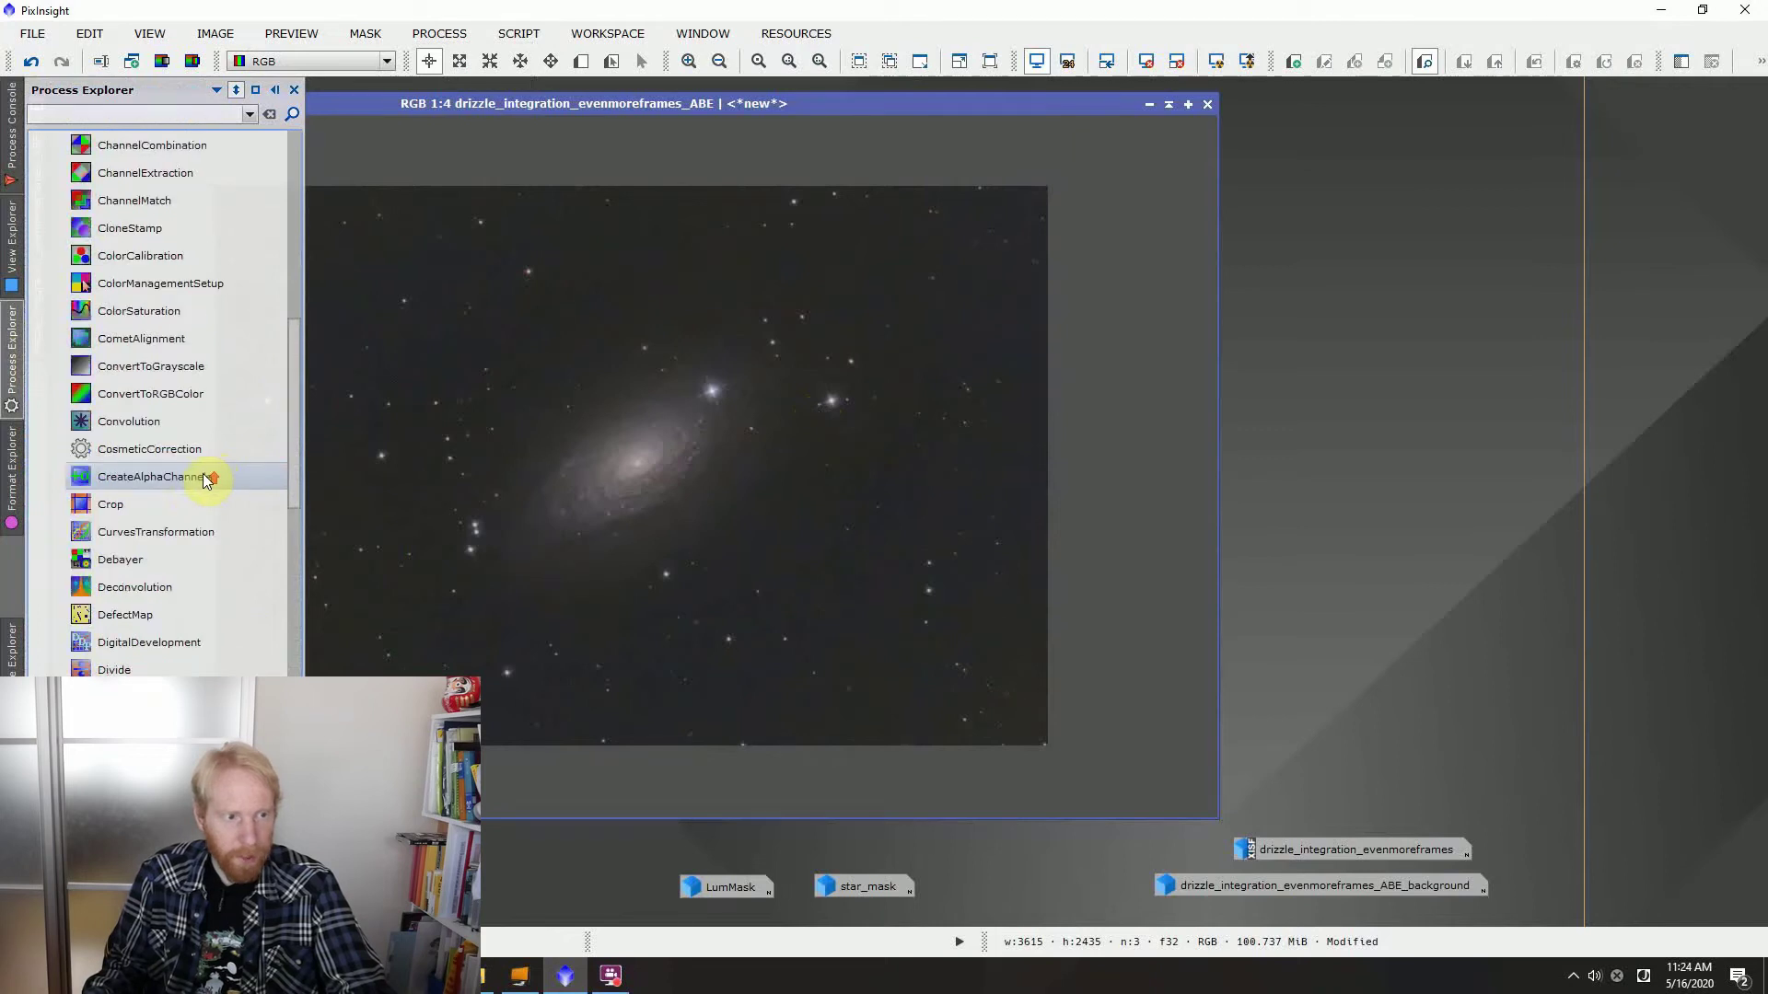
Open CurvesTransformation with a real-time preview and raise the RGB/K curve's upper part to about input 0.607, output 0.869
drag(170, 529, 168, 523)
double_click(168, 523)
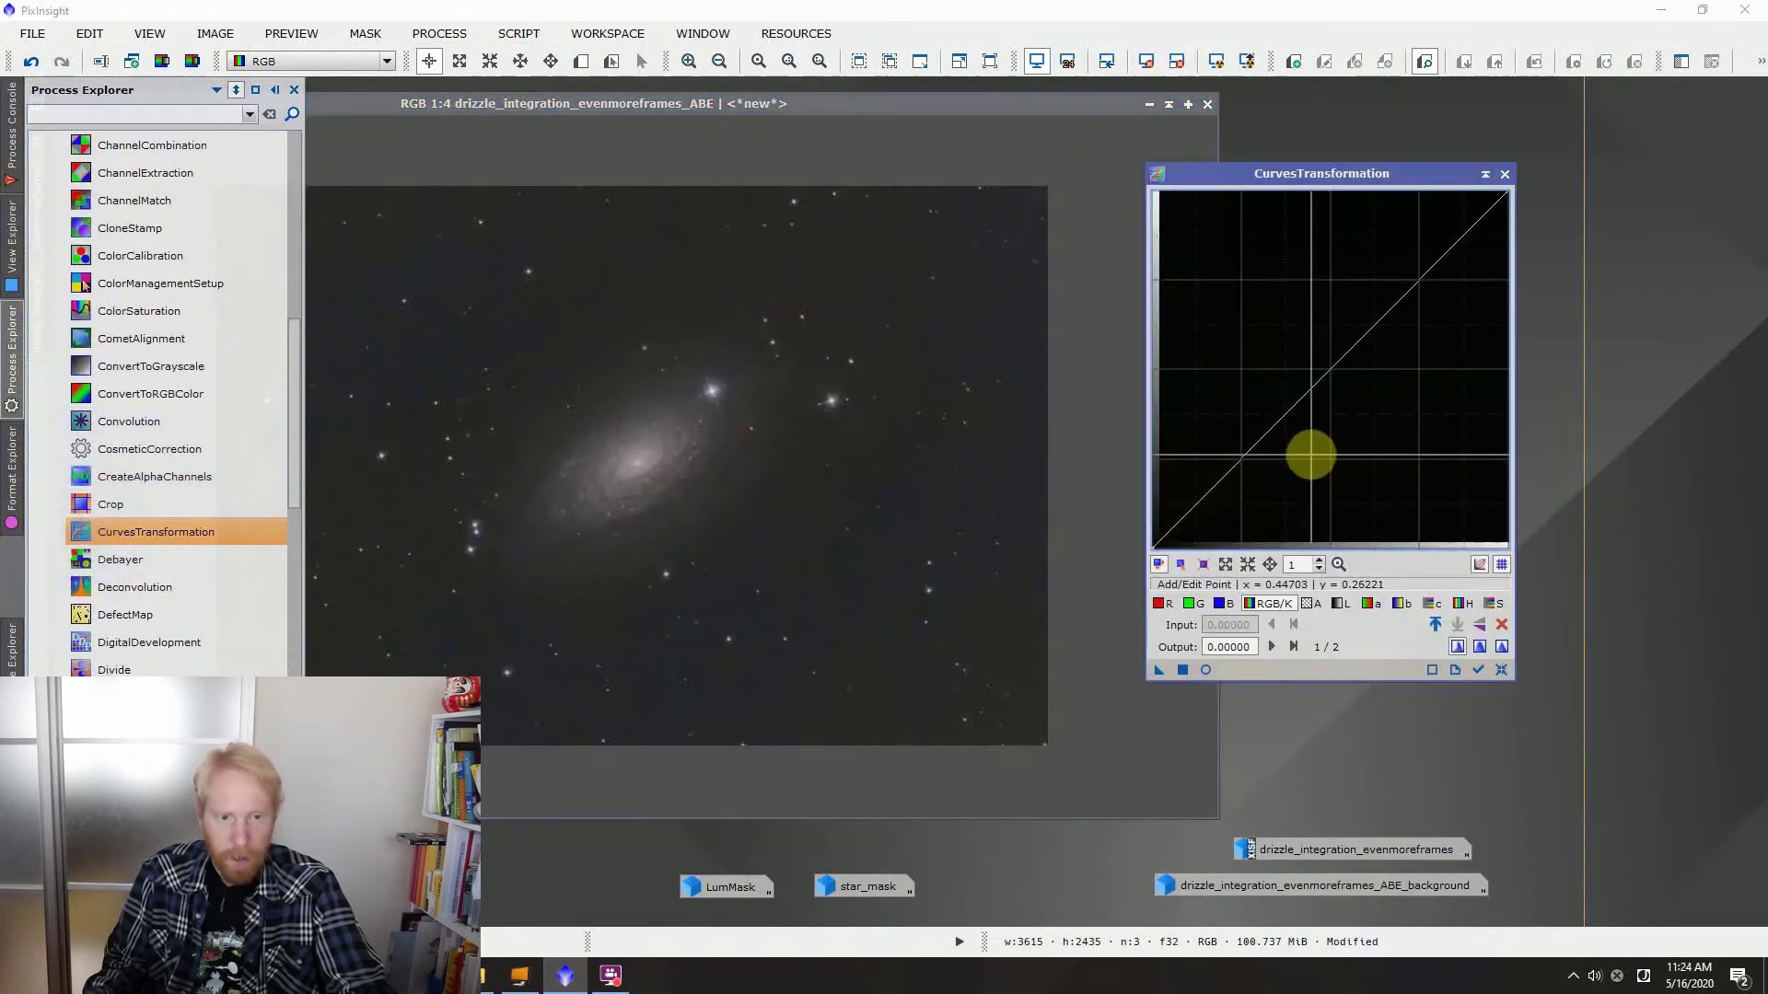
click(1206, 671)
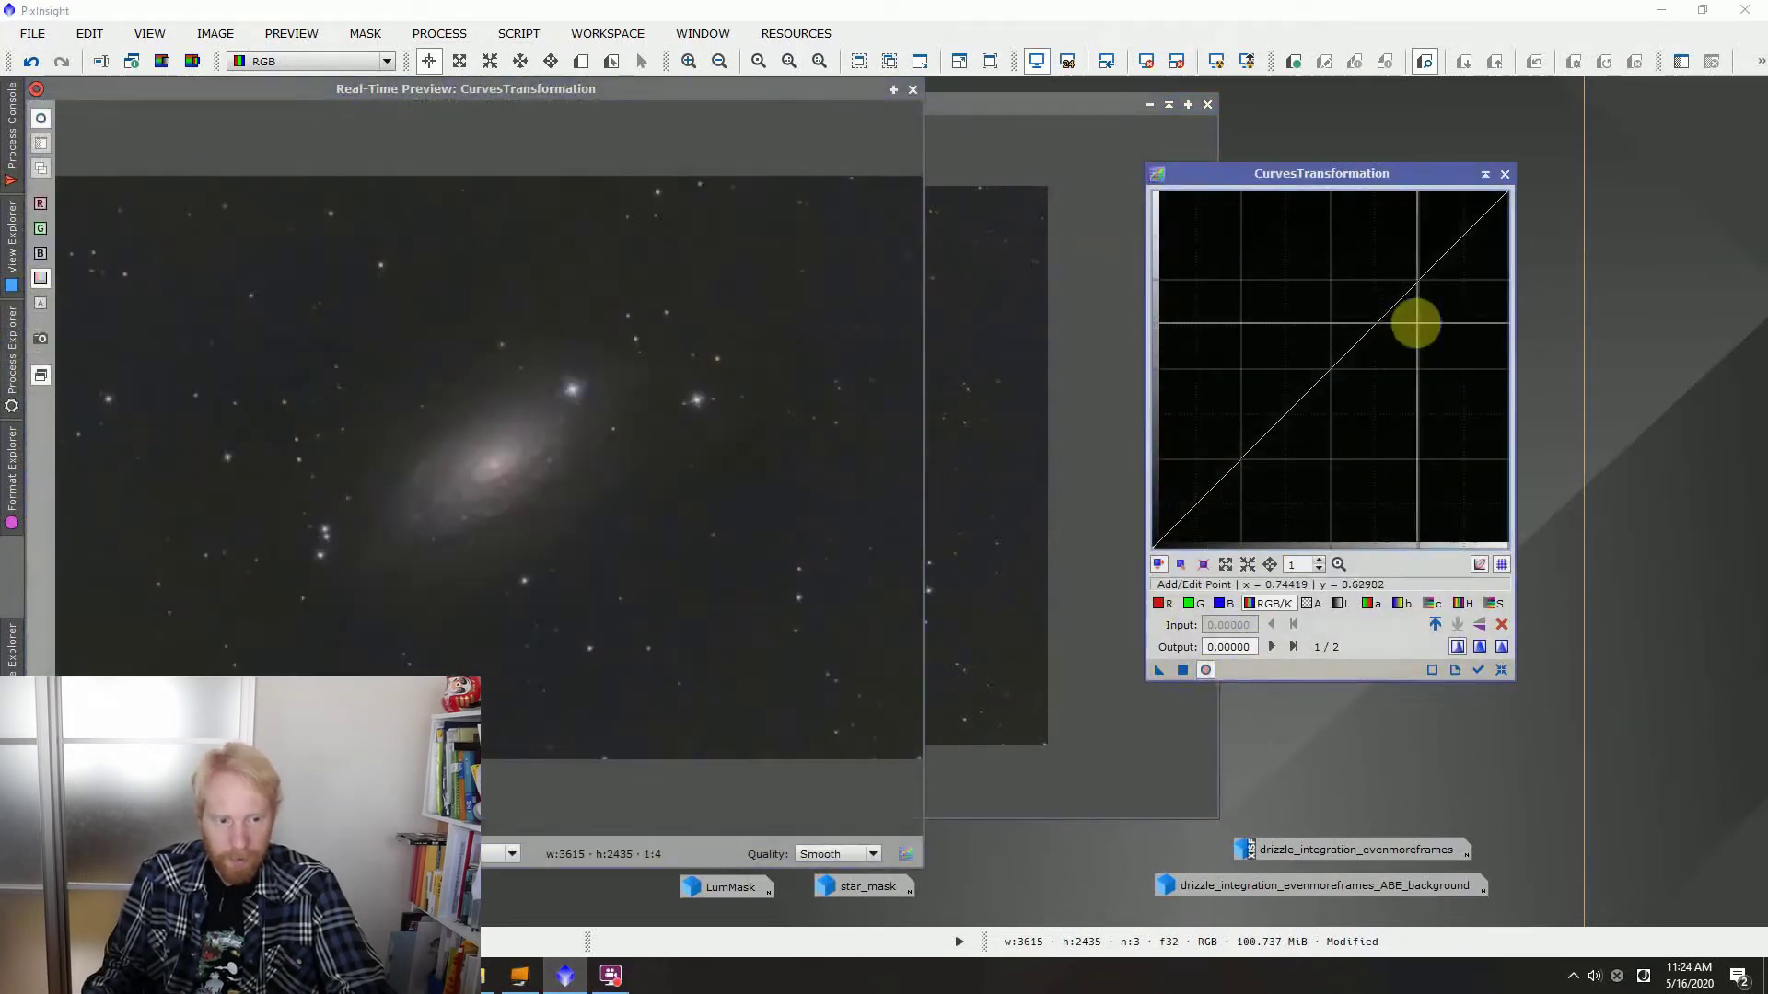
drag(1417, 281, 1368, 237)
Add a shadow point near the bottom of the RGB/K curve at about input 0.00311, output 0.00086 to darken the background
scroll(1184, 497, up, 15)
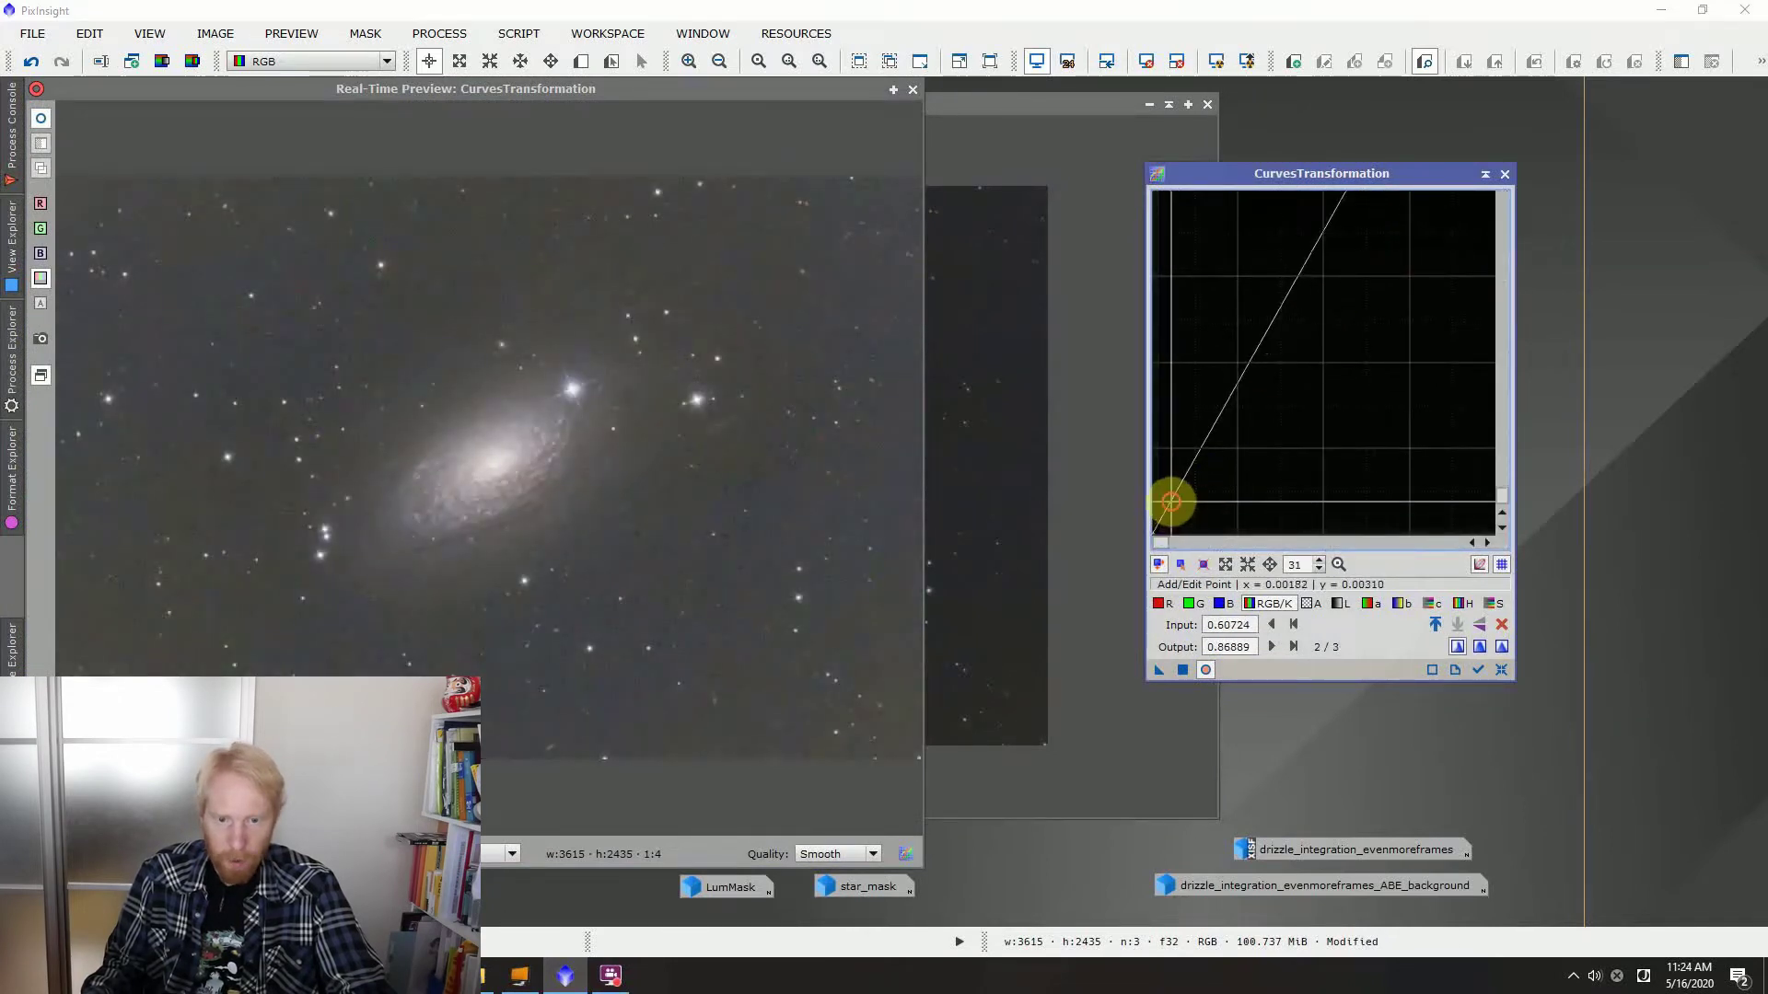
drag(1179, 505, 1202, 527)
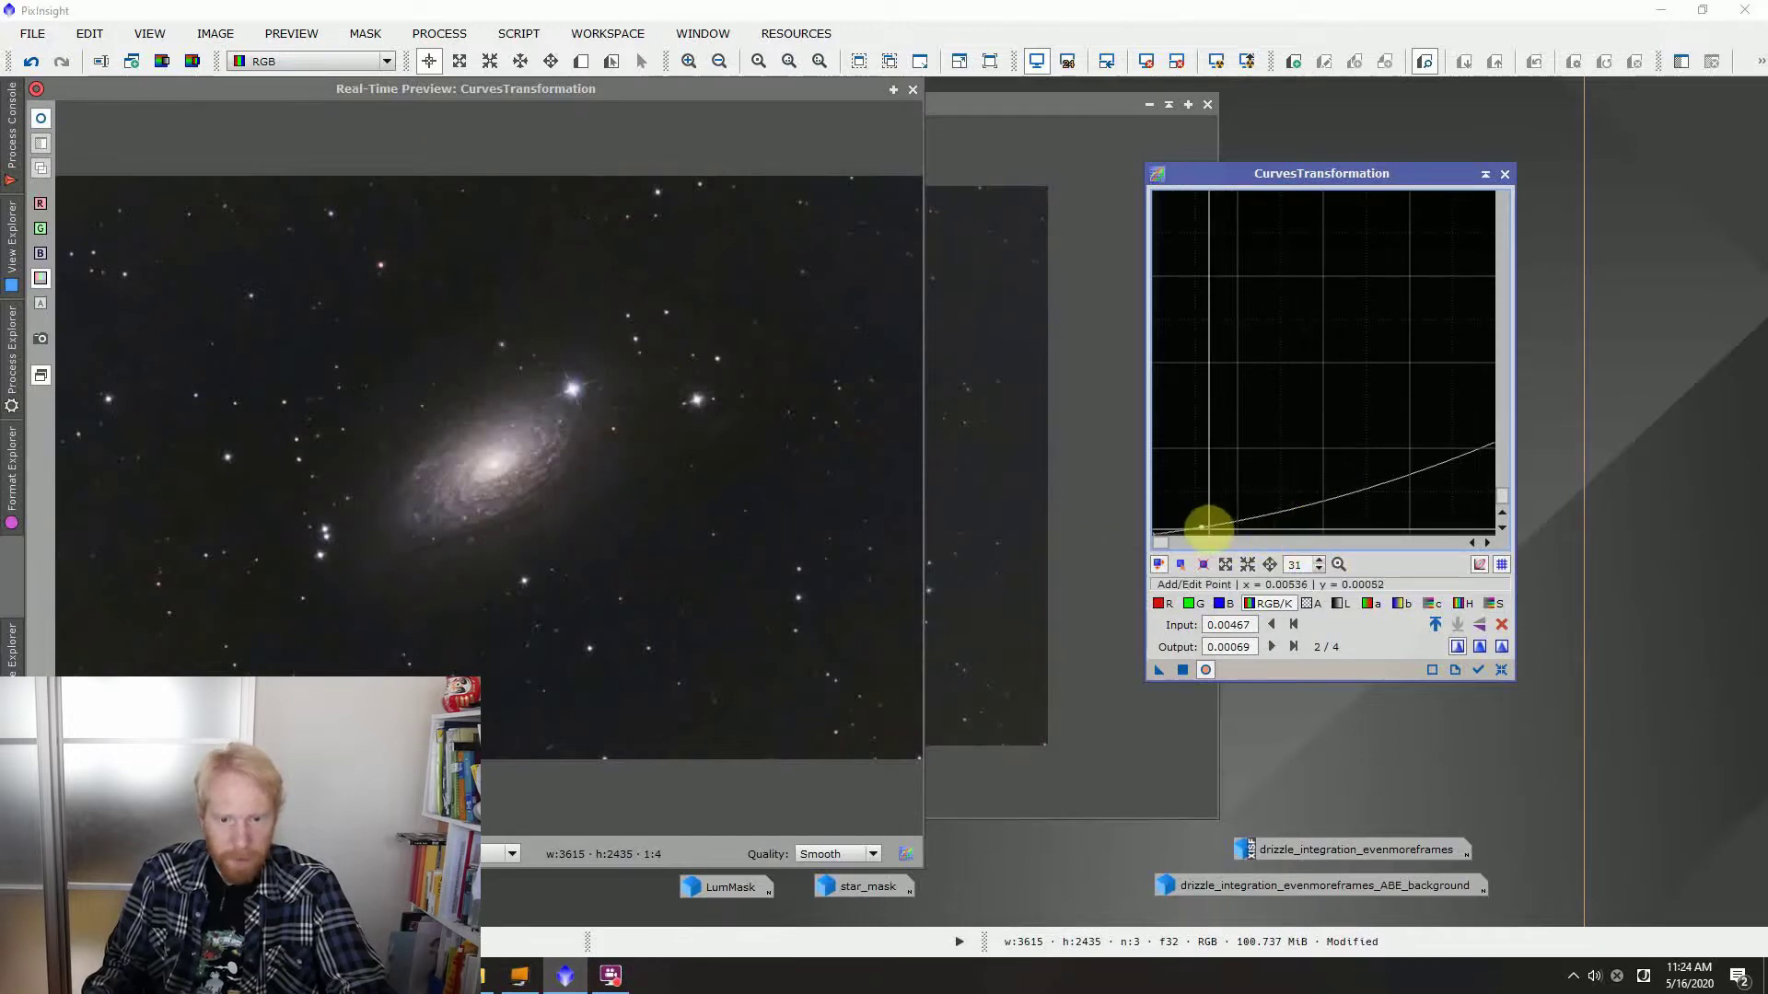
drag(1203, 526, 1215, 529)
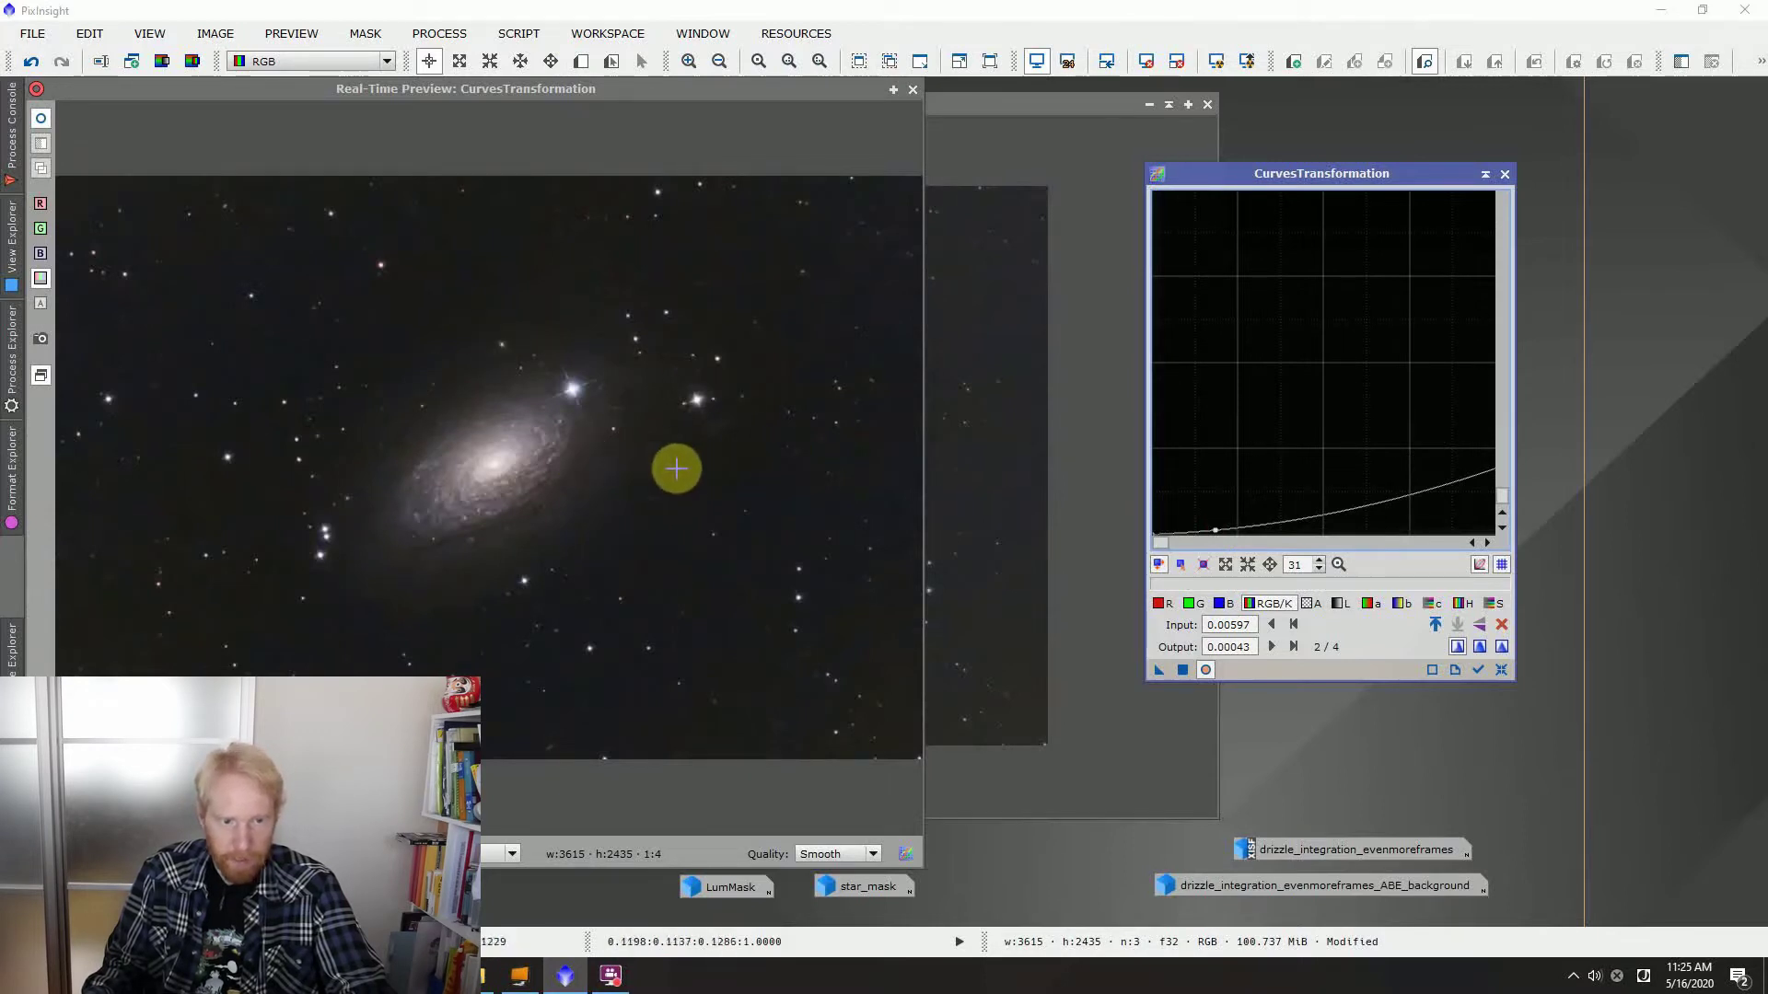
drag(1215, 530, 1185, 525)
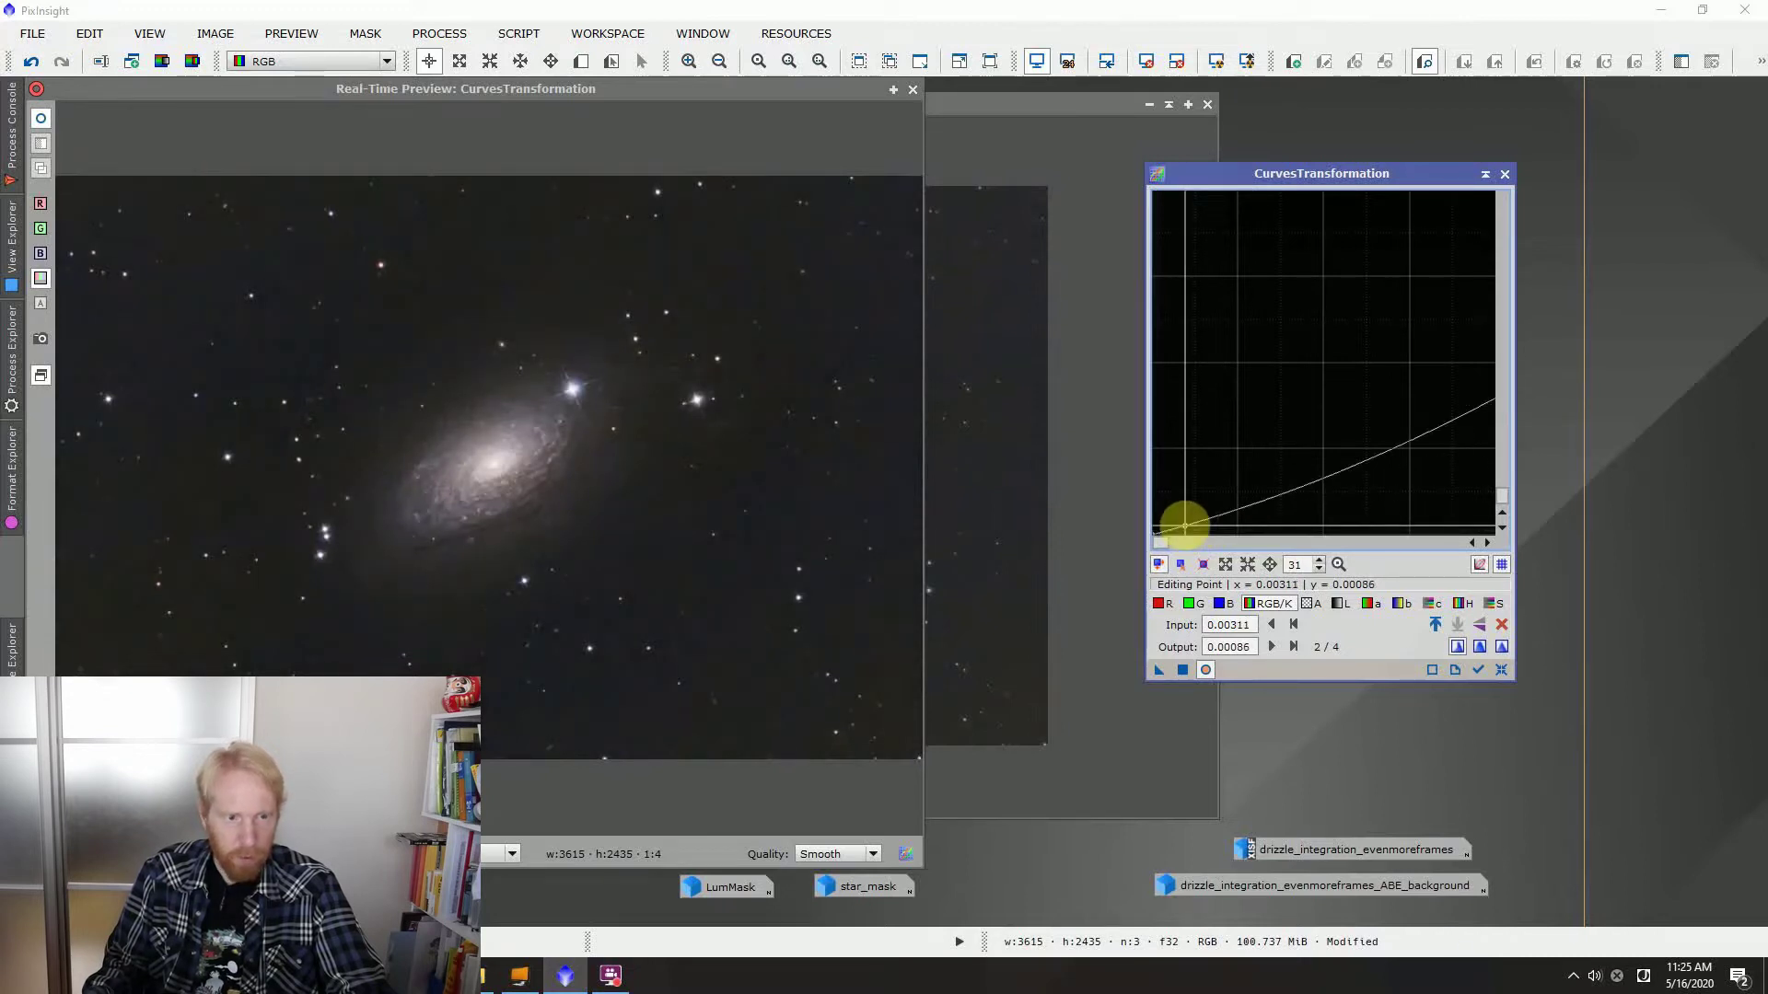
Compare the galaxy image with and without the curve in the real-time preview, and close the preview
click(1207, 667)
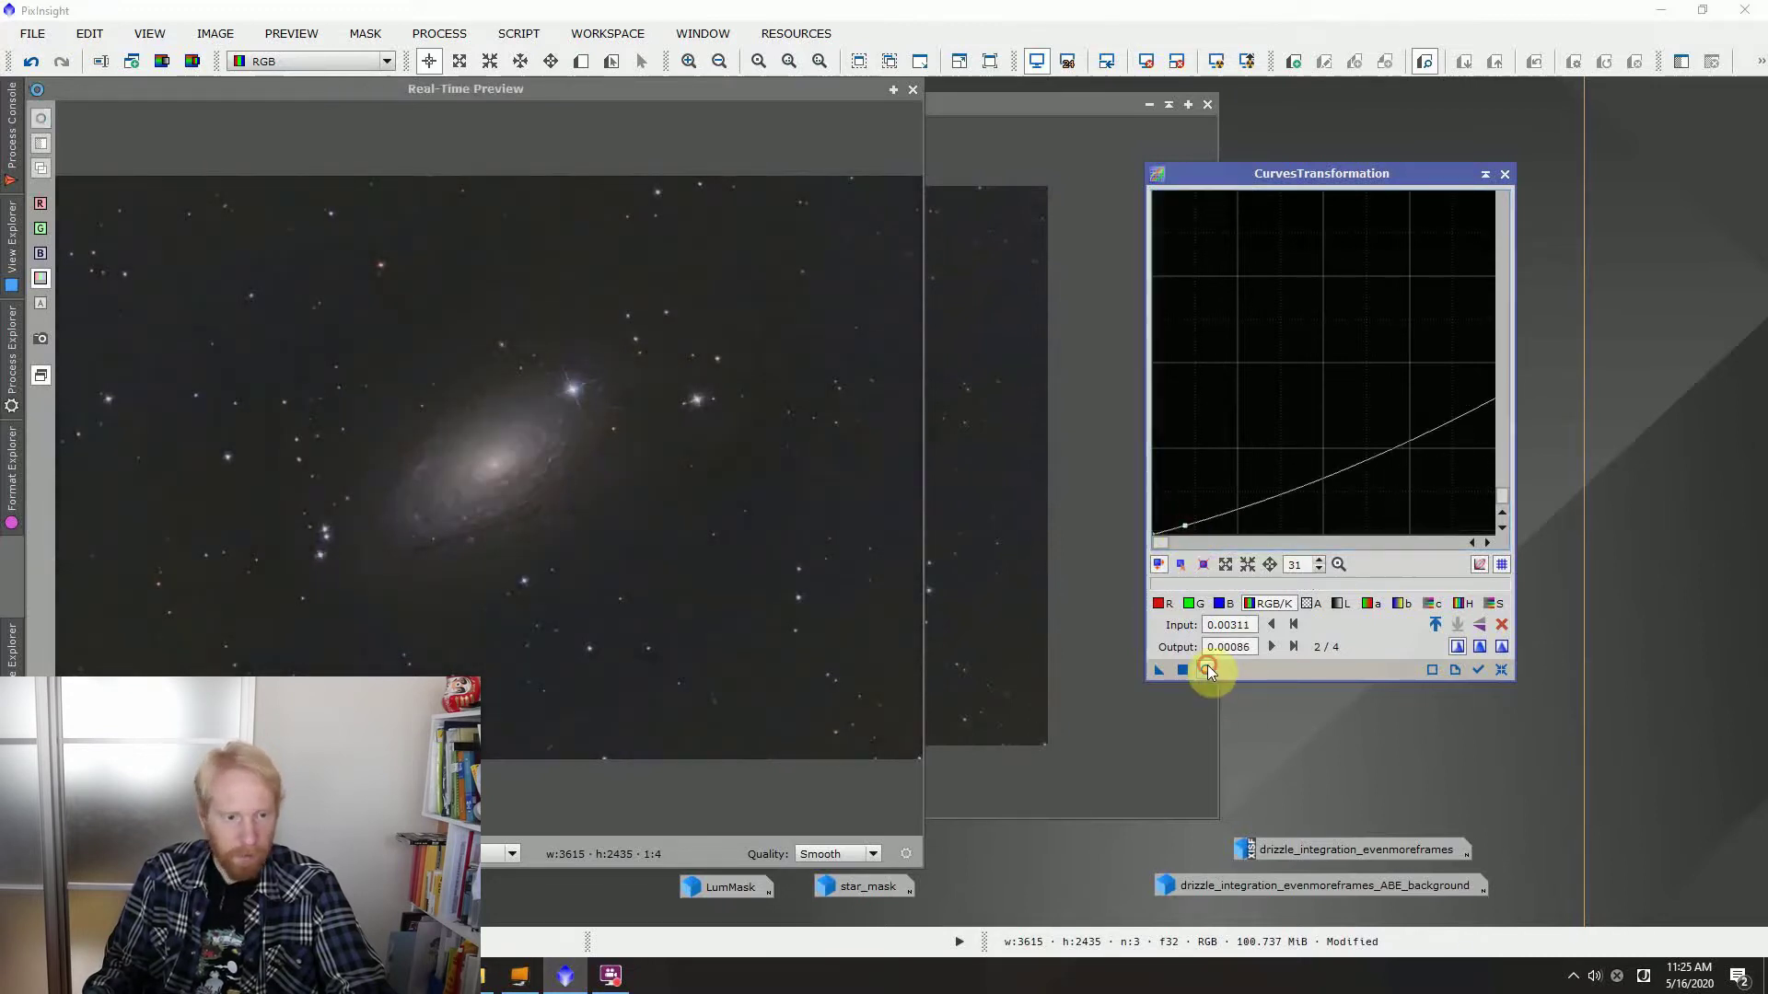
click(1207, 666)
click(1207, 666)
click(1207, 666)
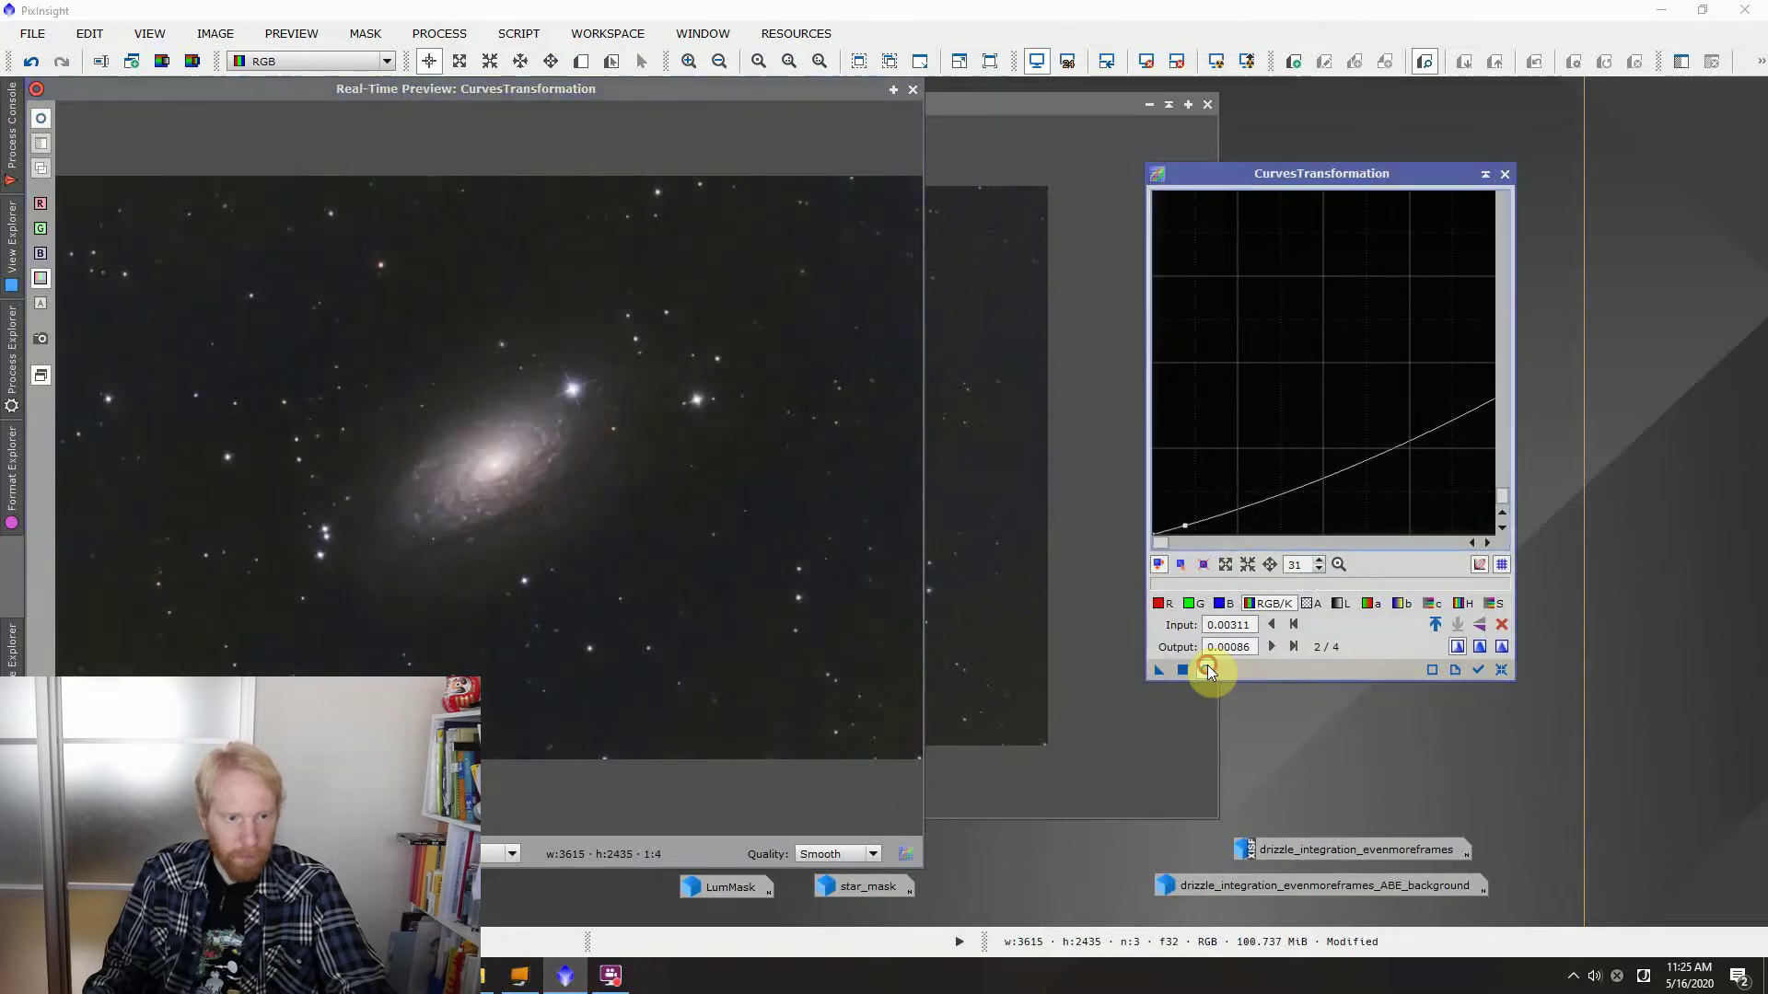
click(1207, 666)
click(1207, 667)
click(1207, 667)
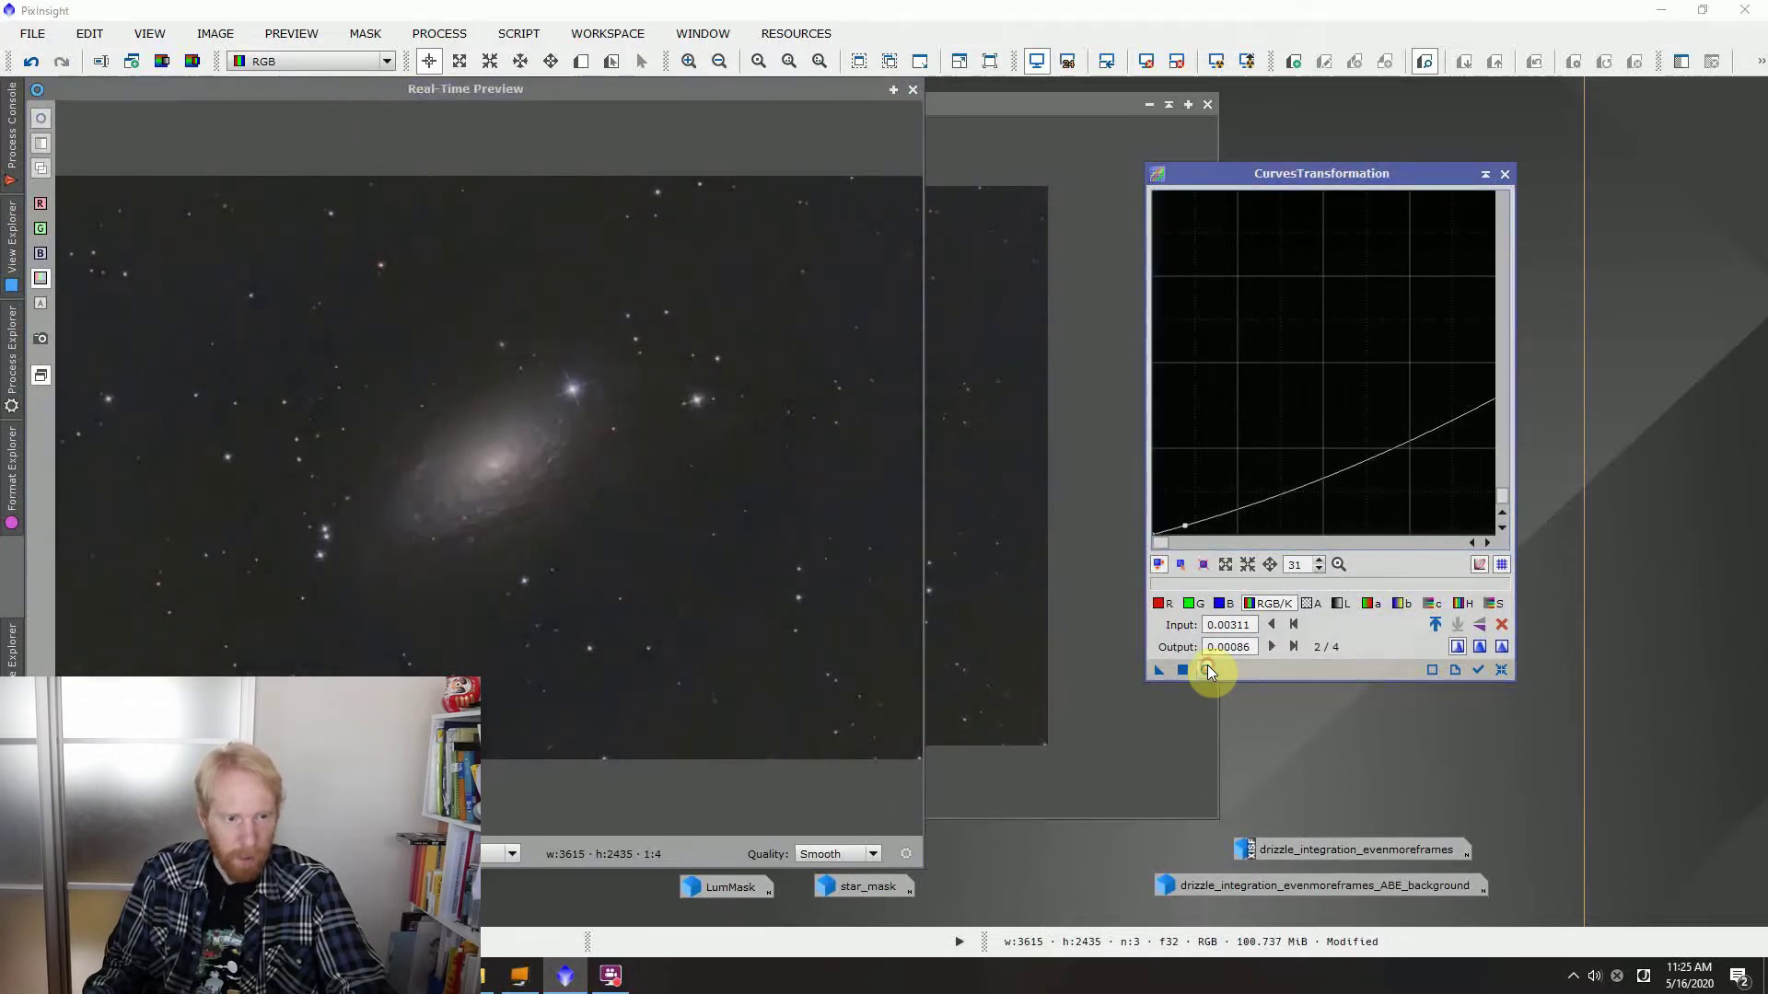
click(1207, 667)
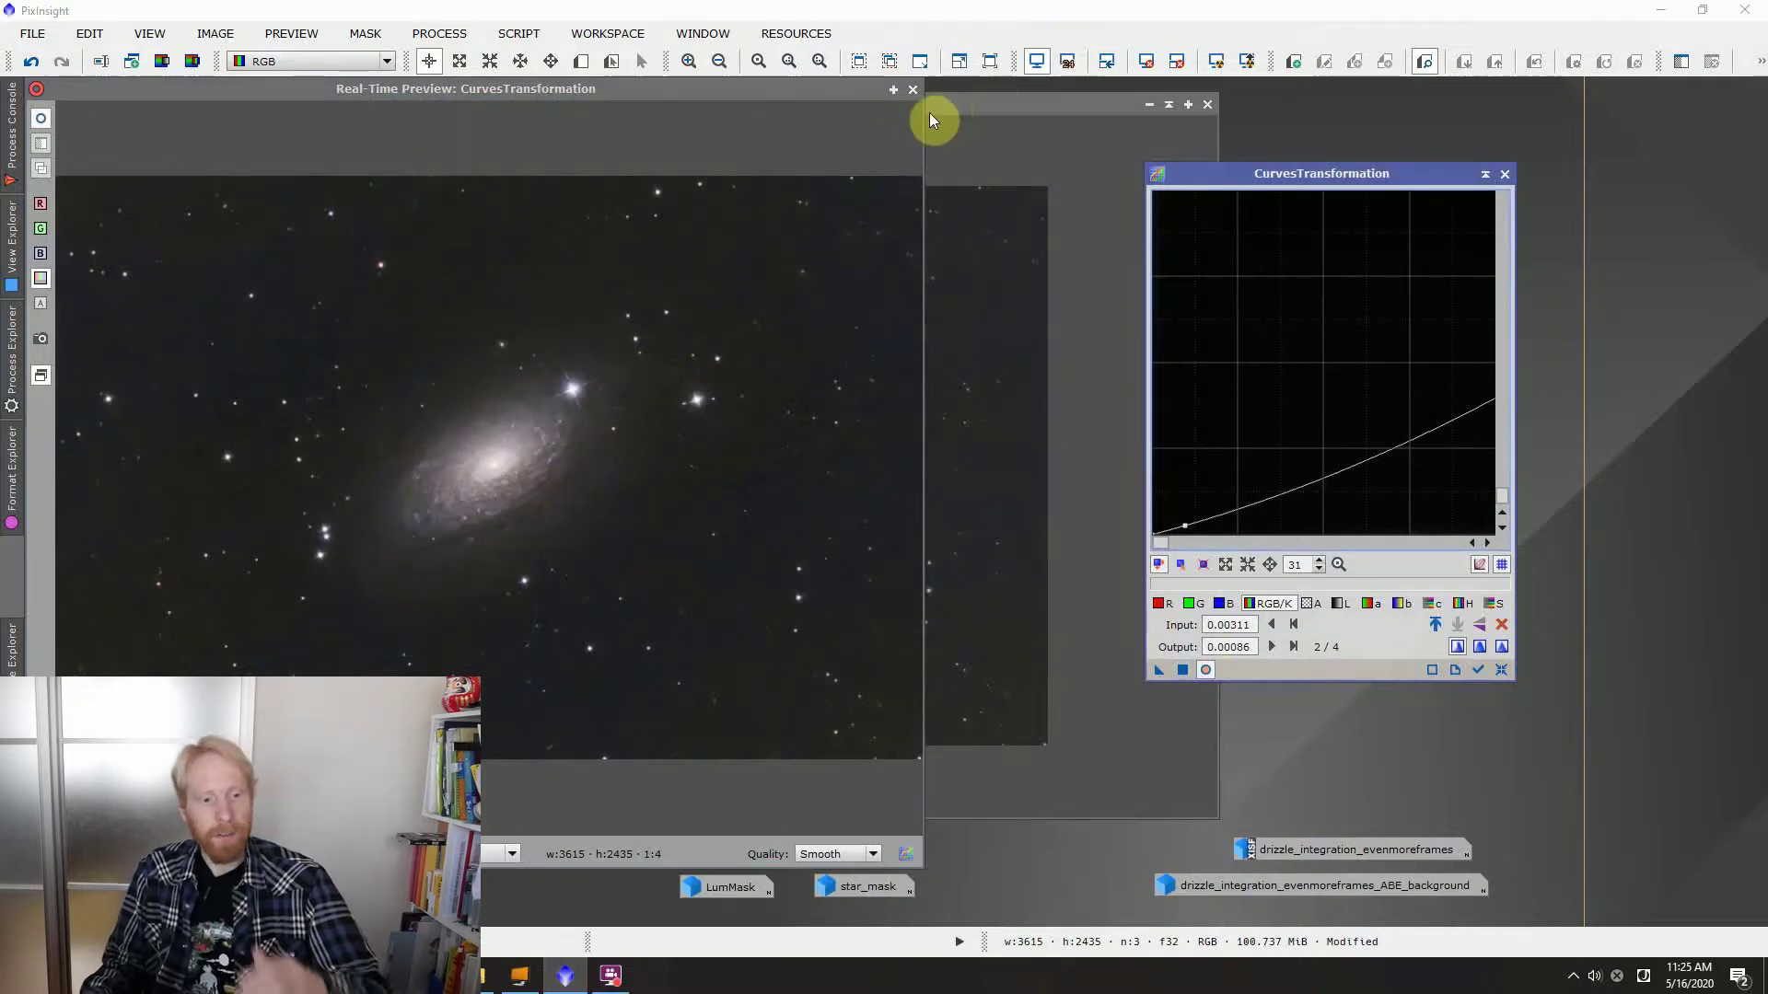
click(915, 90)
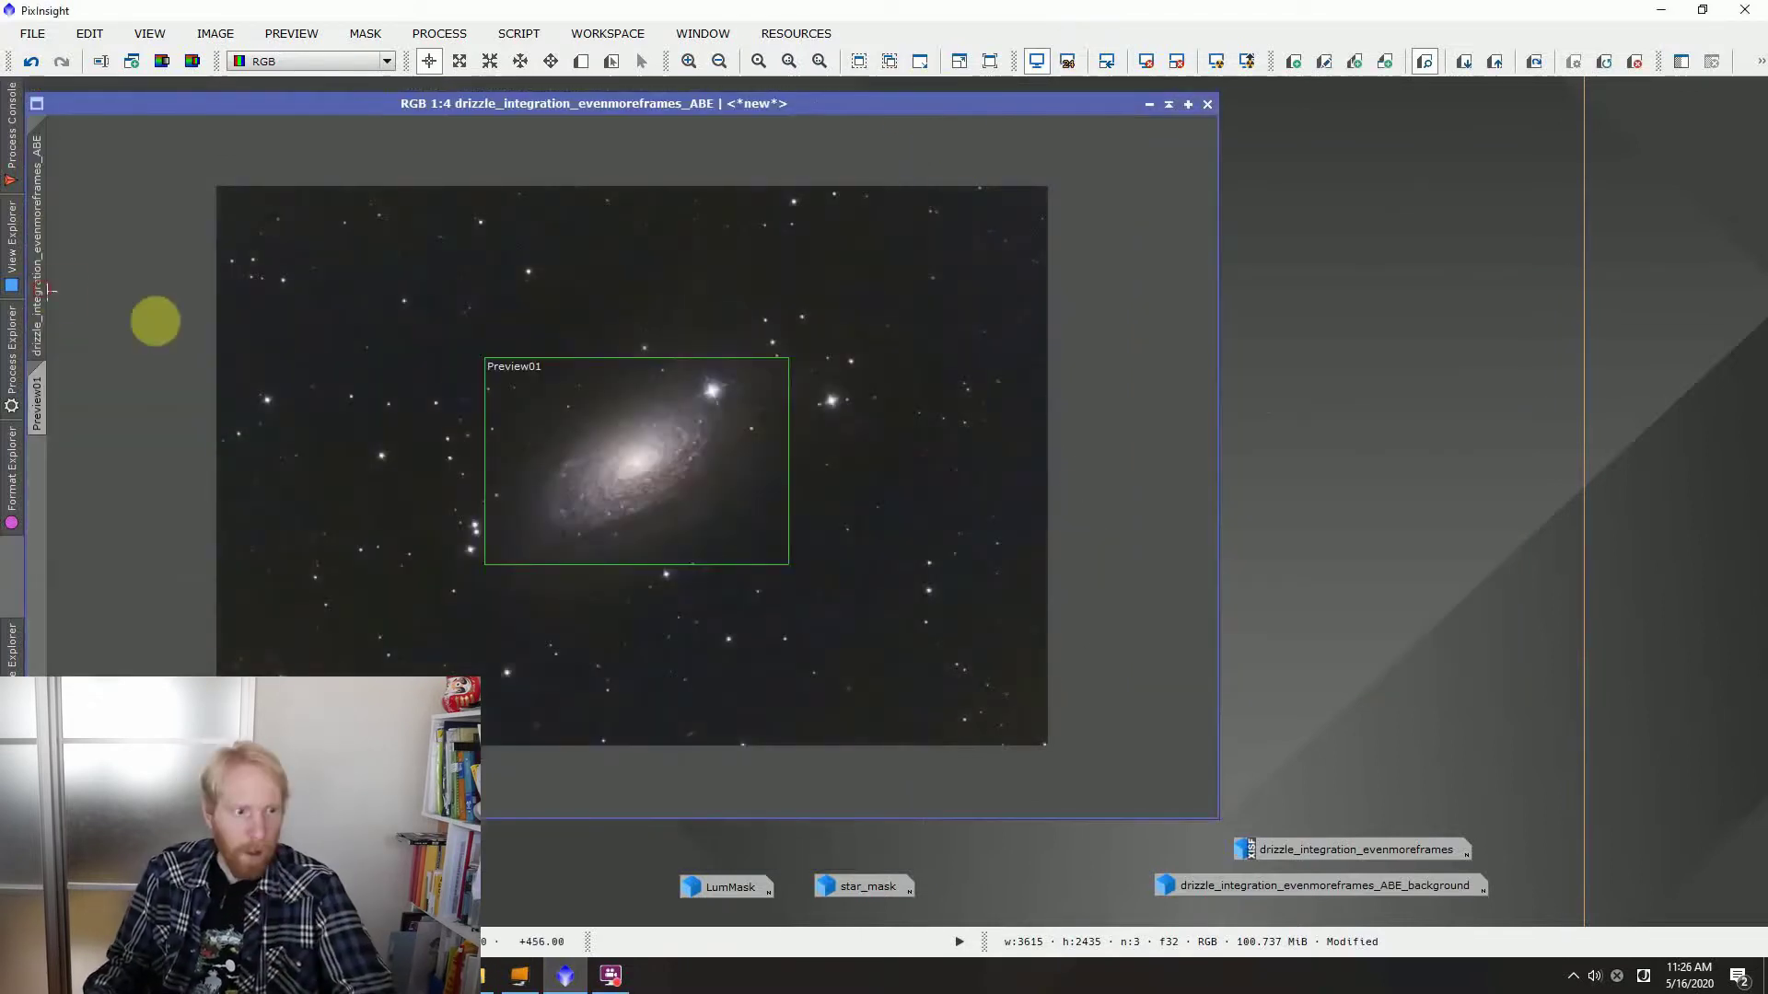
Open the LocalHistogramEqualization process and place its window clear of the galaxy image
scroll(690, 494, up, 3)
scroll(691, 494, down, 2)
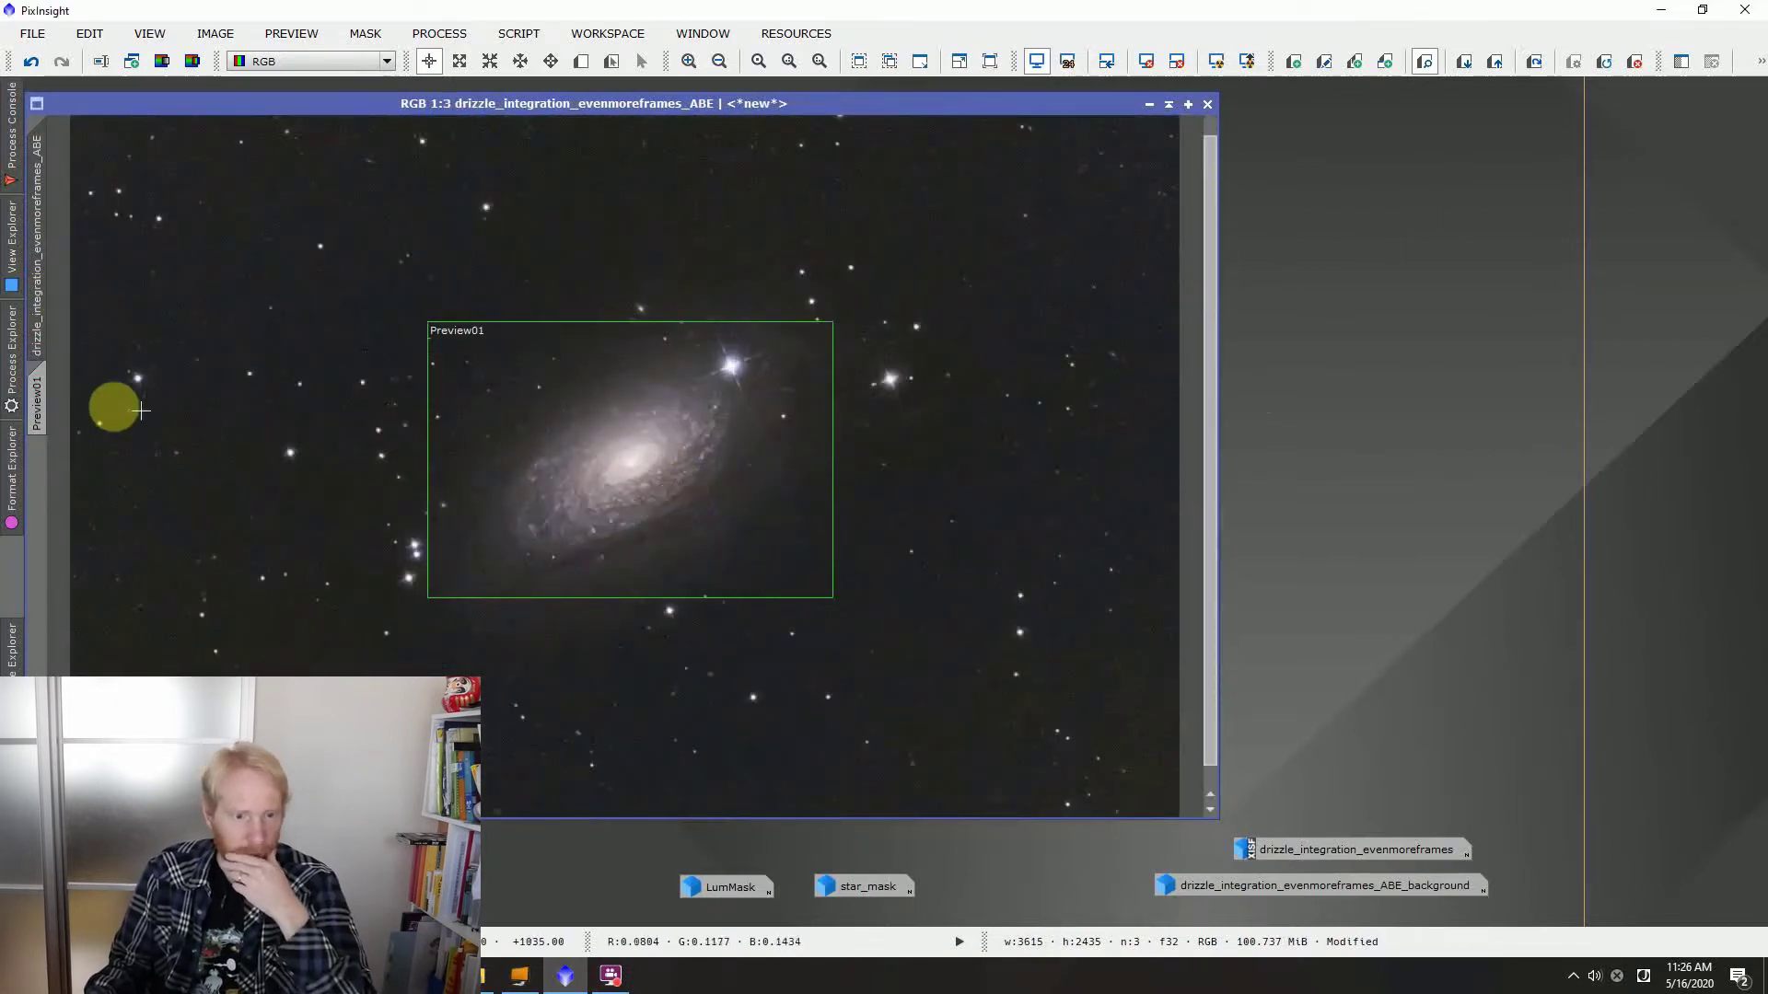
click(13, 368)
scroll(213, 500, down, 8)
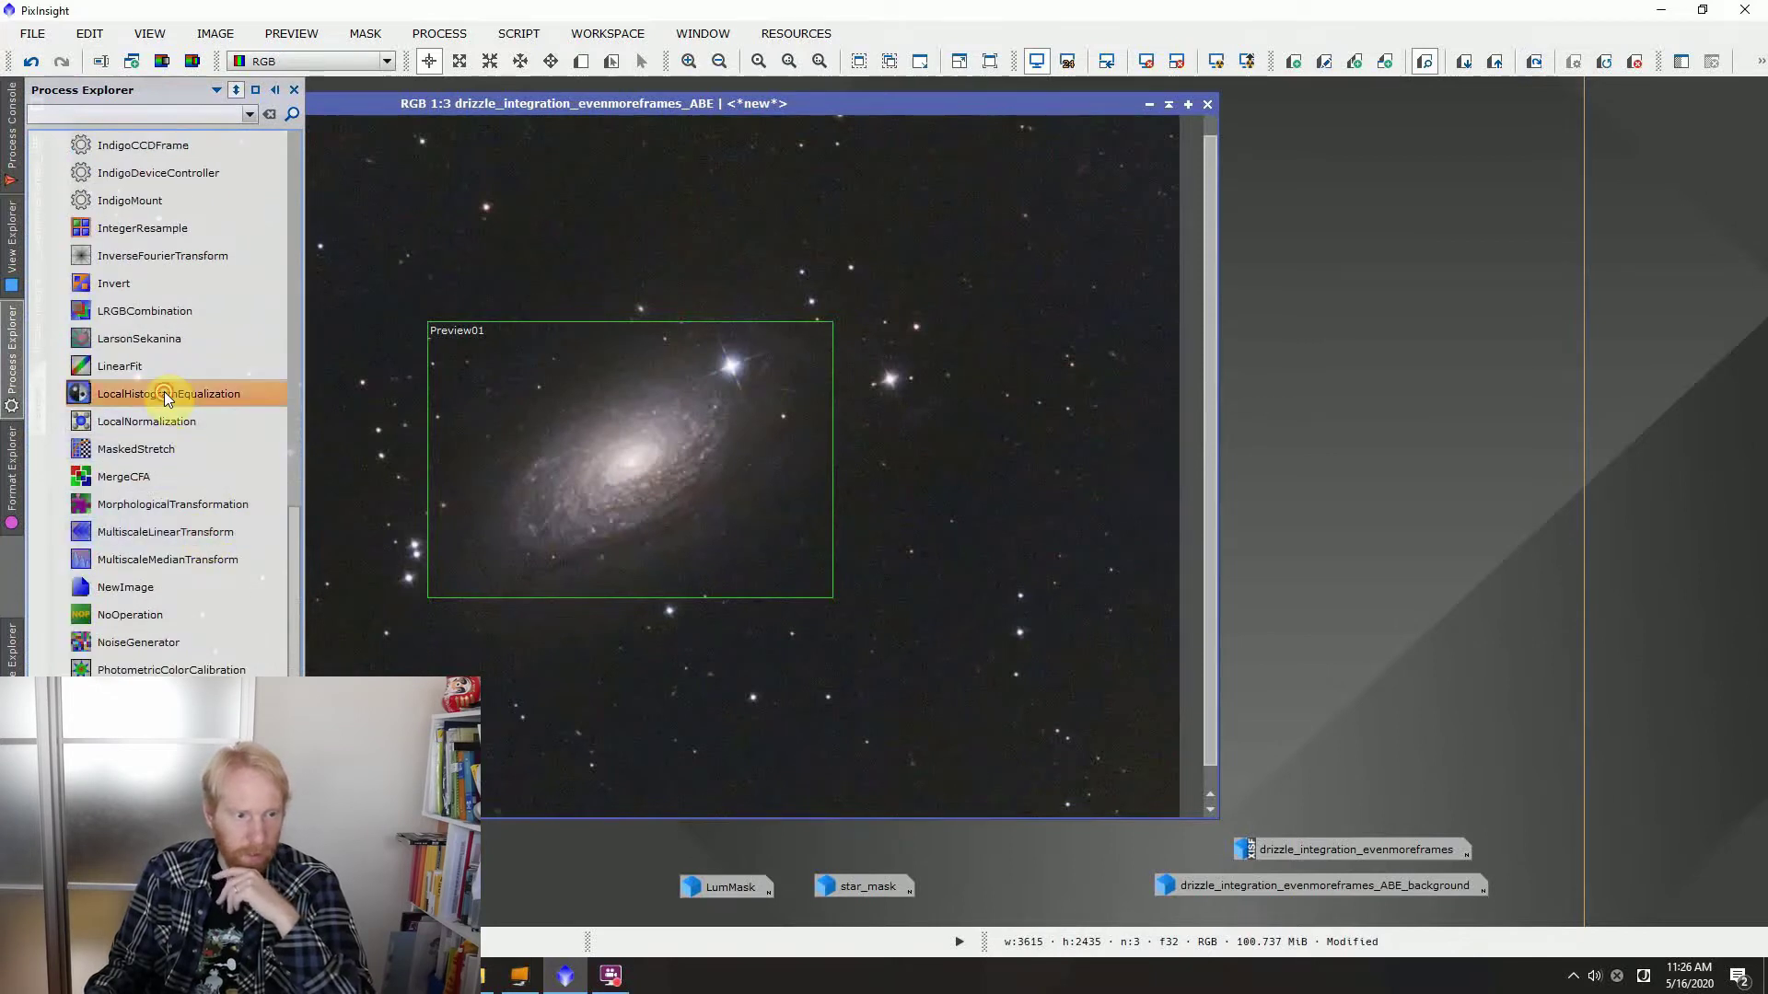
double_click(164, 393)
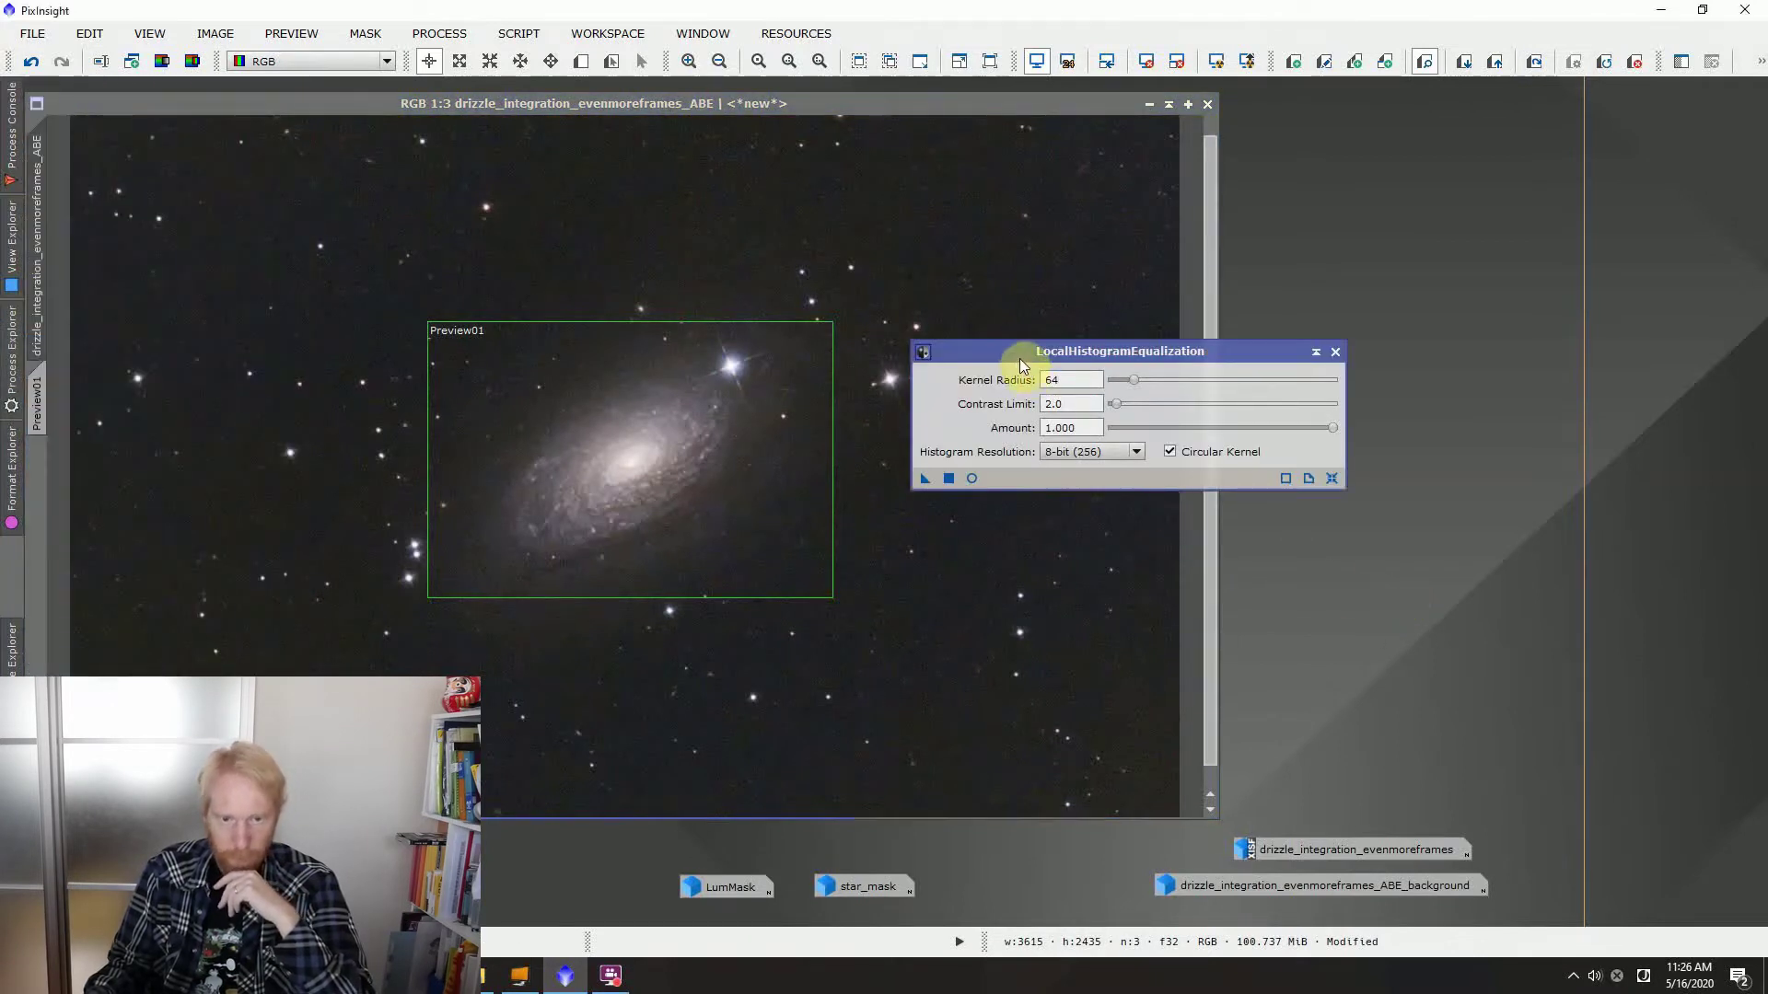
drag(1019, 357, 1390, 330)
Restore the LumMask image and apply it as a mask to the drizzle_integration_evenmoreframes_ABE image
double_click(749, 882)
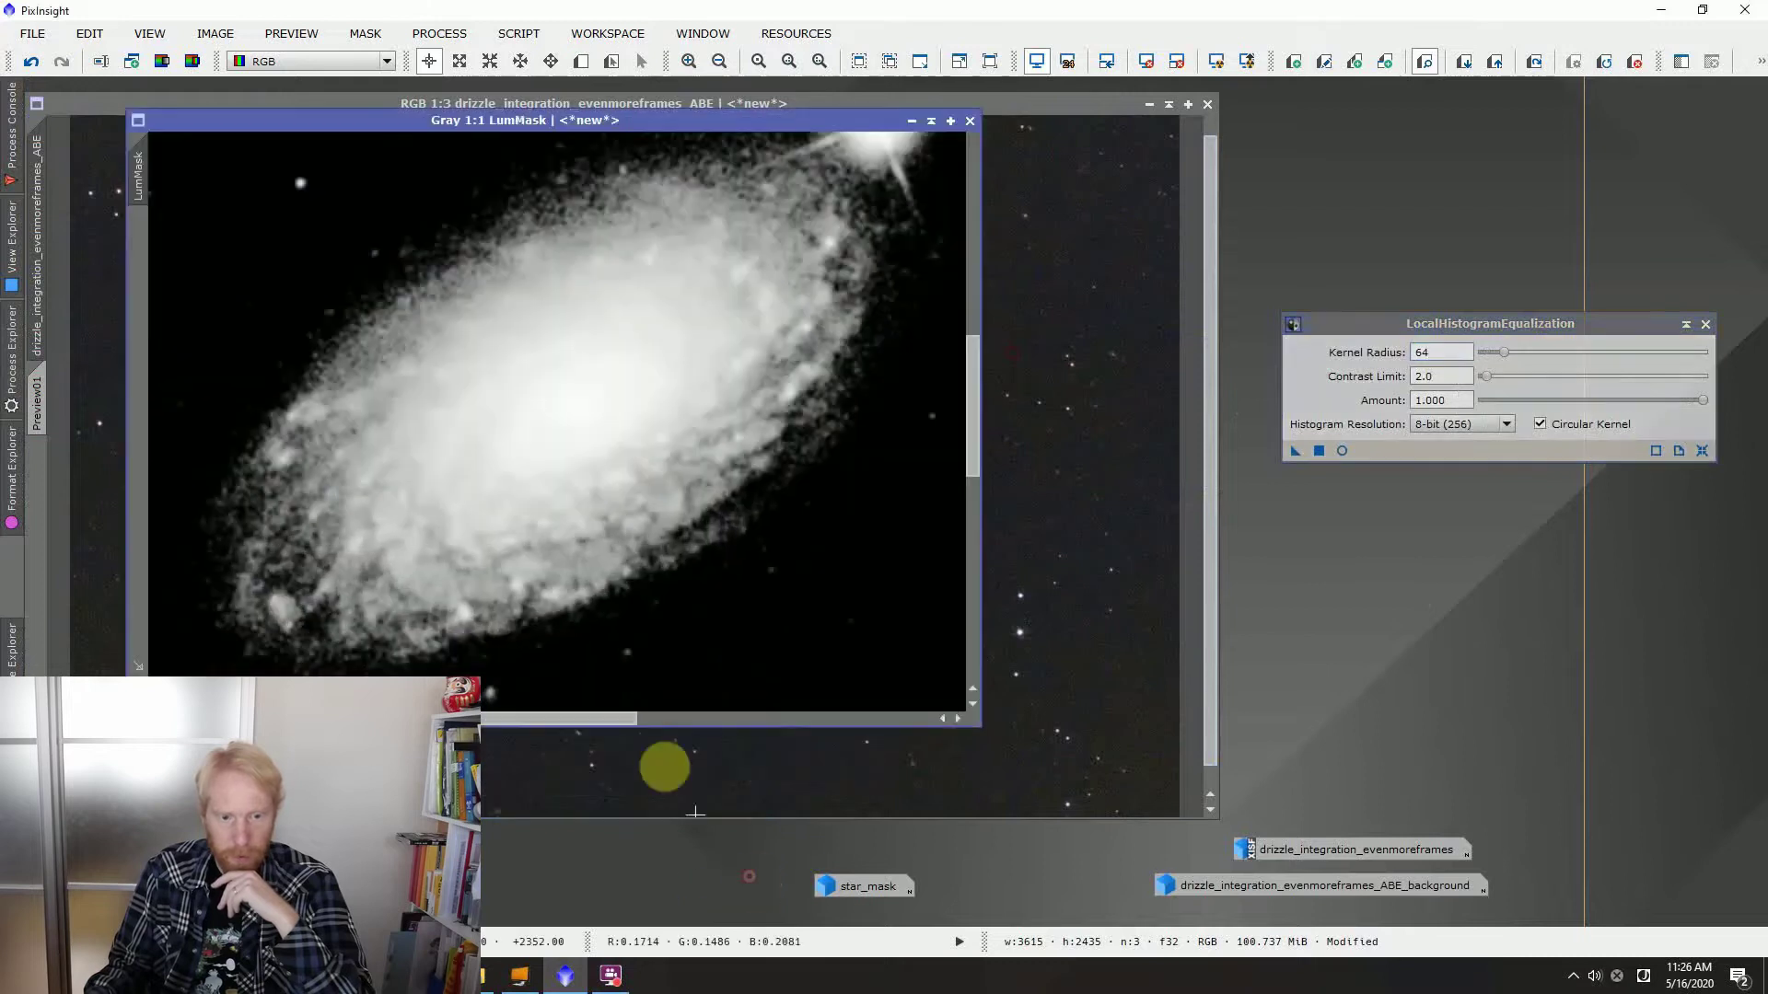
scroll(541, 288, down, 2)
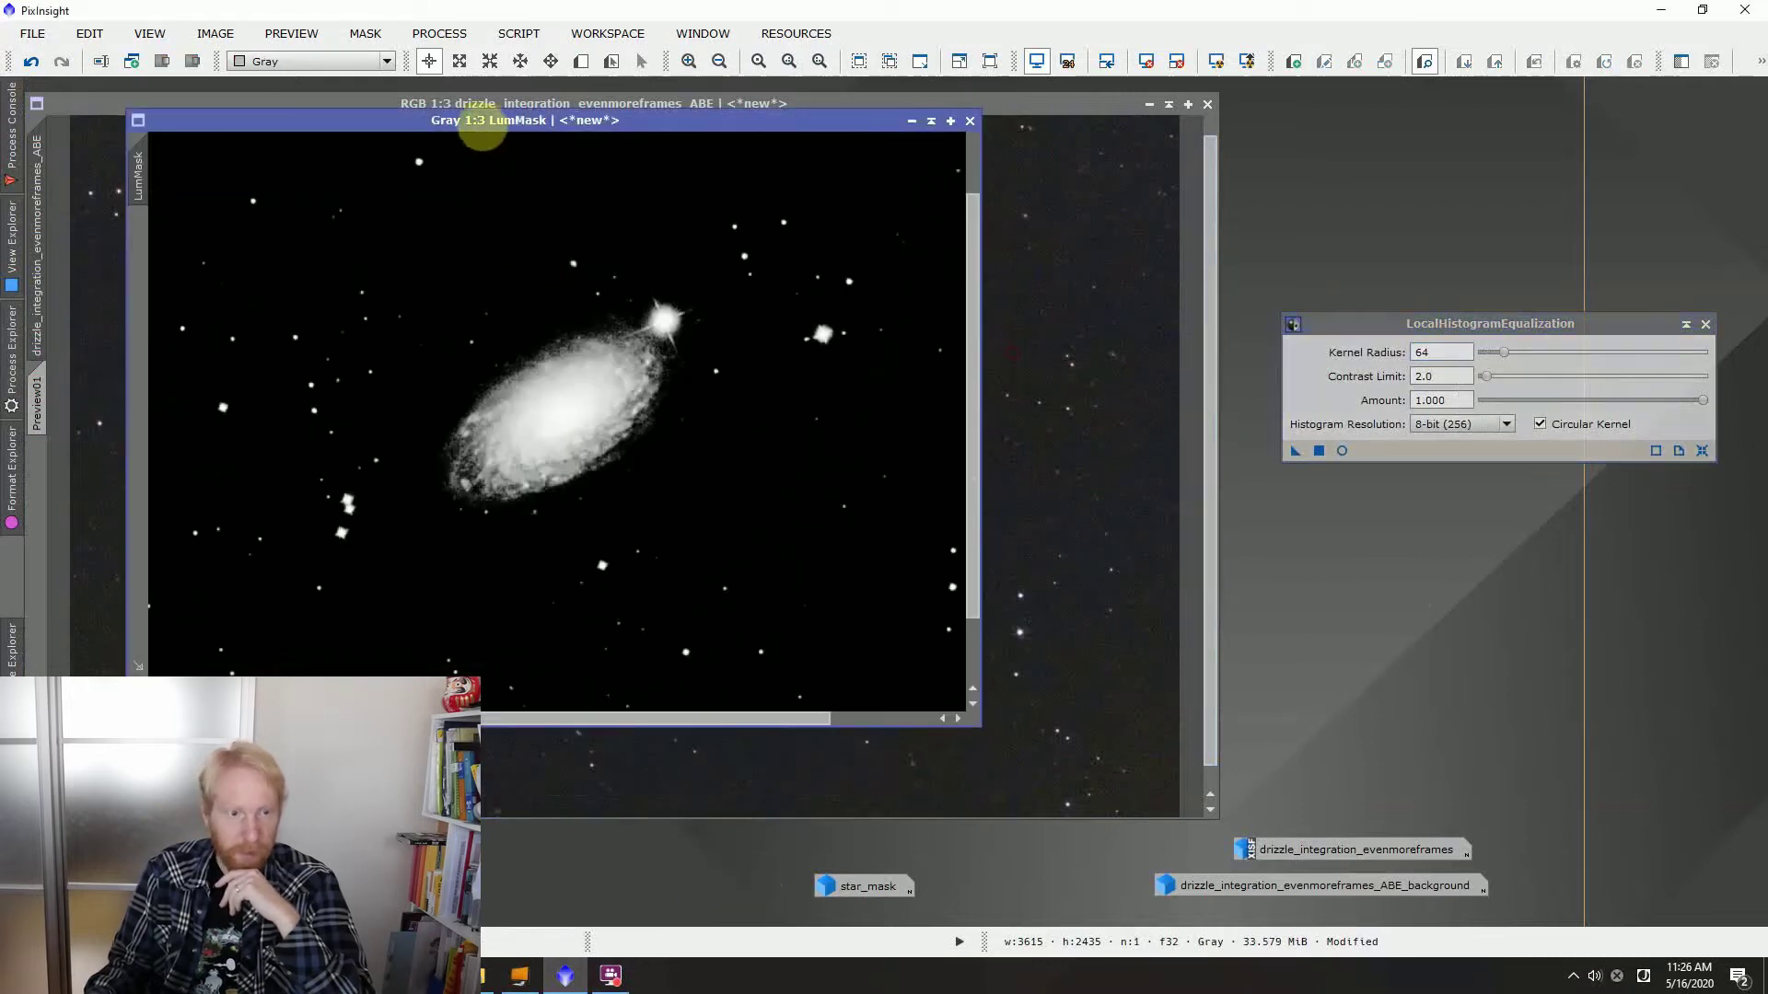
drag(461, 122, 819, 306)
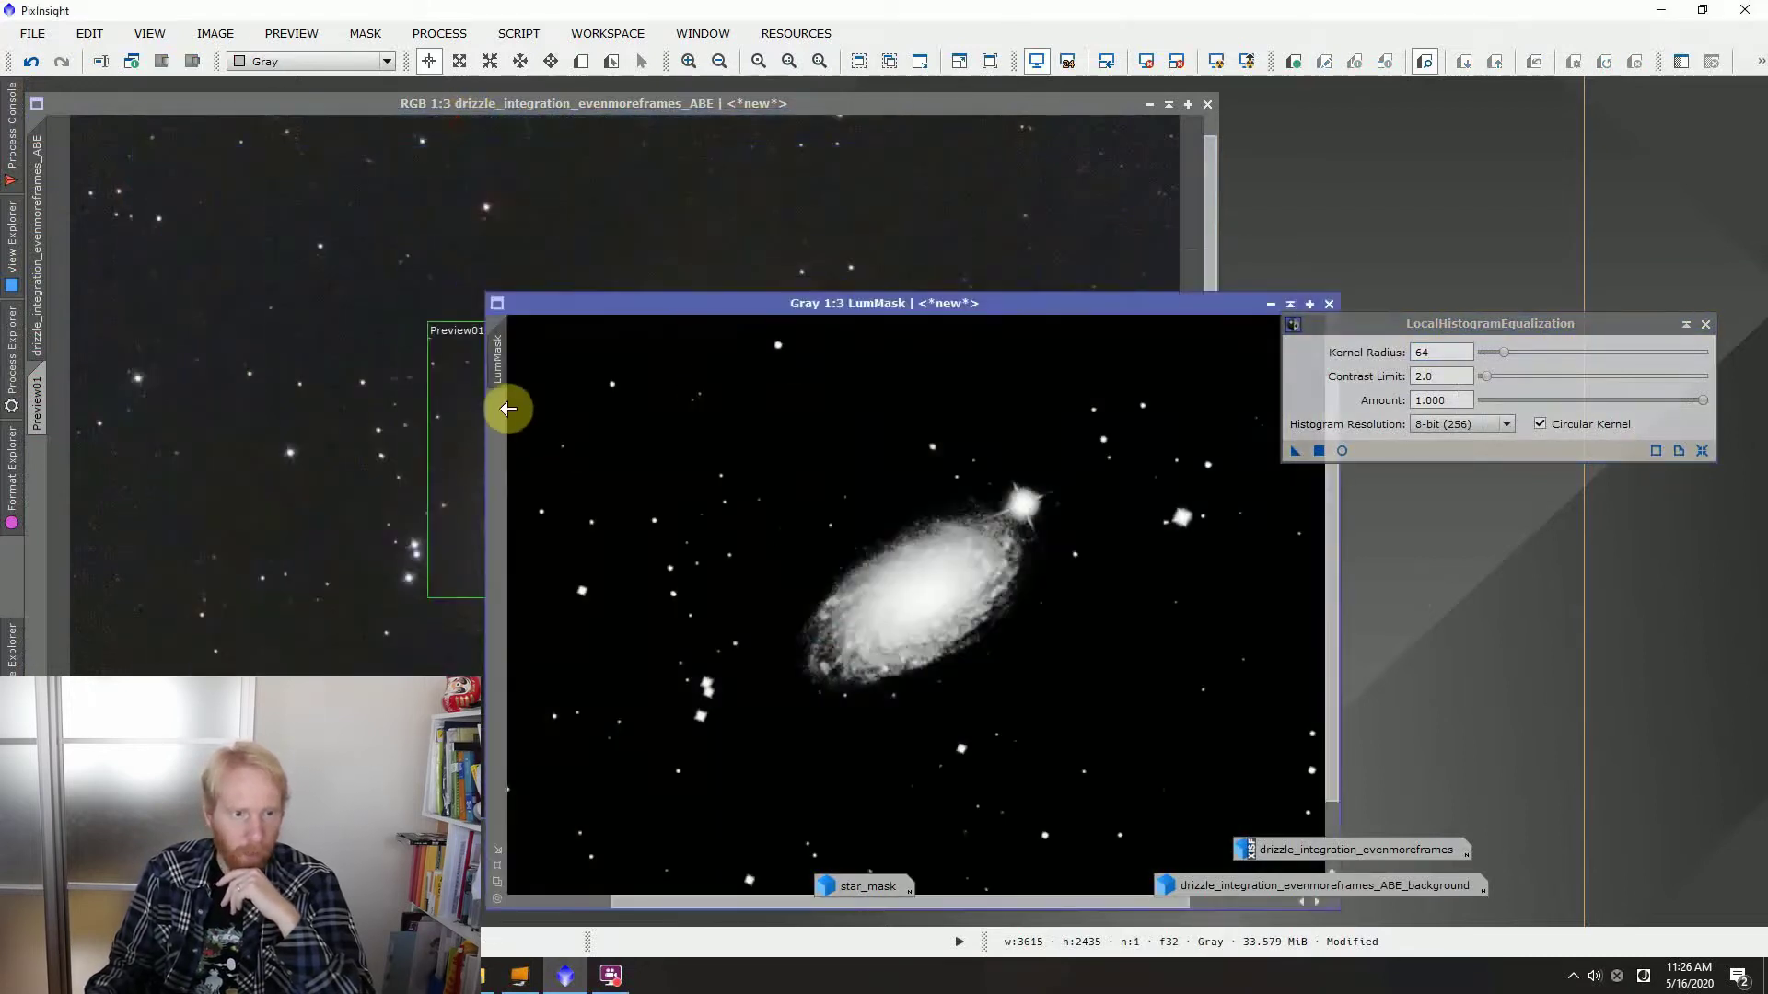
drag(489, 399, 47, 501)
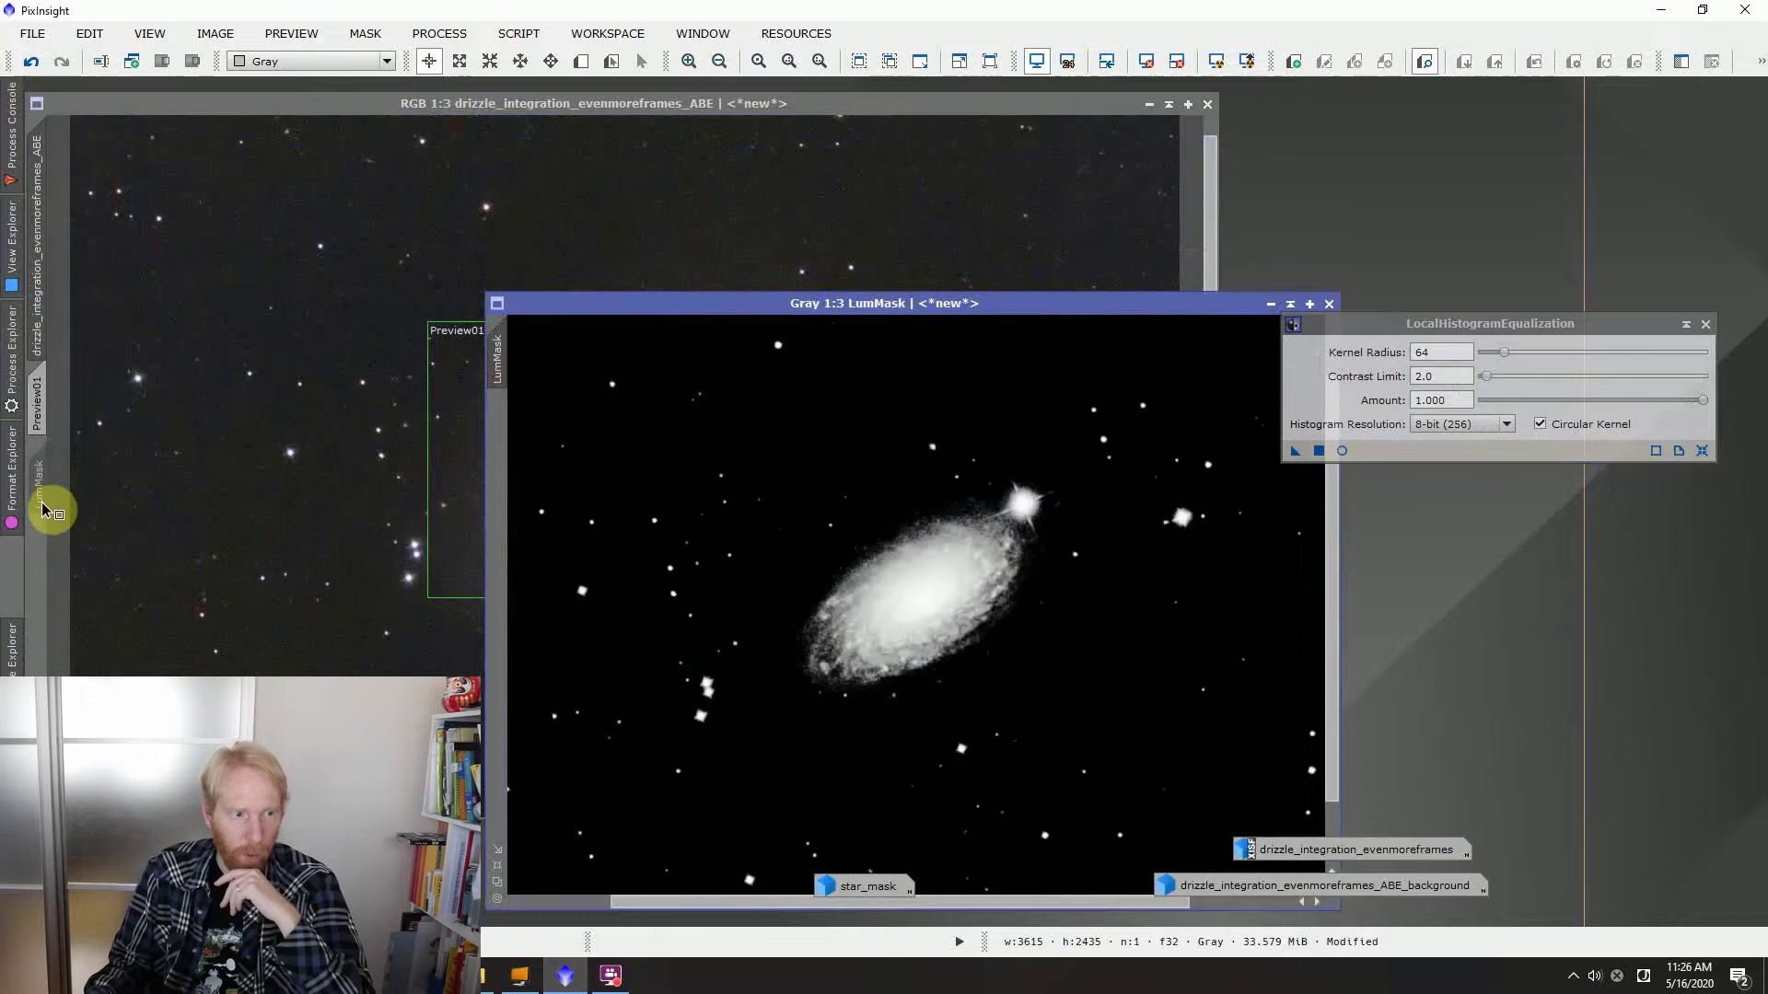
click(247, 473)
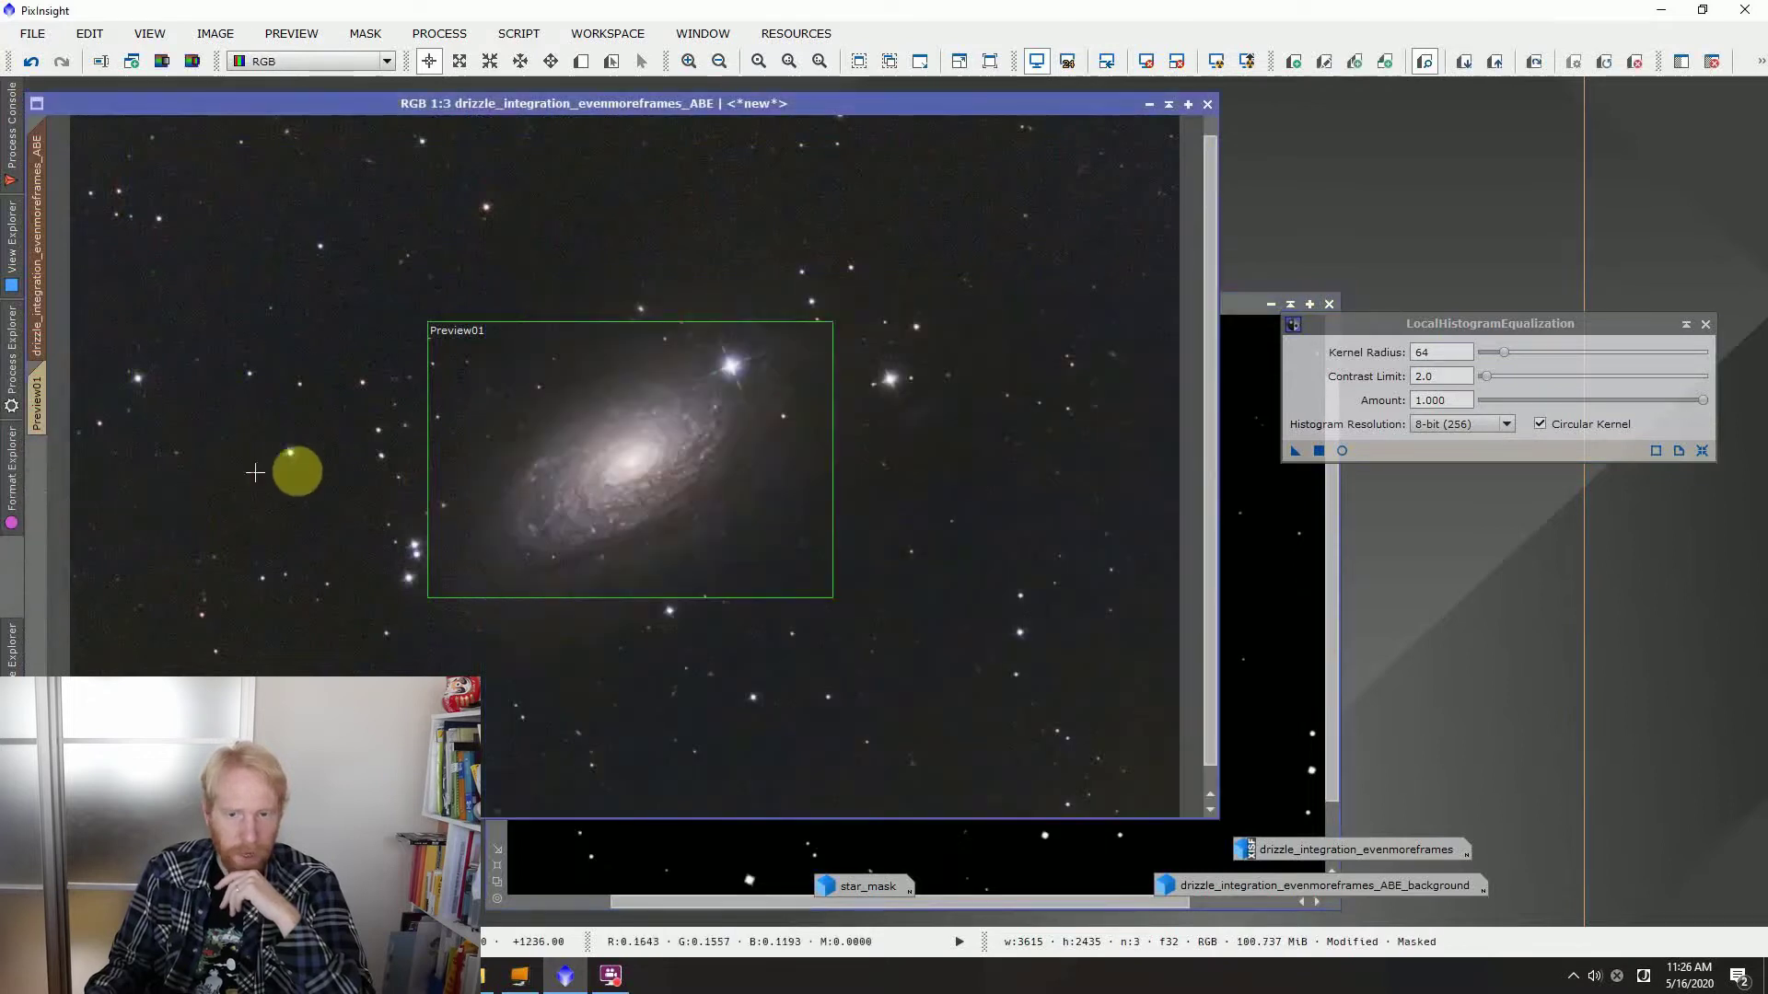
Set the kernel radius to 124 and the contrast limit to 1.1, and test the equalization on Preview01
click(1507, 353)
drag(1507, 351, 1517, 353)
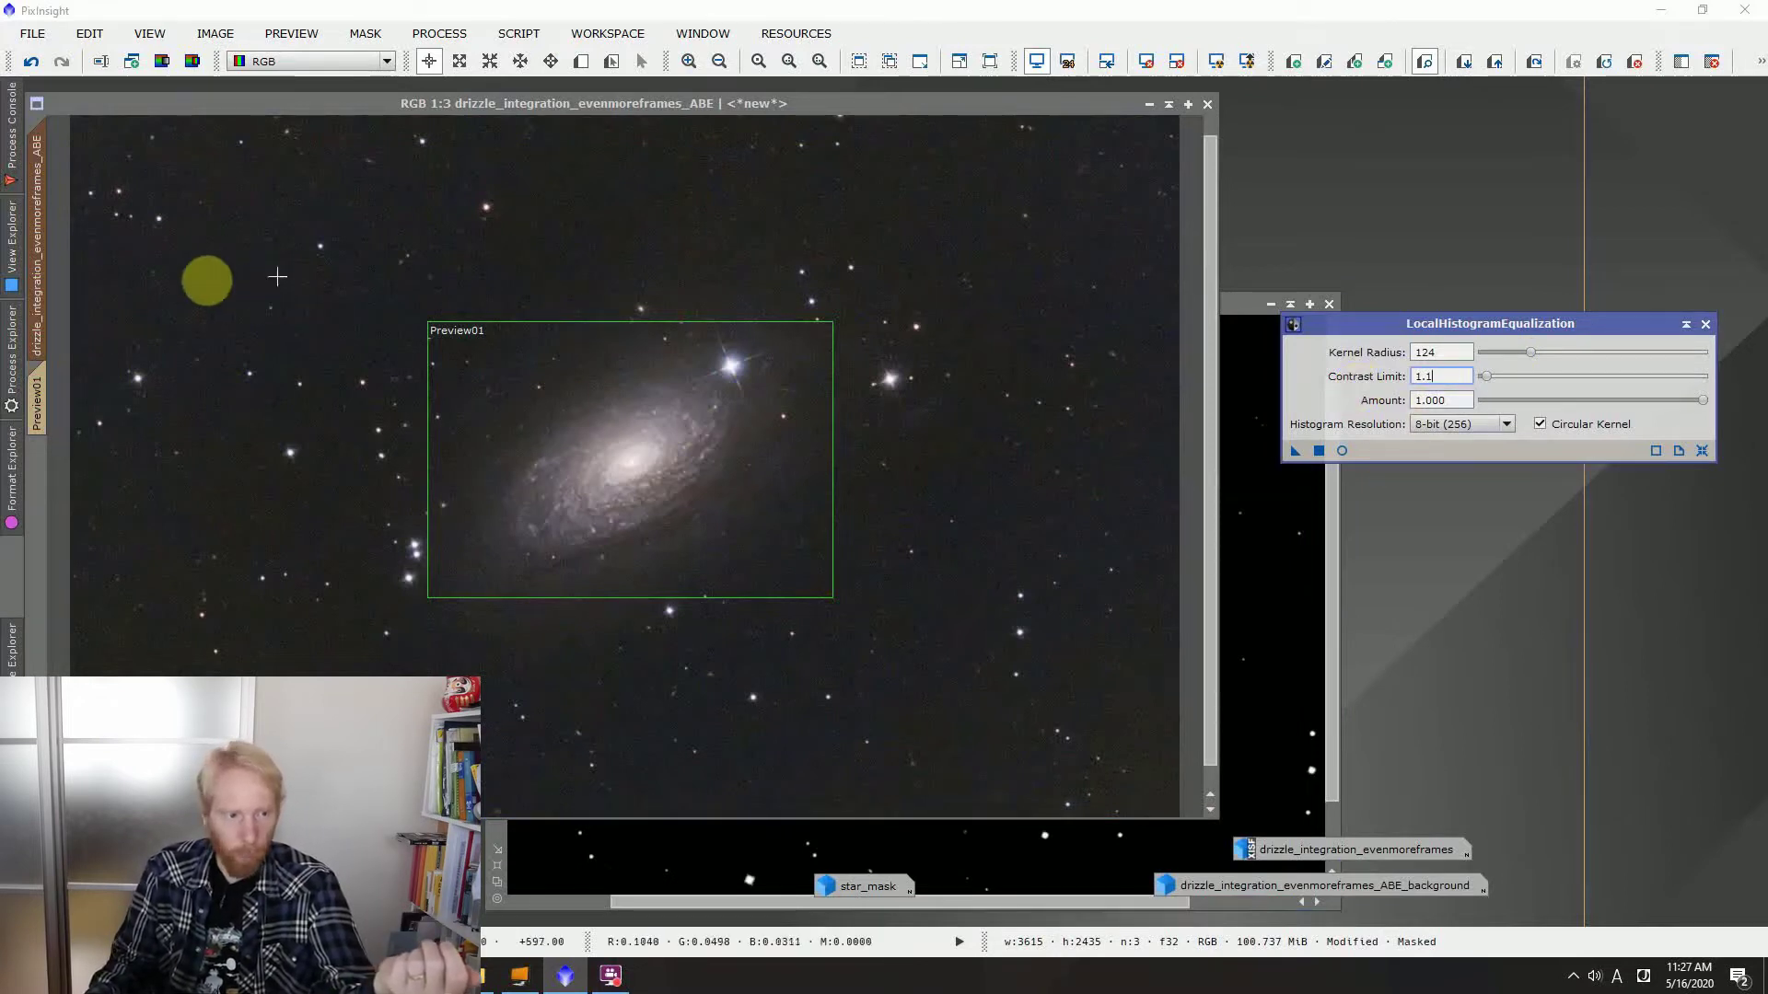
click(35, 398)
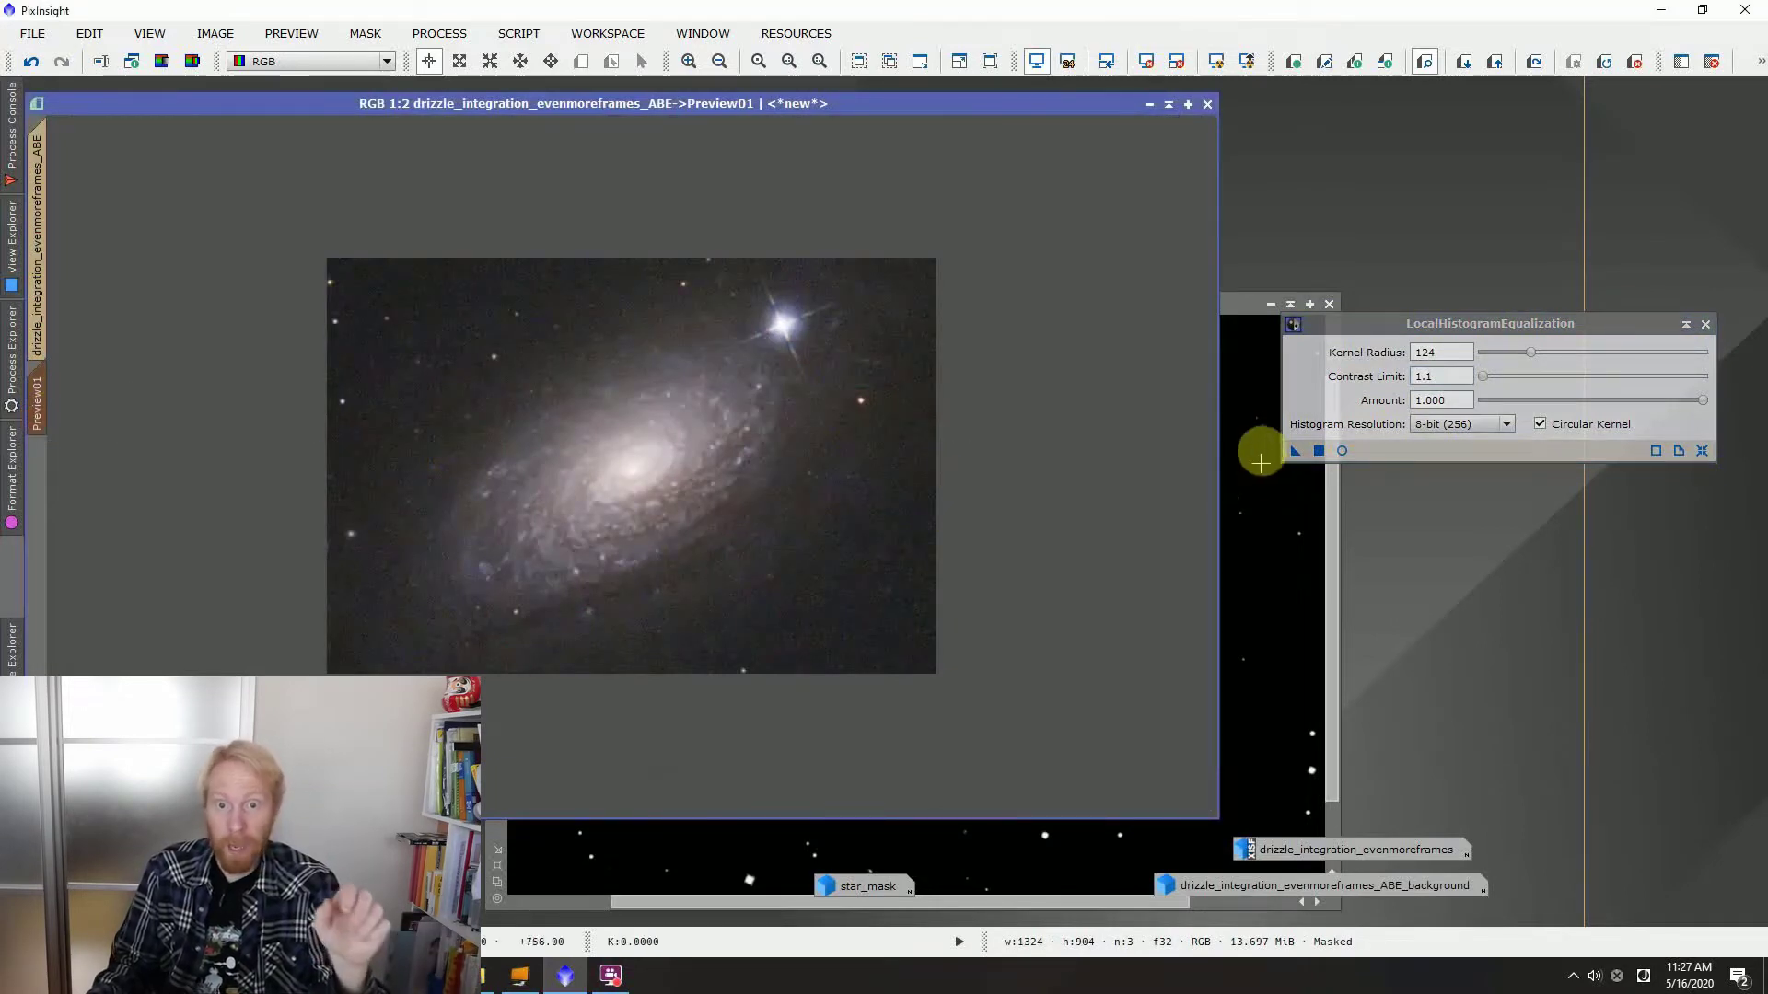
click(1297, 450)
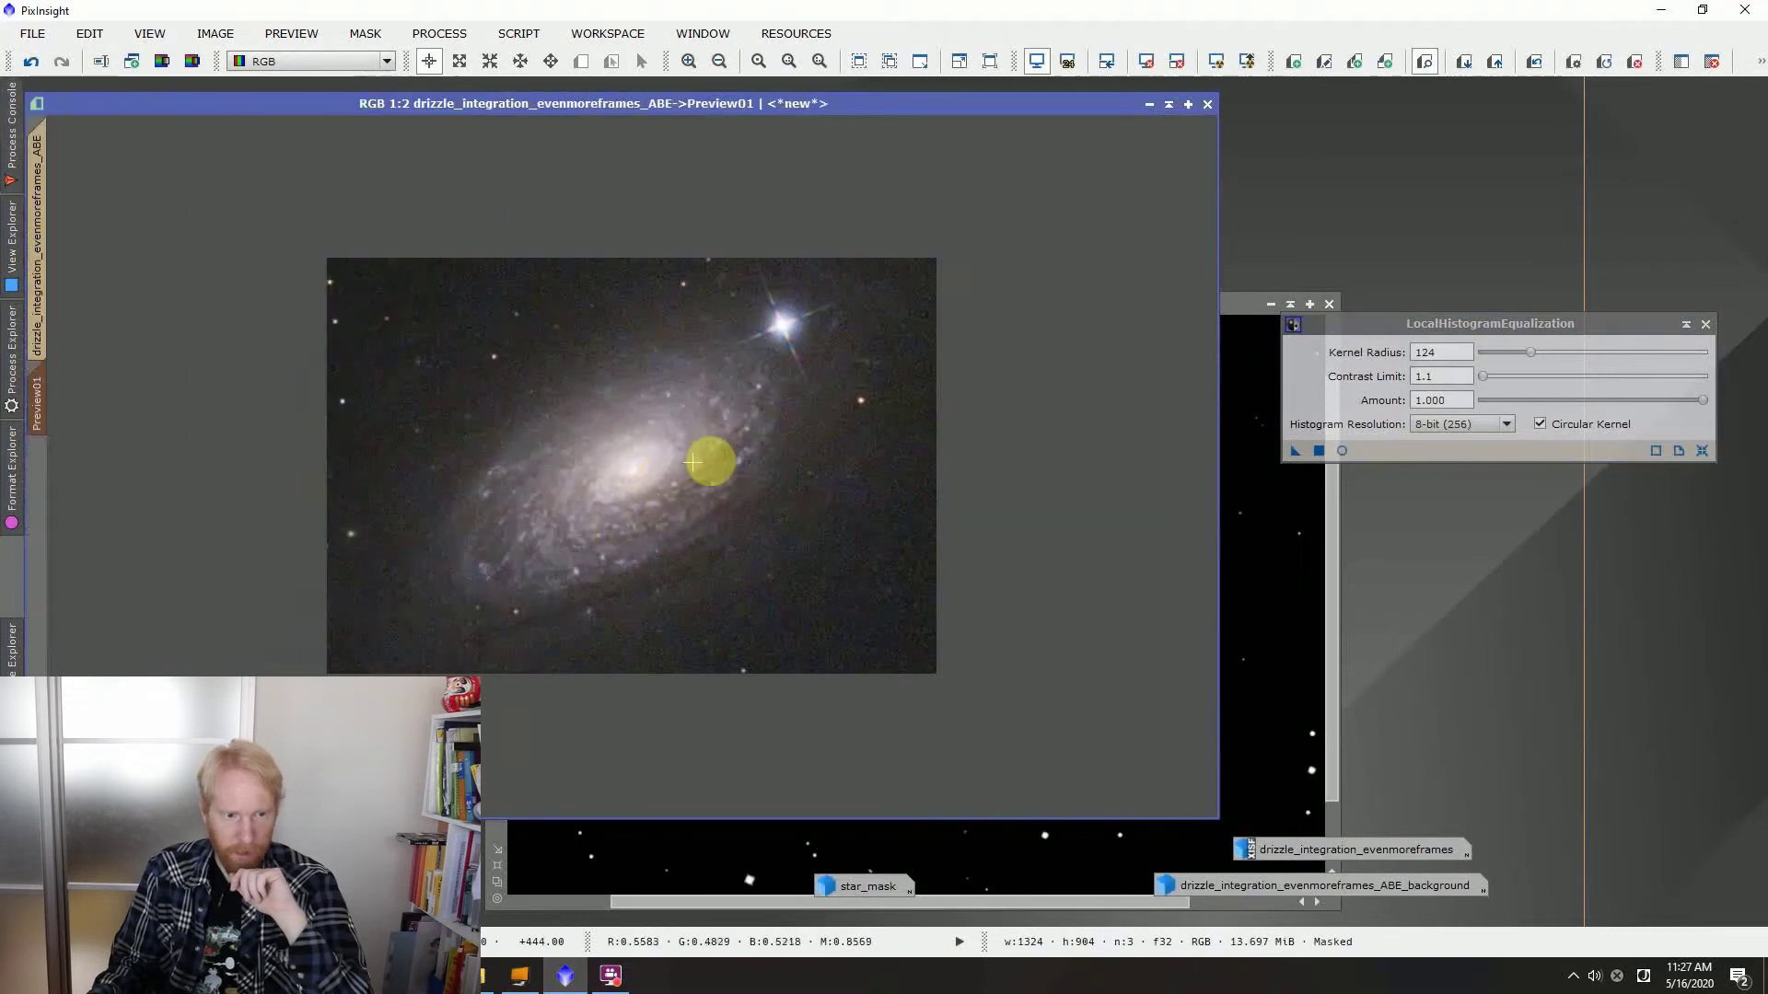
scroll(711, 467, up, 1)
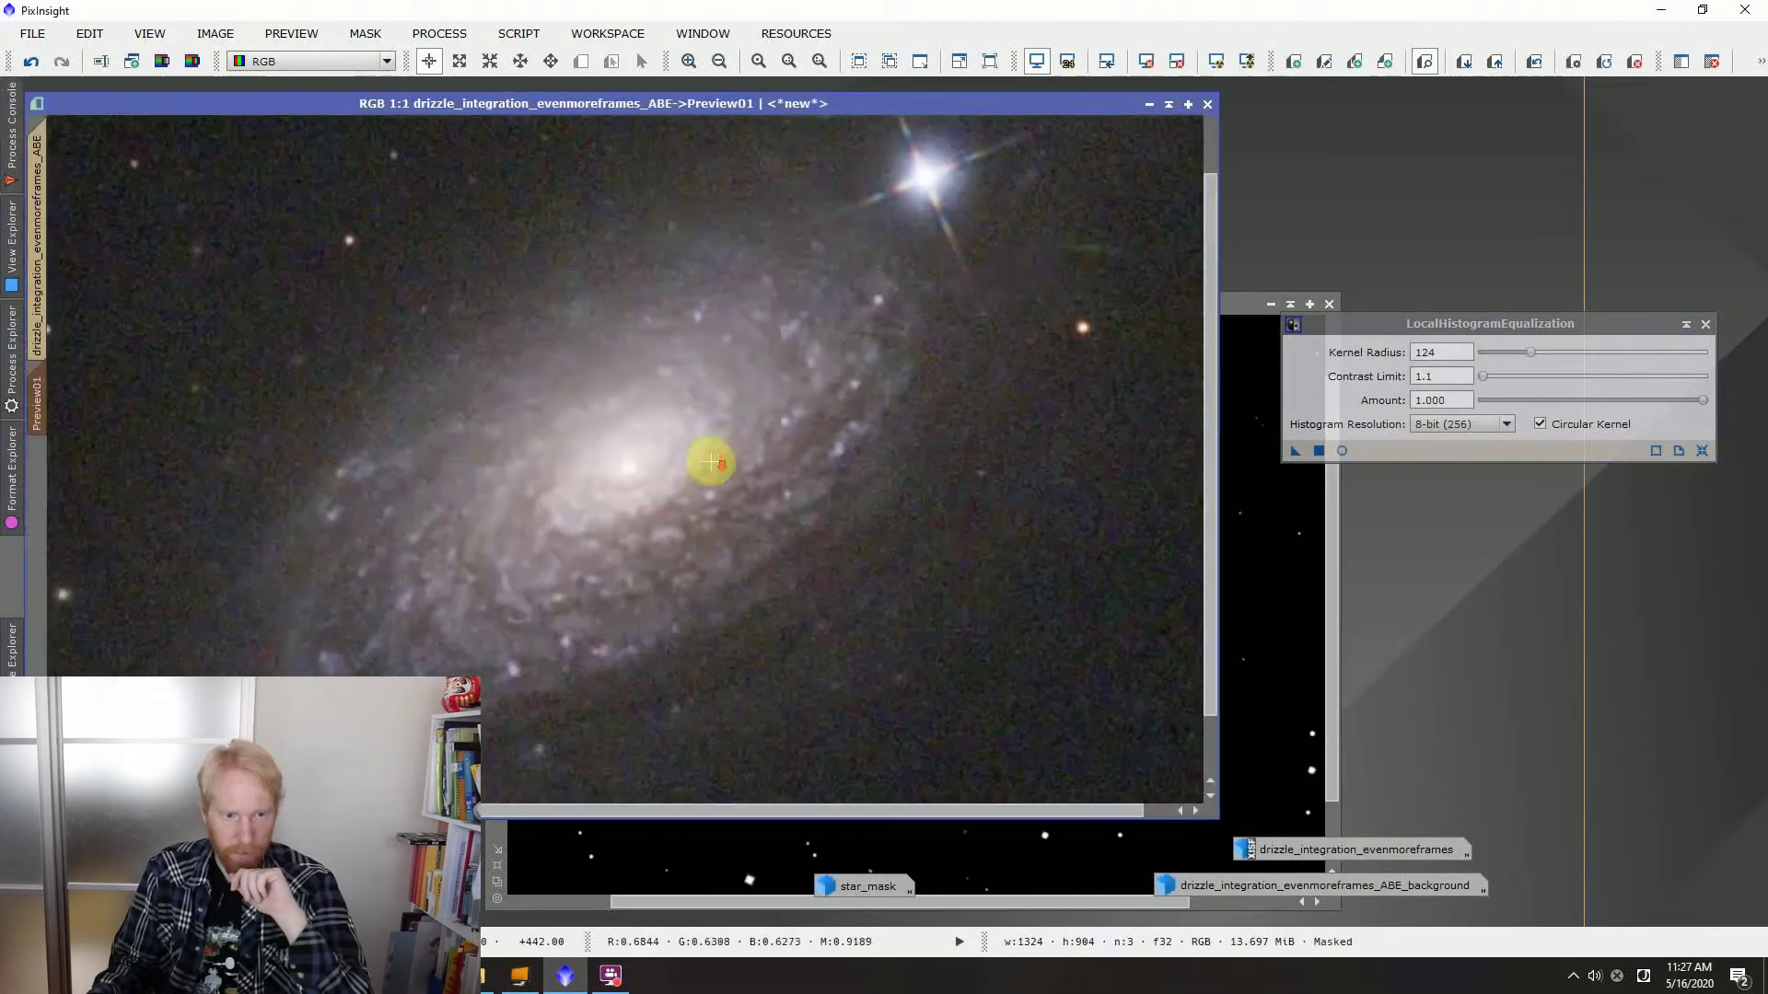
click(1536, 62)
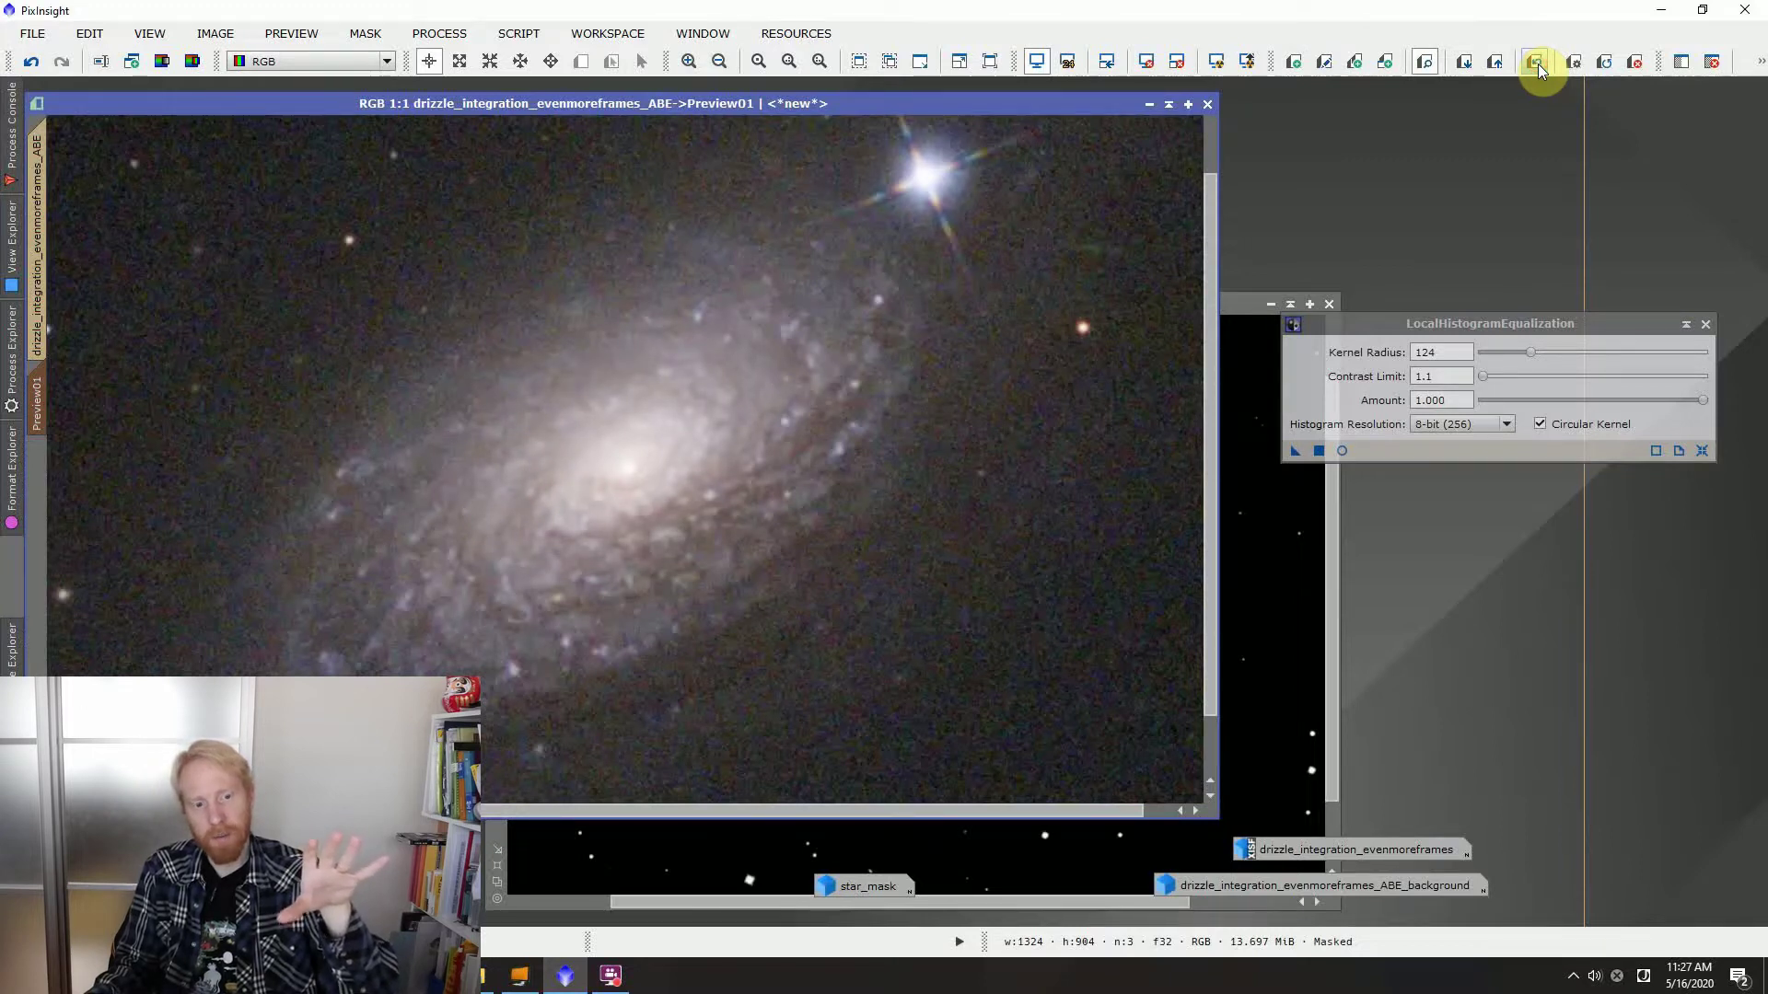
Set the equalization amount to 0.800 and apply LocalHistogramEqualization to the full masked image
click(1449, 373)
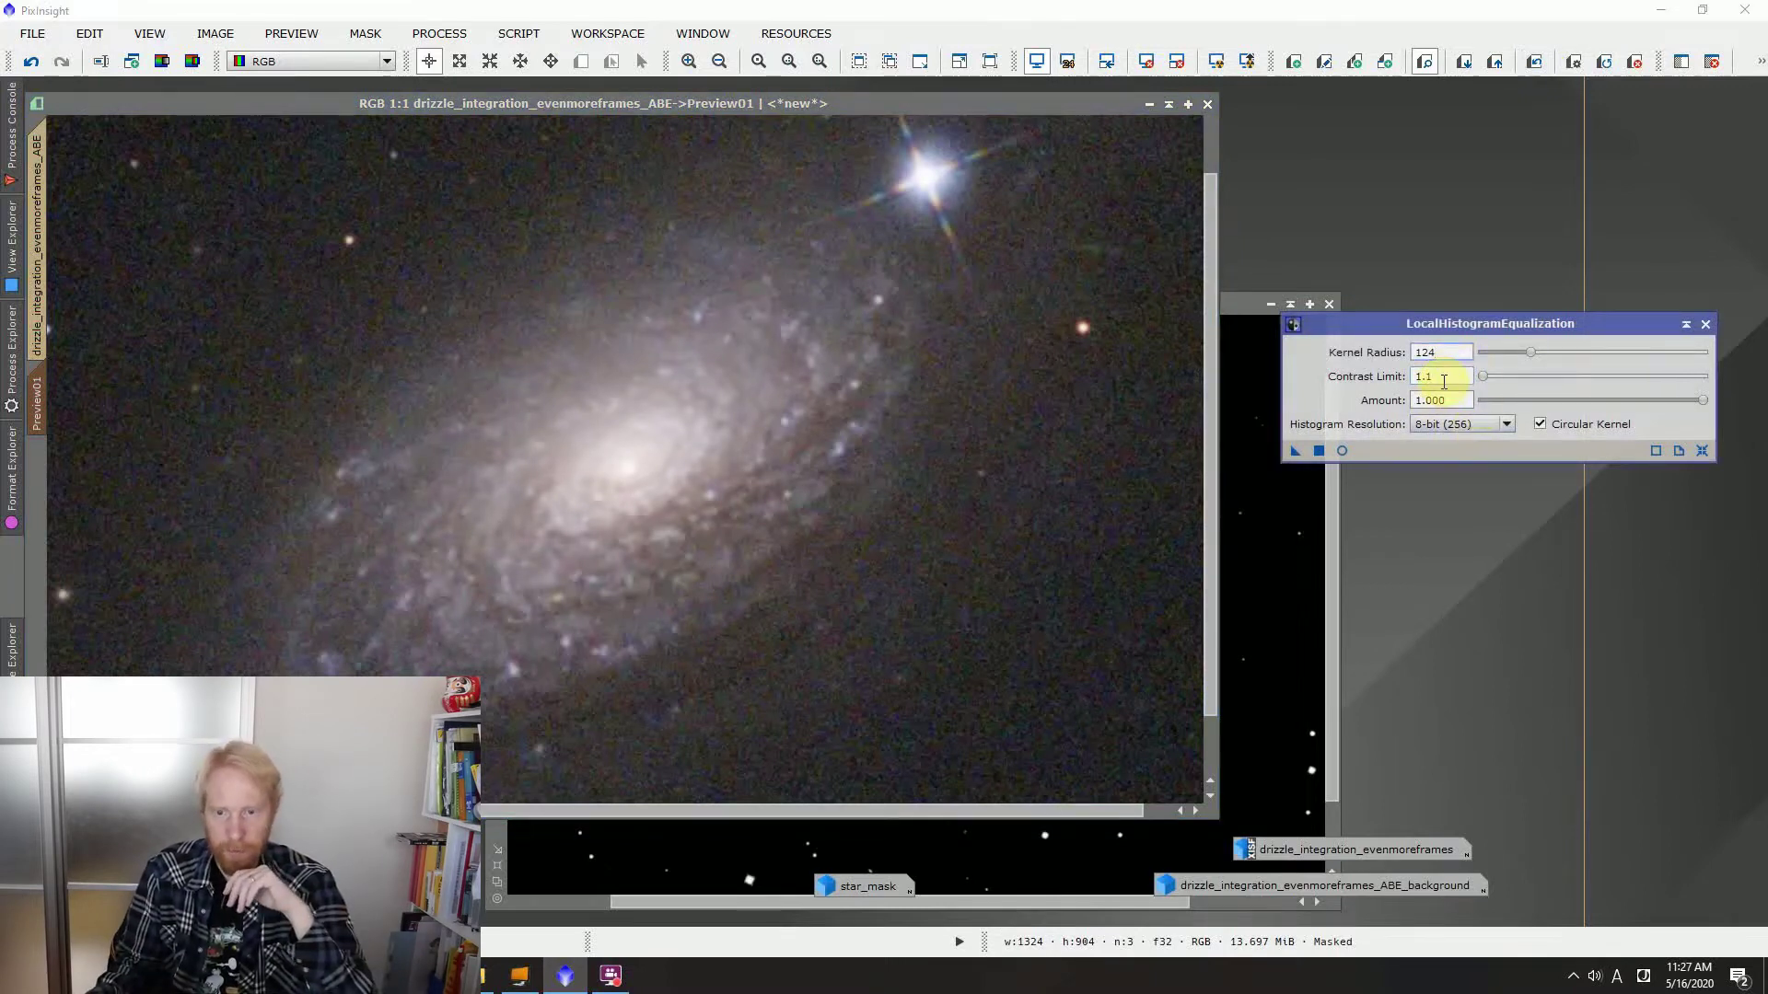
click(41, 224)
drag(1294, 450, 615, 485)
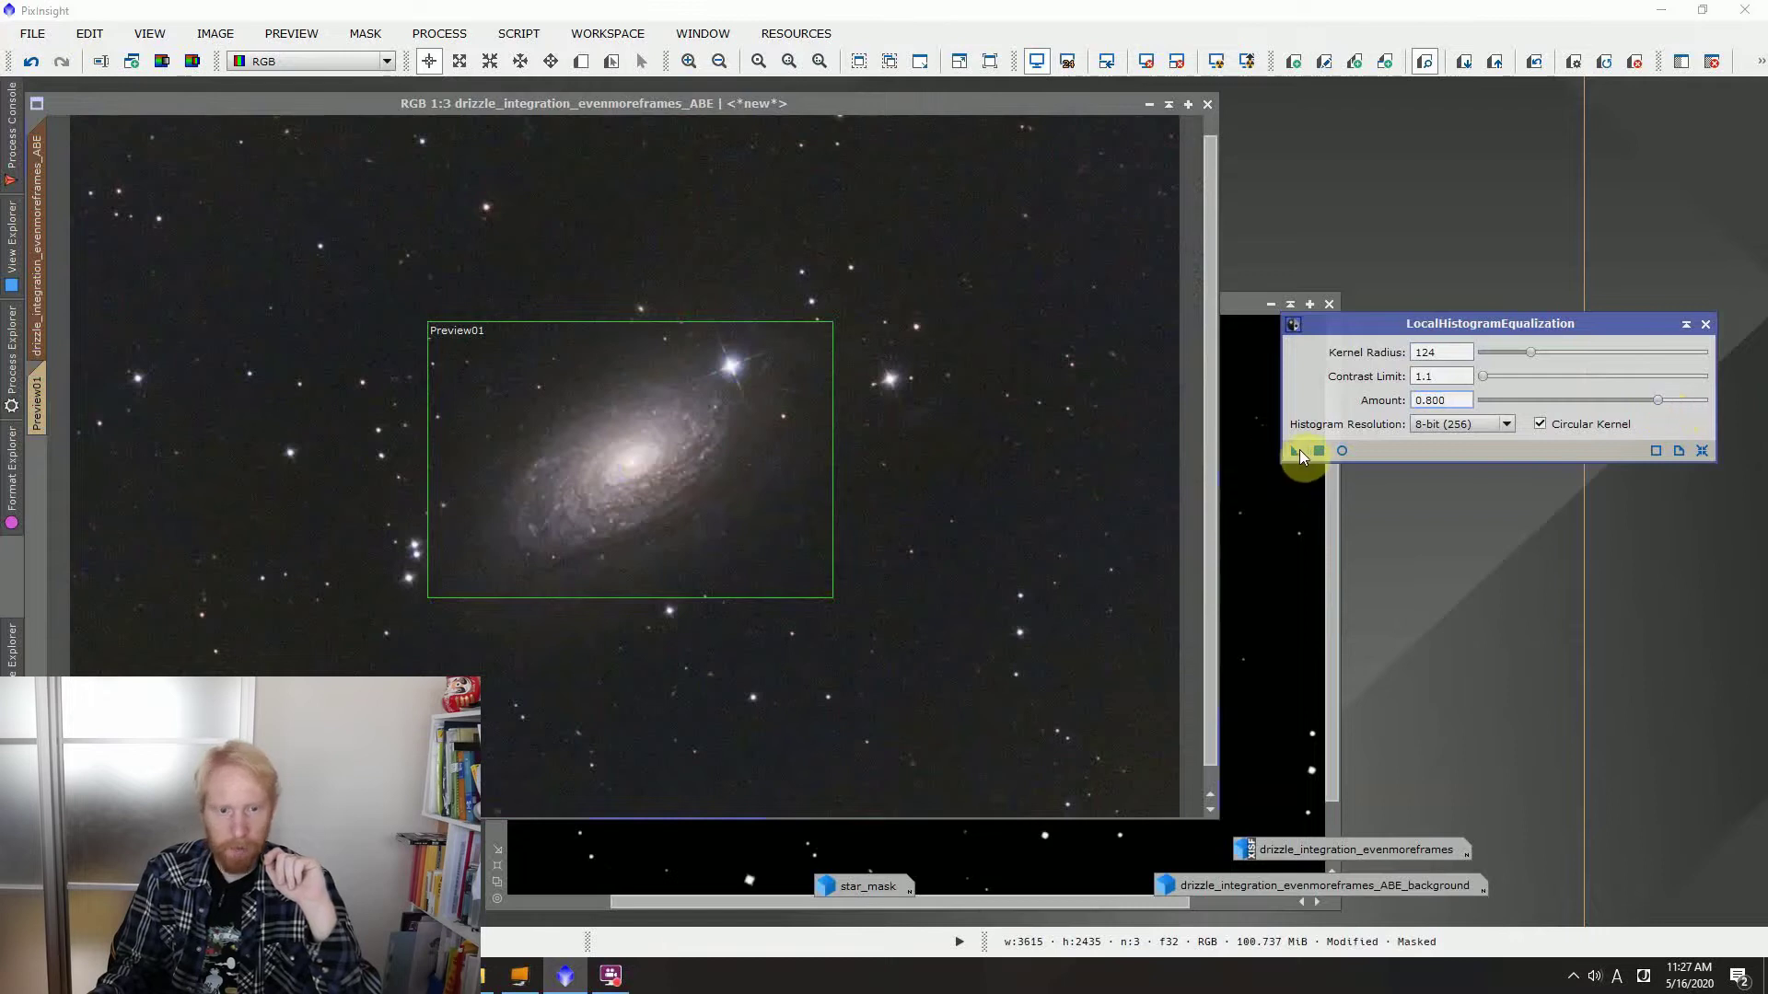
drag(1299, 455, 549, 478)
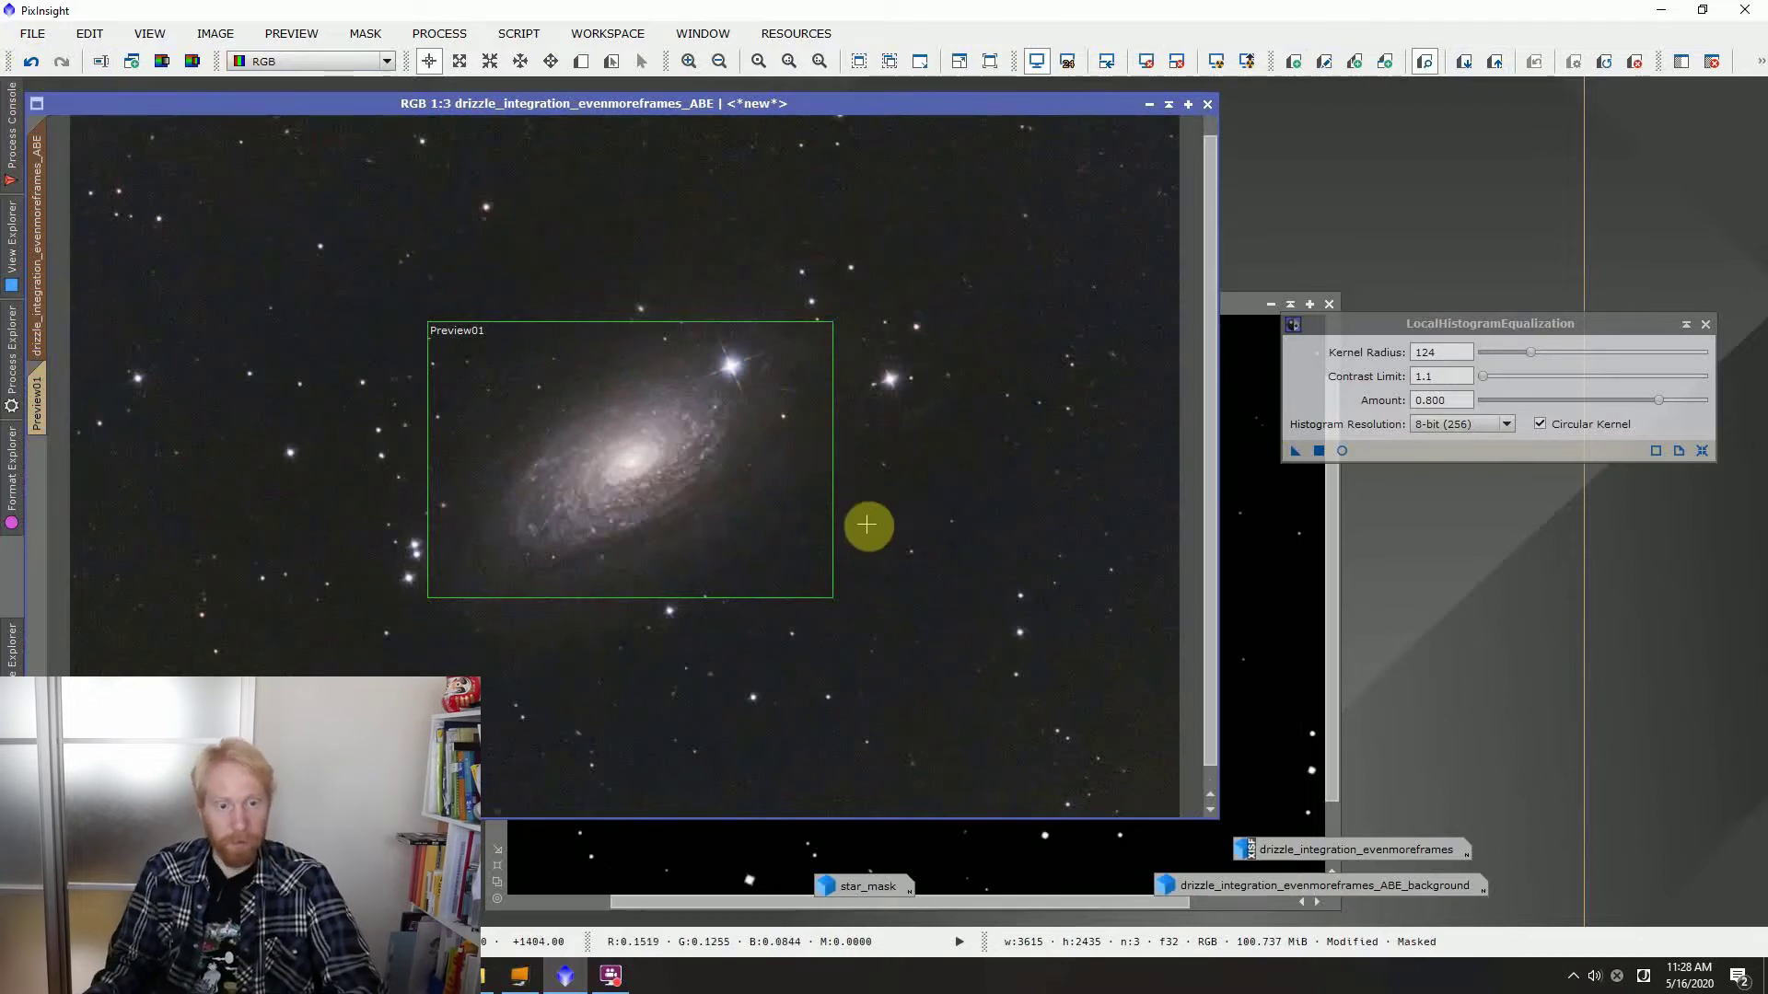
scroll(868, 527, up, 1)
scroll(869, 530, down, 1)
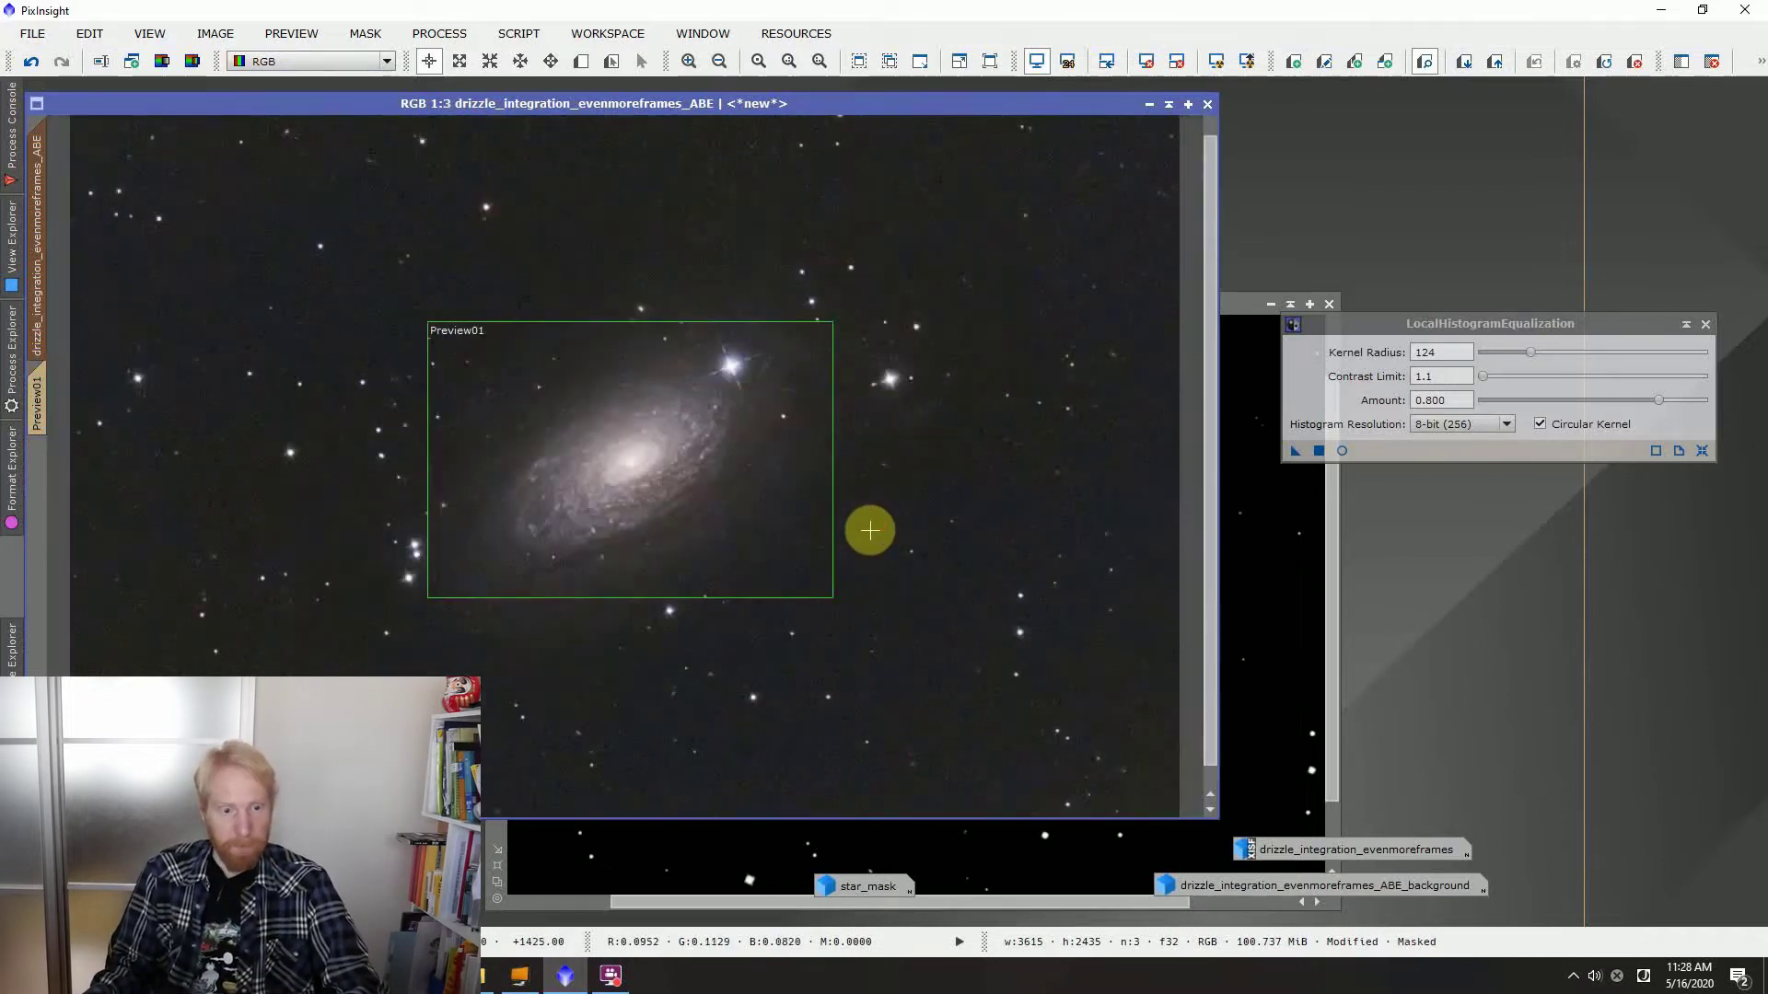
scroll(870, 531, down, 1)
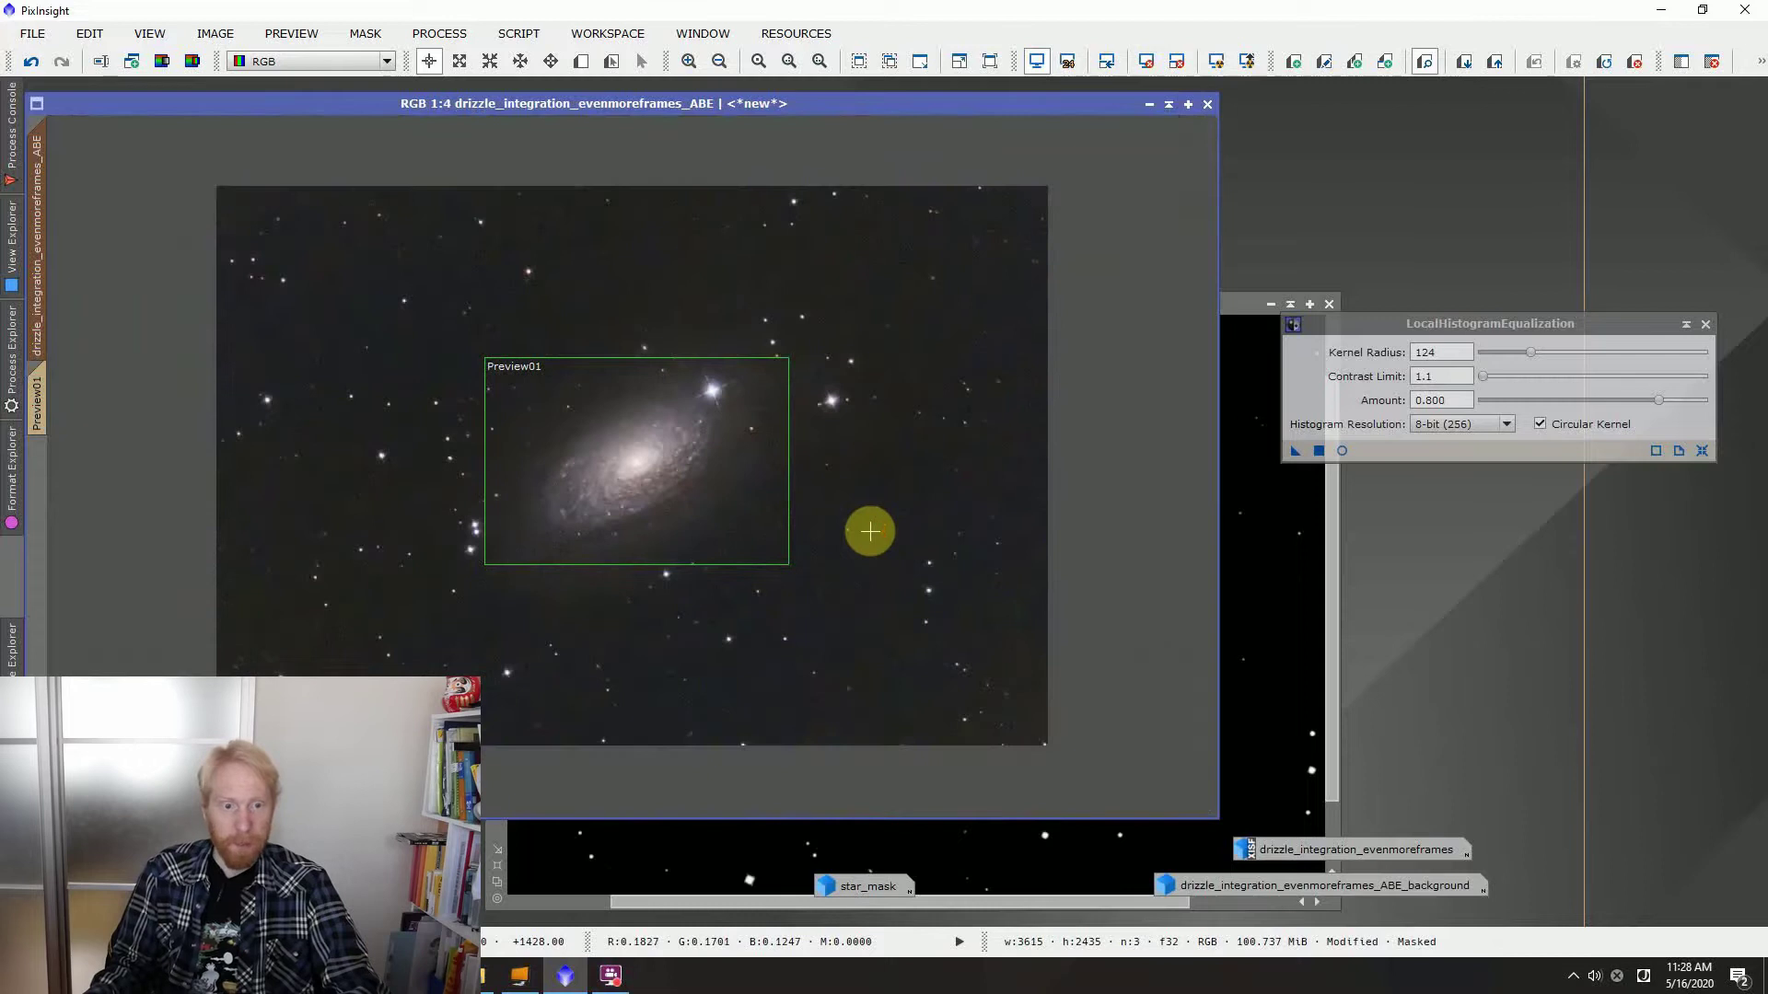
scroll(869, 532, up, 1)
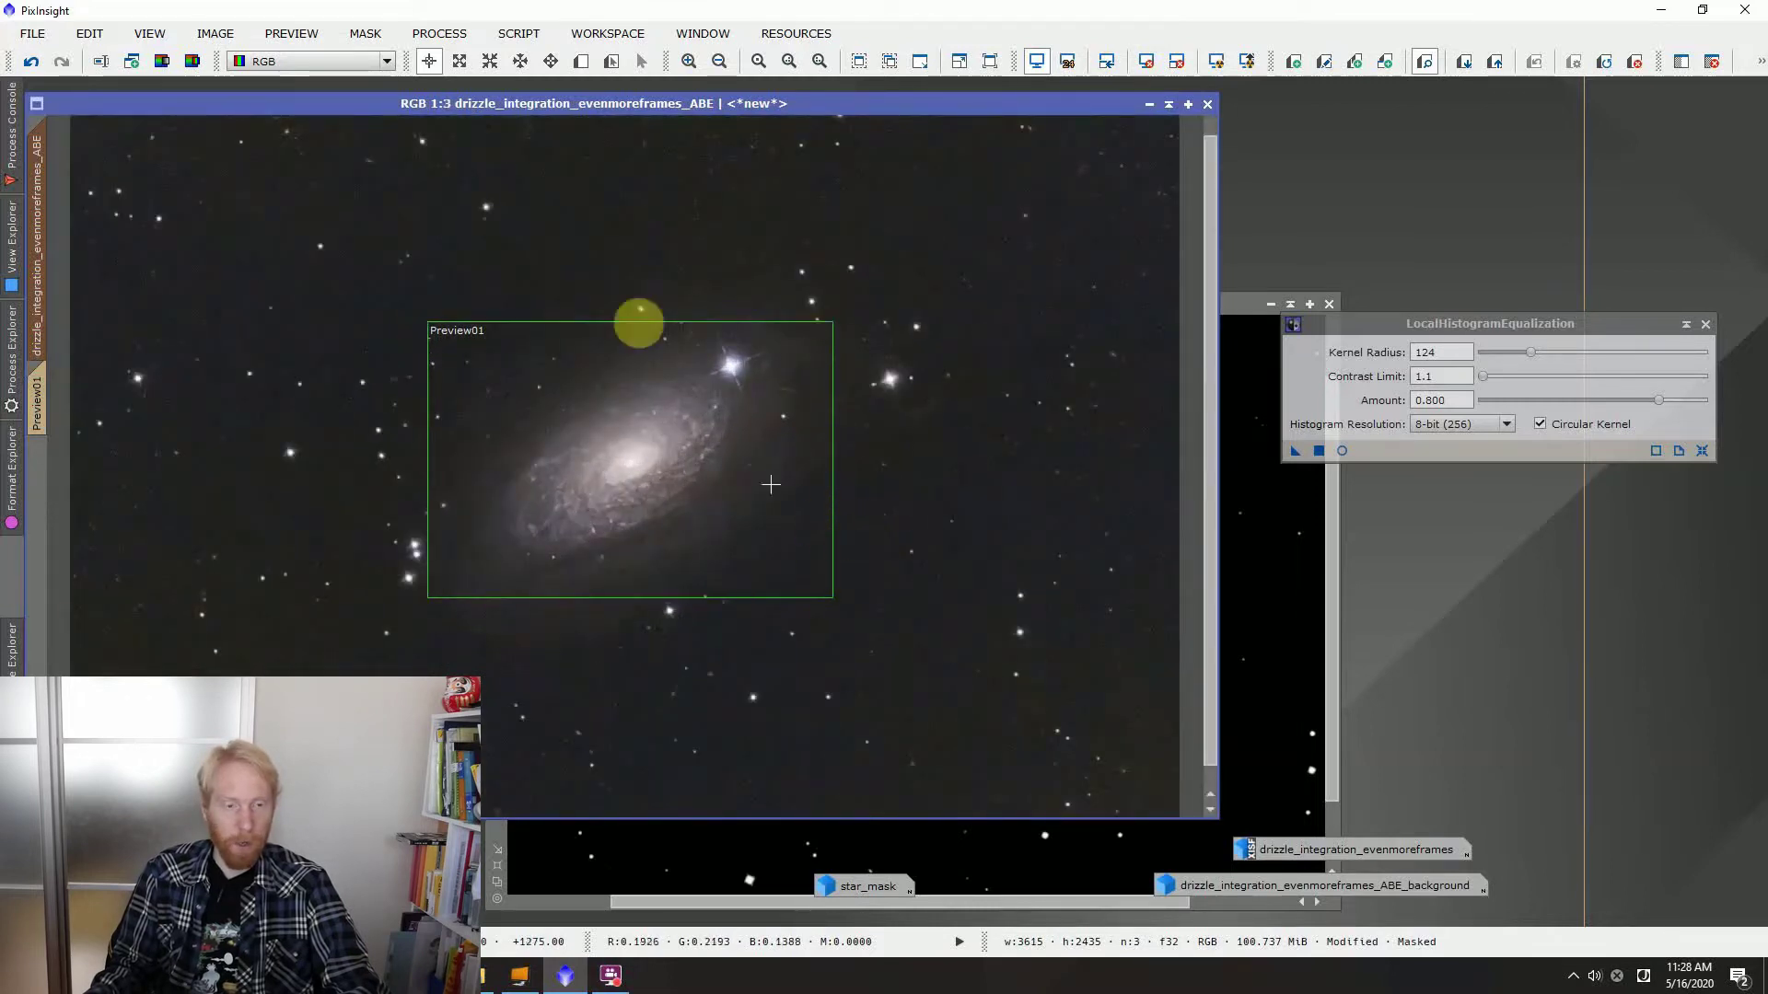
Remove the mask from the ABE image and extract its luminance (L) component as a separate grayscale image
click(362, 35)
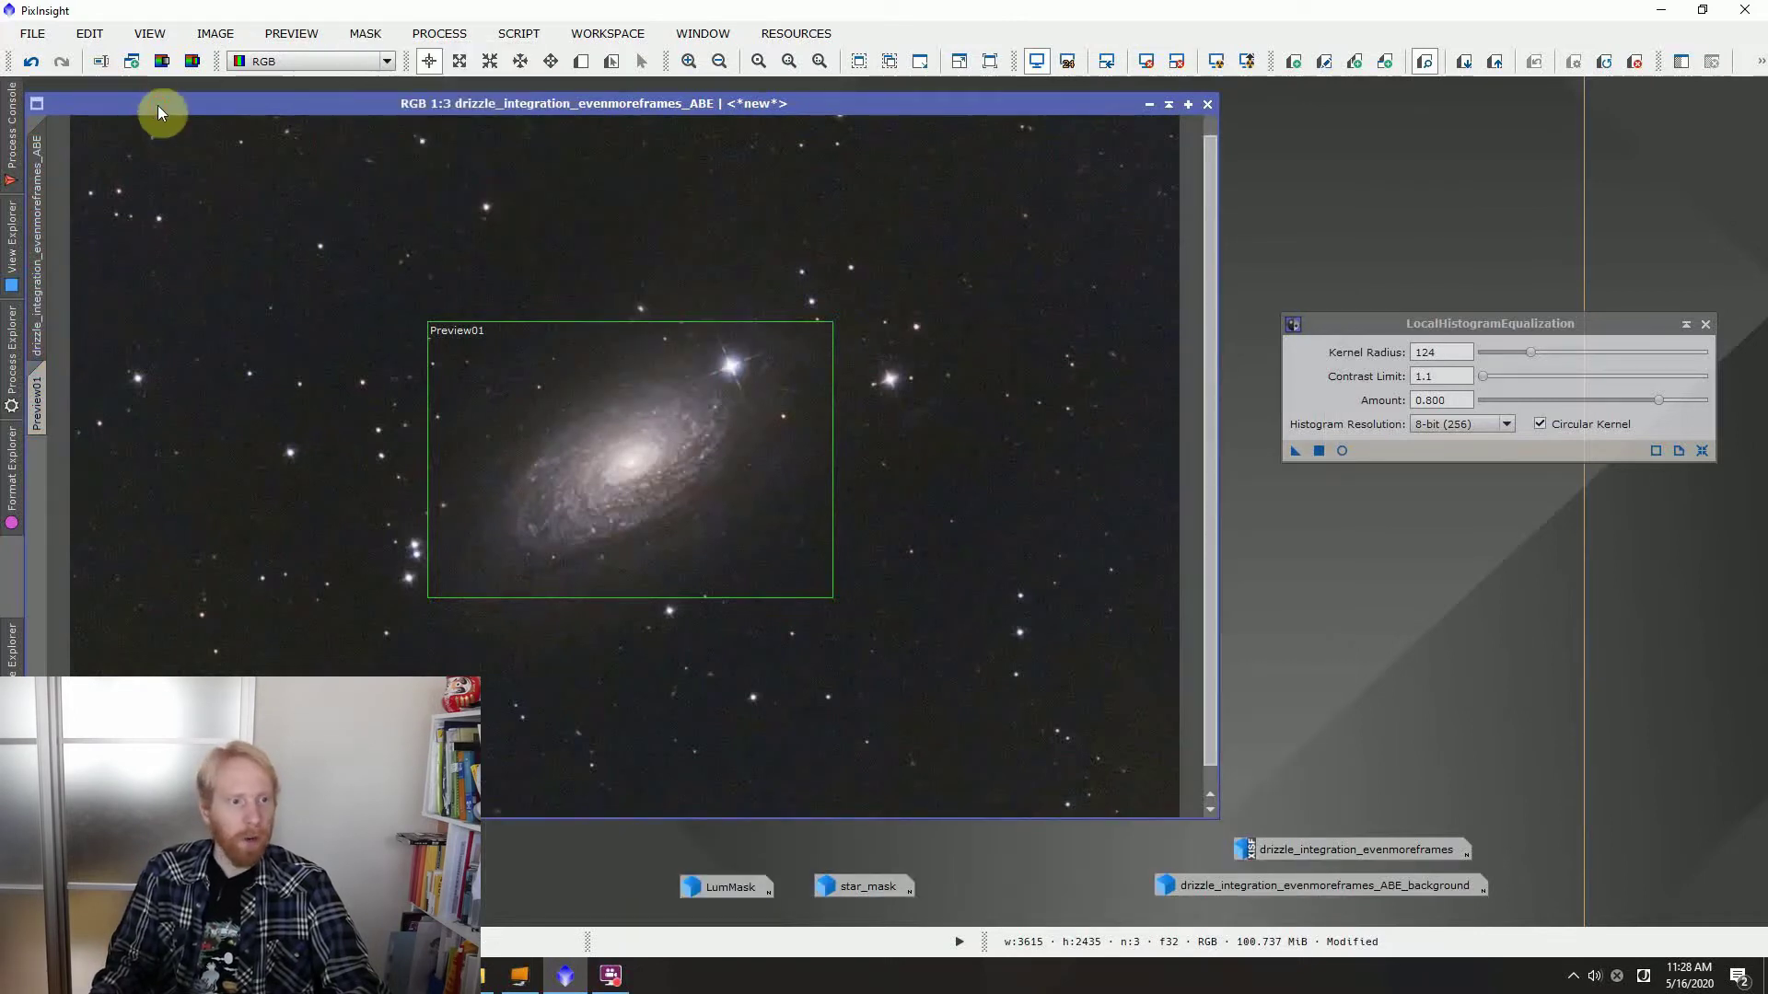
click(161, 62)
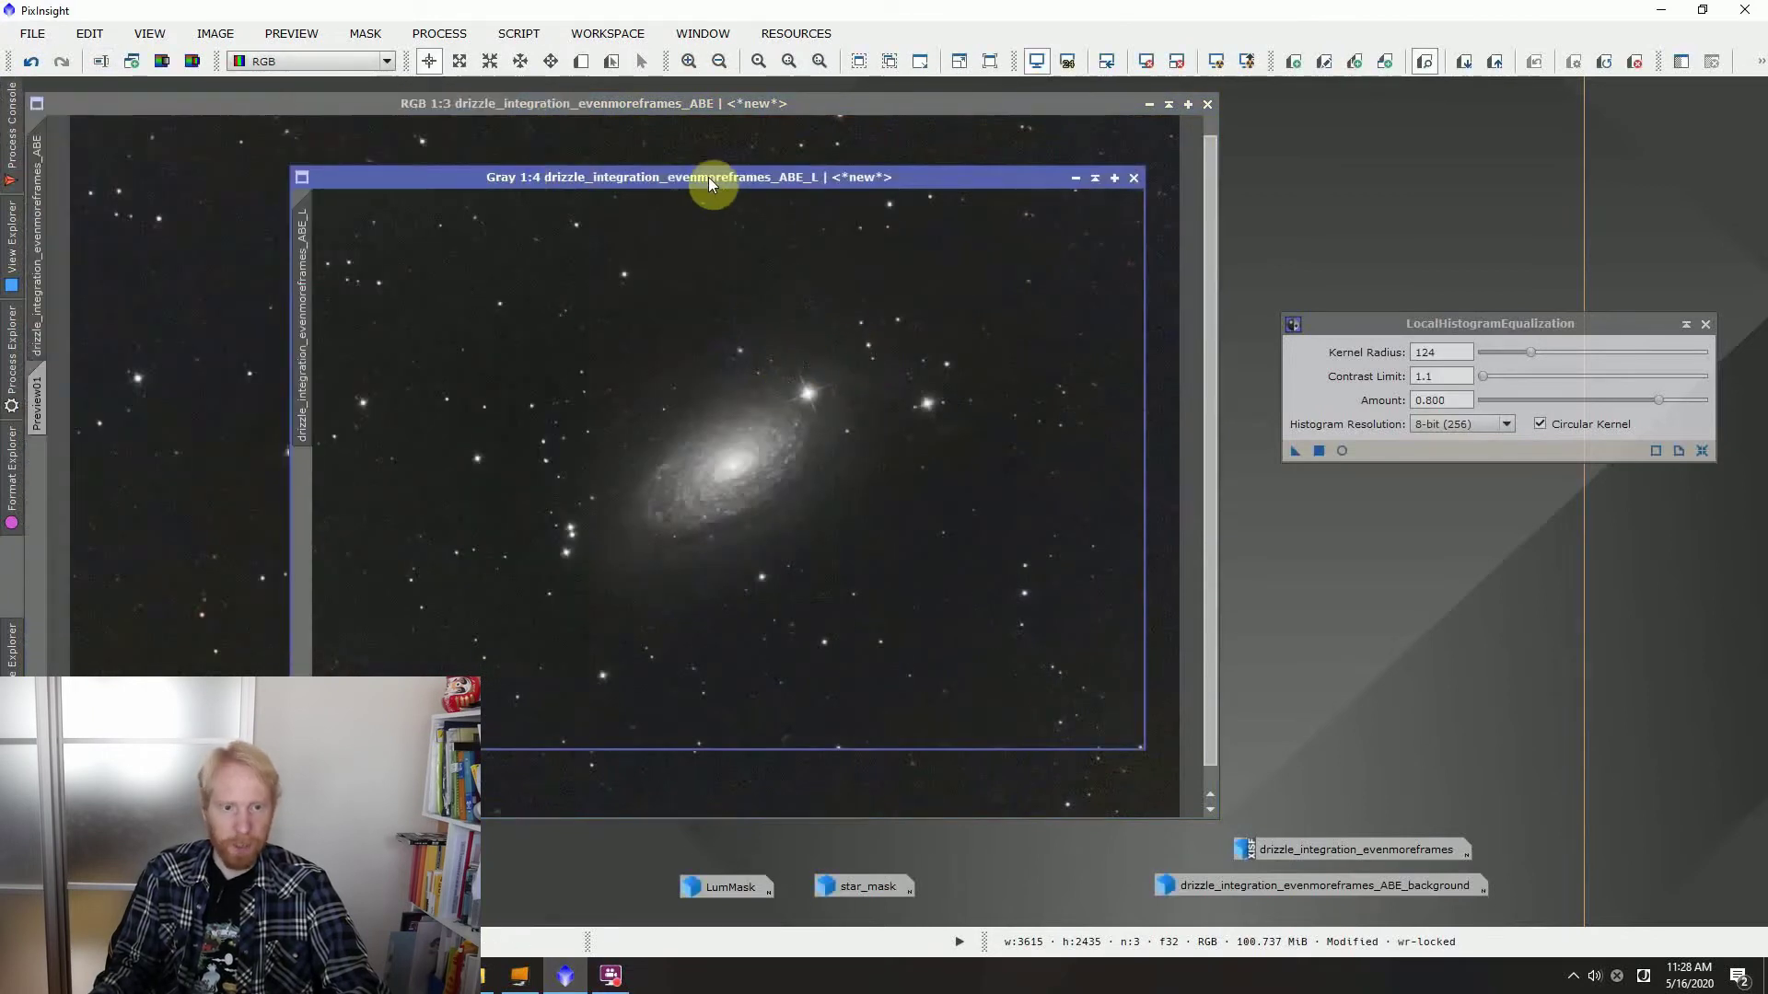
drag(692, 173, 734, 183)
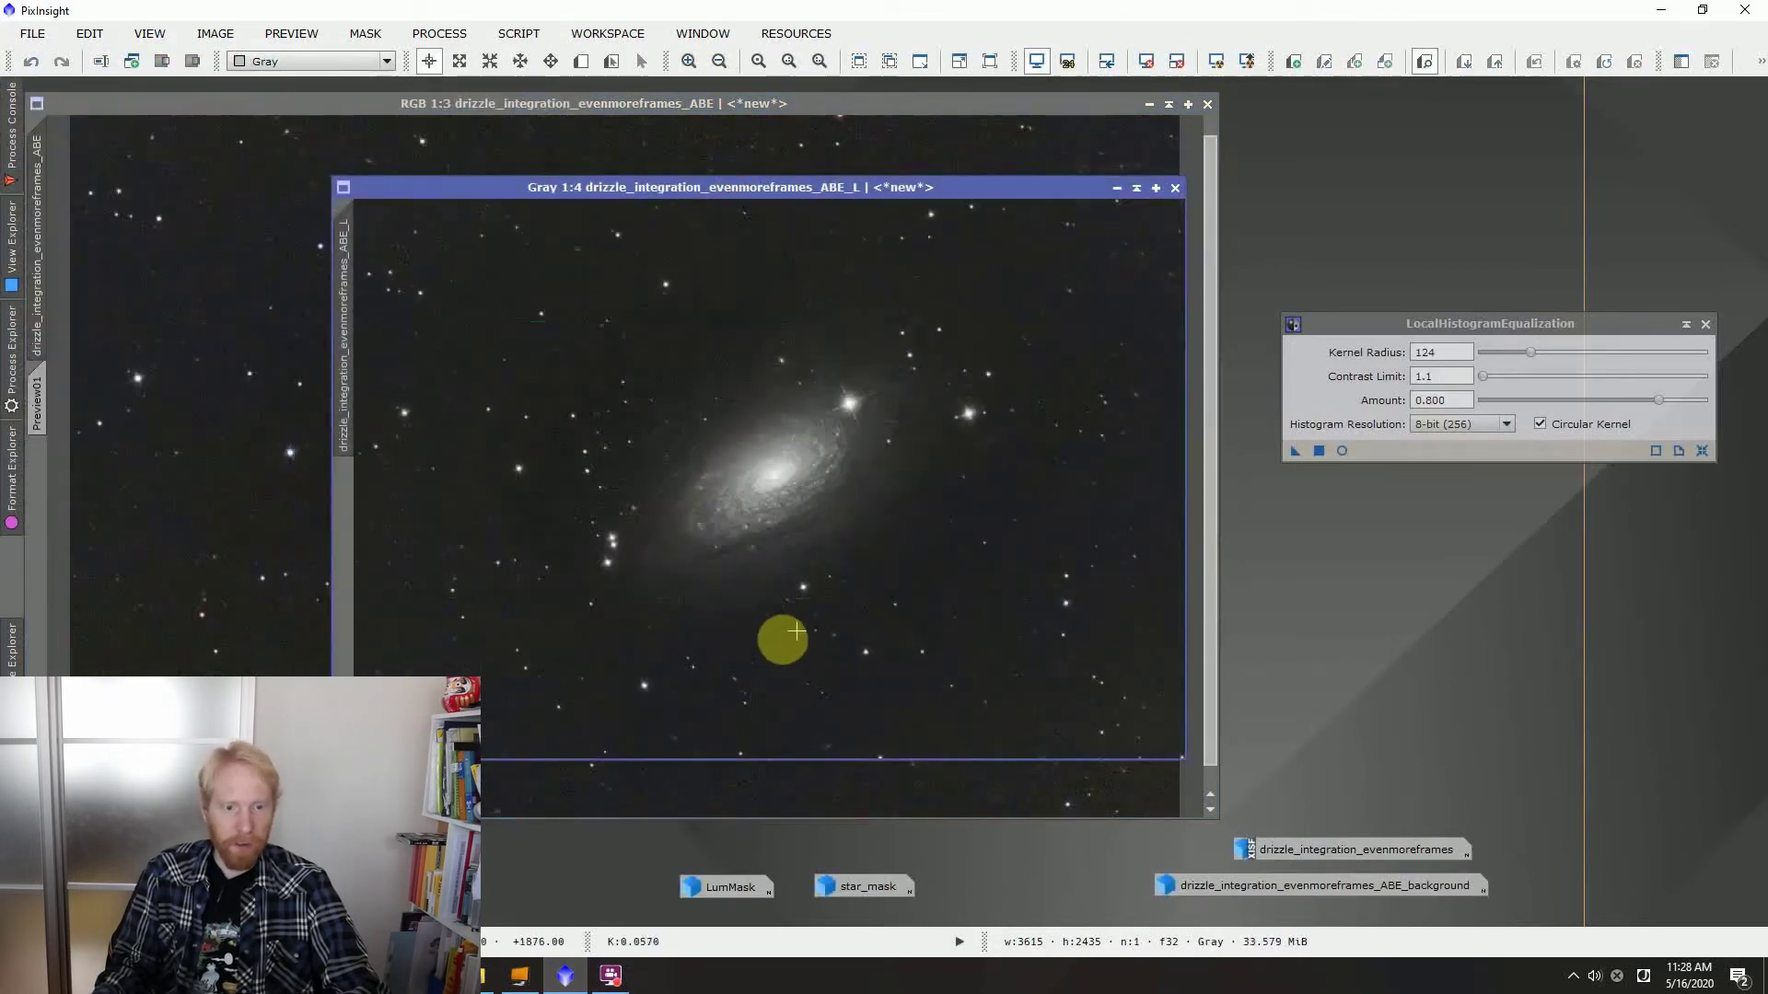
Open HistogramTransformation, reset its settings, and target drizzle_integration_evenmoreframes_ABE_L with the real-time preview on
click(12, 359)
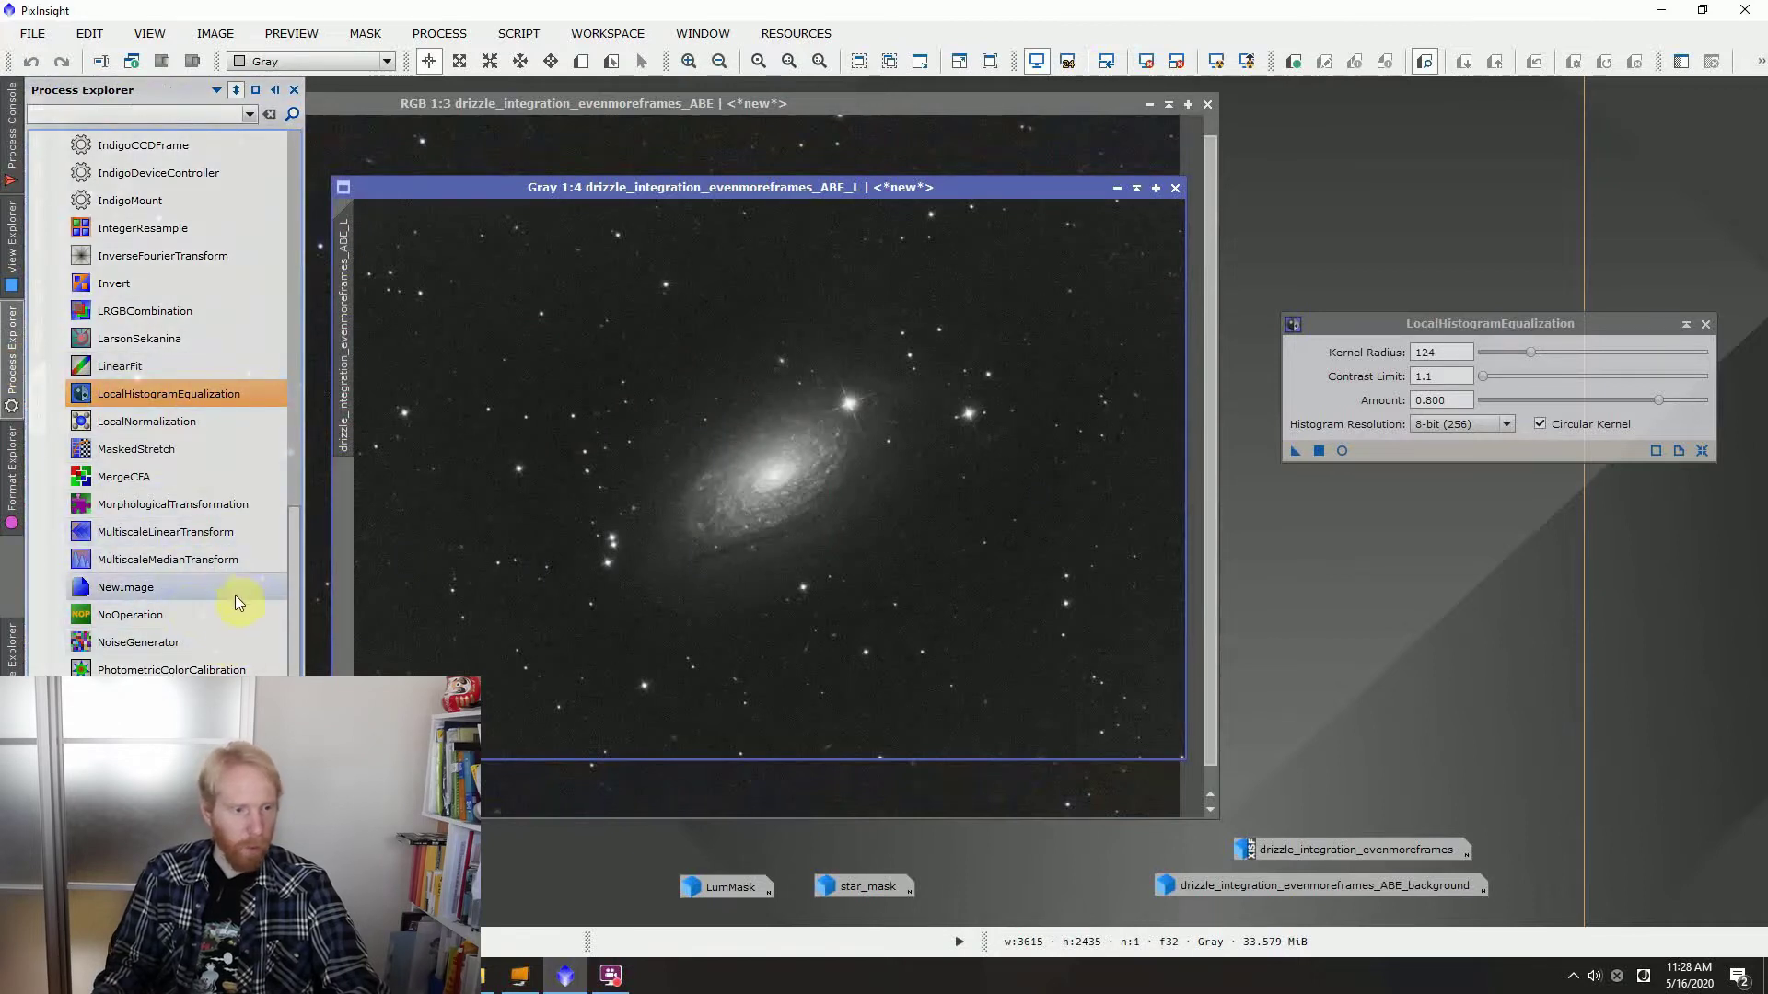
scroll(225, 617, up, 4)
scroll(219, 626, up, 8)
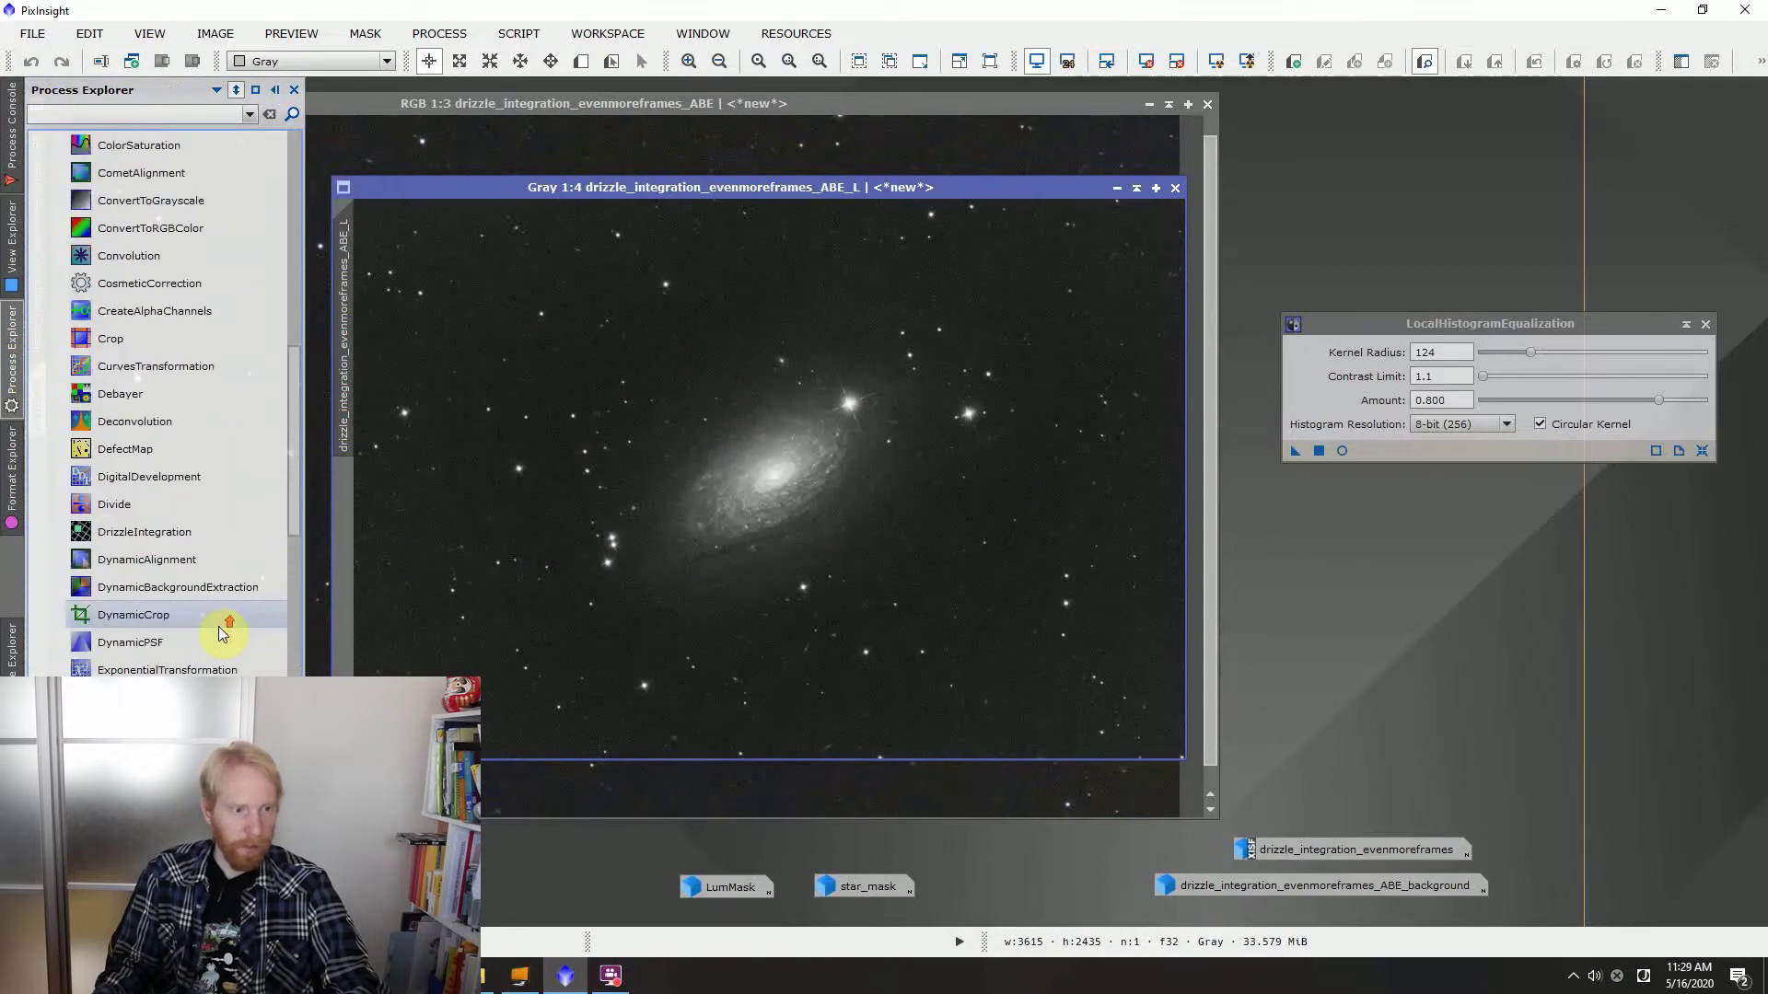
scroll(218, 626, down, 7)
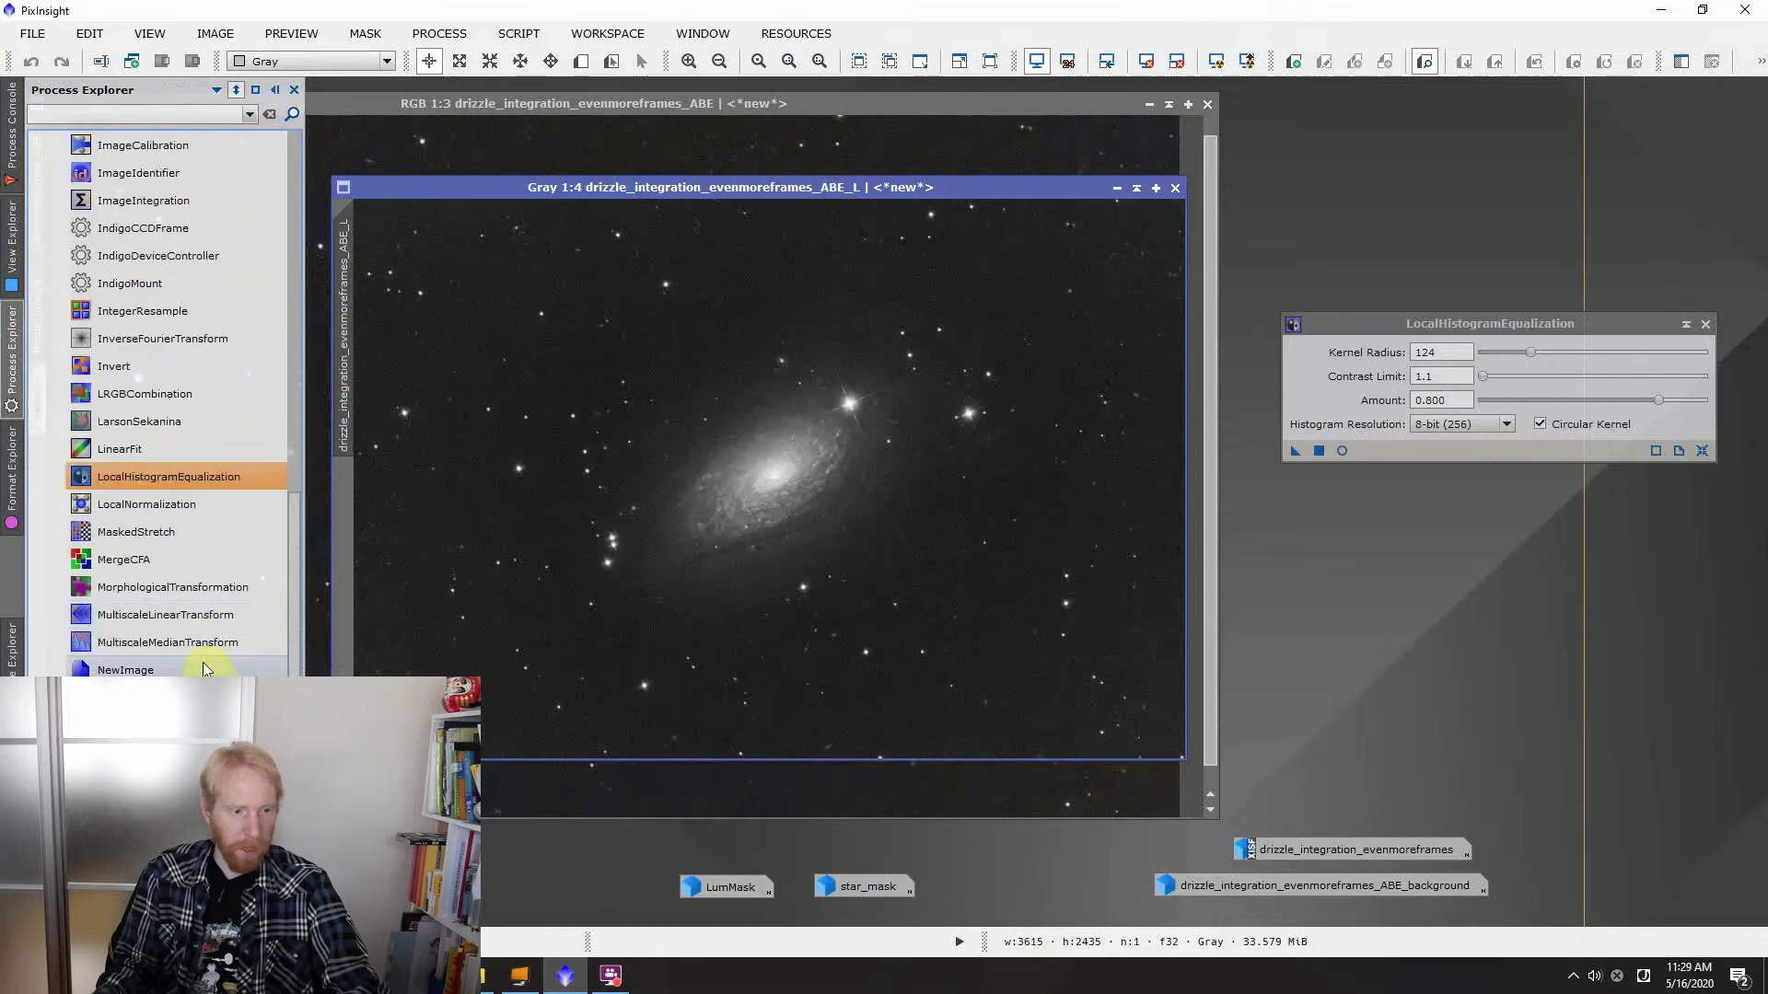
double_click(162, 348)
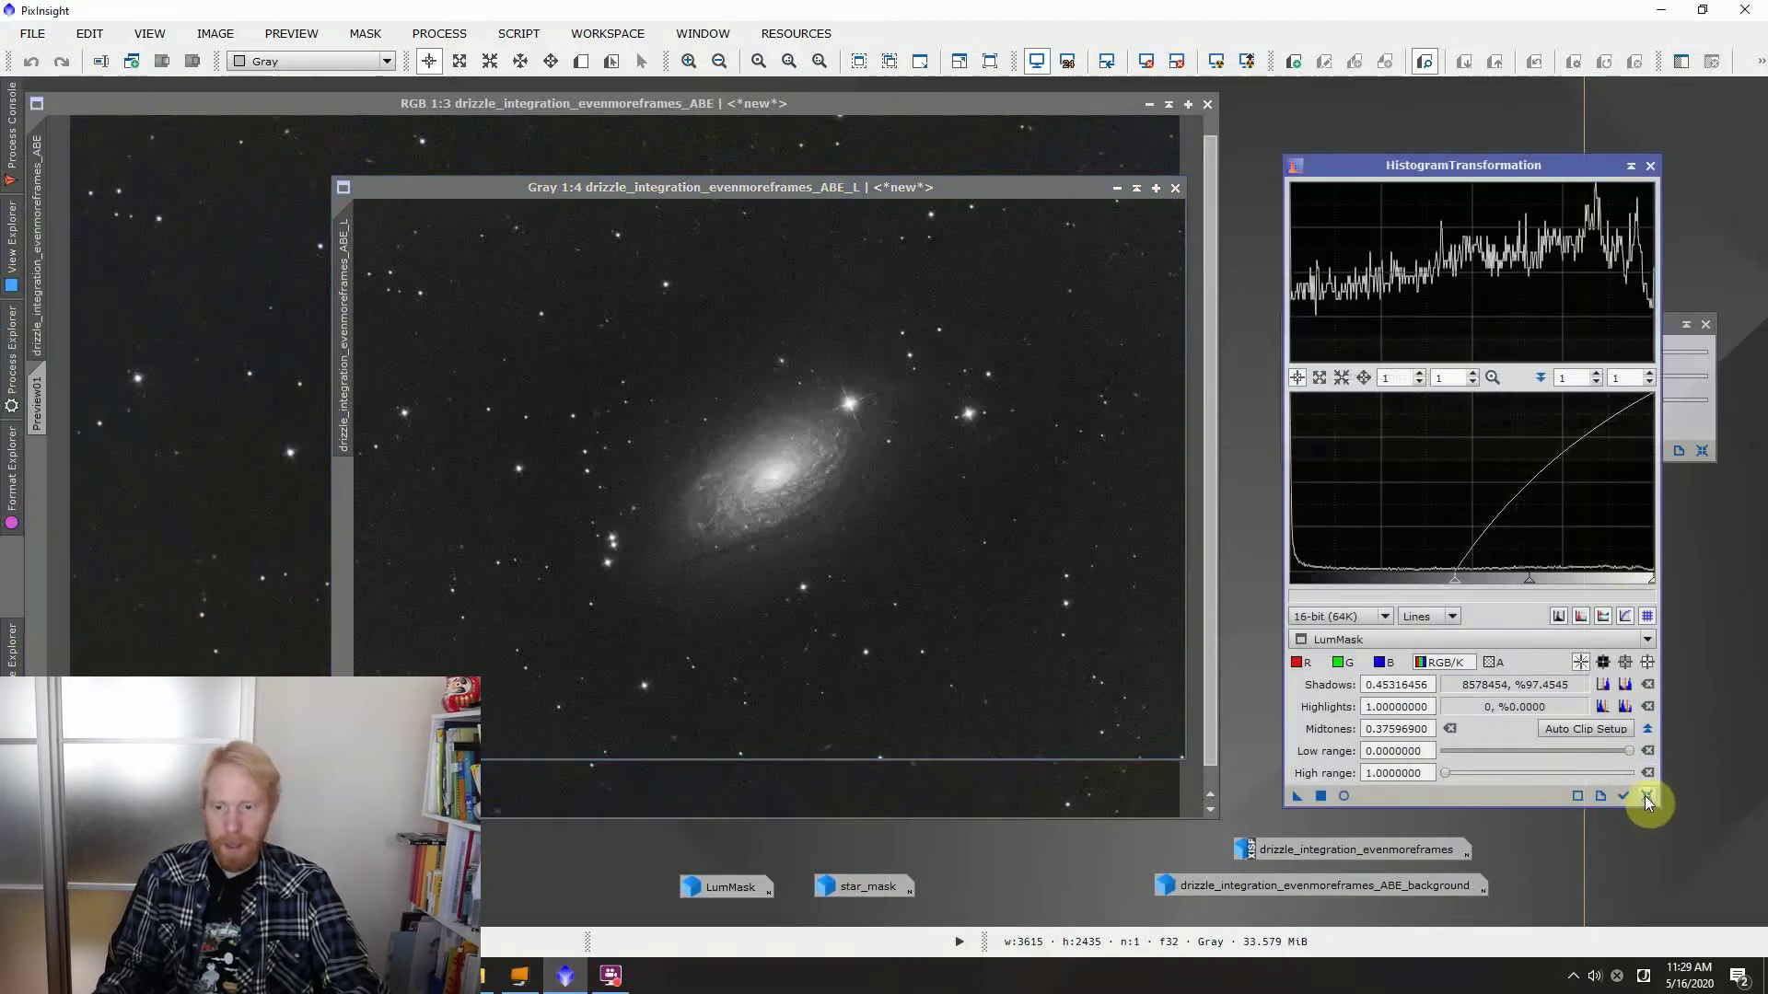
click(1646, 796)
click(1337, 640)
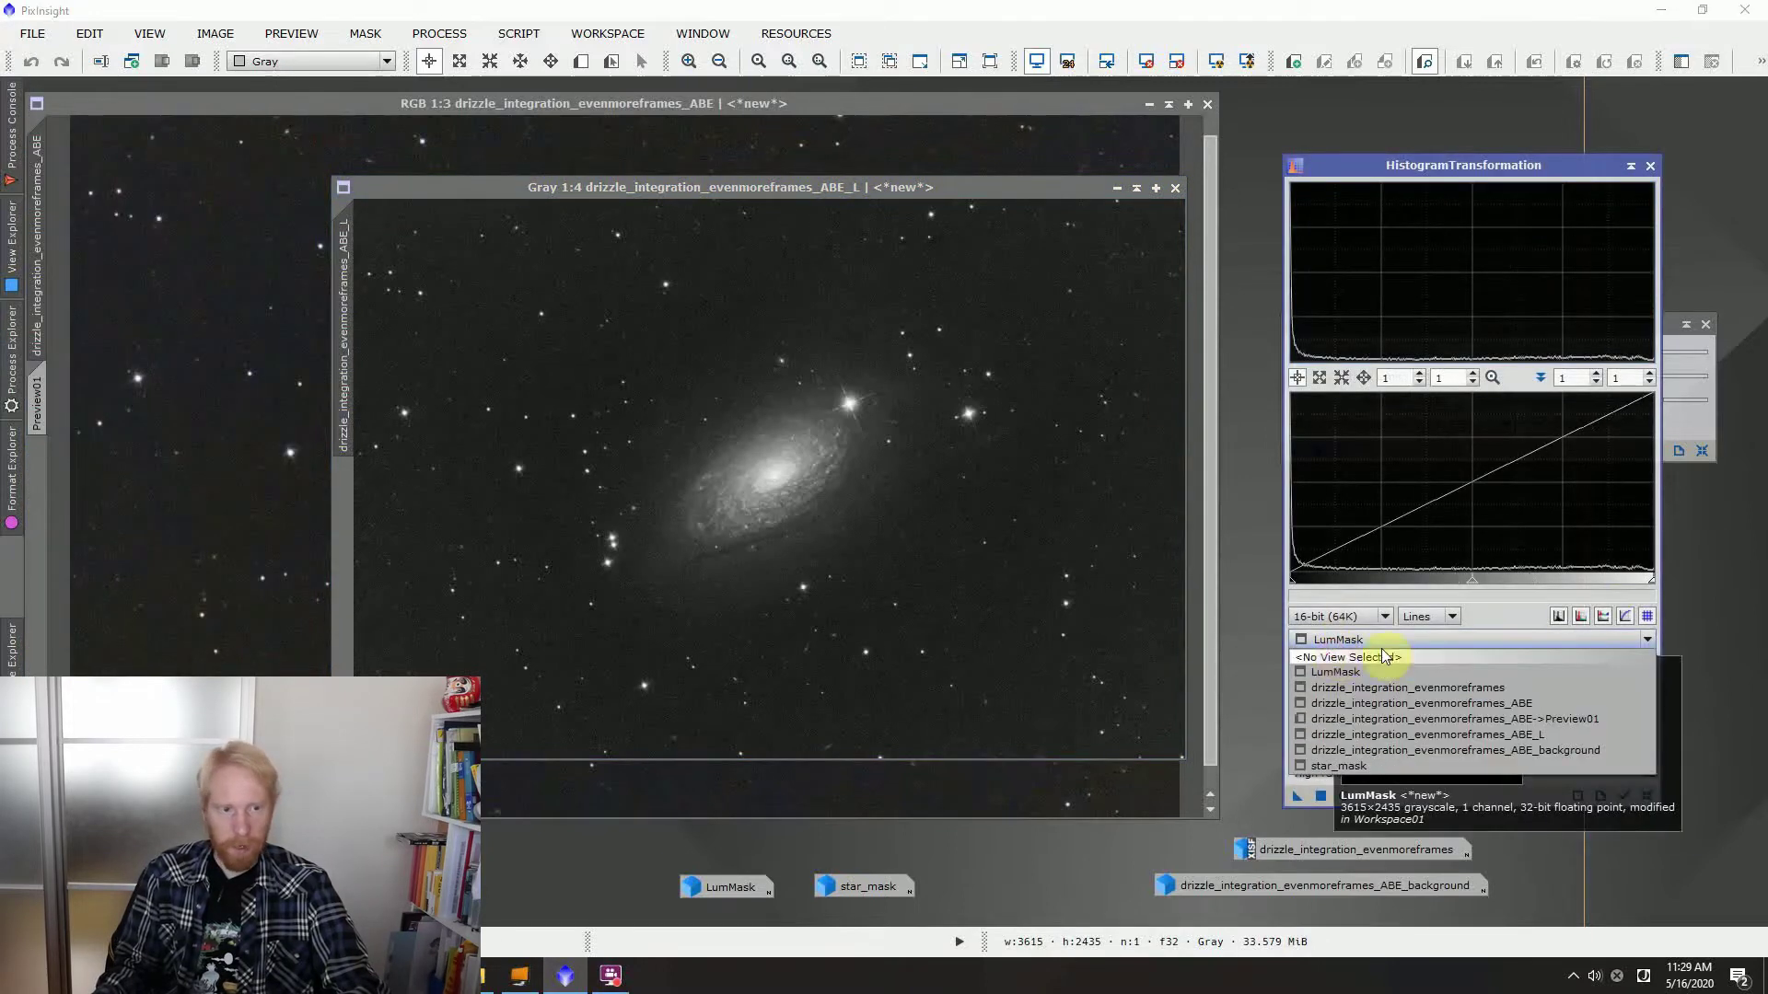
click(1425, 734)
click(1343, 796)
Set the midtones to 0.37215190 and the shadows to 0.17215190, and apply the HistogramTransformation to the extracted luminance image
drag(1471, 588, 1425, 586)
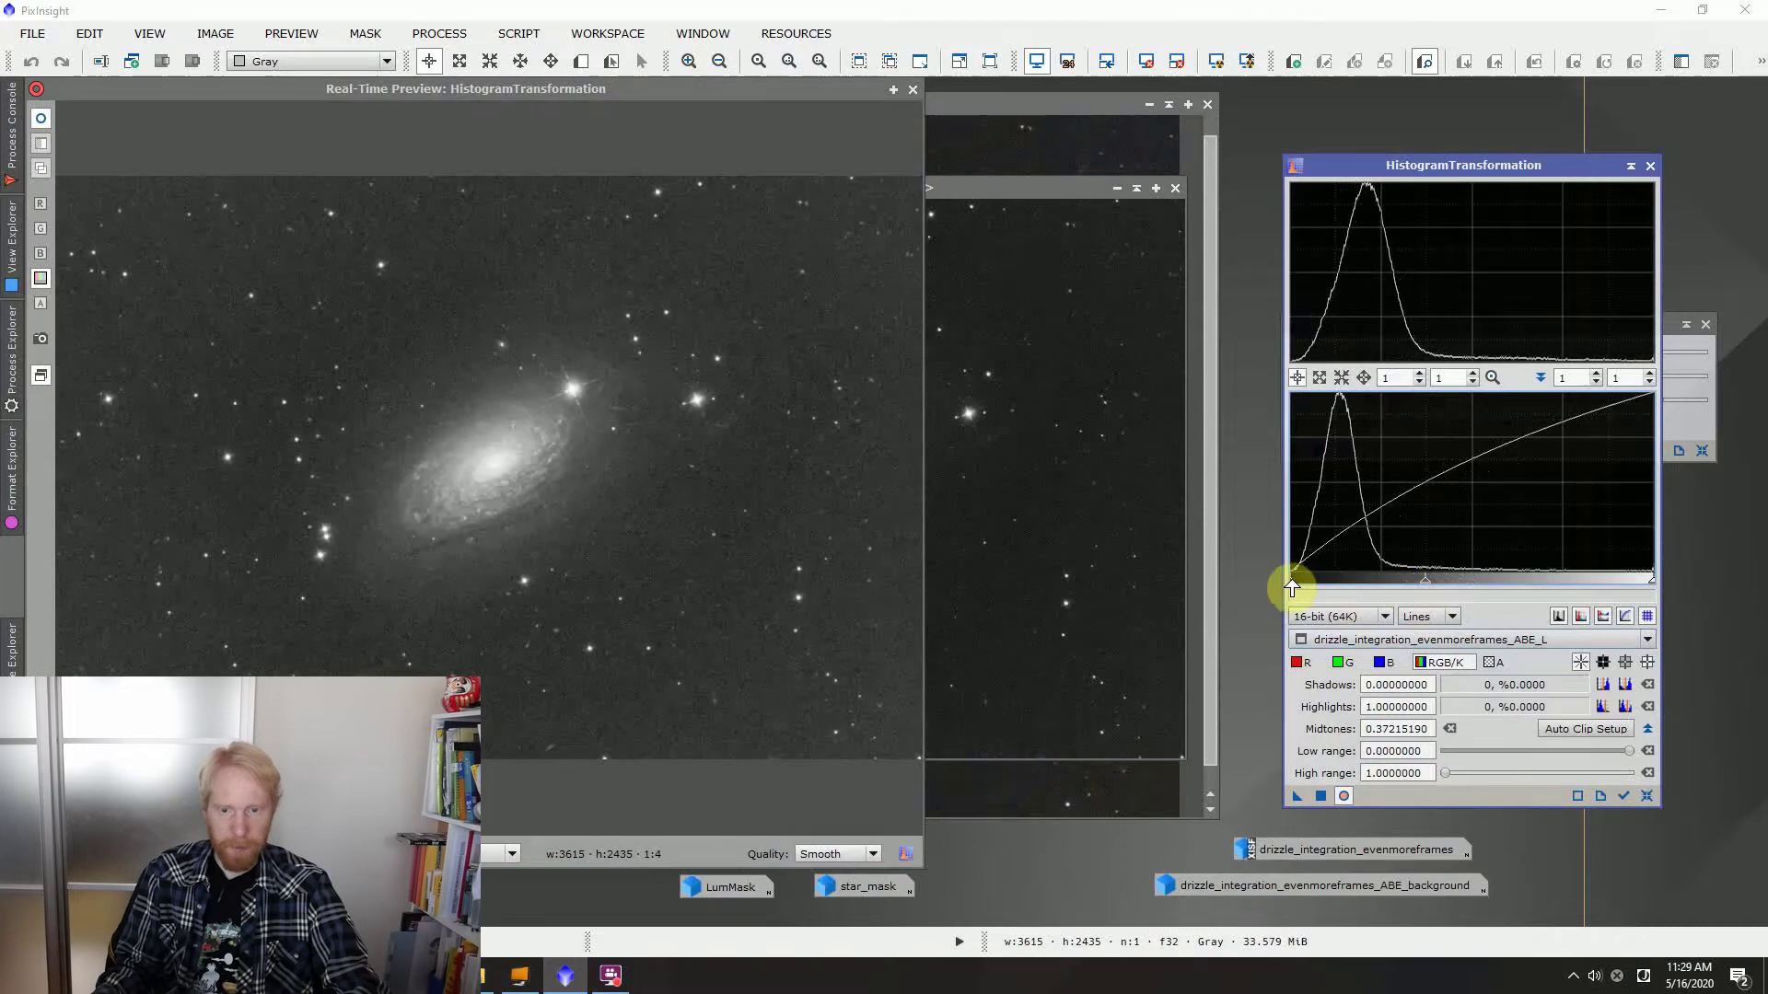
drag(1291, 587, 1353, 592)
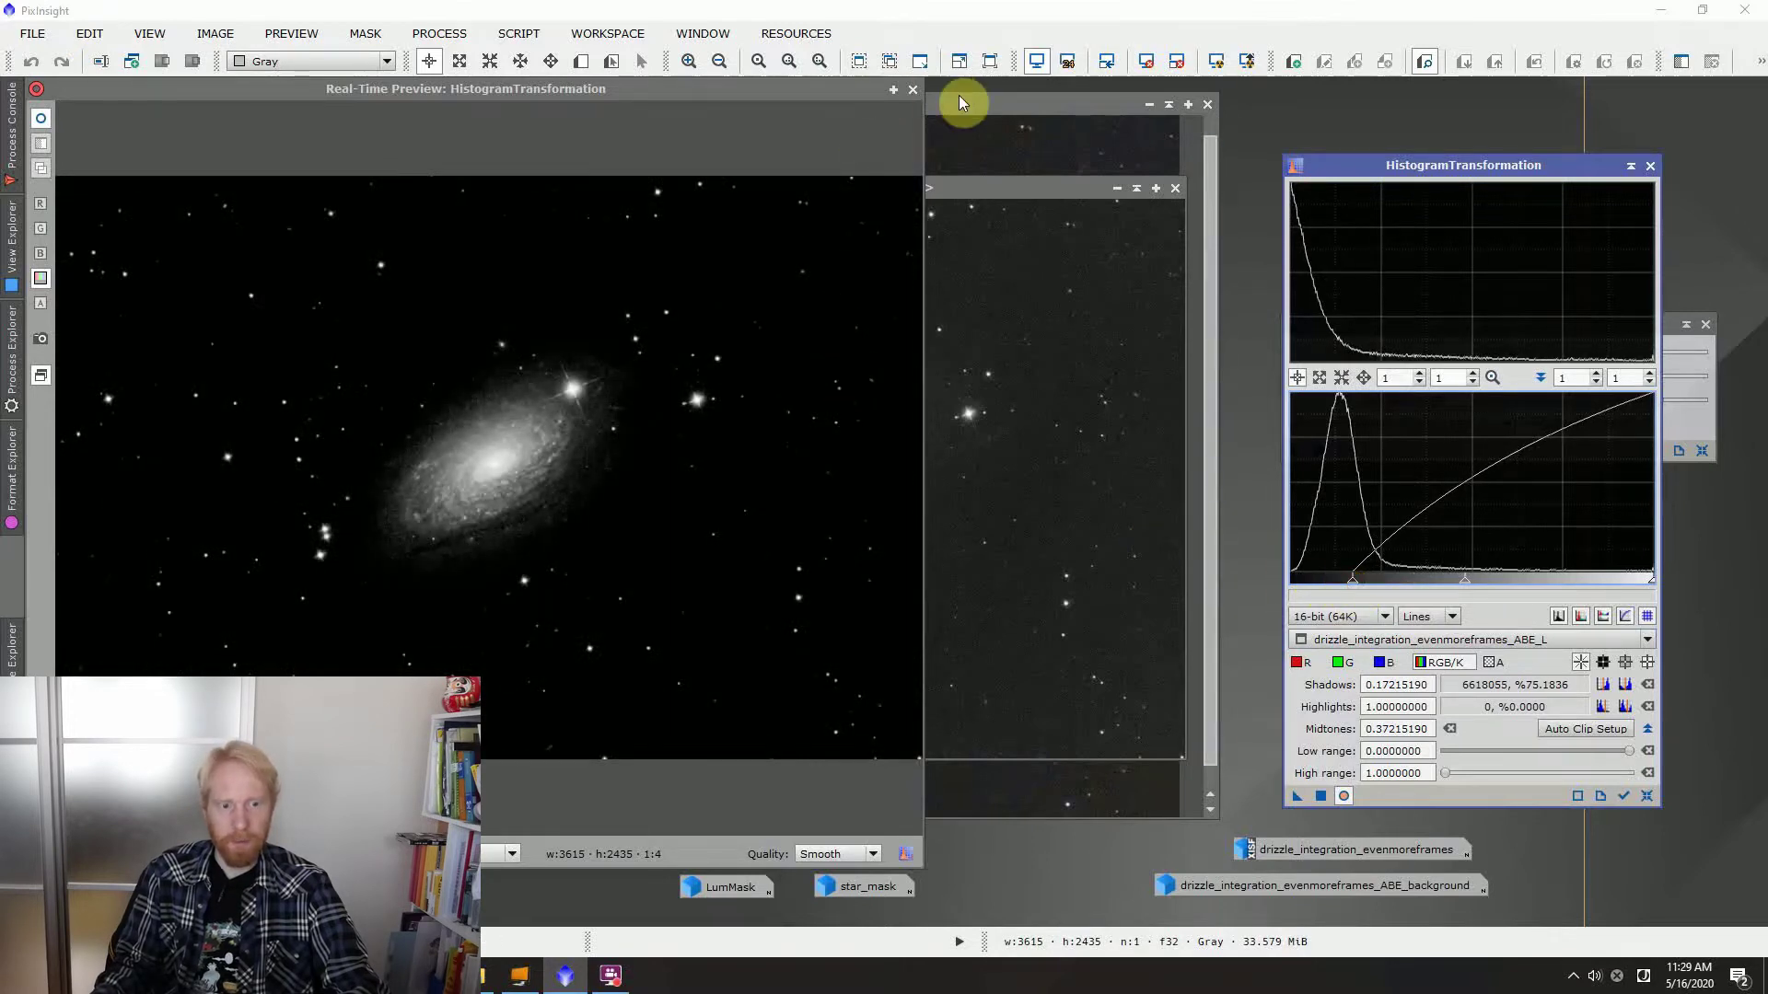
click(912, 89)
drag(1296, 794, 686, 536)
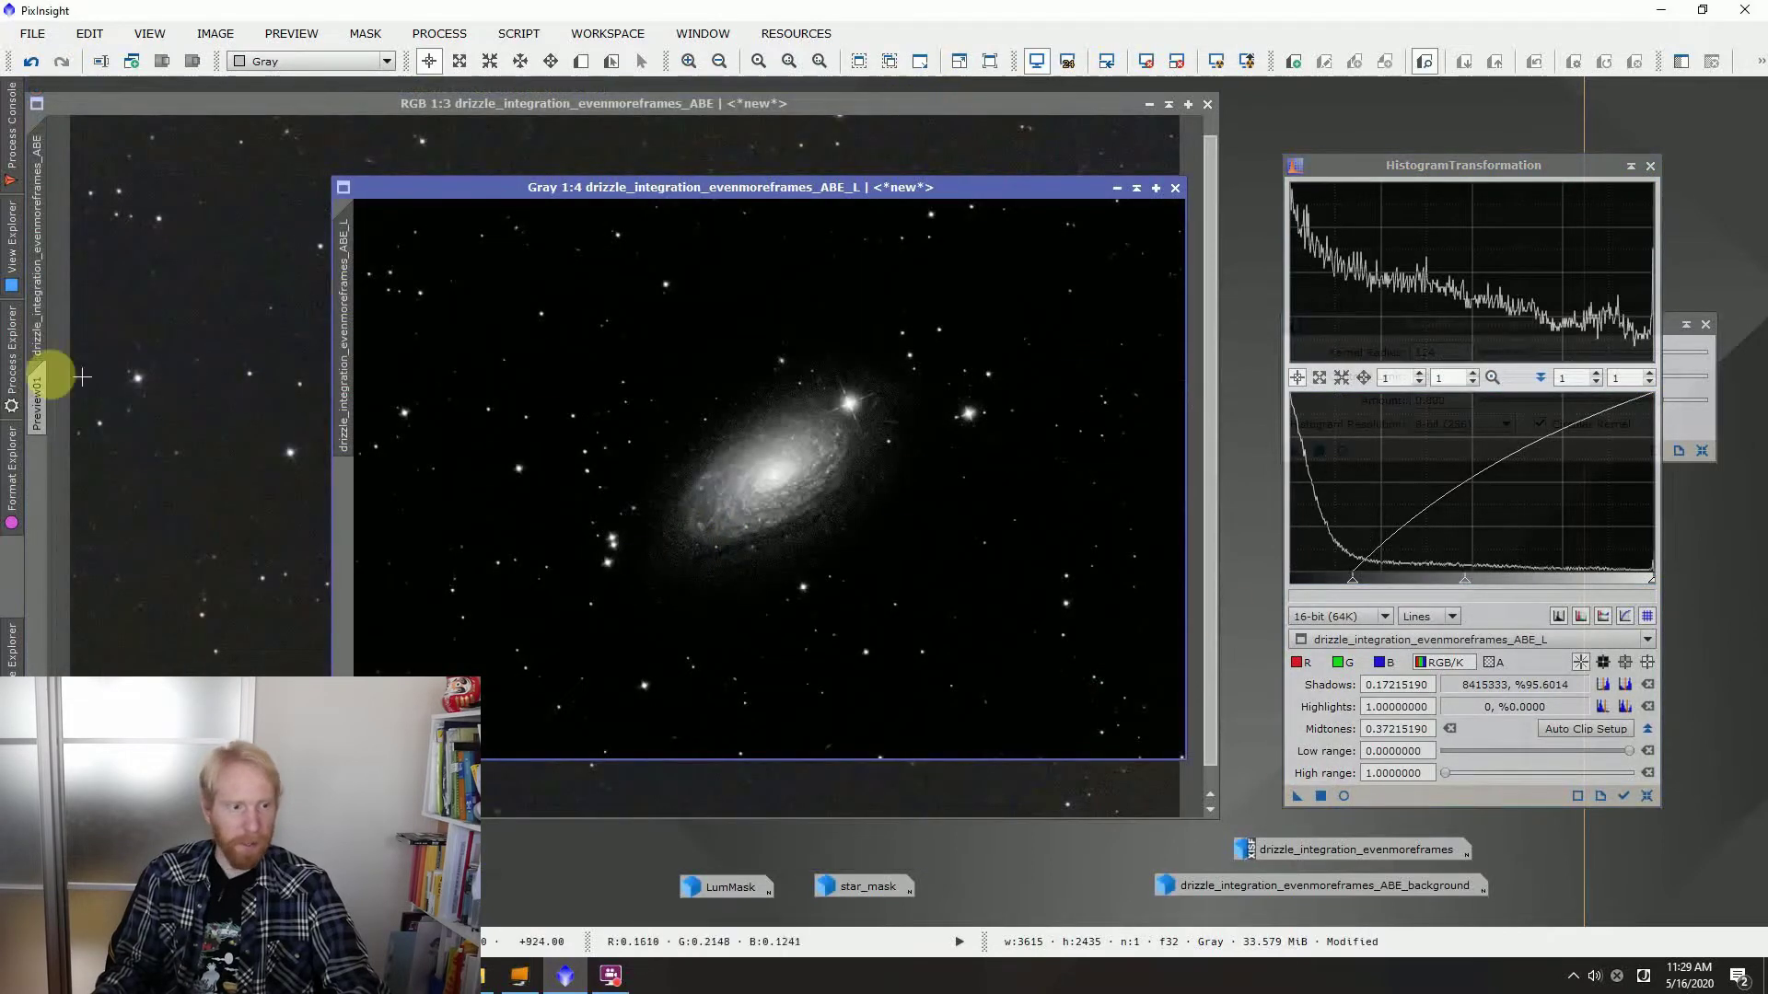
Apply a four-layer MultiscaleLinearTransform with detail layers 1 to 3 disabled to the luminance image and inspect the softened galaxy
click(11, 364)
scroll(208, 552, down, 3)
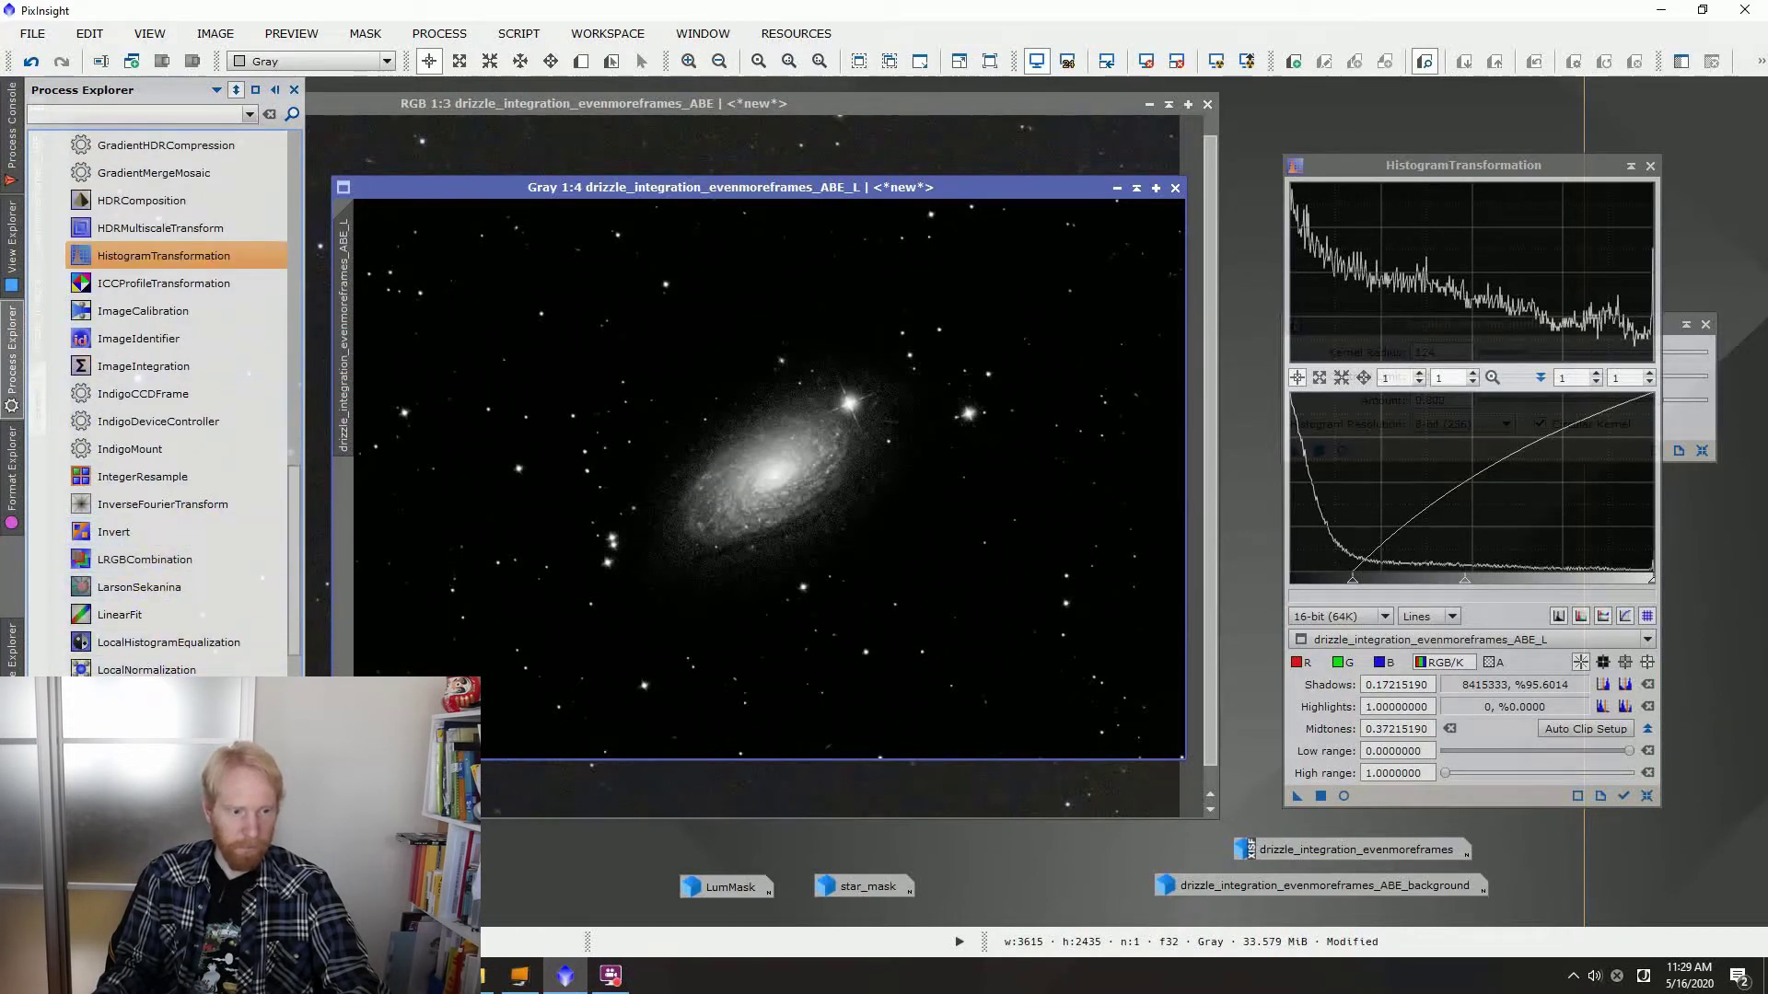
double_click(175, 780)
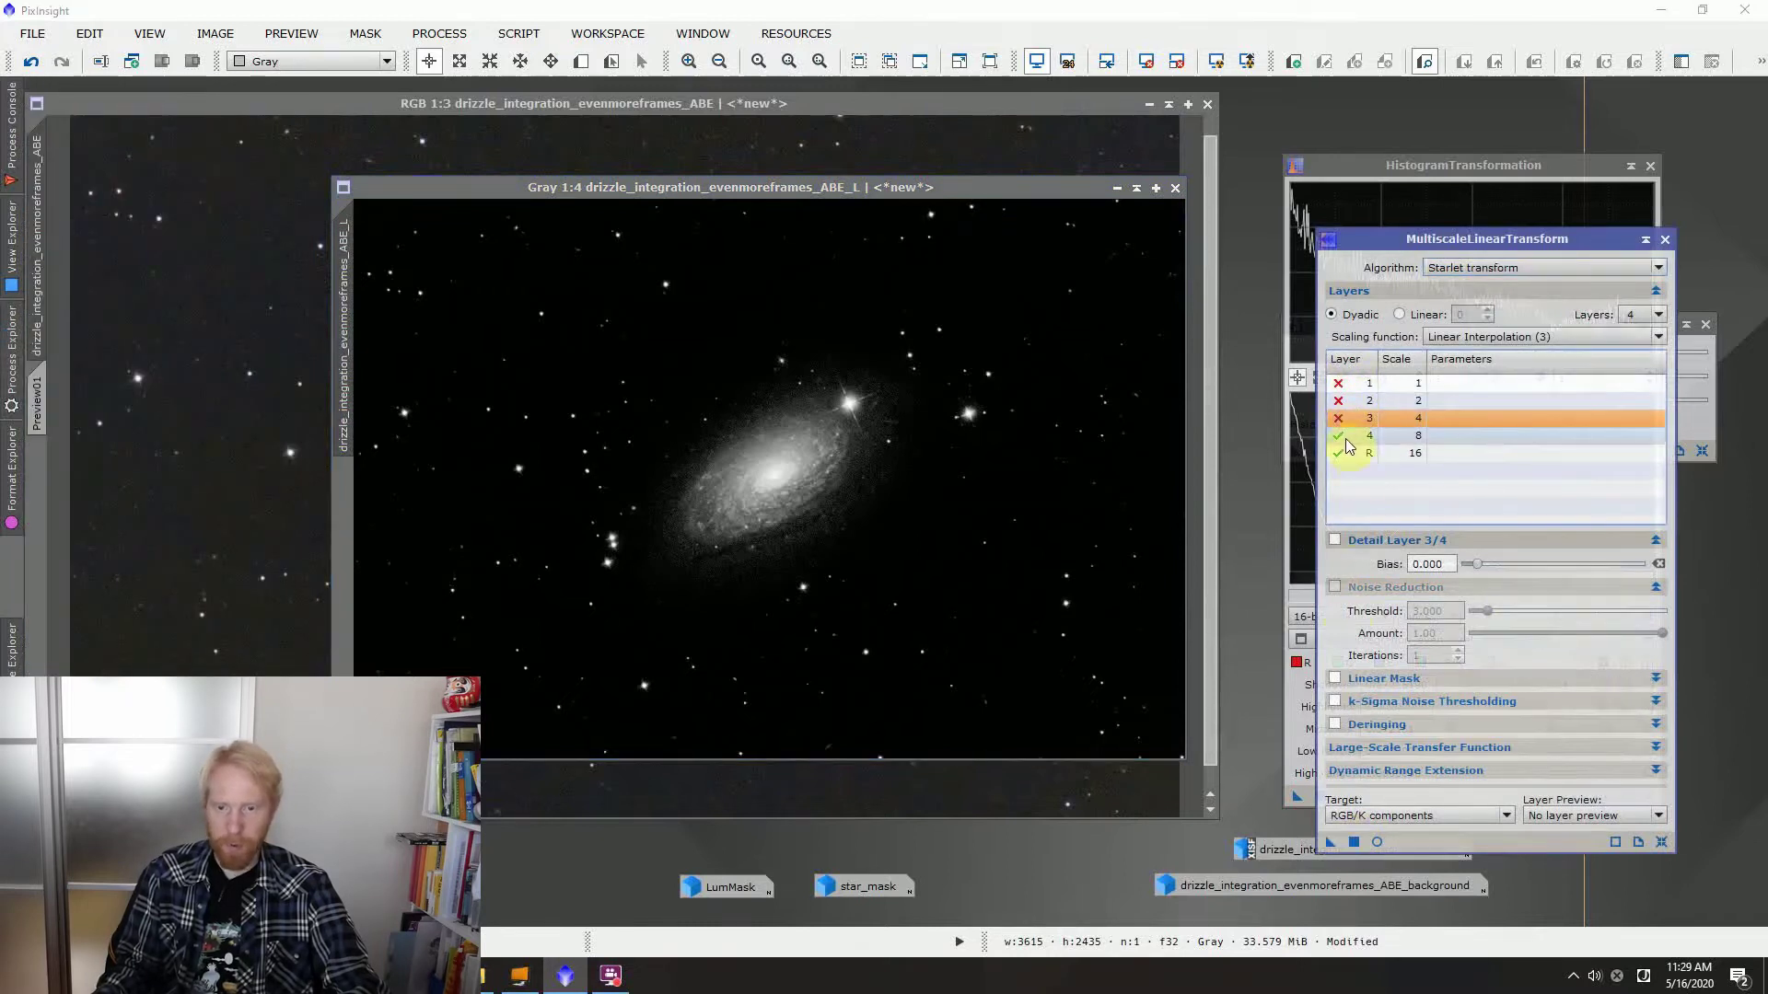
double_click(1355, 420)
drag(1329, 842, 1087, 508)
scroll(927, 463, up, 2)
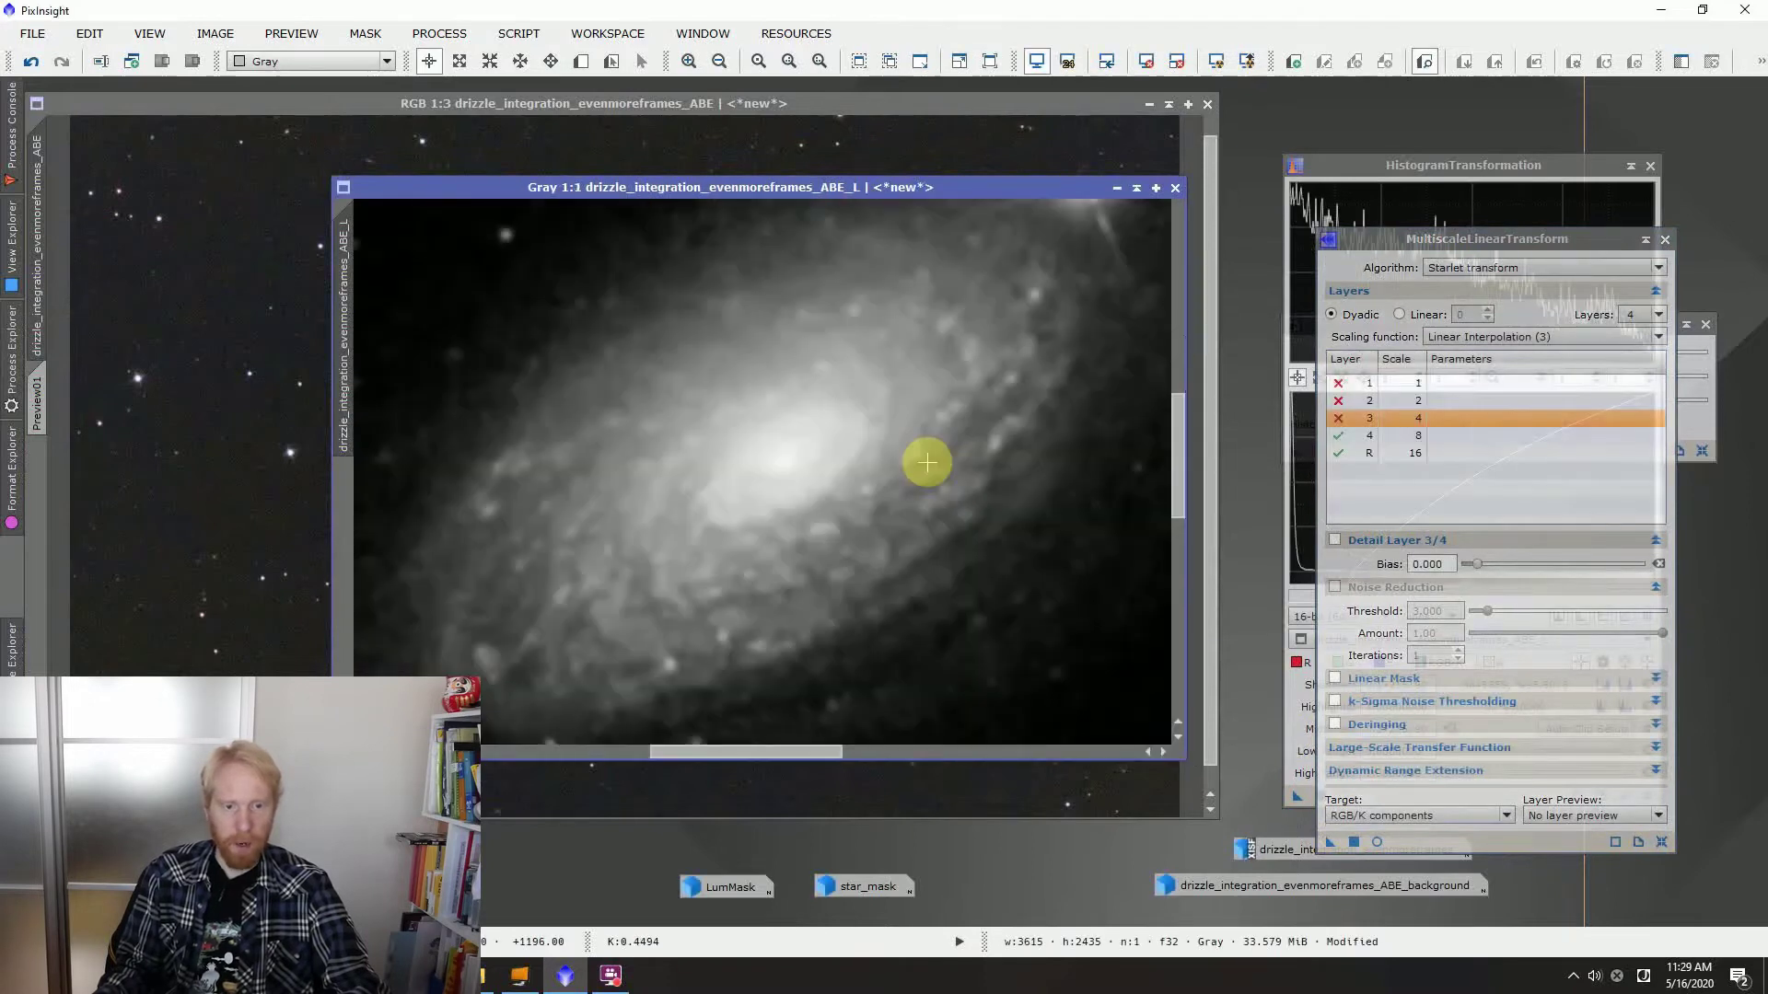
scroll(927, 463, down, 3)
scroll(926, 463, up, 1)
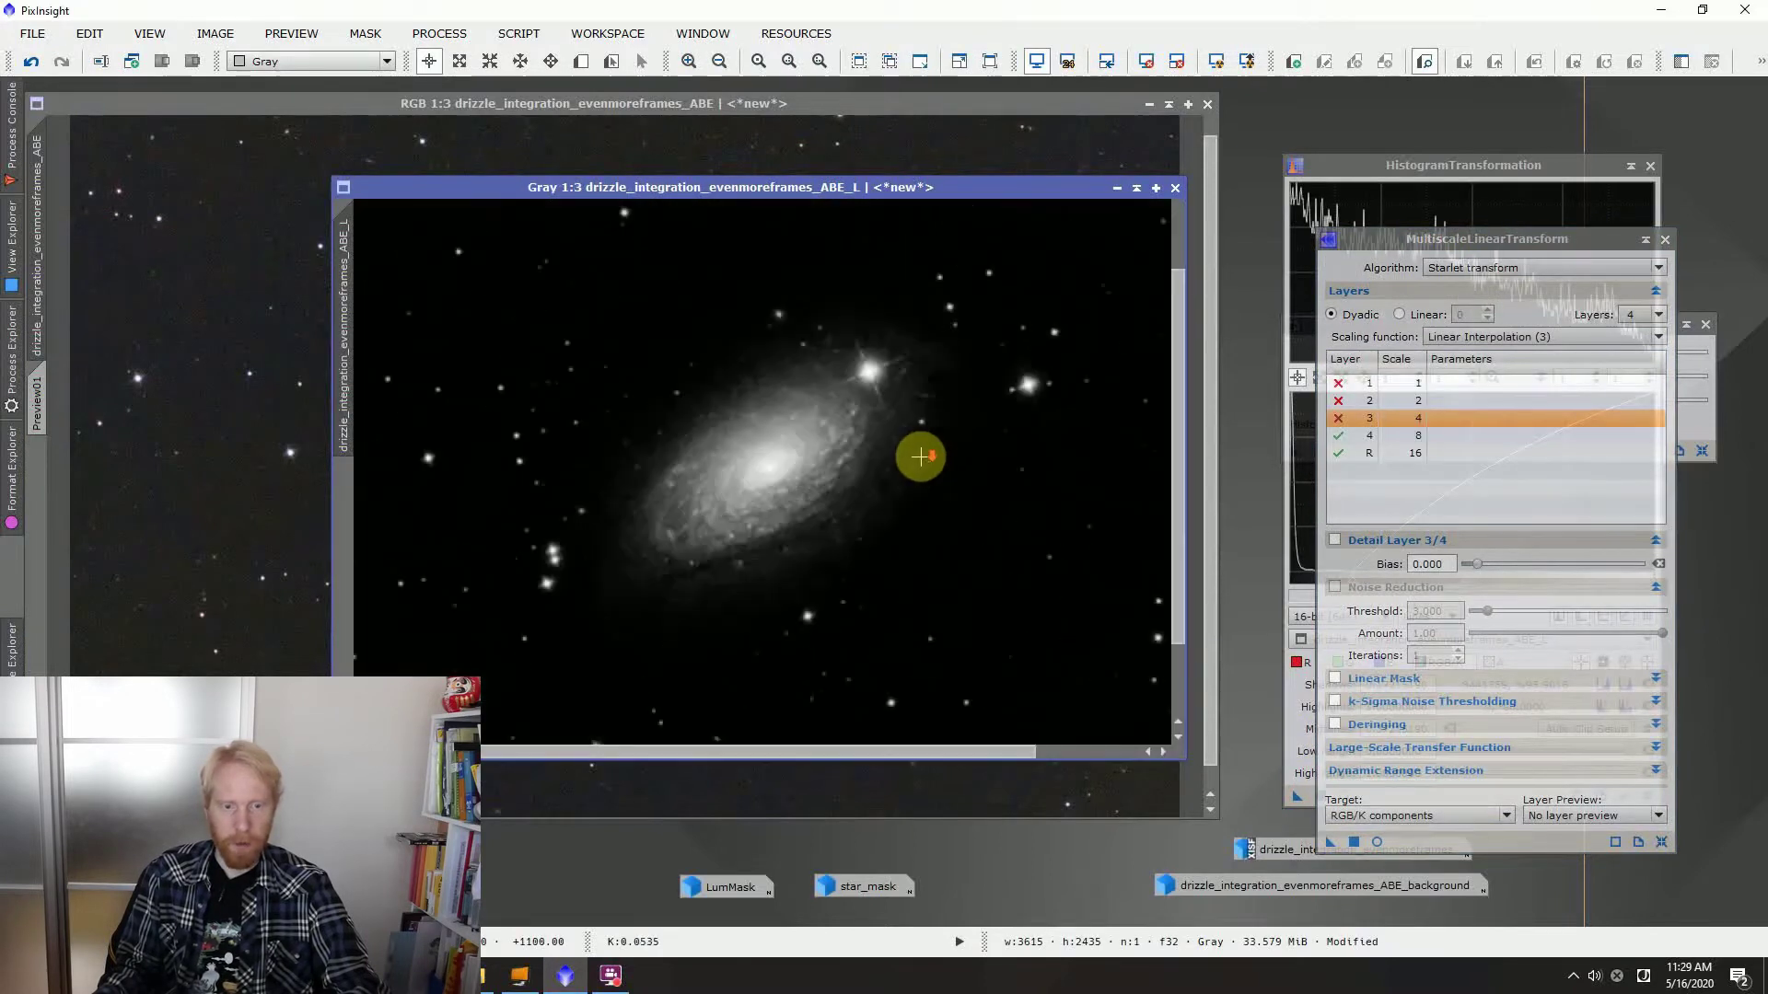
scroll(926, 463, down, 1)
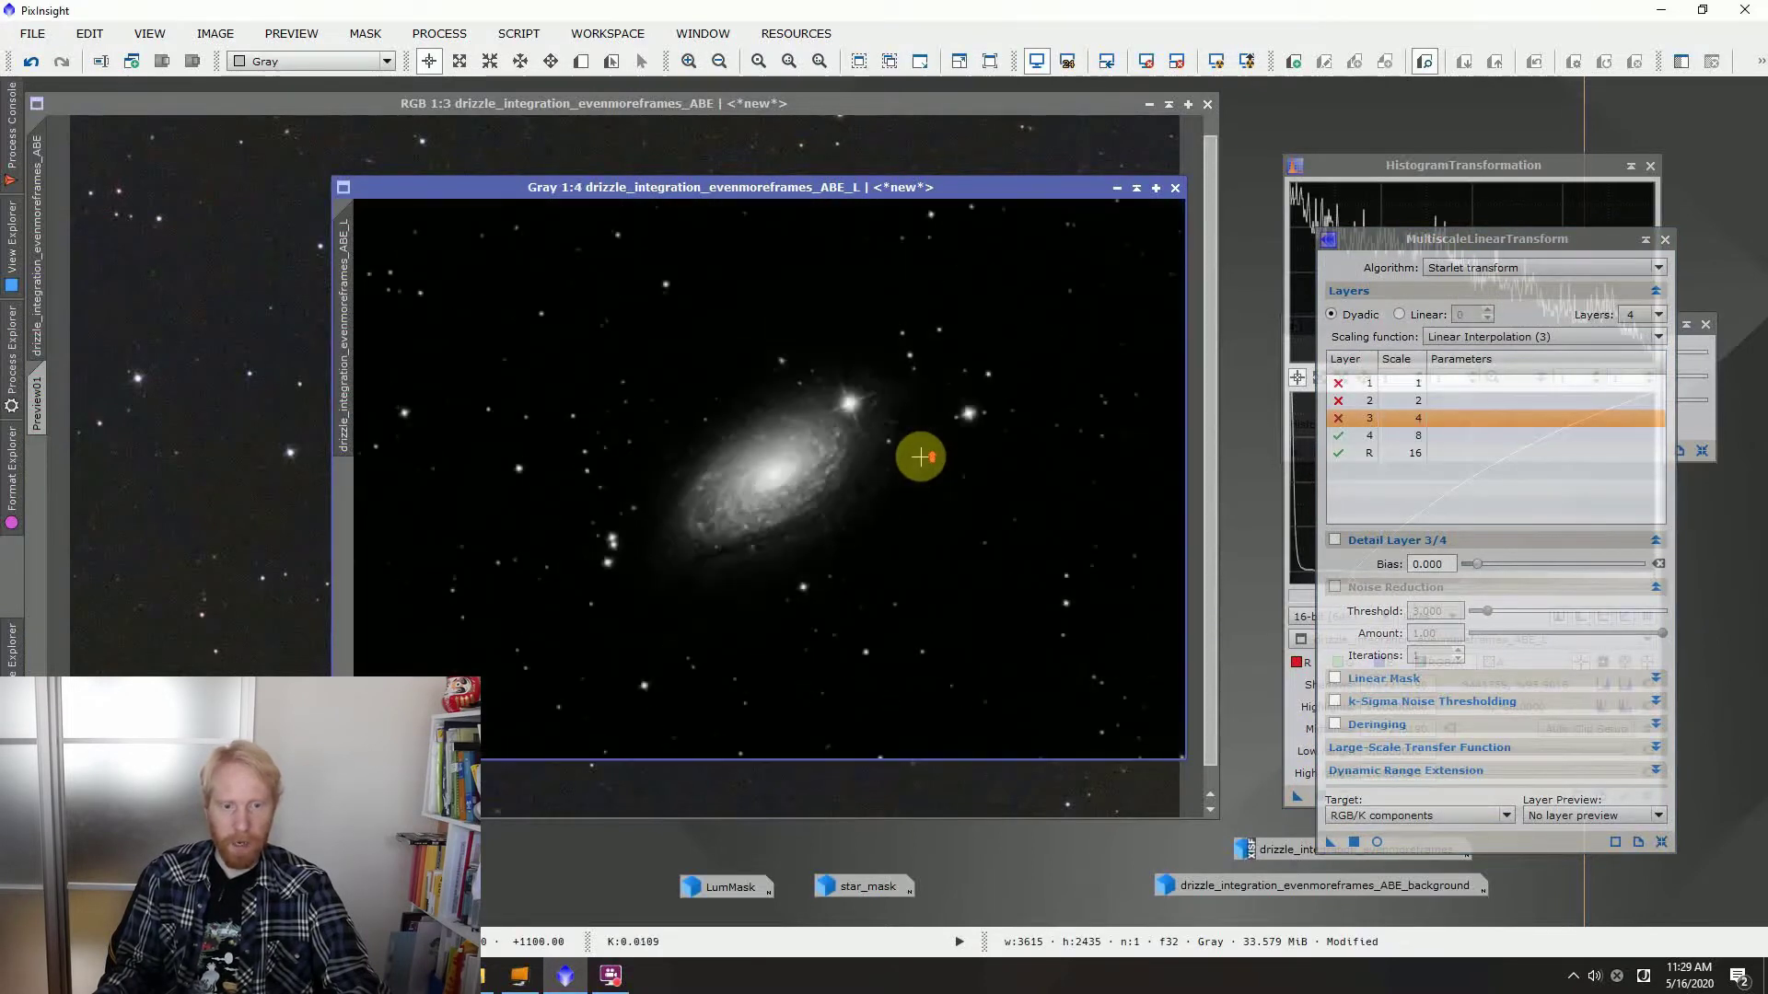
Rename the luminance image's identifier as NoiseMask
double_click(347, 280)
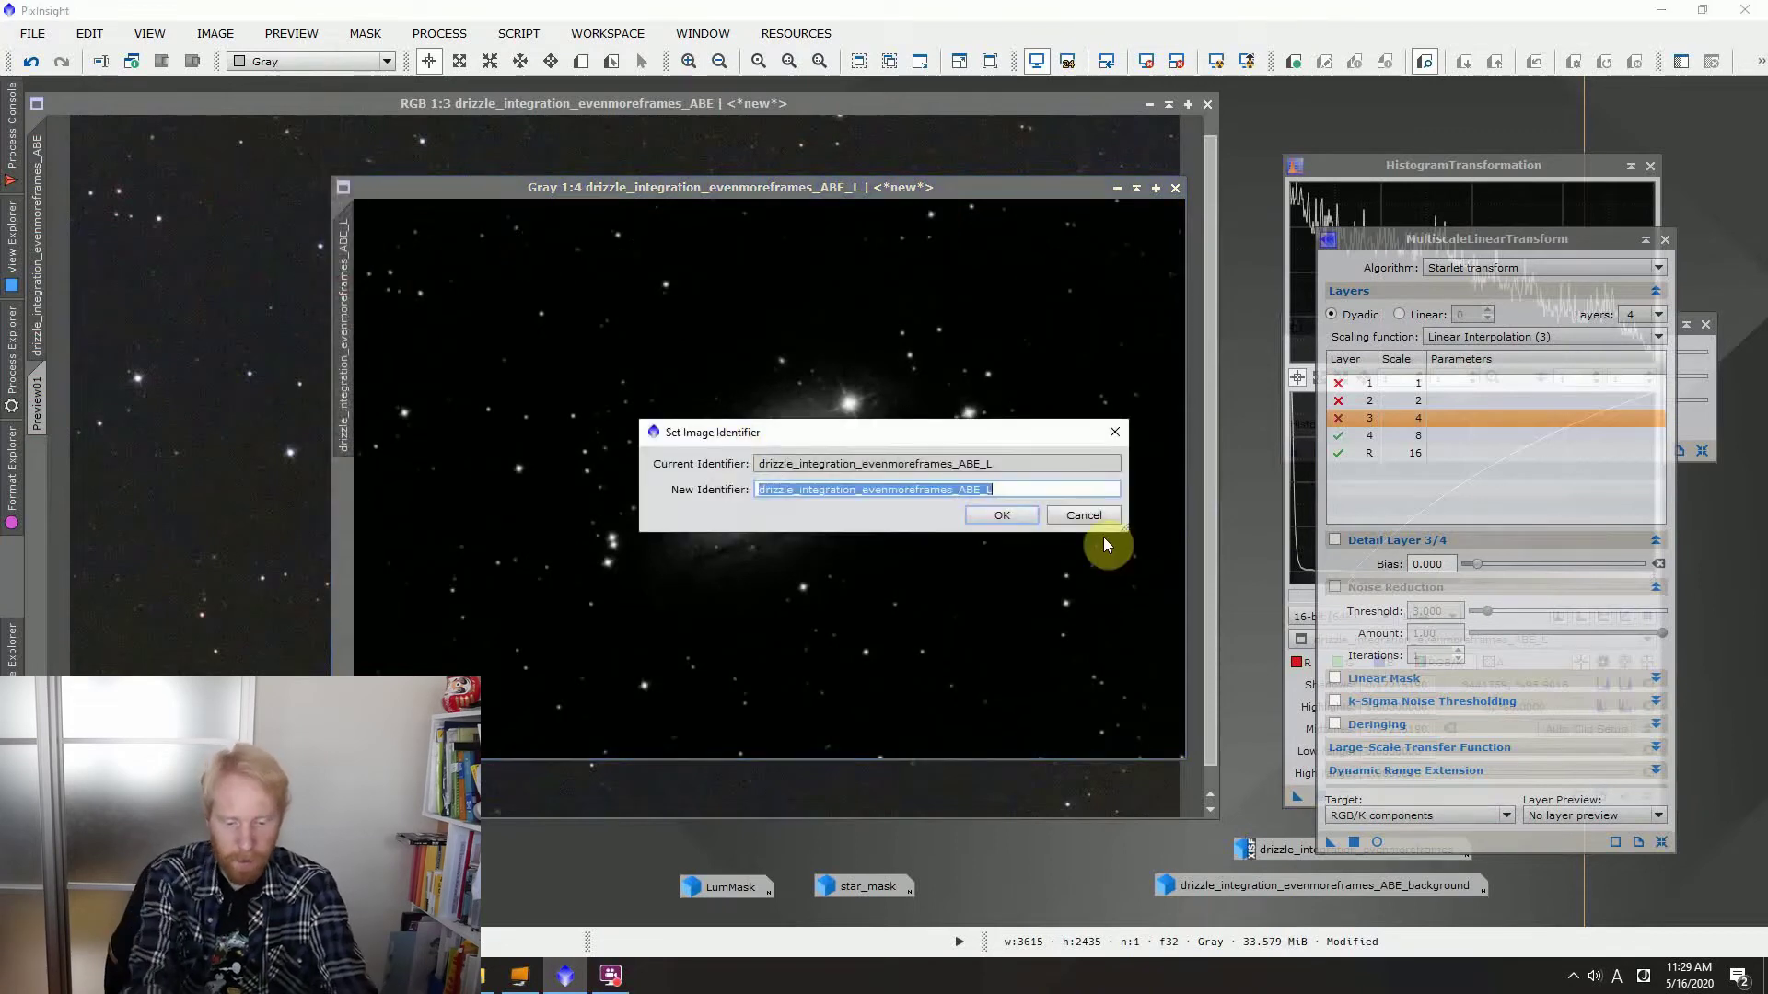
text(NoiseM)
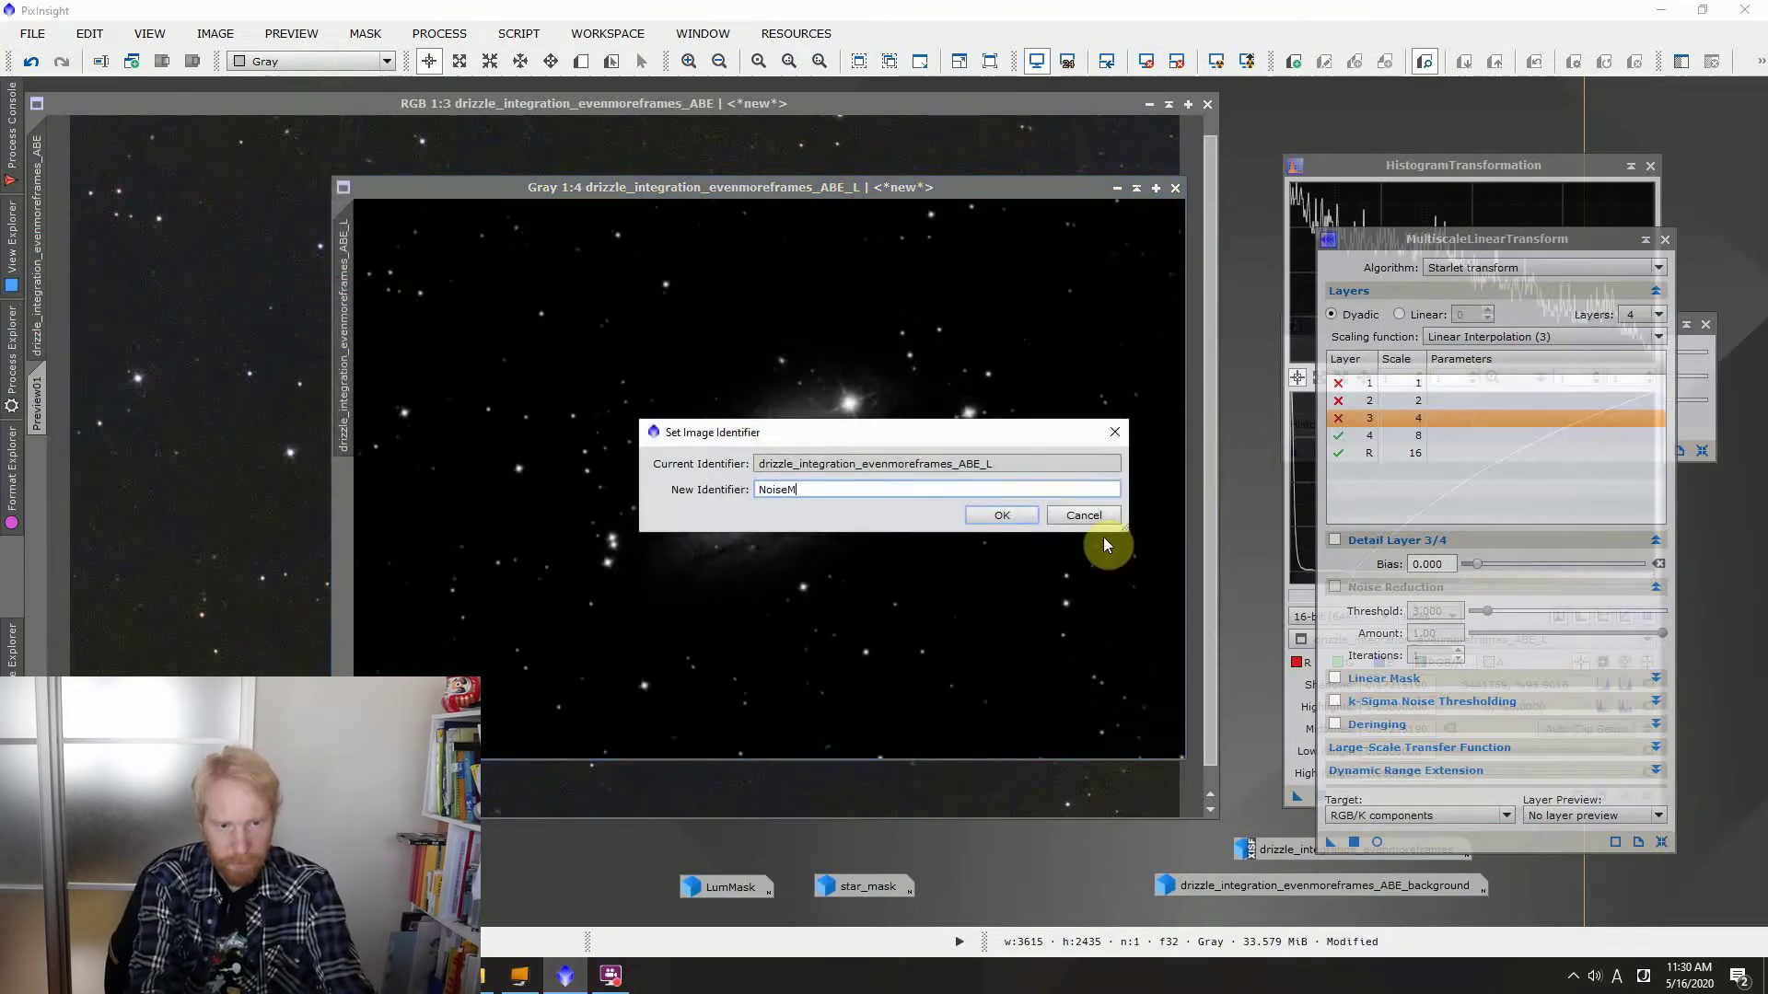
text(ask)
key(Return)
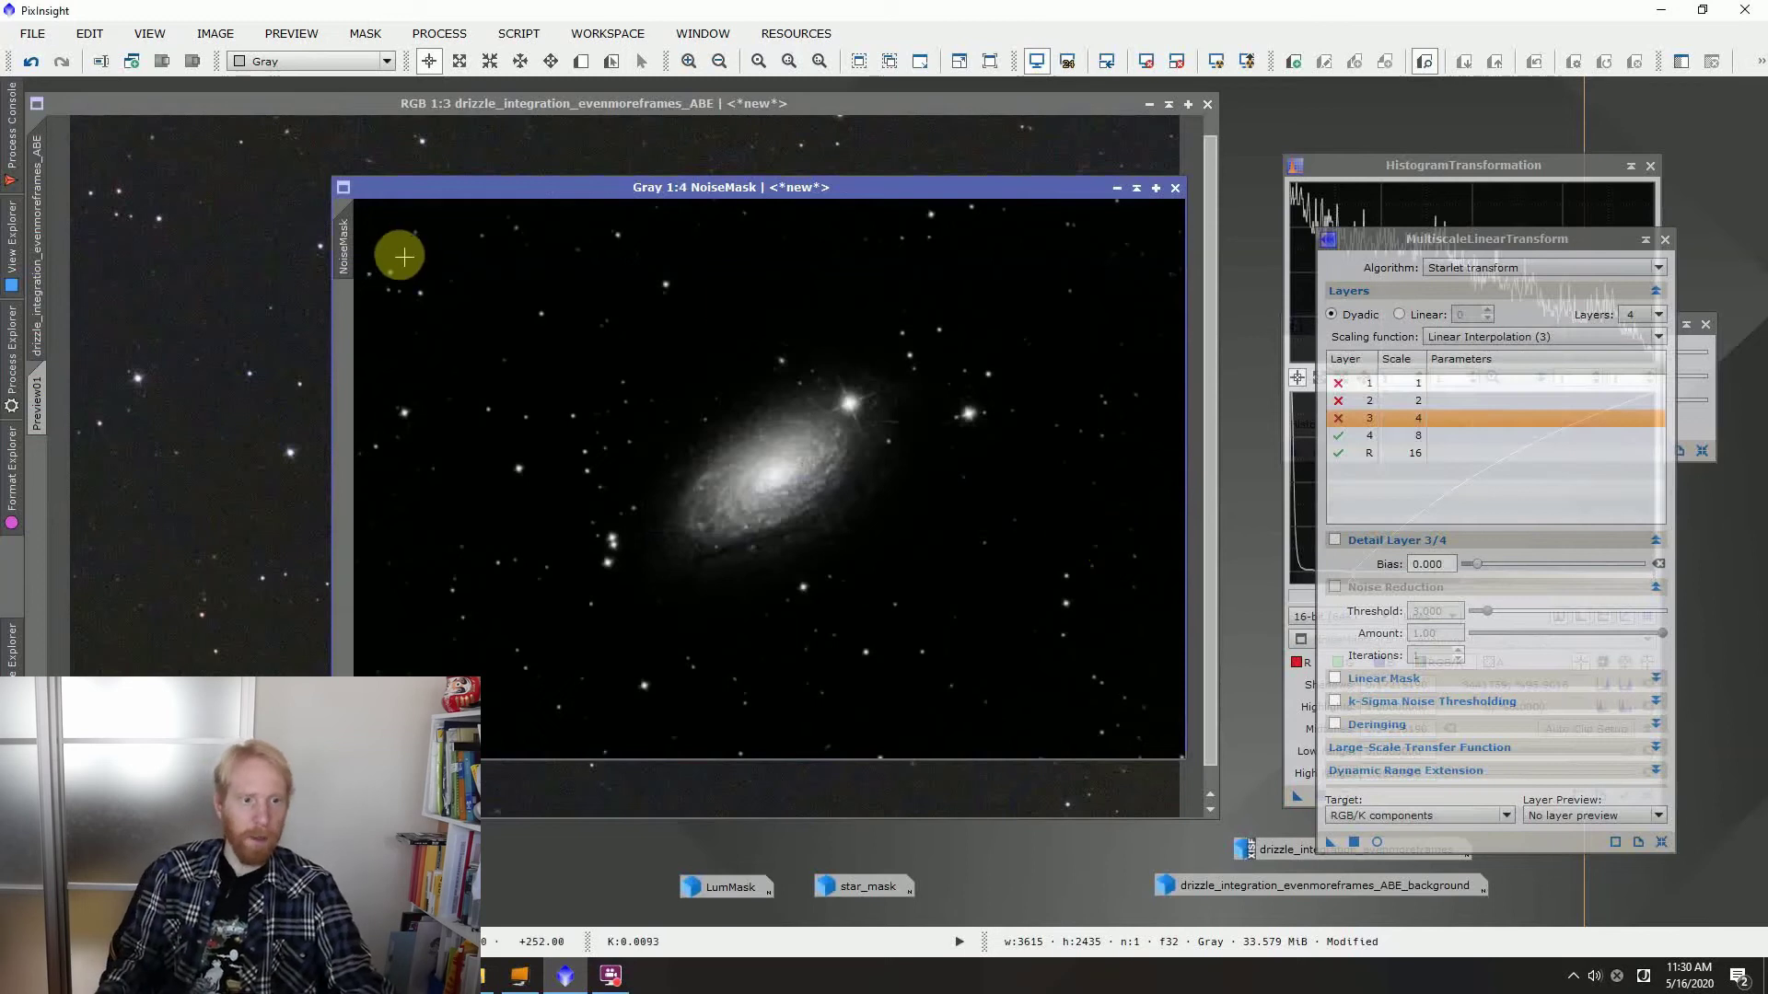
Mask the drizzle_integration_evenmoreframes_ABE image with NoiseMask inverted, and park the minimized mask window beside the other image icons
drag(346, 240, 77, 492)
drag(41, 500, 42, 501)
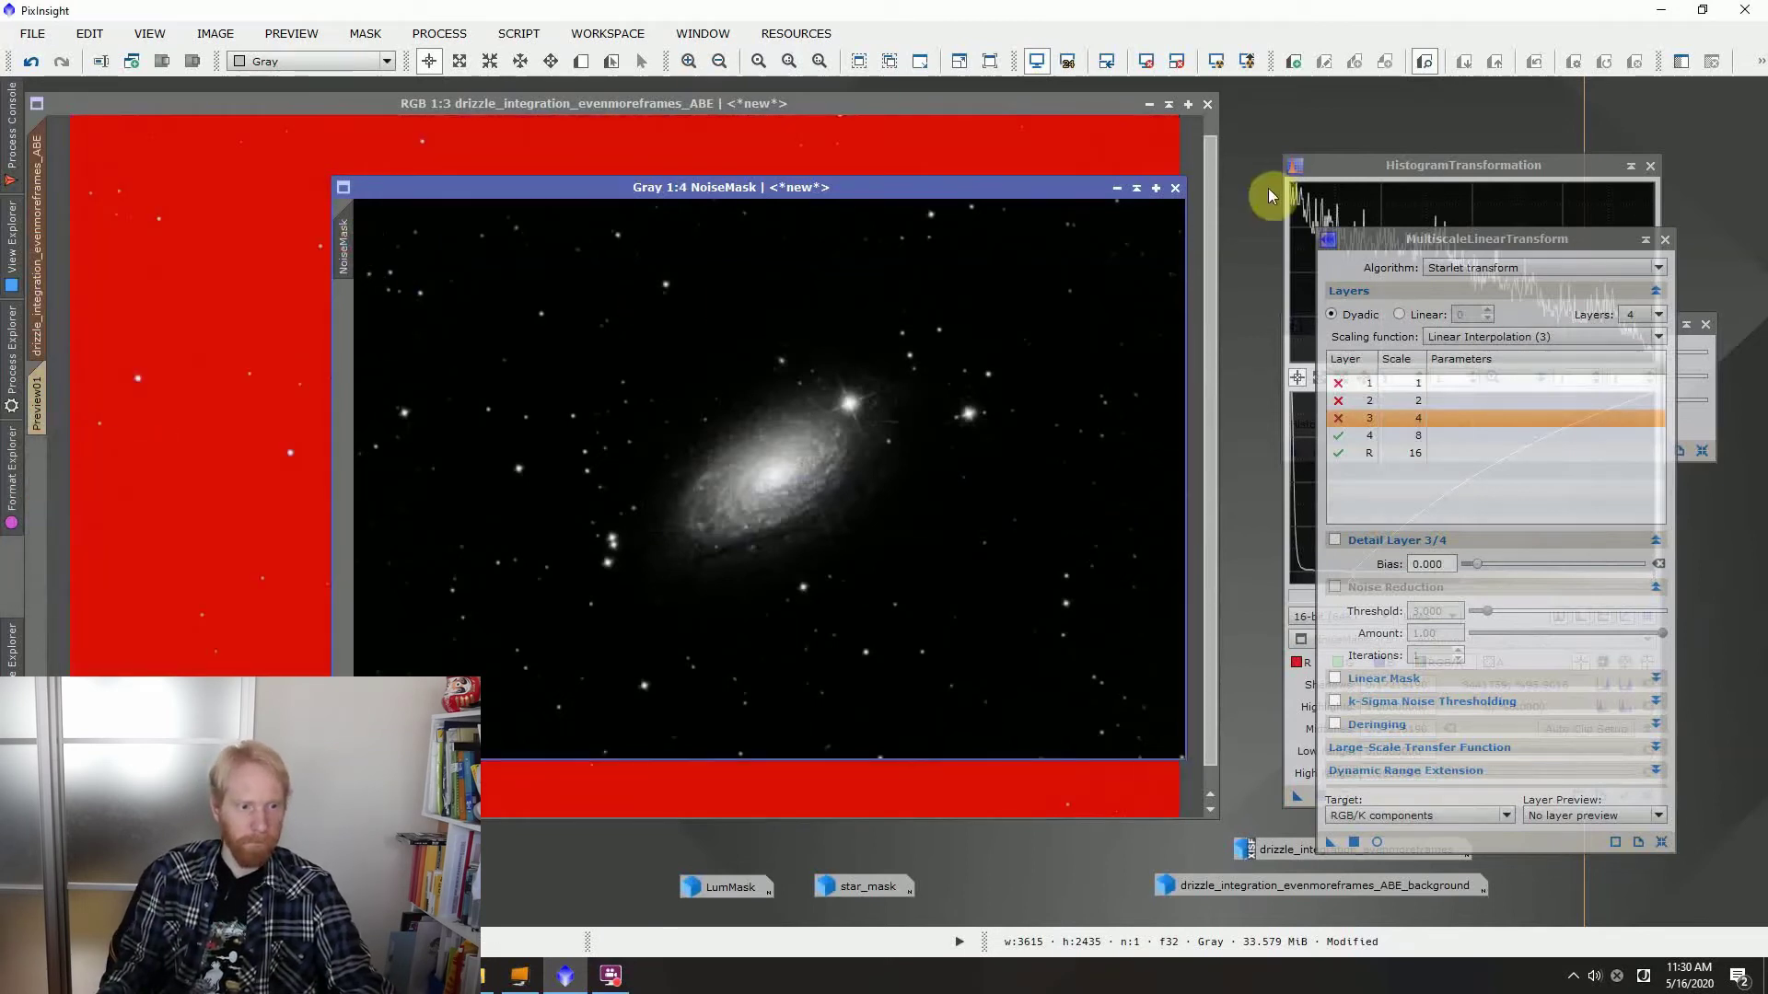
click(1117, 188)
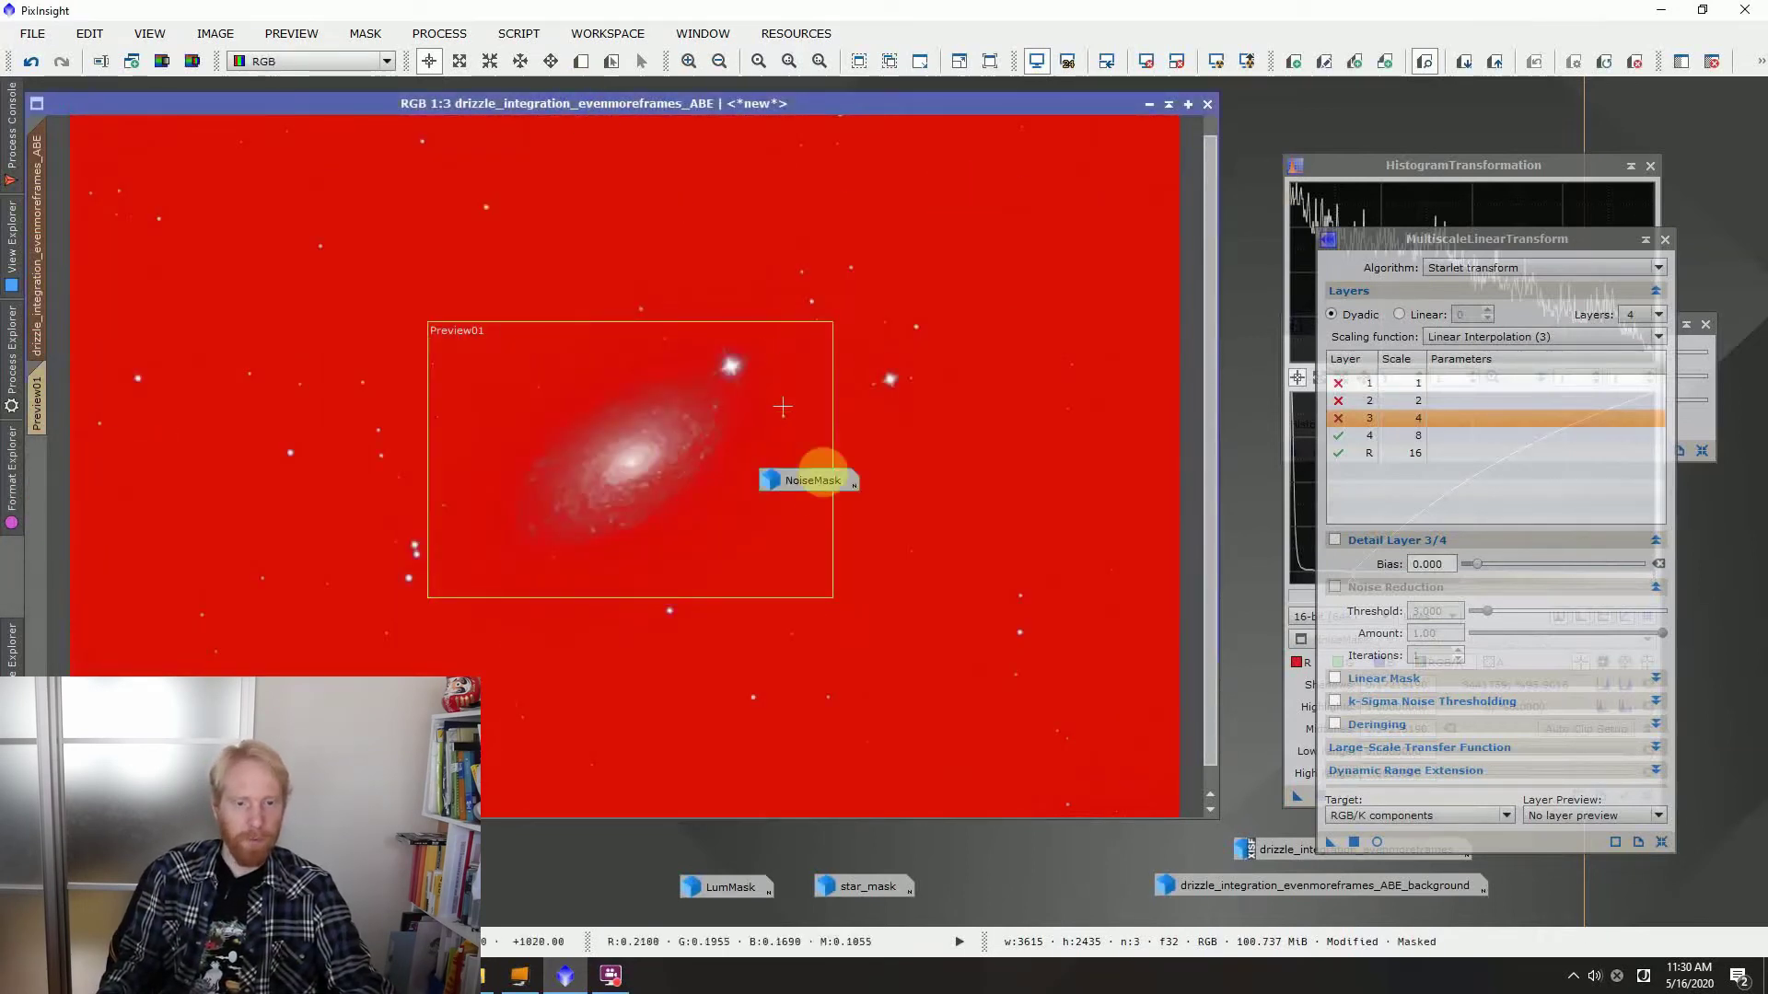
drag(785, 476, 1032, 860)
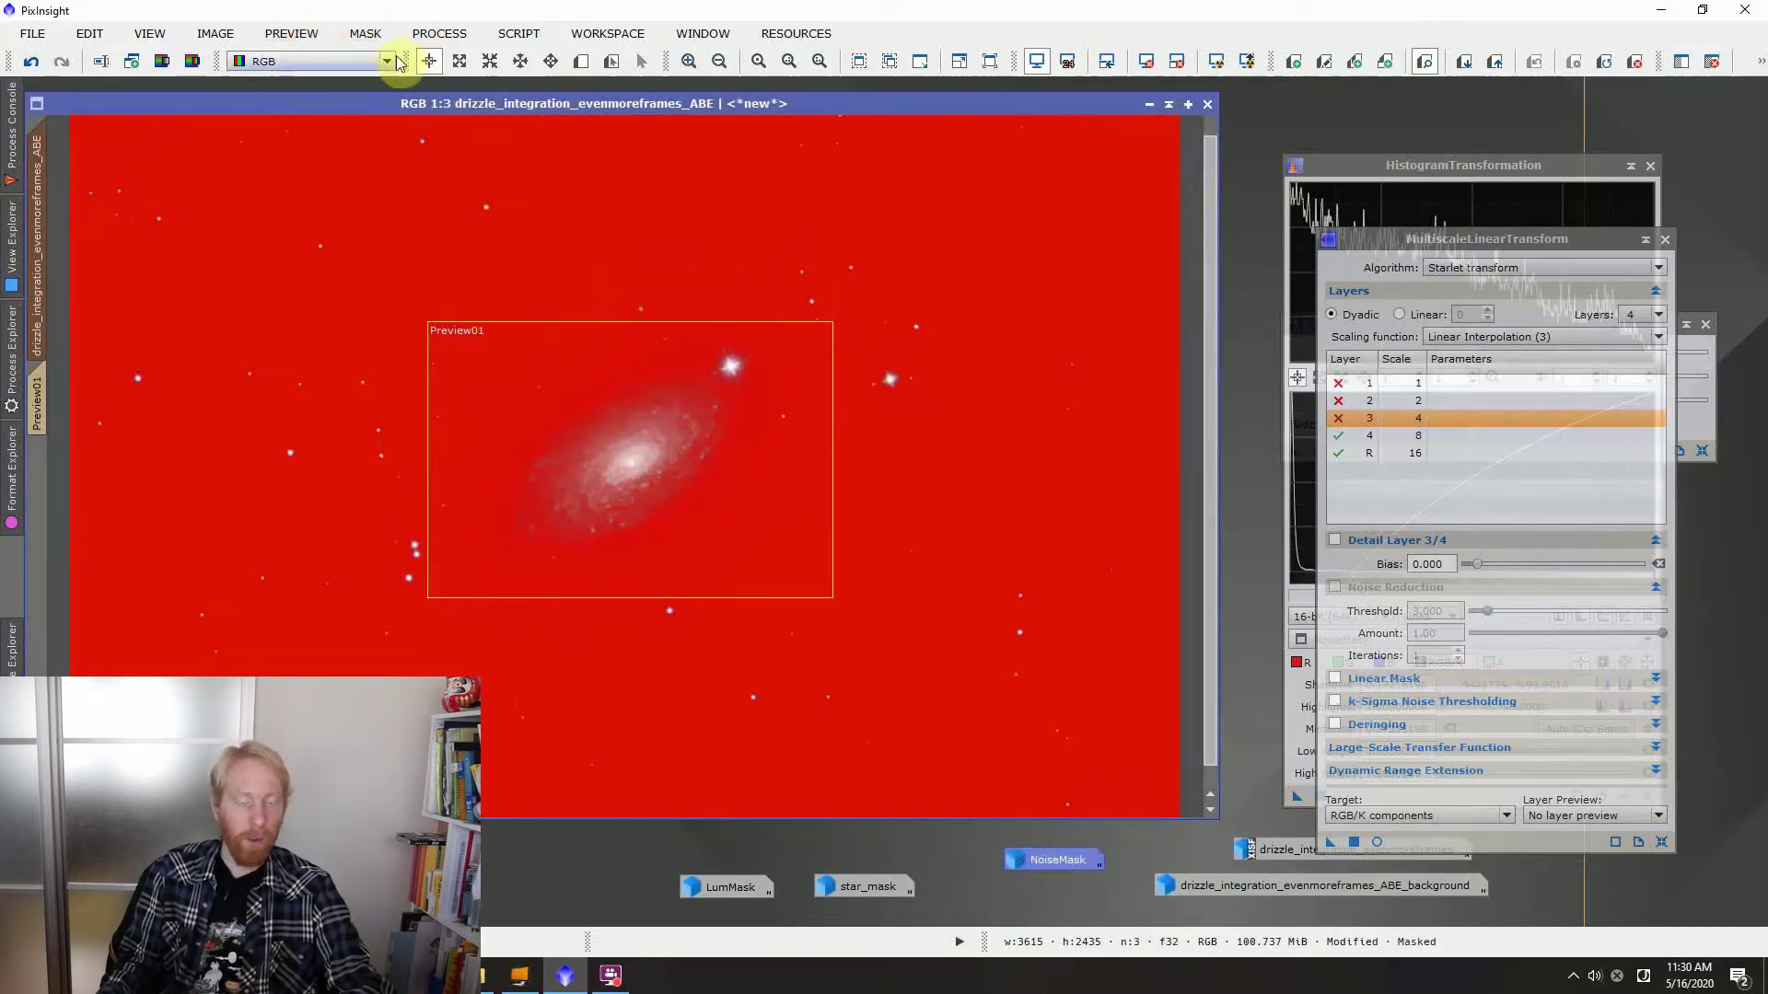
click(361, 34)
click(446, 115)
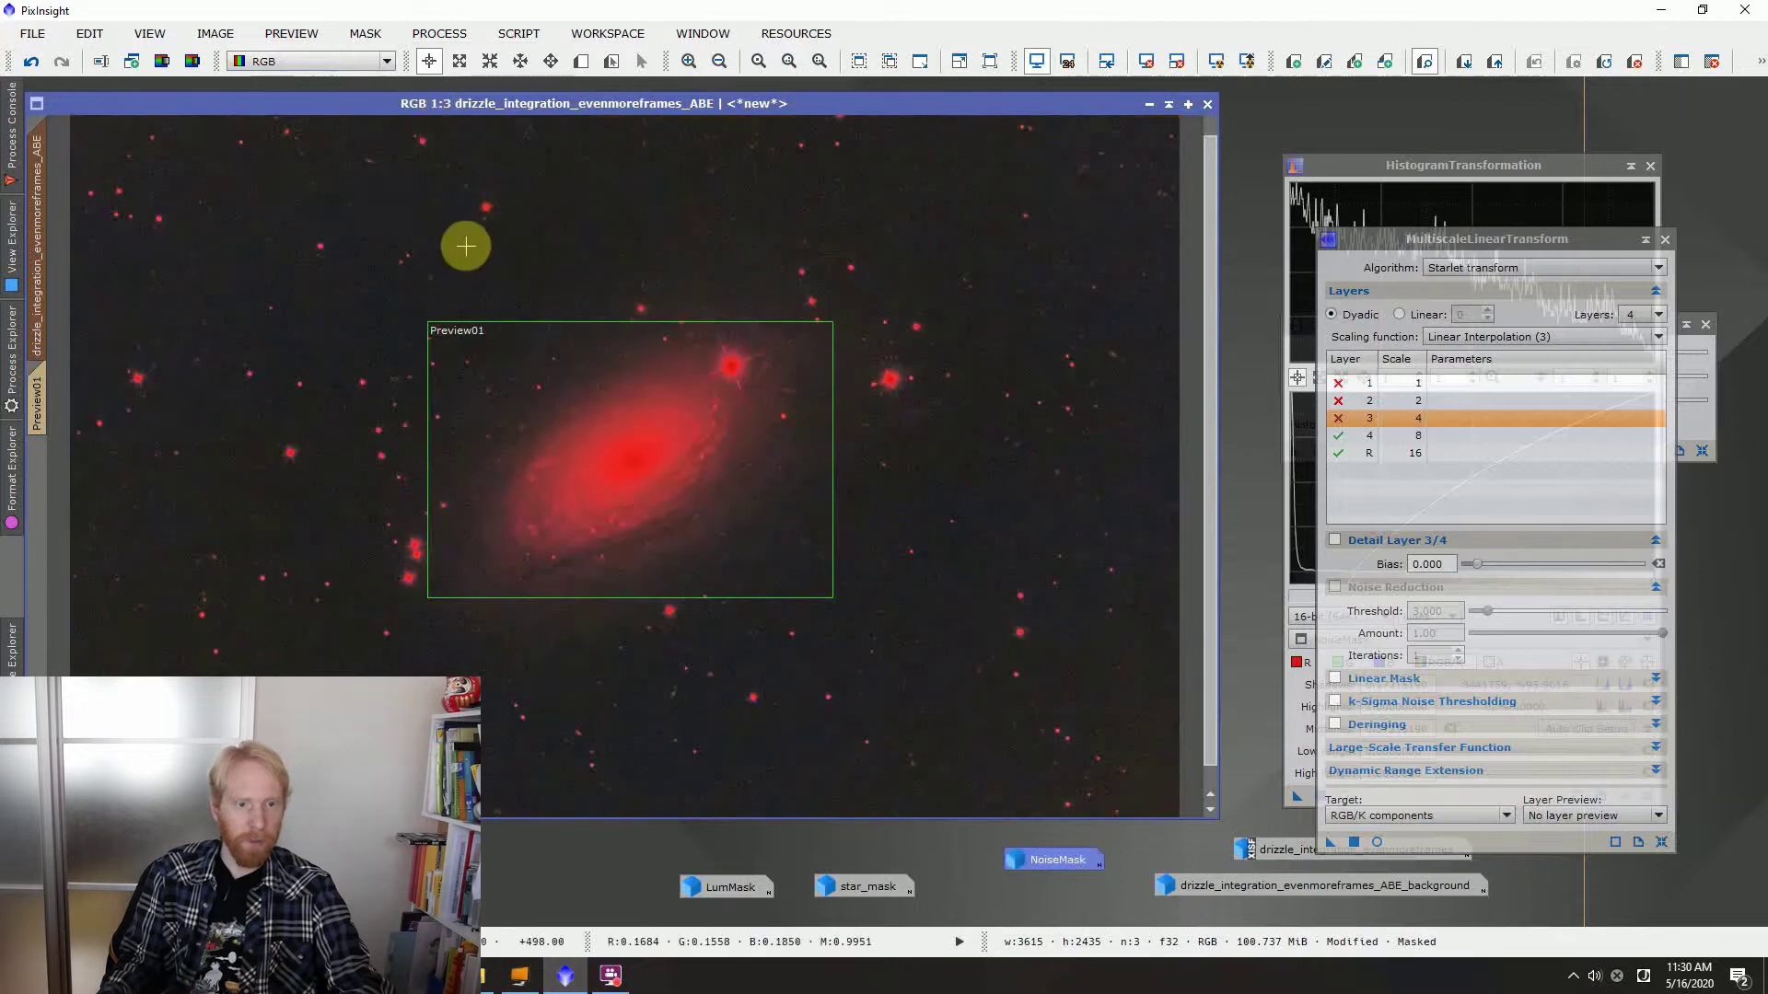
Open the ACDNR noise reduction process and set its chrominance StdDev to 2.5
click(12, 354)
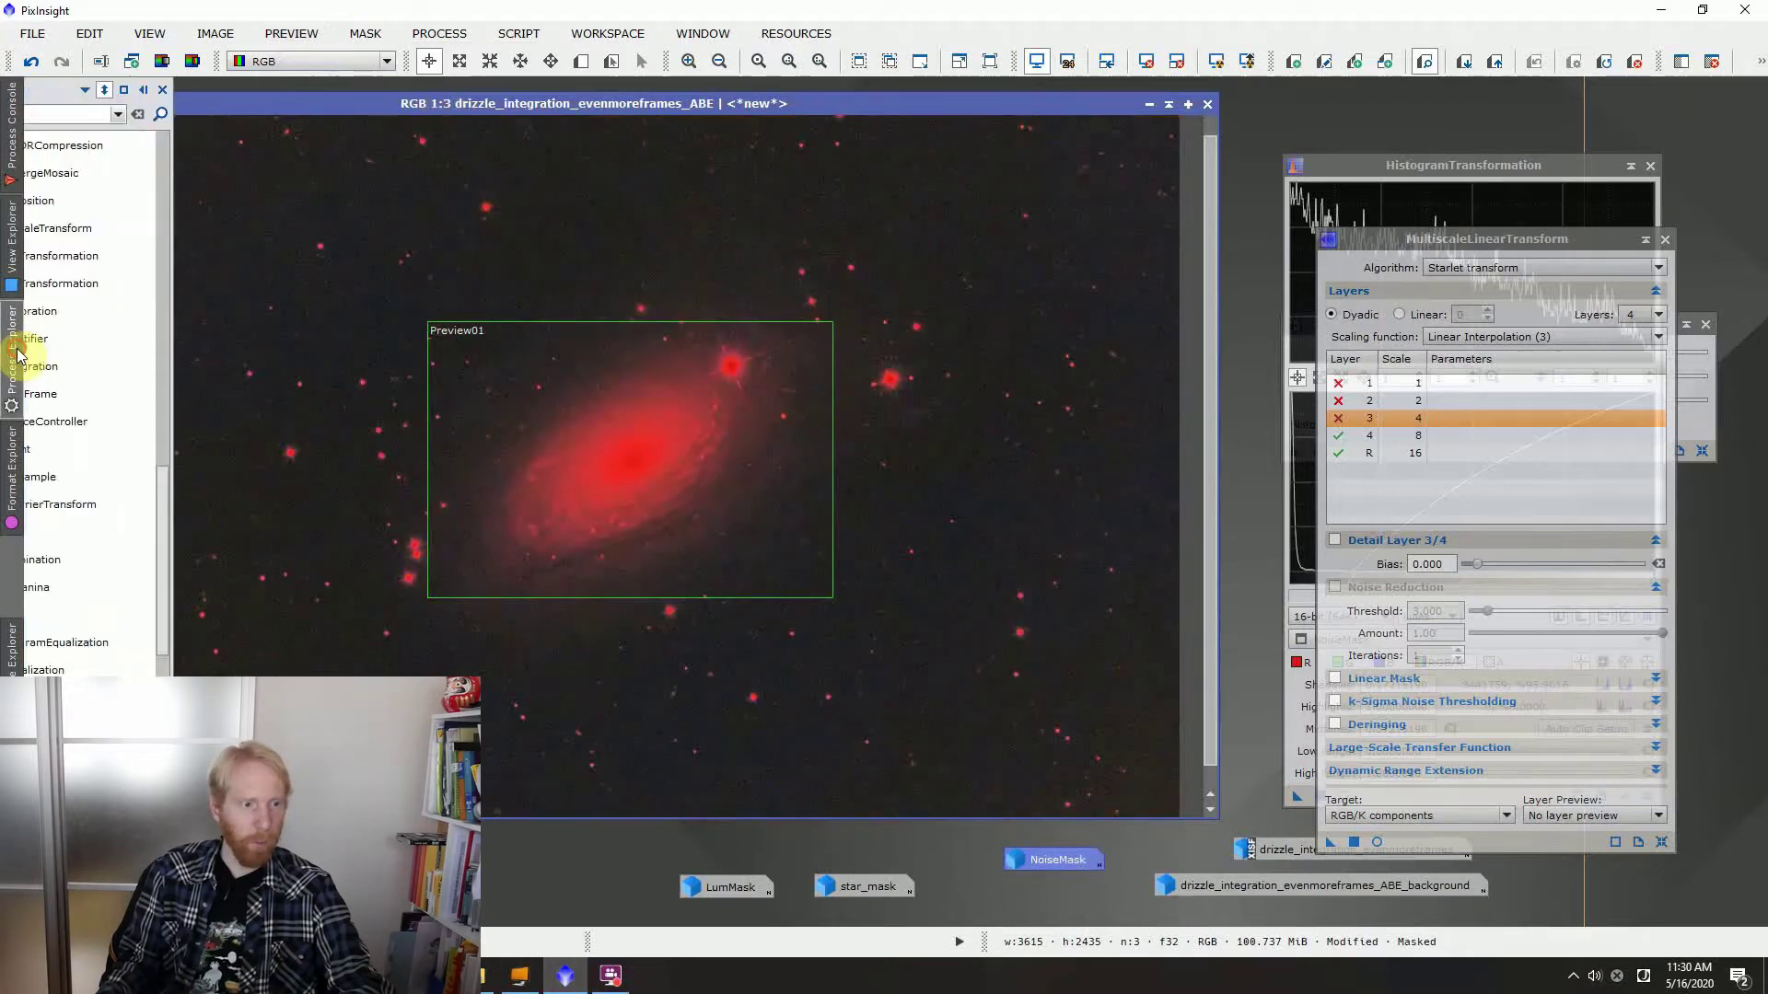
scroll(146, 383, up, 15)
click(140, 480)
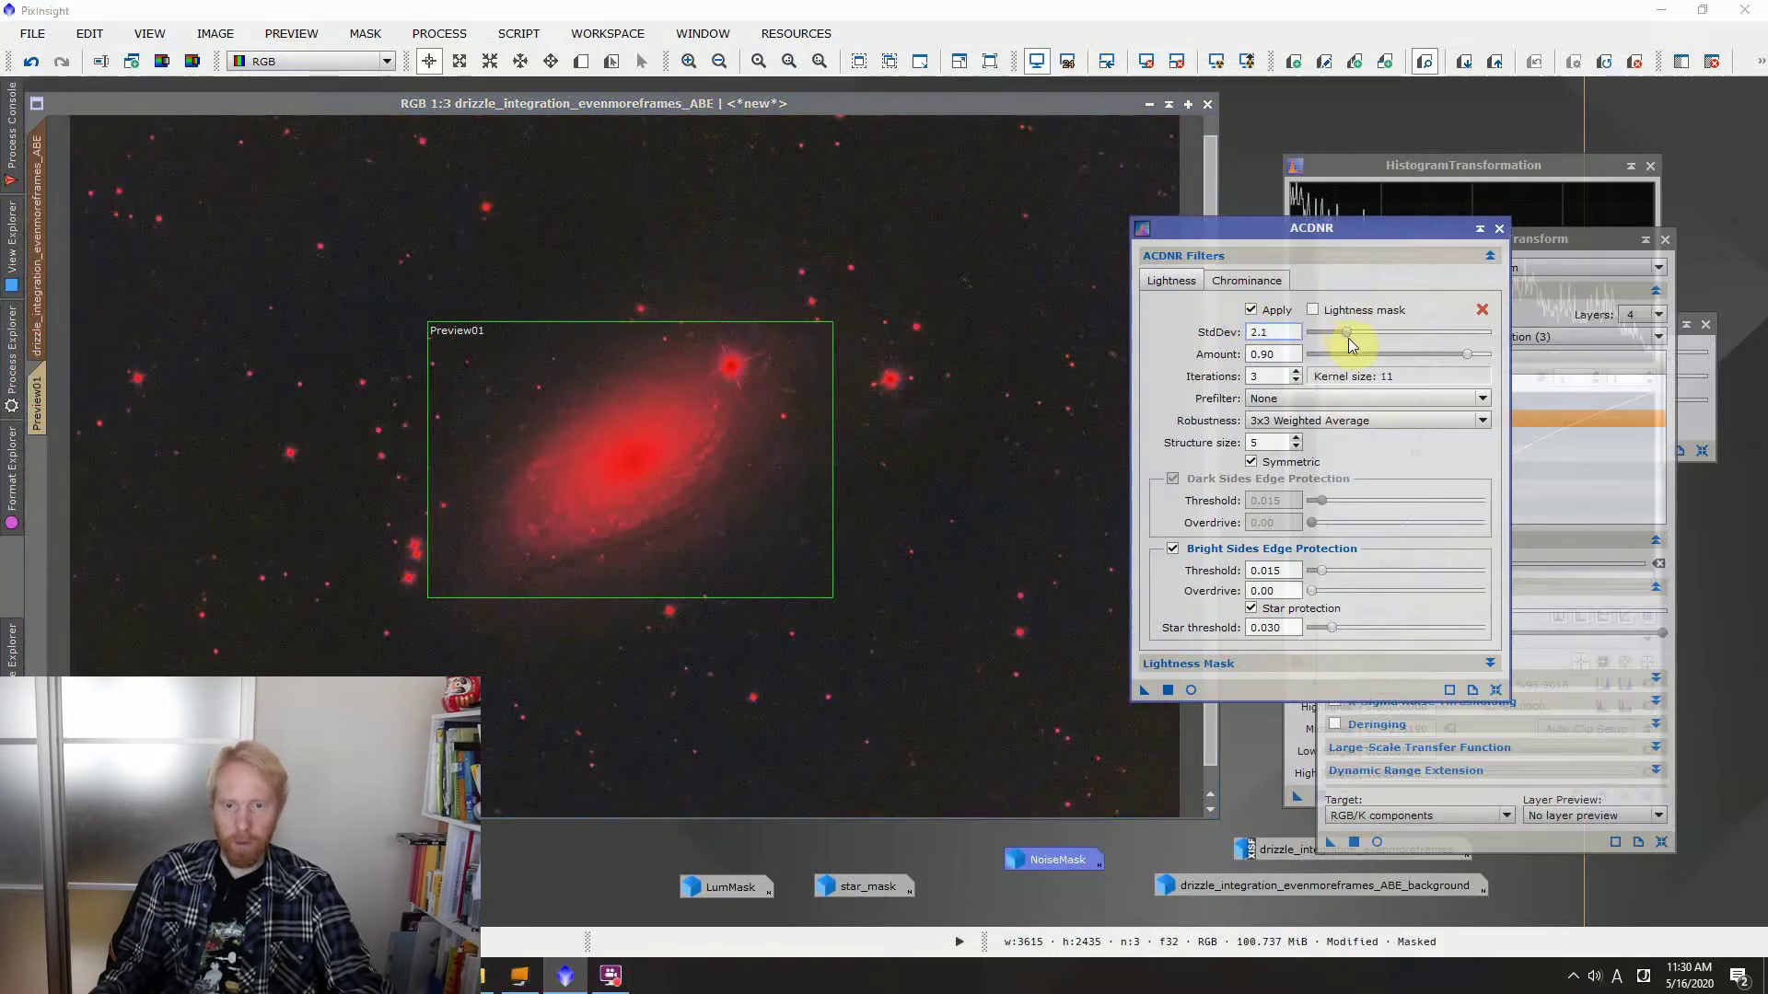
click(1244, 280)
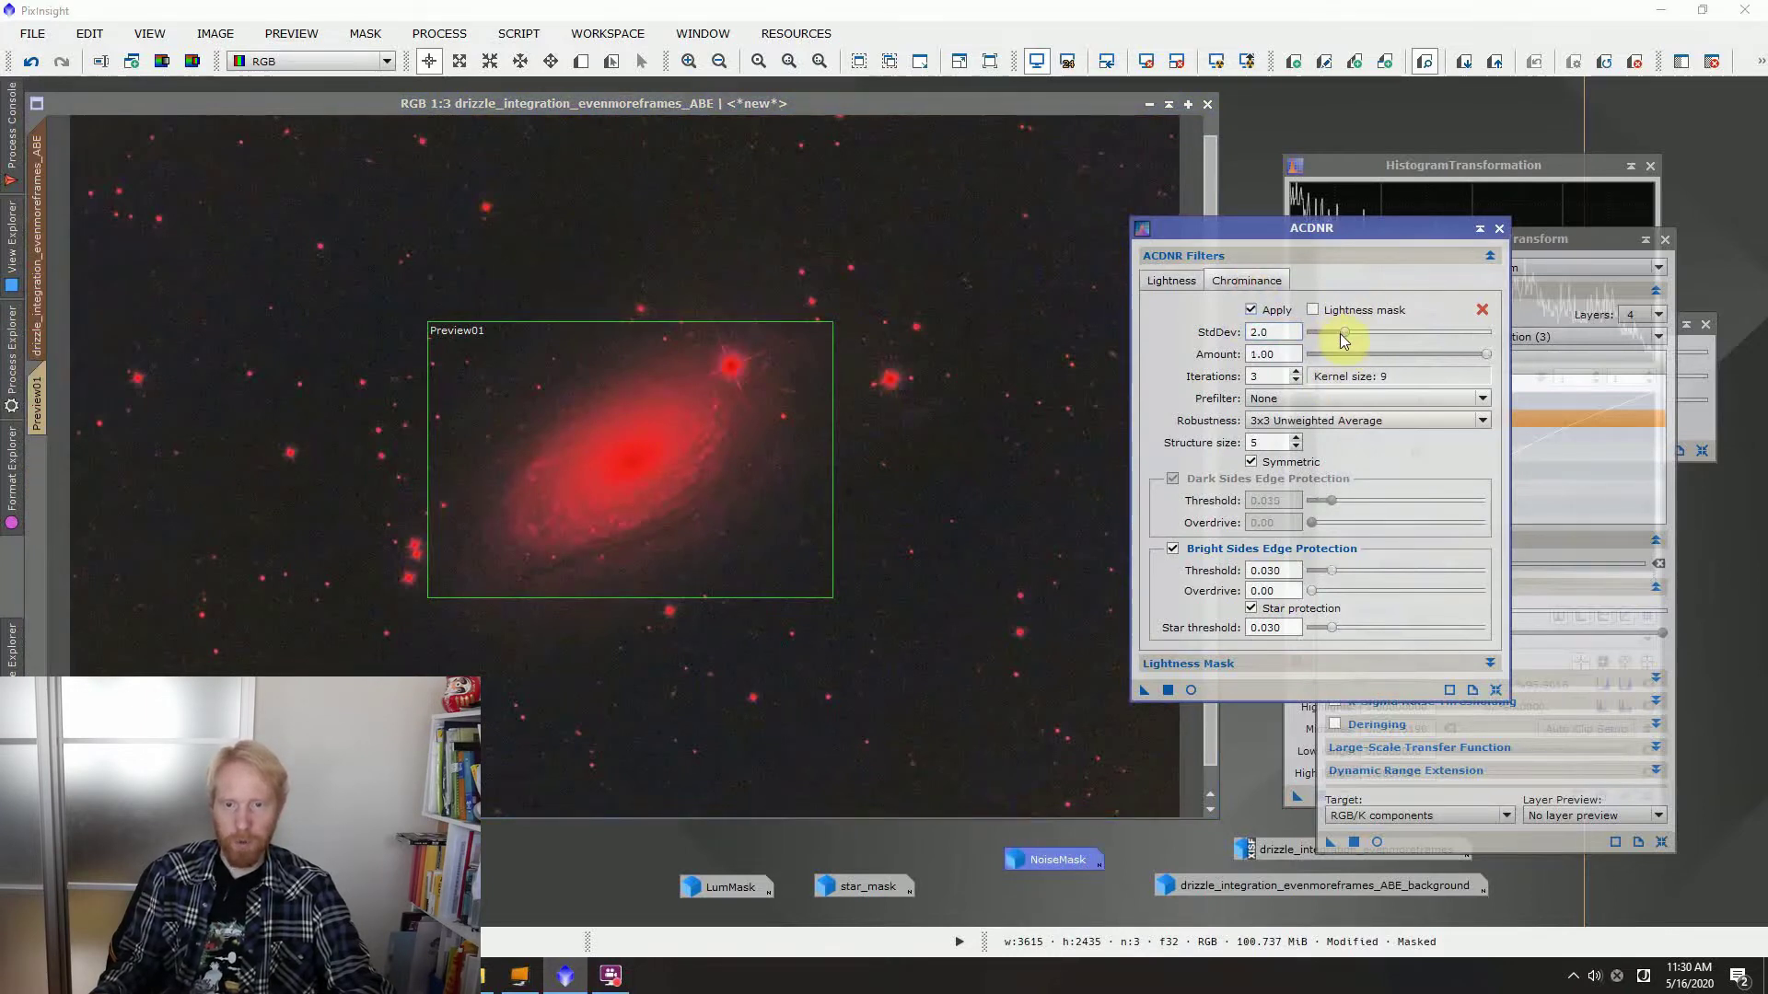
drag(1340, 333, 1346, 335)
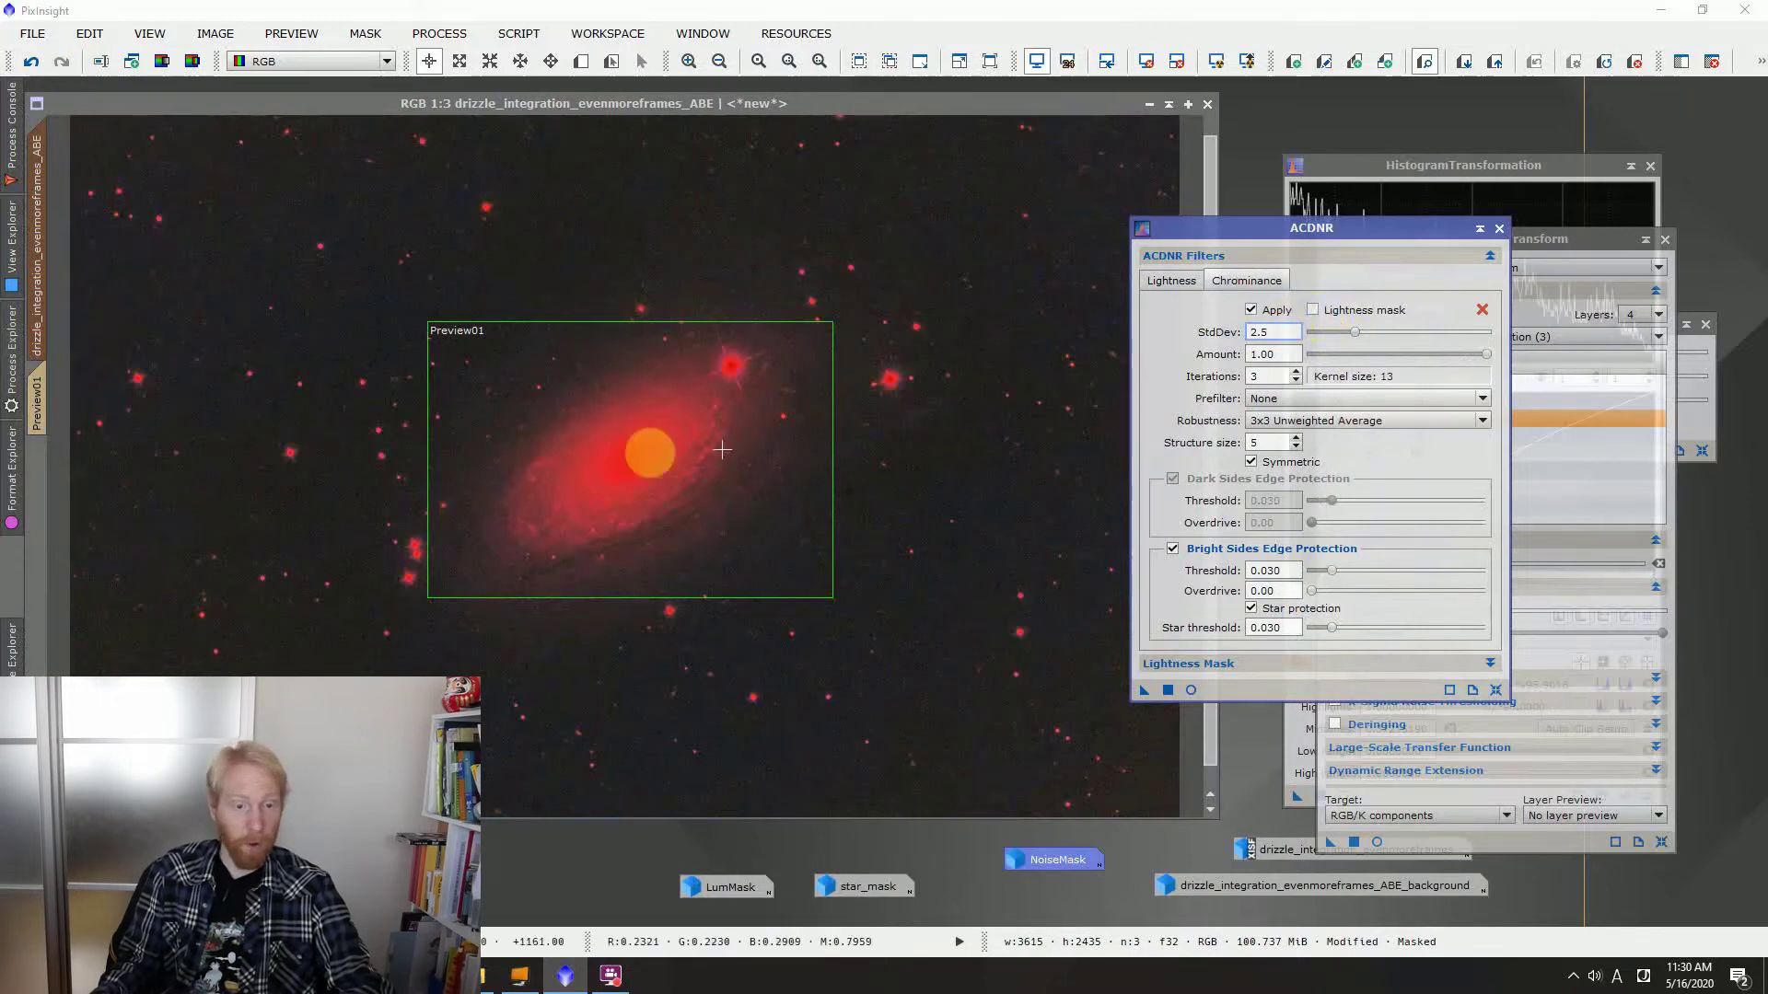
Hide the mask overlay, and create and open a new preview of about 2079 × 1470 px around the galaxy
click(362, 34)
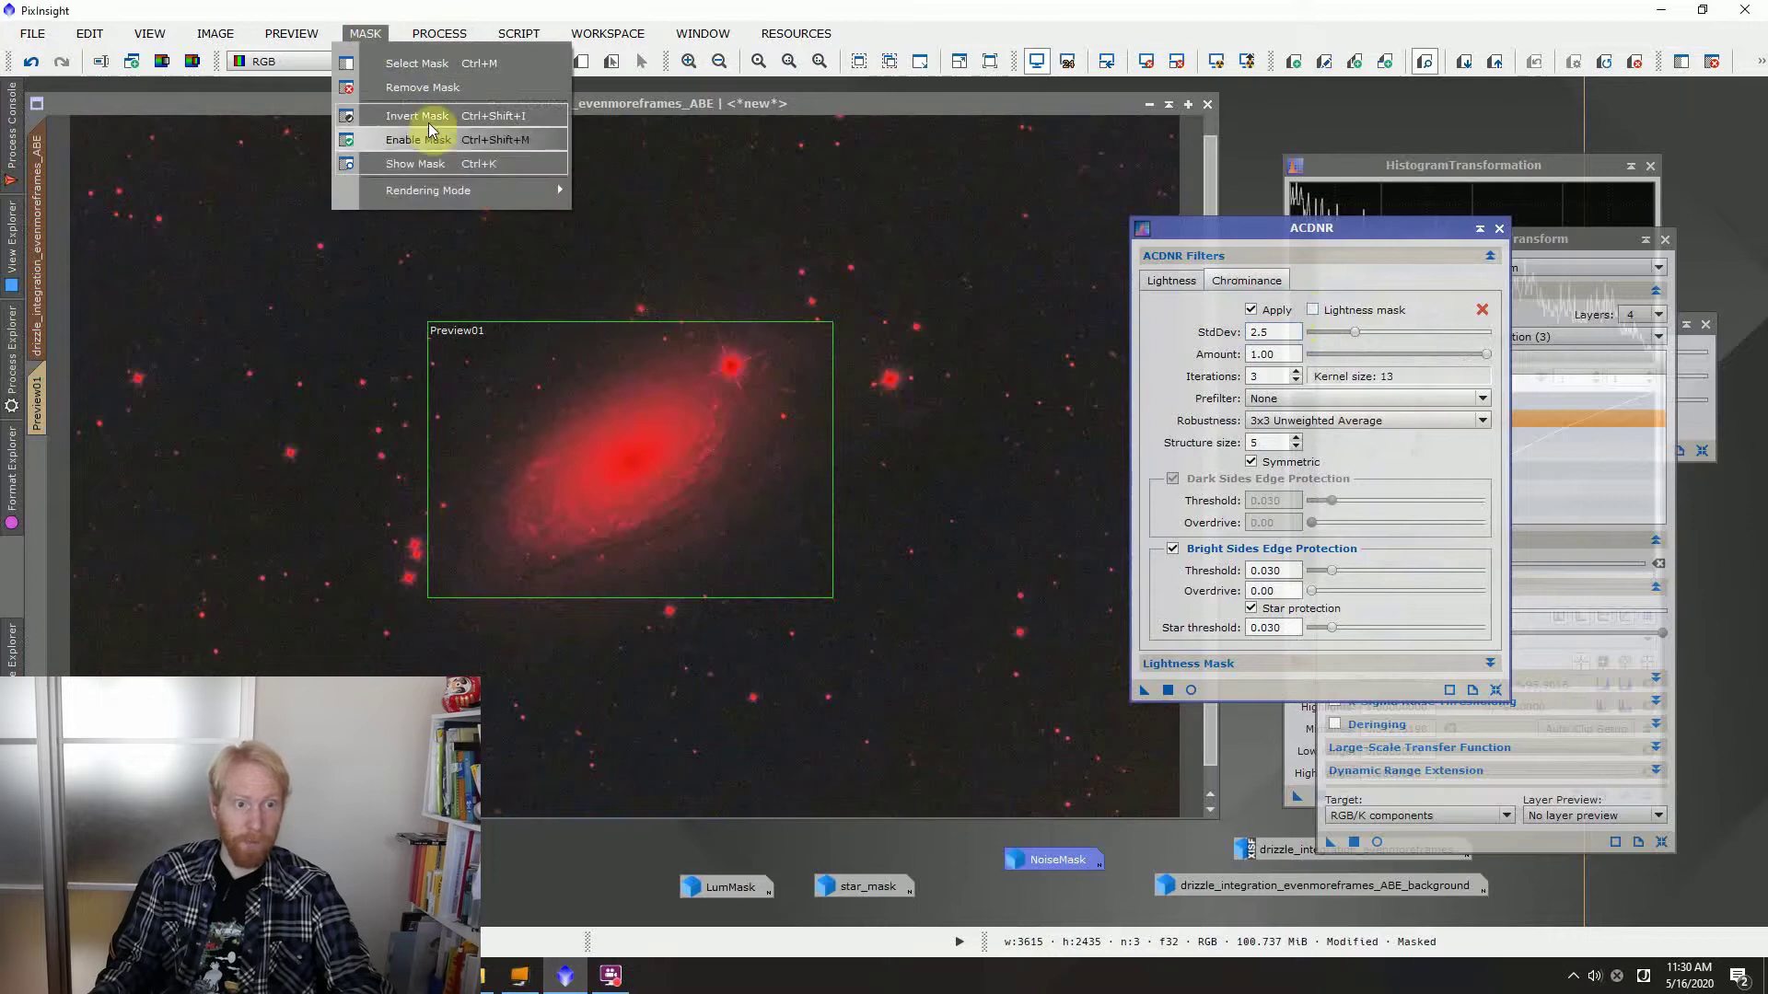
click(416, 164)
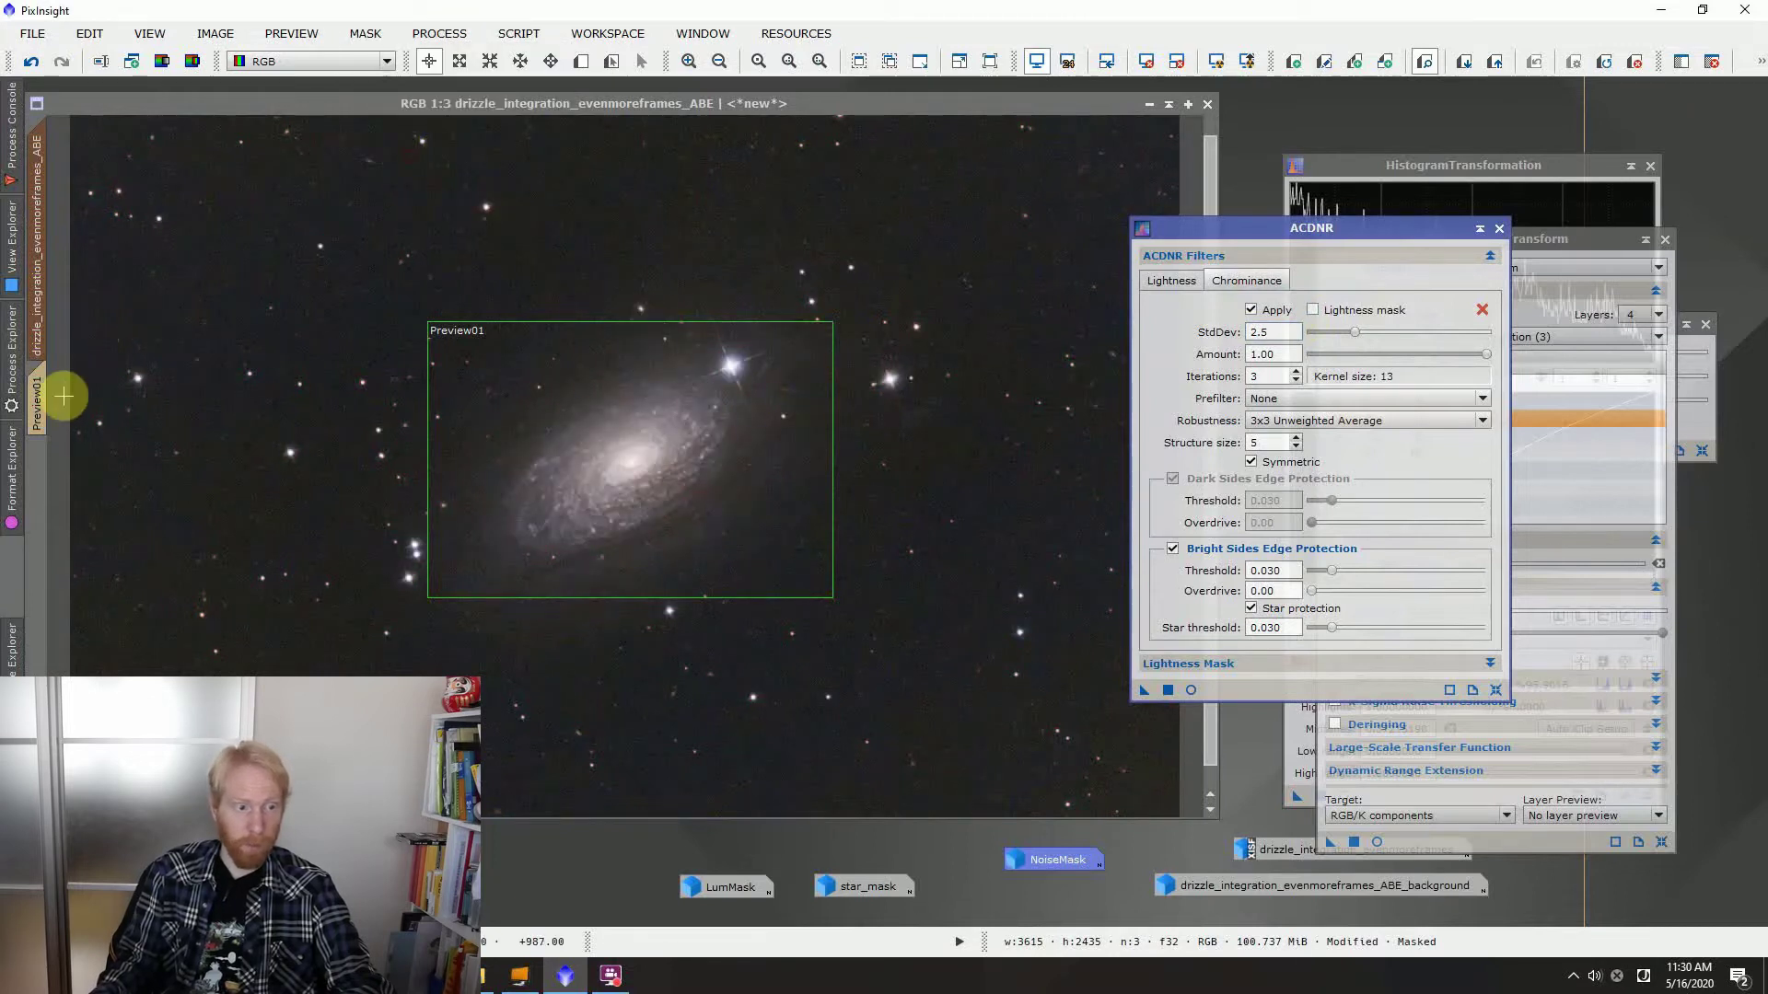
click(12, 461)
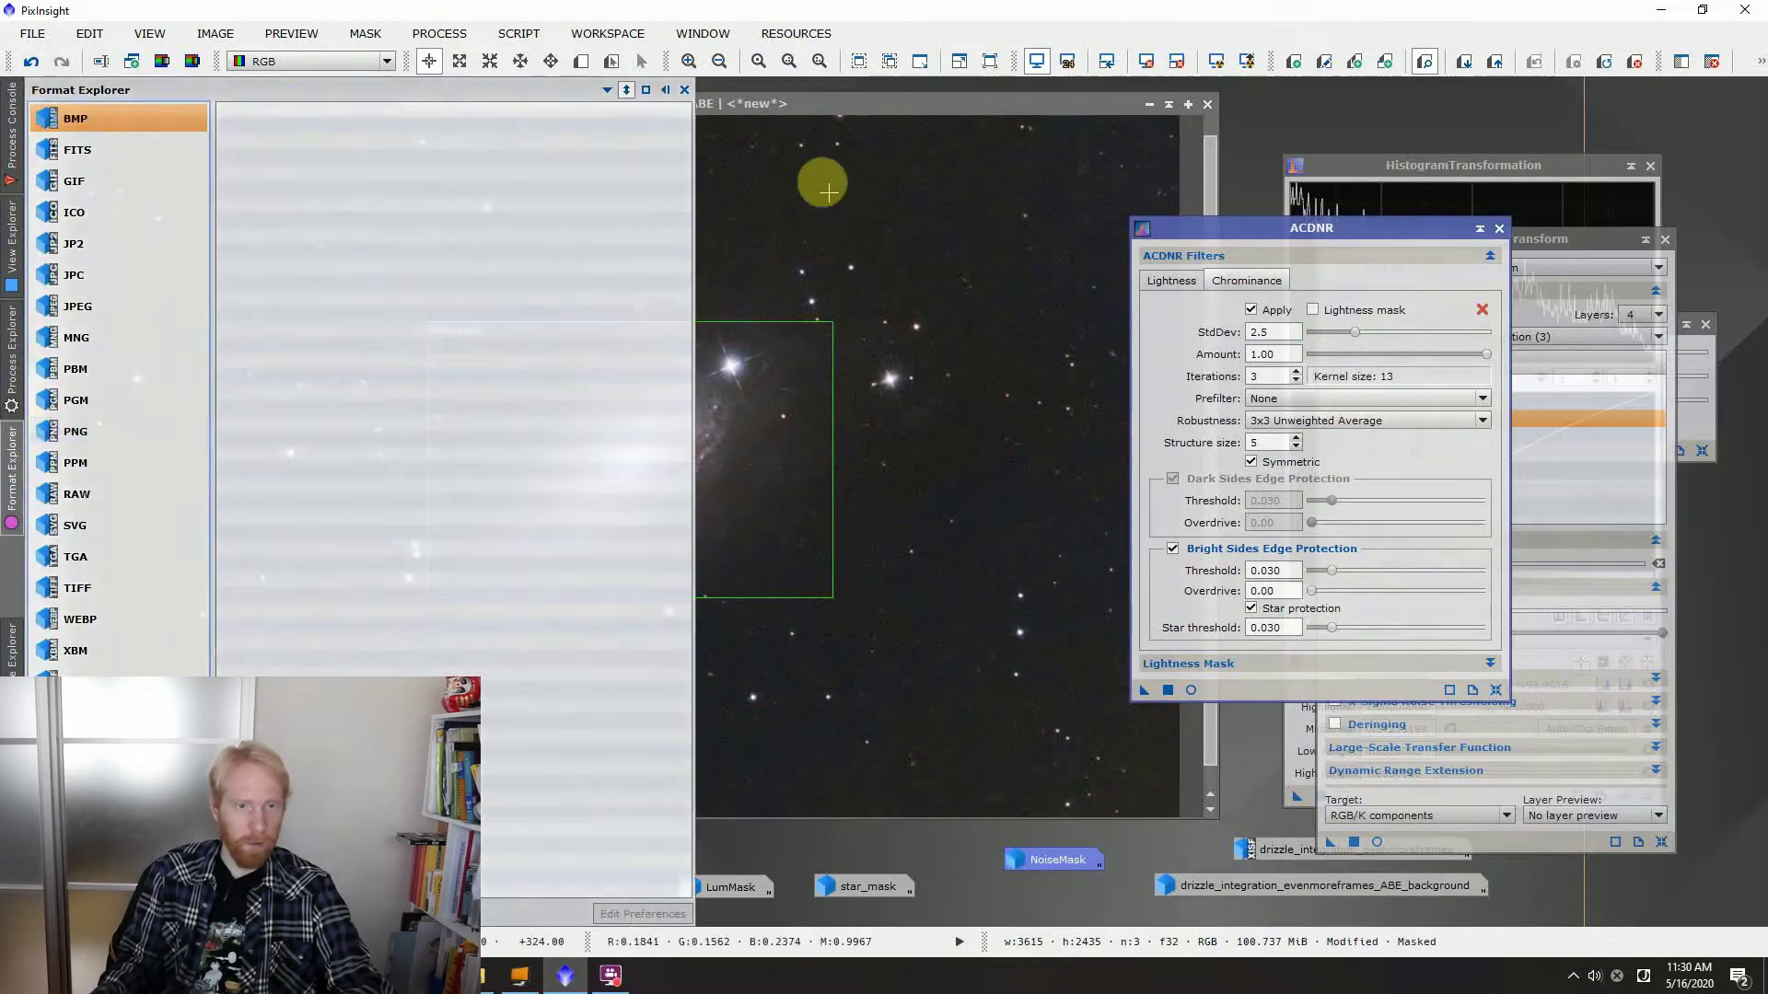
click(580, 60)
drag(193, 203, 830, 654)
click(37, 458)
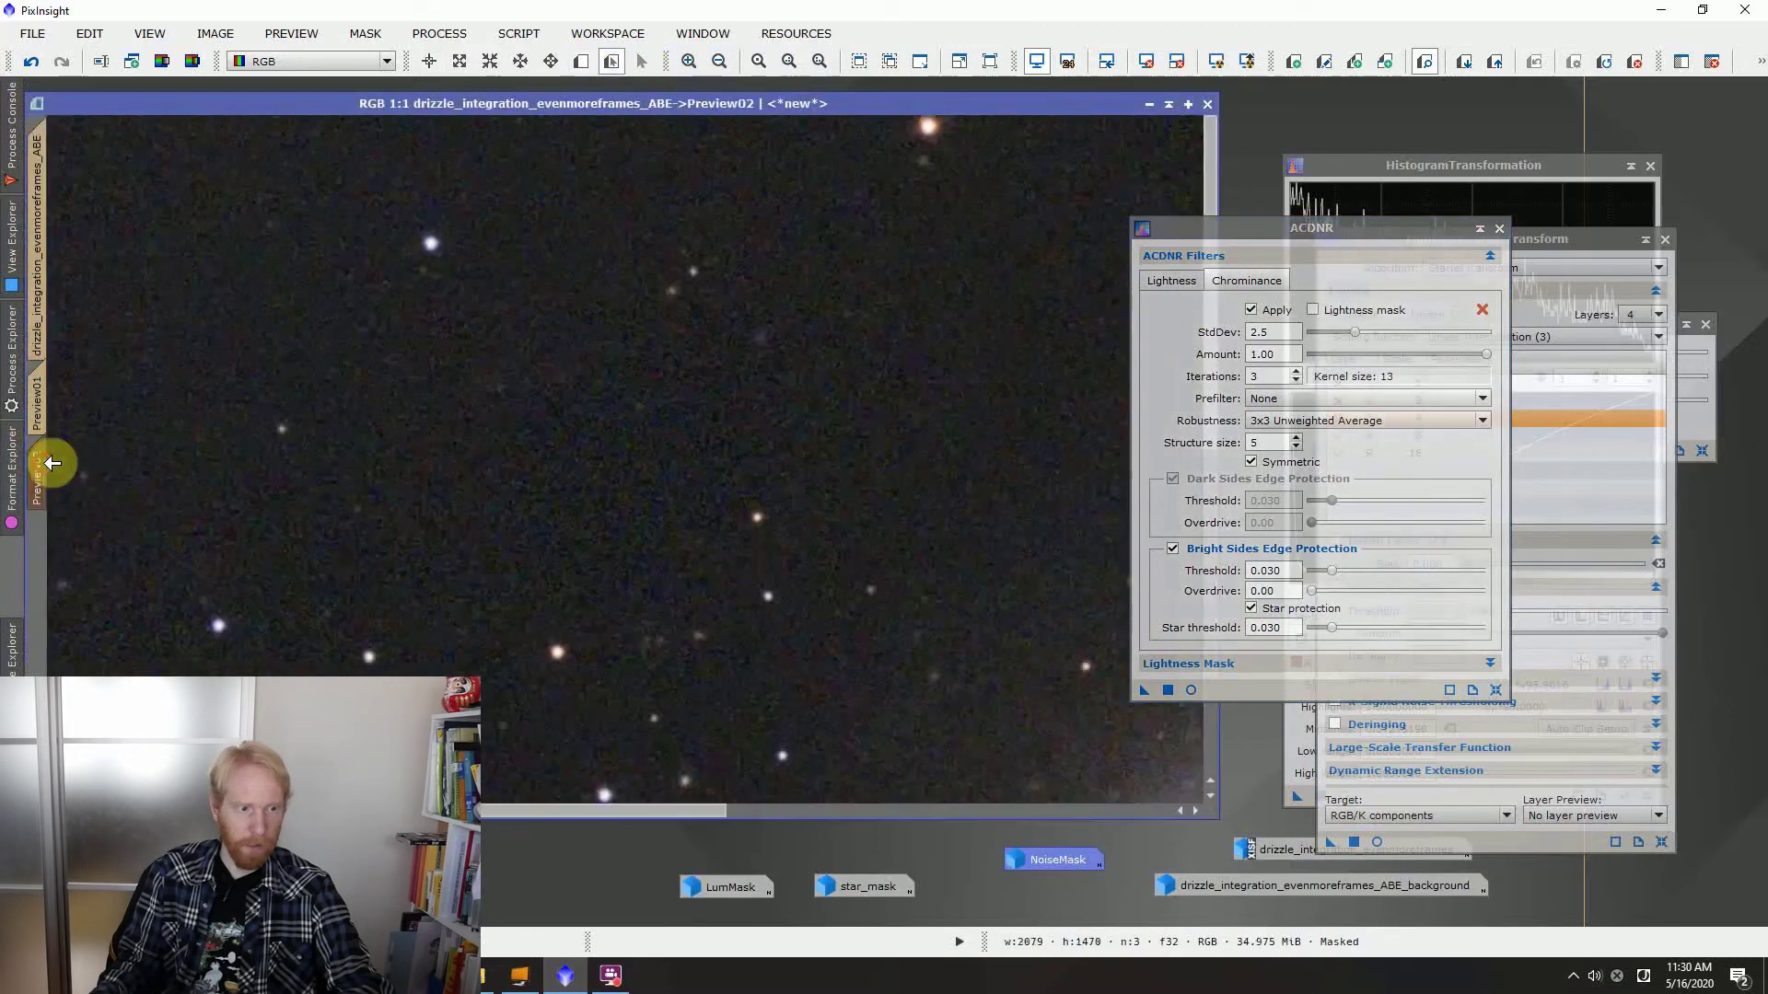
scroll(725, 578, down, 2)
scroll(710, 571, up, 1)
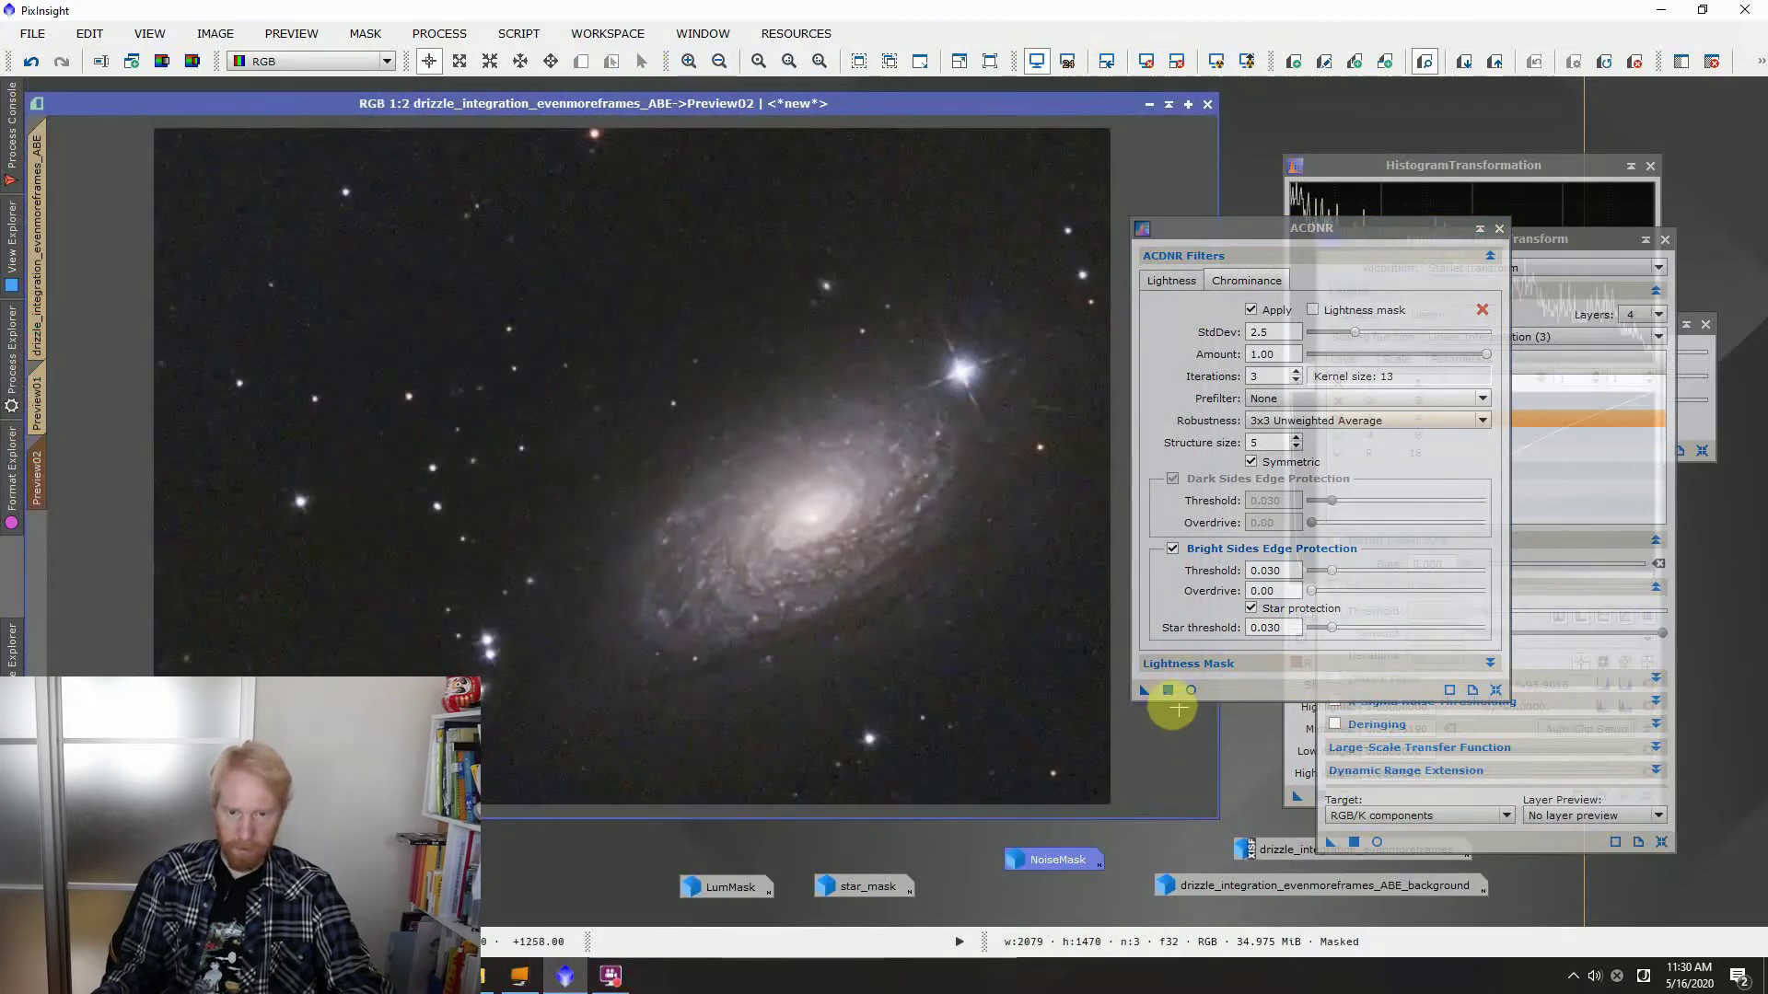
Test ACDNR on the new preview and compare the galaxy before and after noise reduction
click(1145, 691)
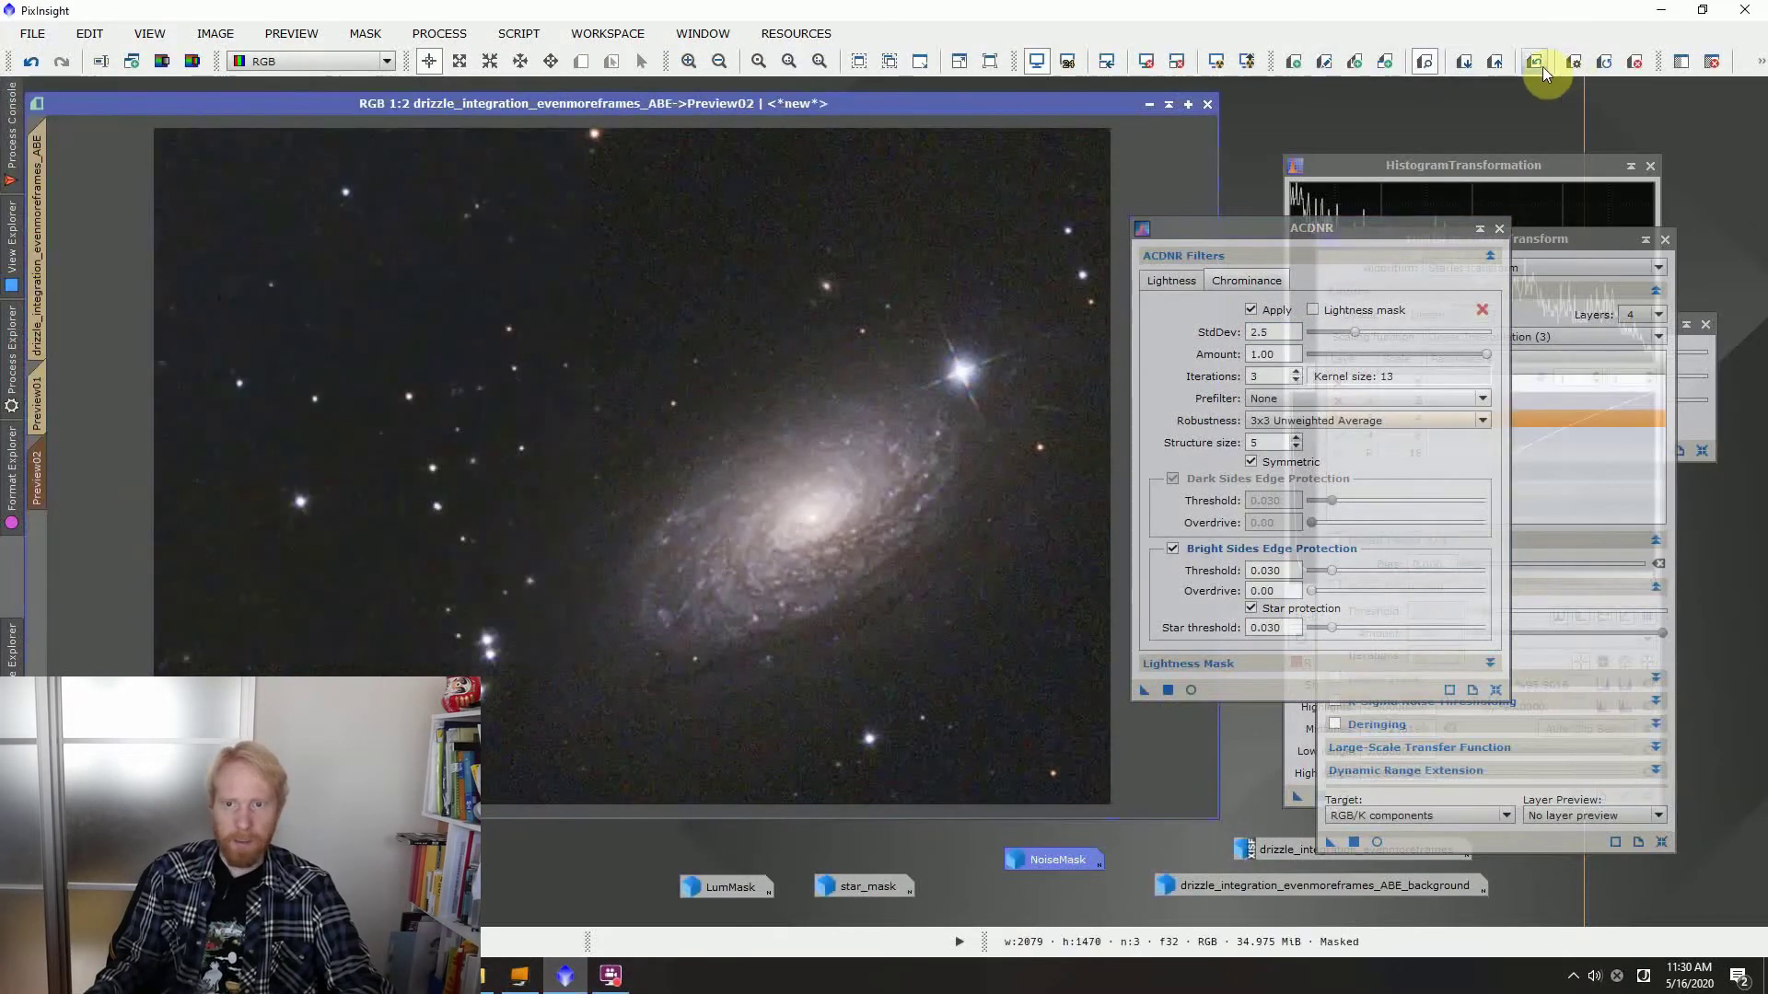
click(1543, 66)
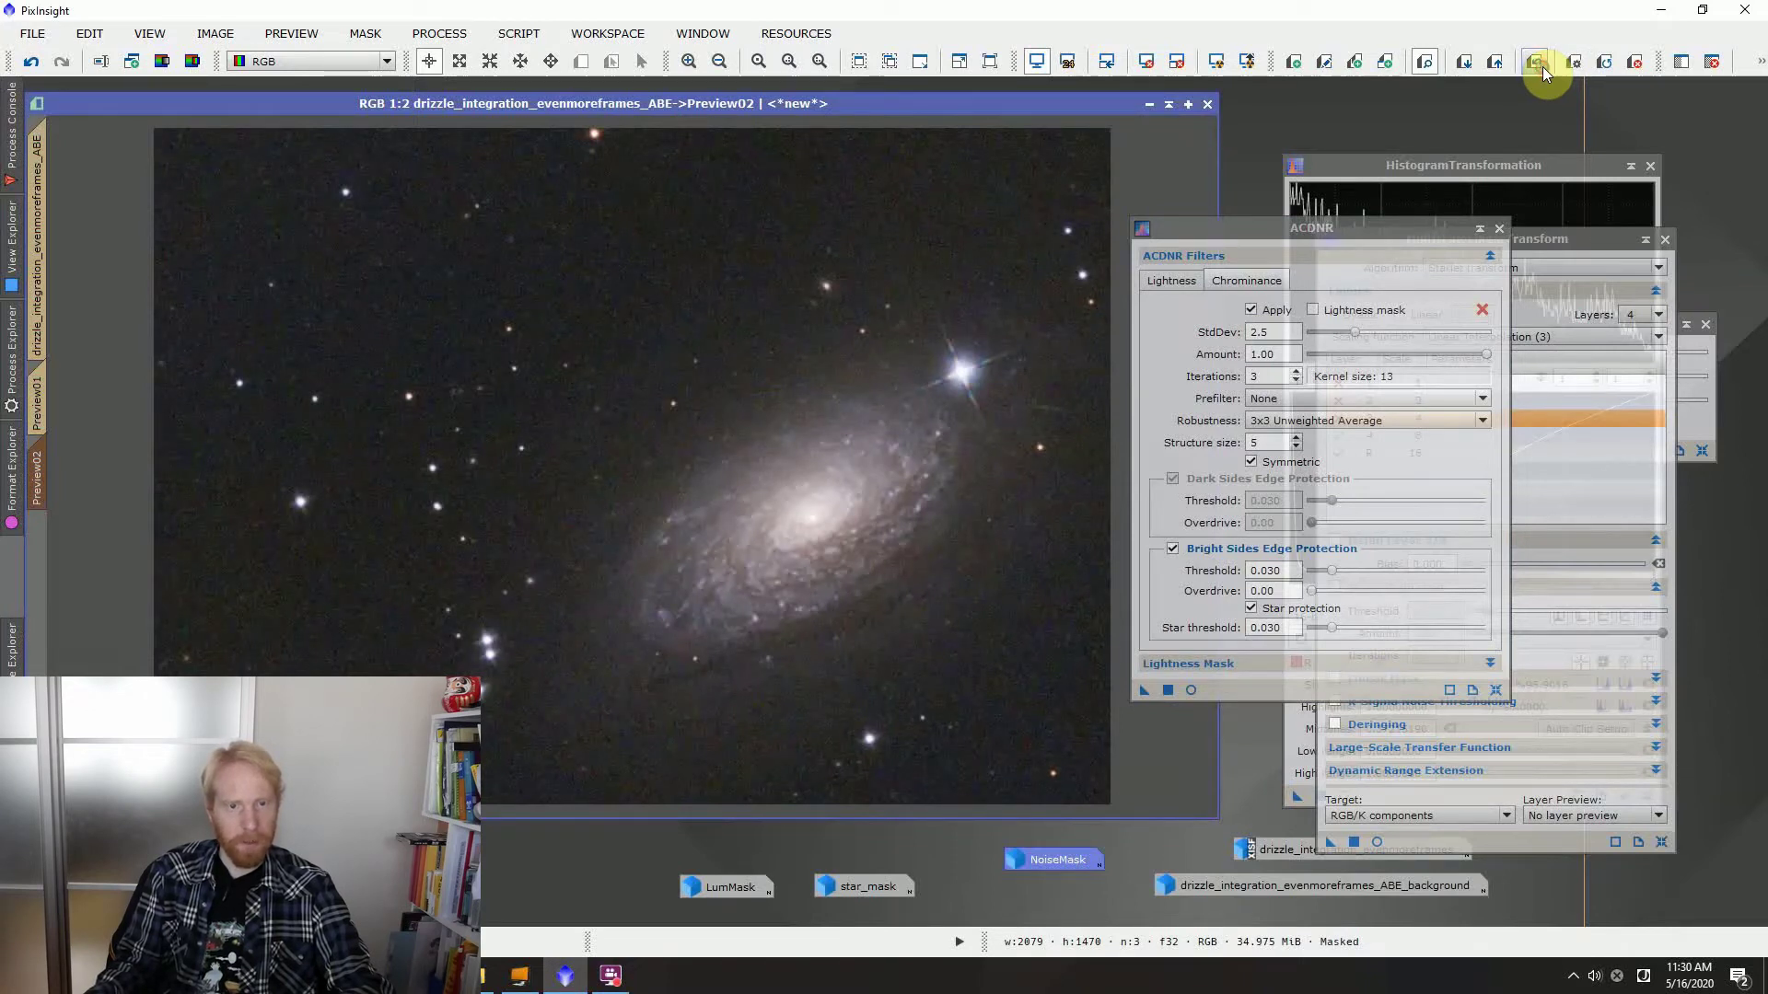
Set the ACDNR lightness StdDev to 2.5 and test the noise reduction on Preview02 again
click(1259, 273)
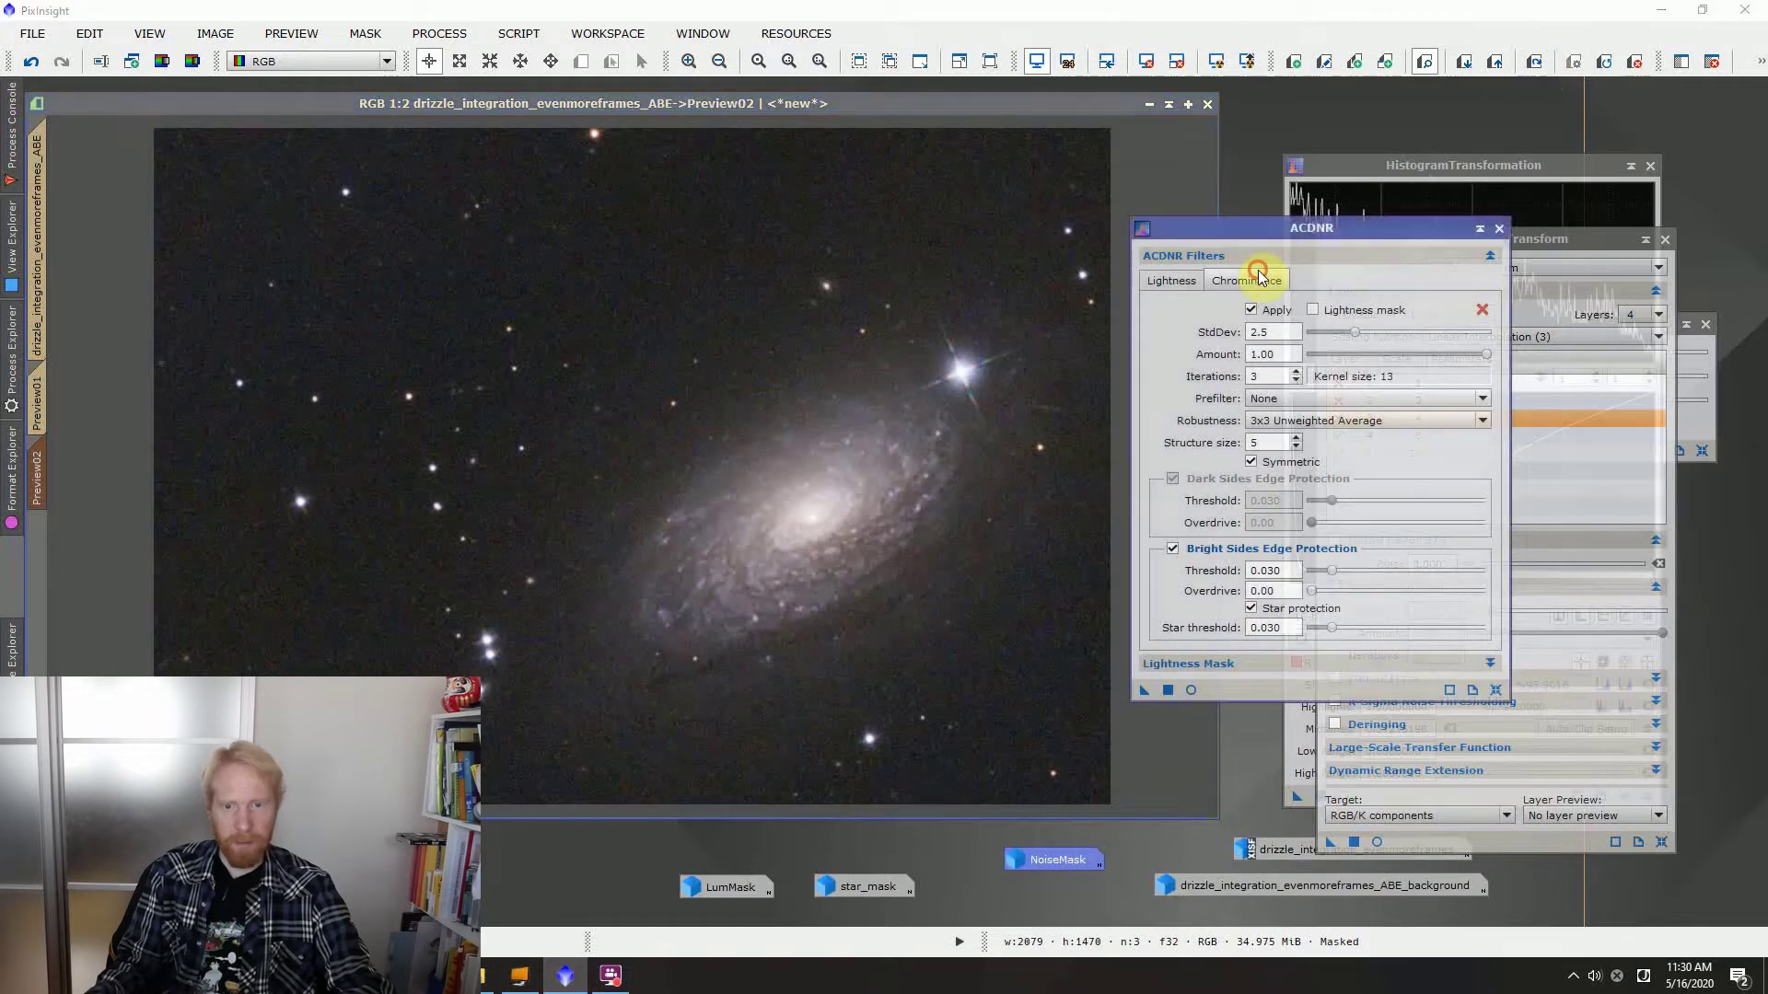
click(1170, 281)
click(1344, 330)
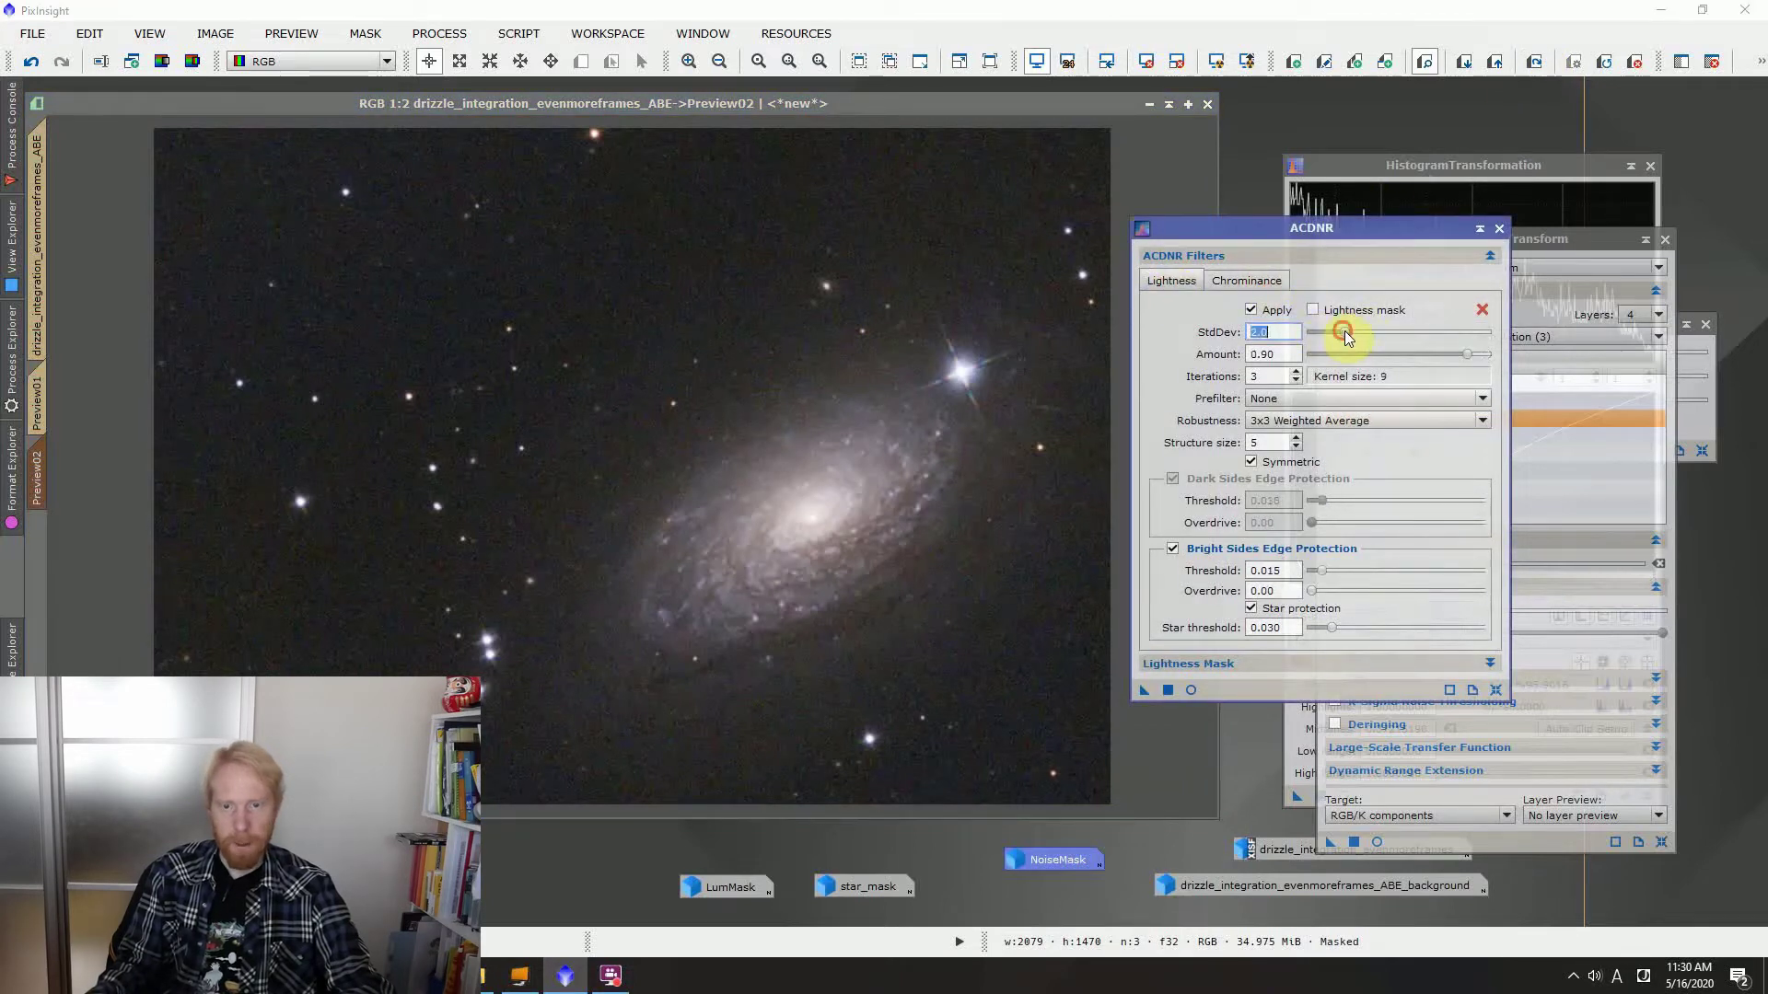
drag(1345, 331, 1351, 333)
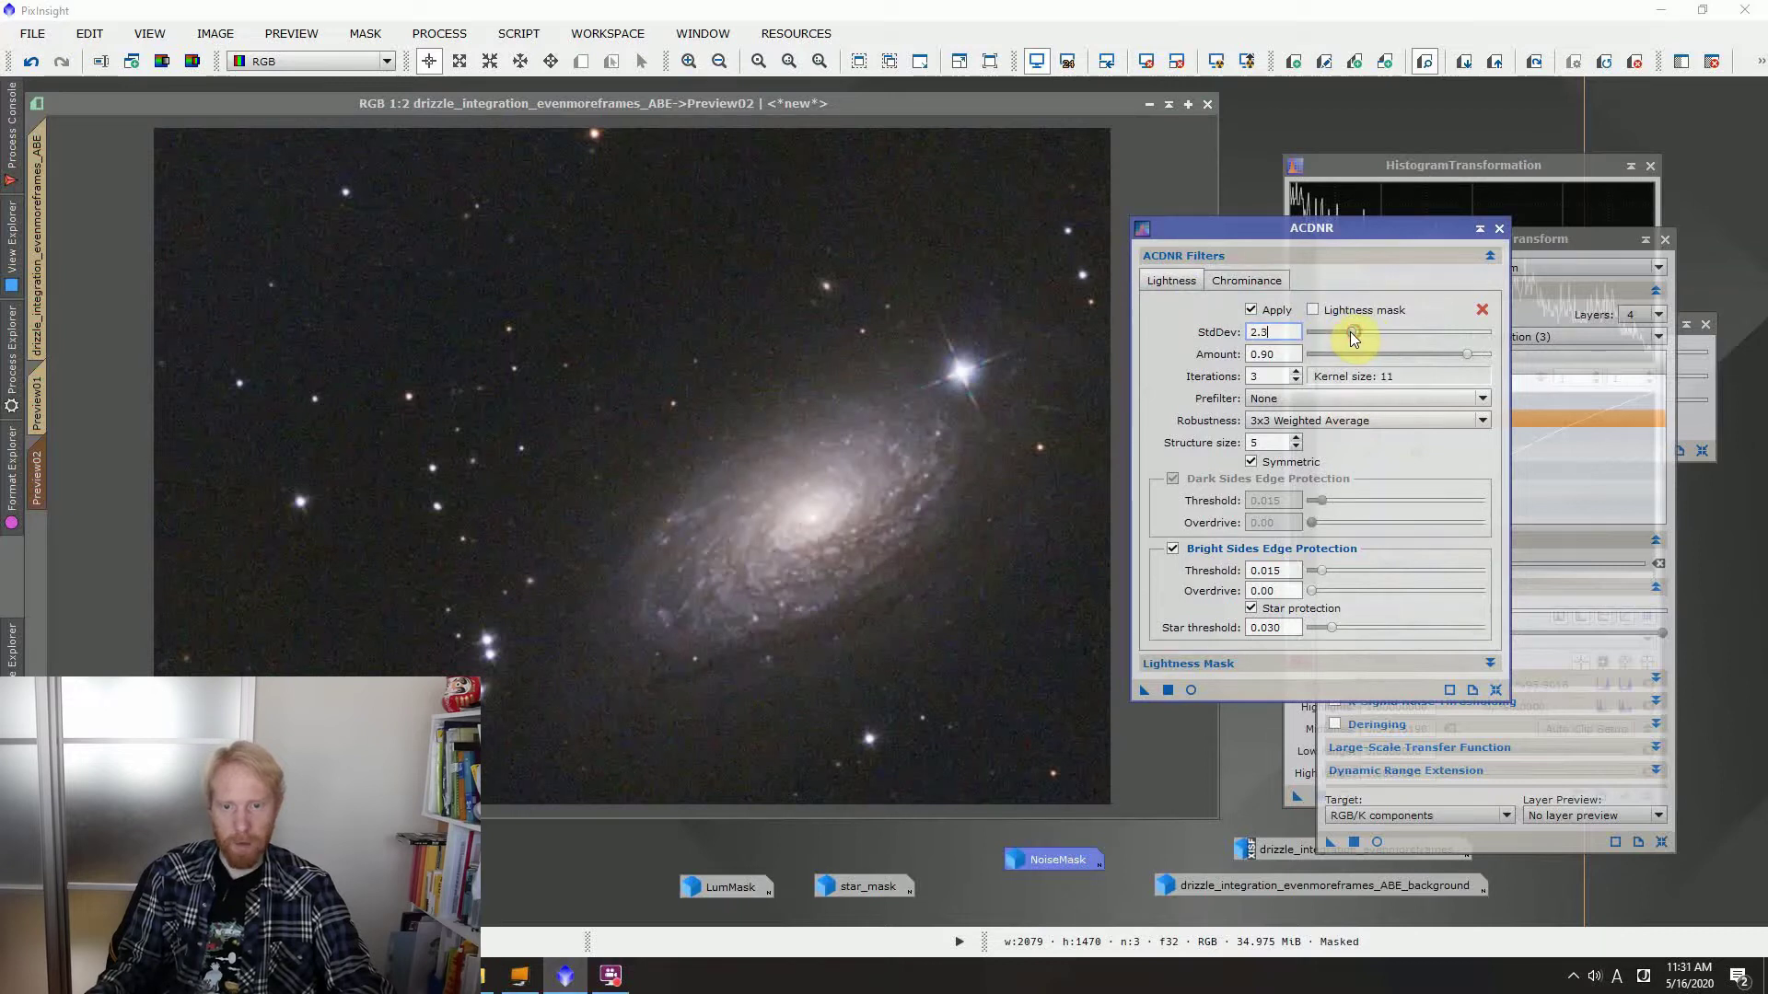
click(1144, 690)
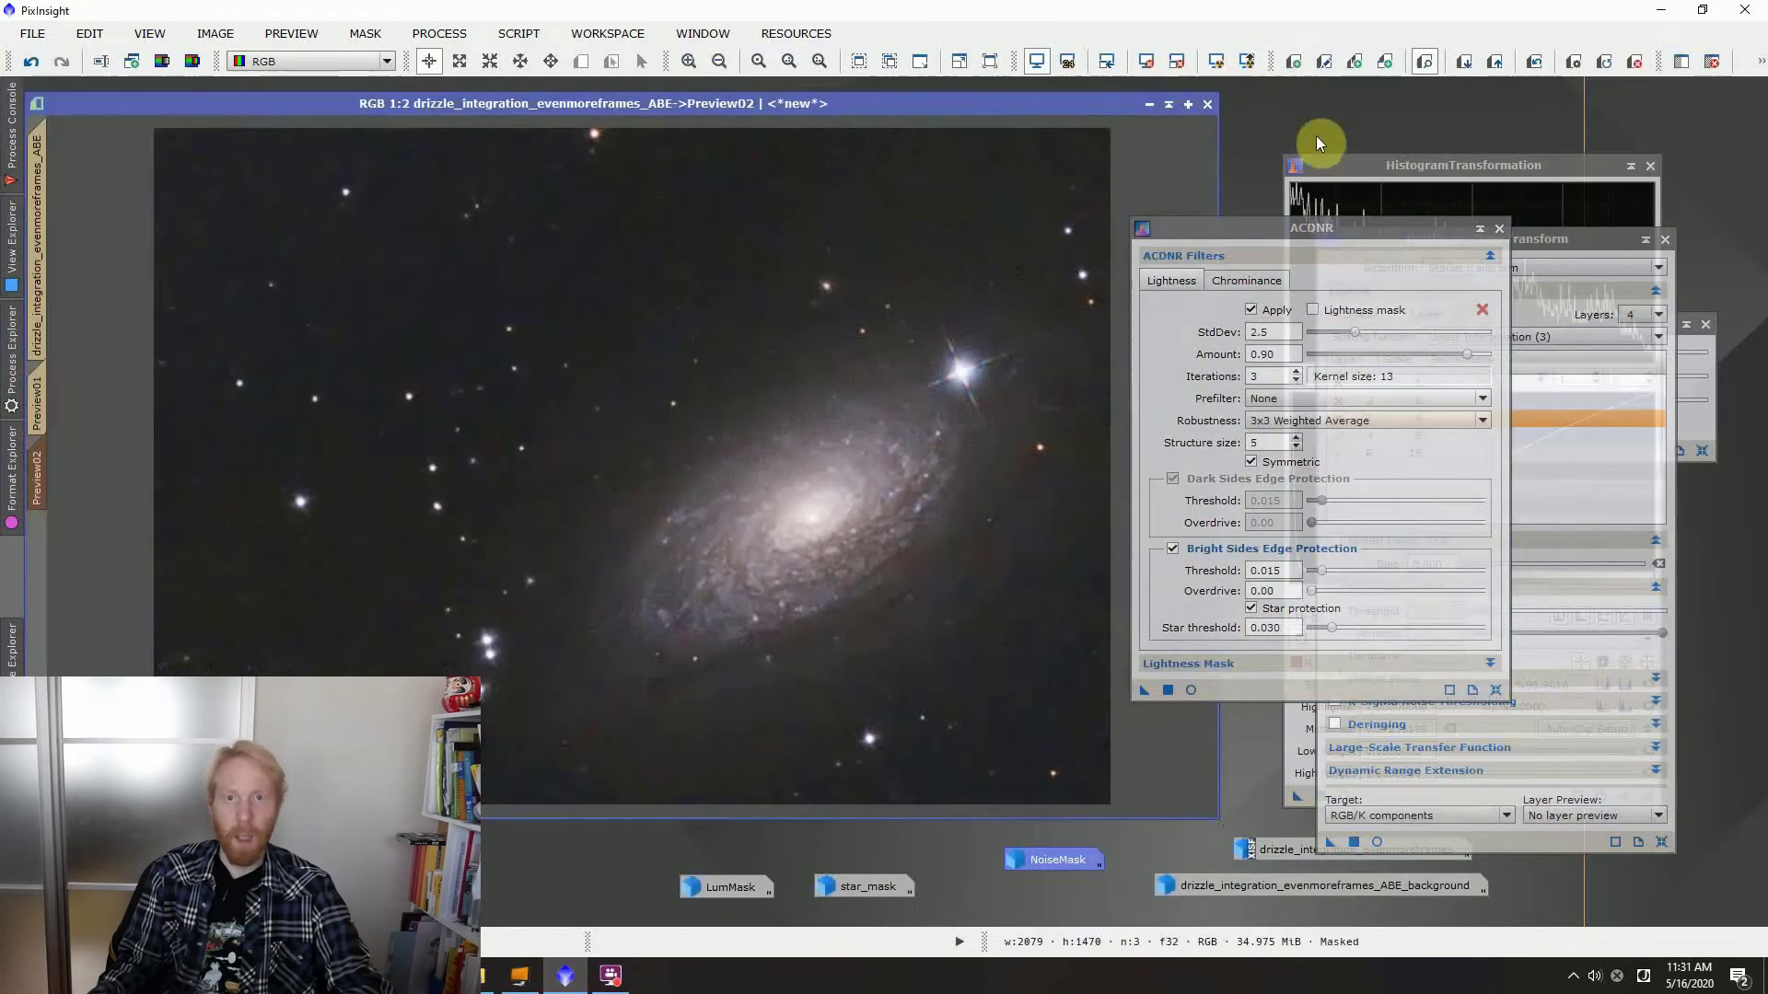
Return to the full galaxy image and apply the ACDNR noise reduction to it
click(1544, 68)
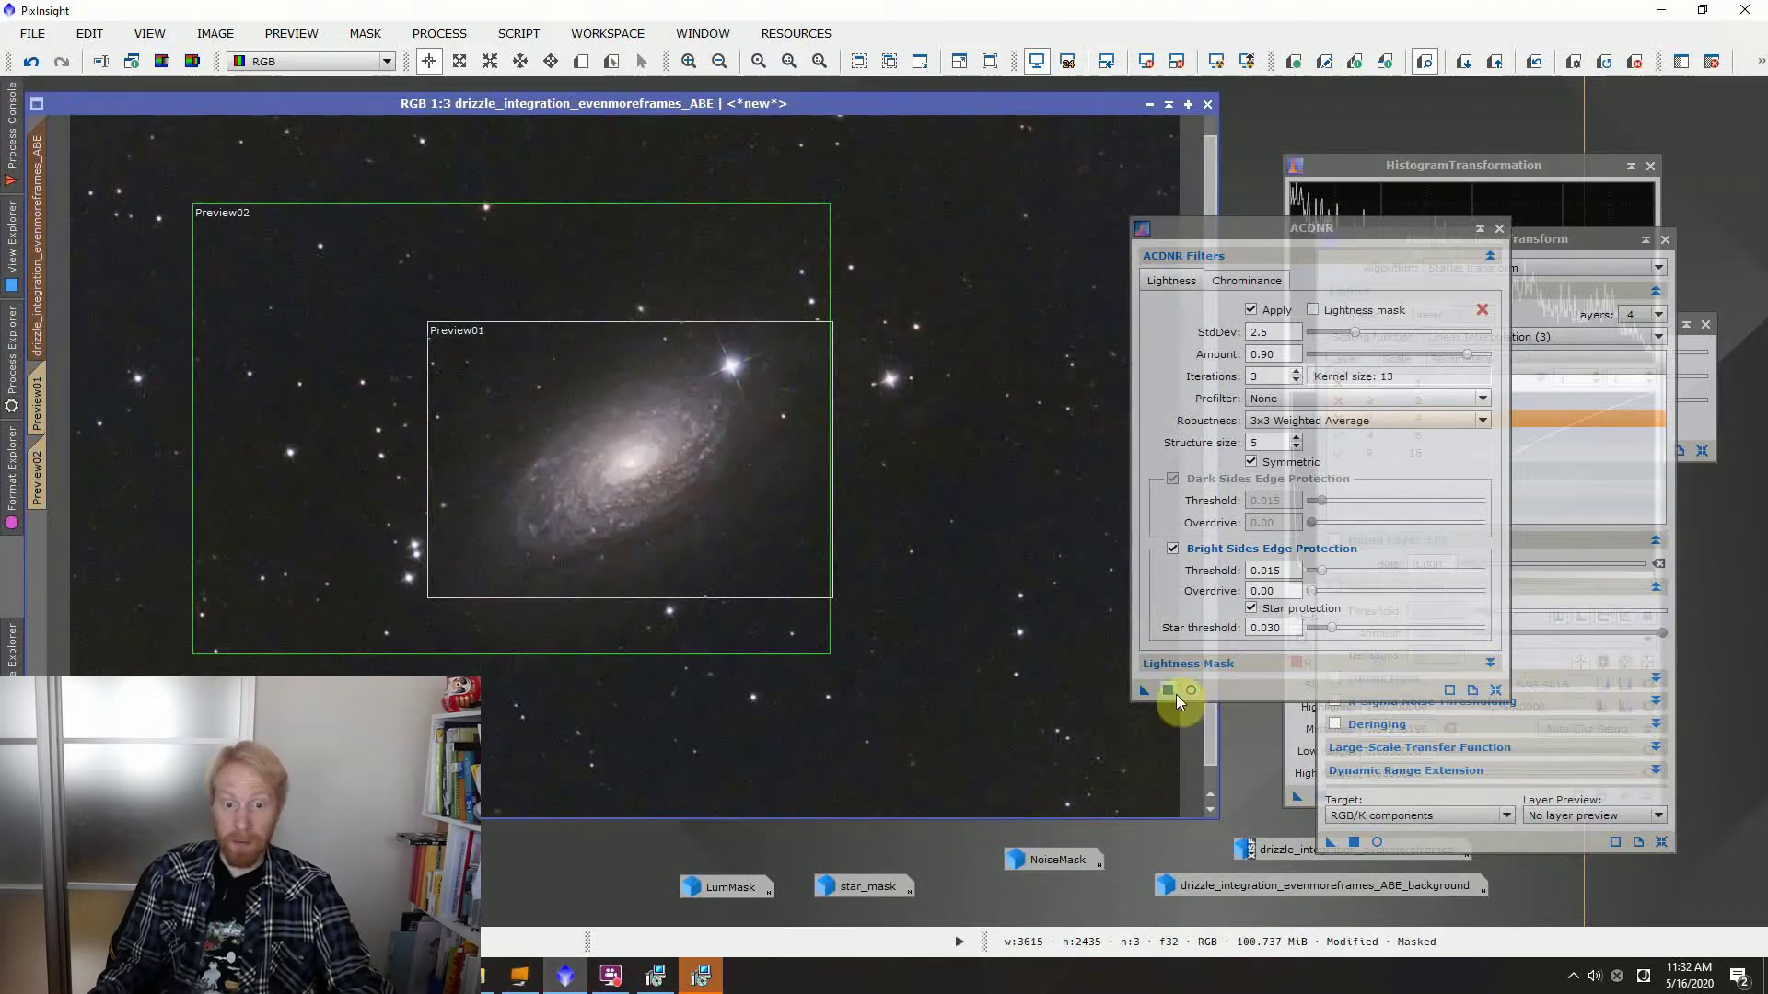
click(1145, 692)
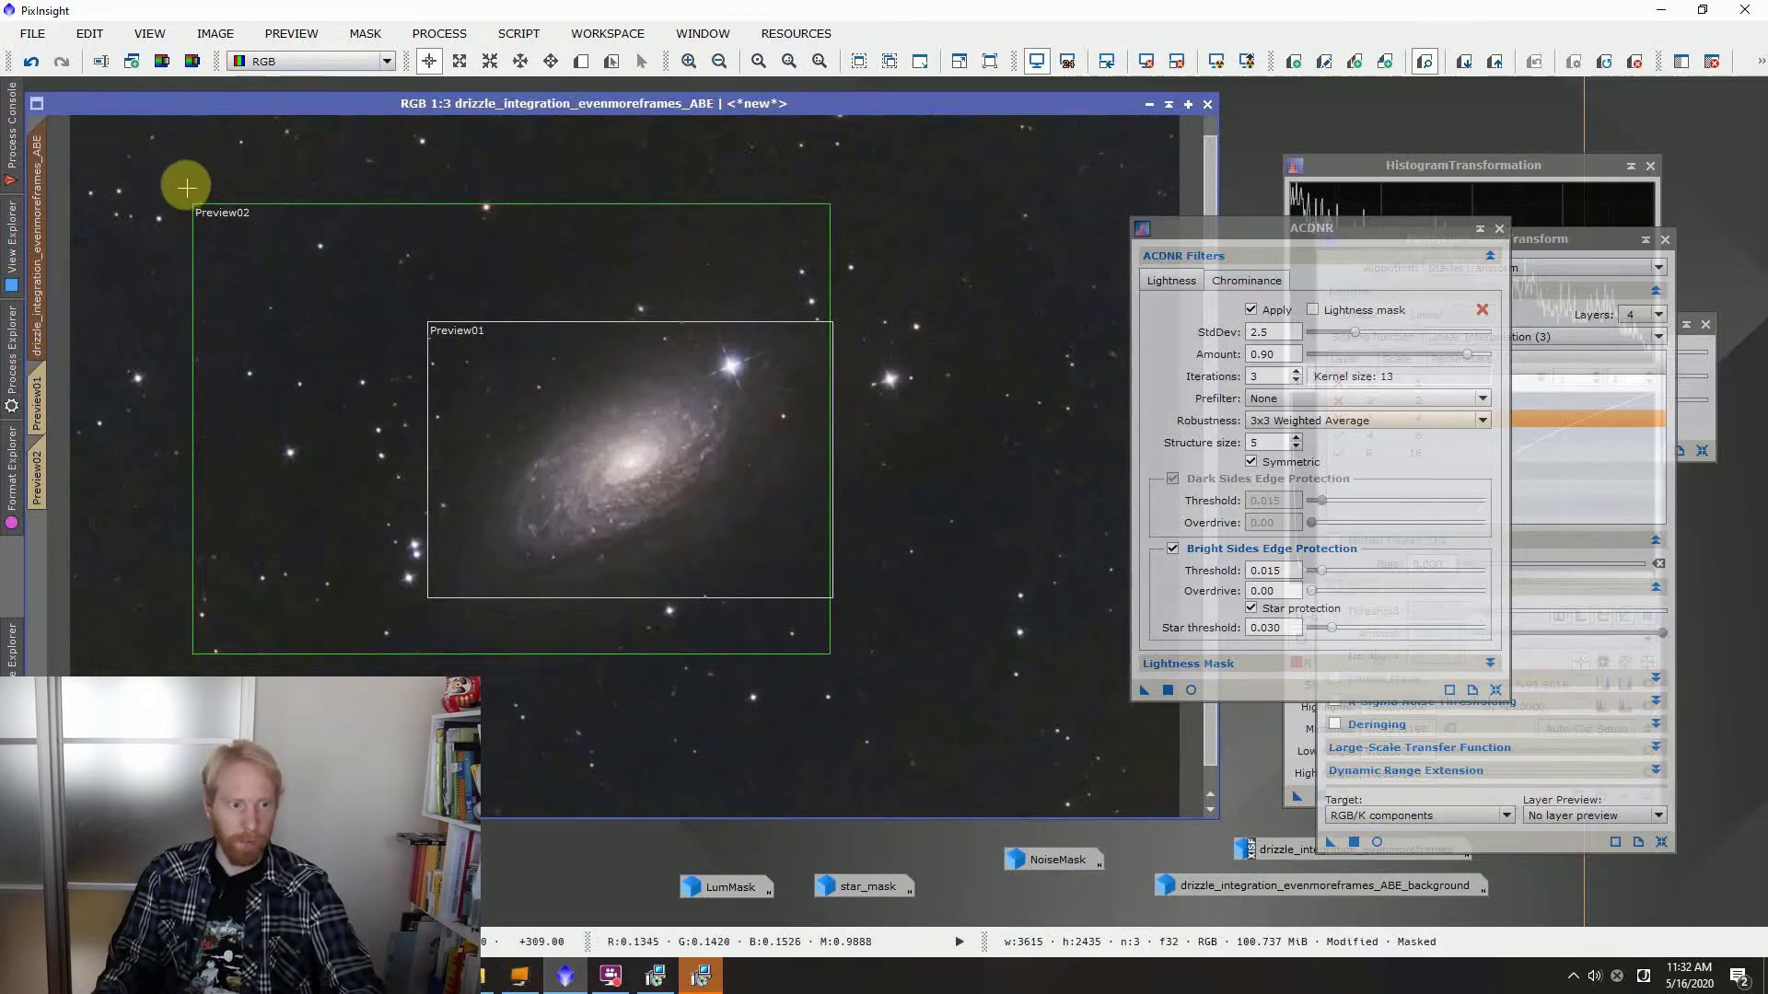
Open the LumMask image, examine its coverage of the galaxy and stars, and minimise it again
click(22, 373)
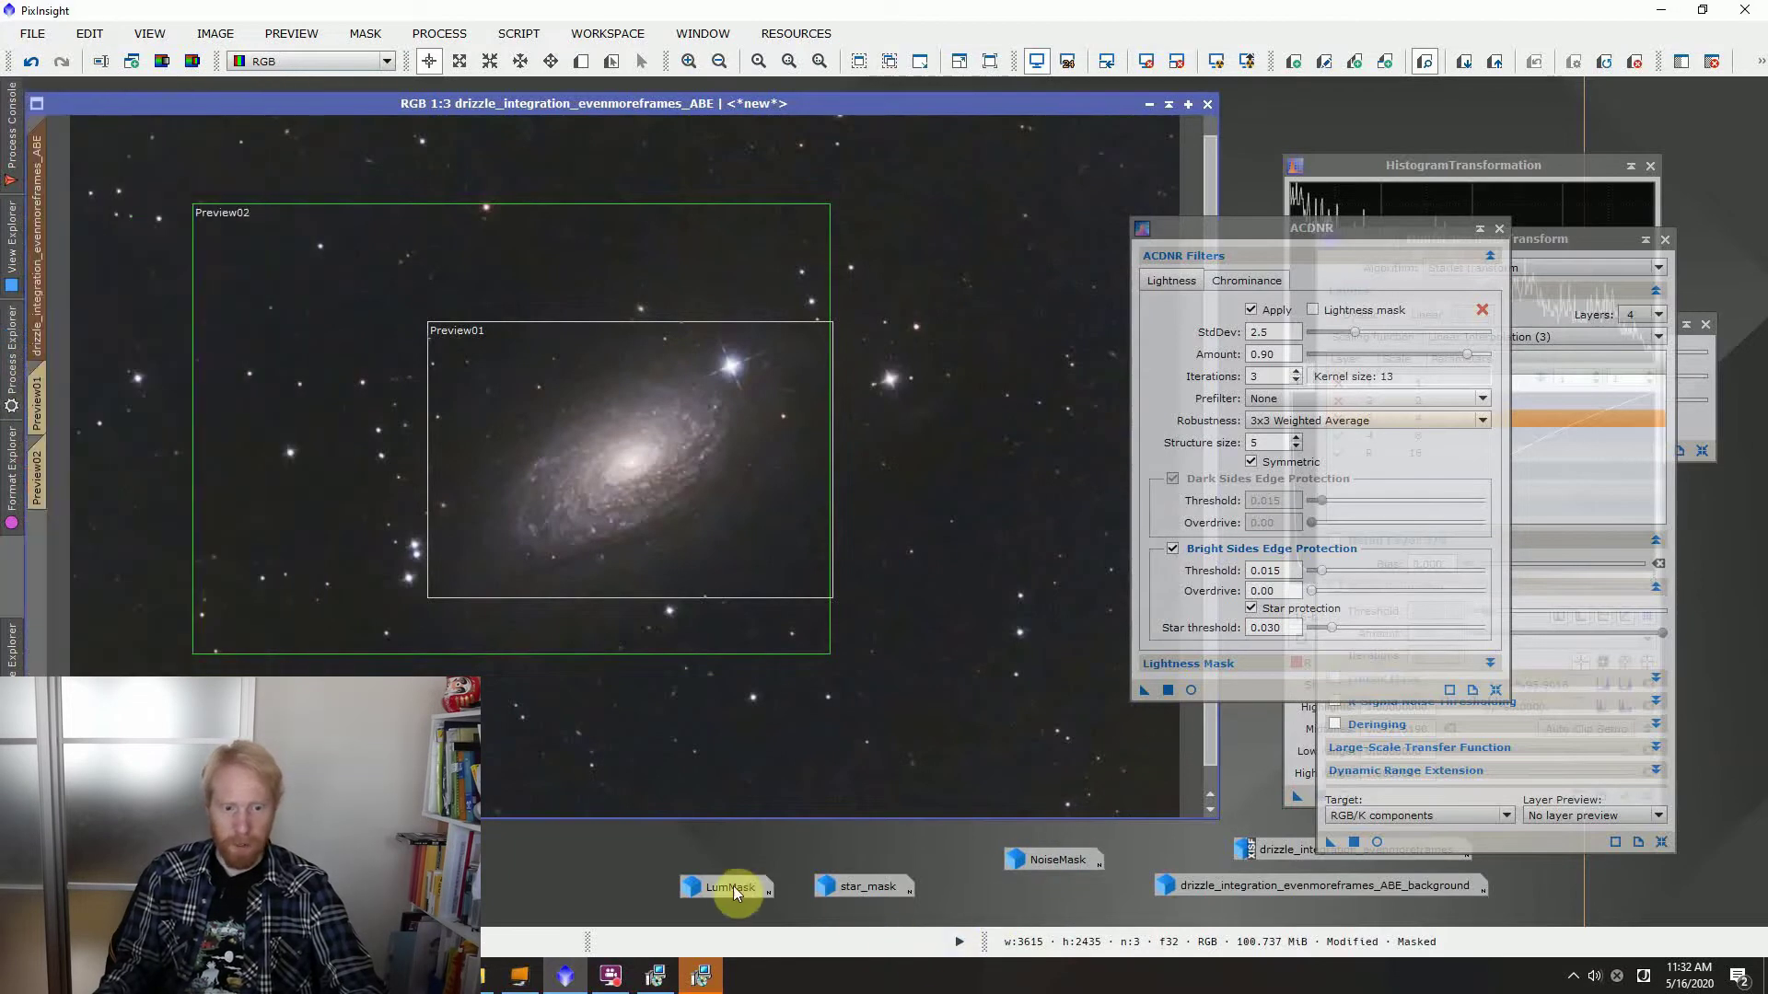
double_click(730, 887)
drag(1201, 159, 646, 211)
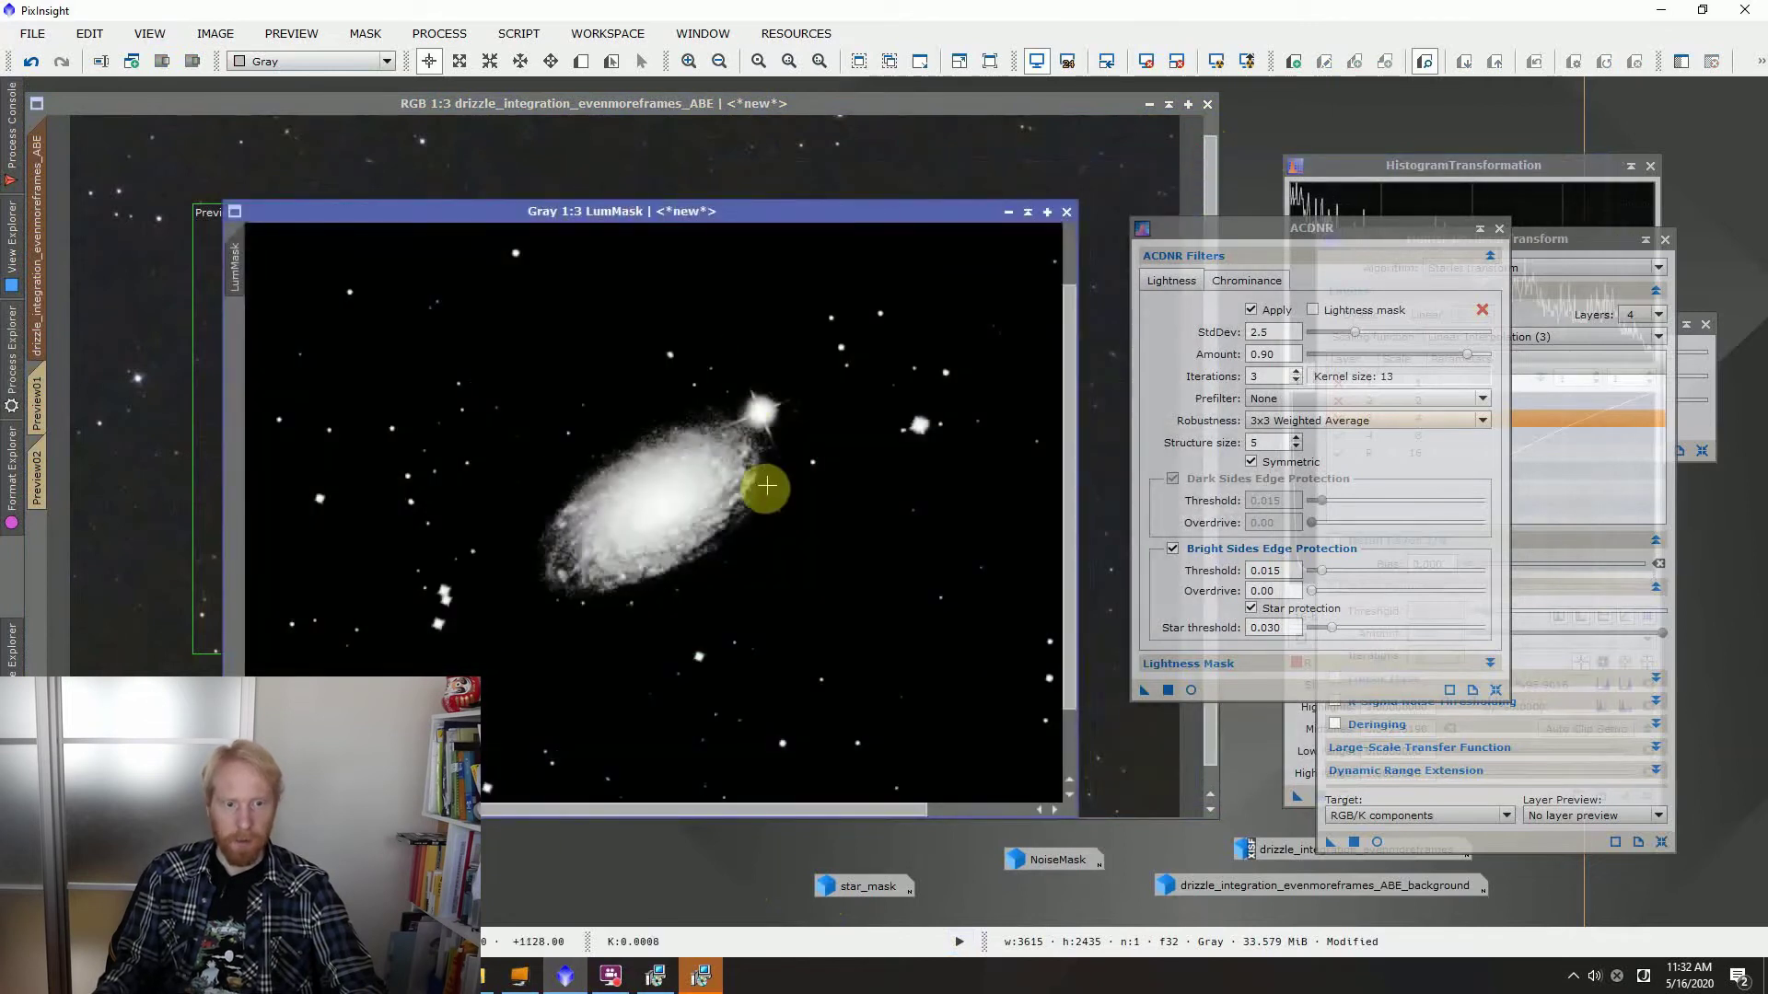
click(1008, 211)
Open CurvesTransformation, reset its curve and zoom, and select the saturation curve
click(23, 353)
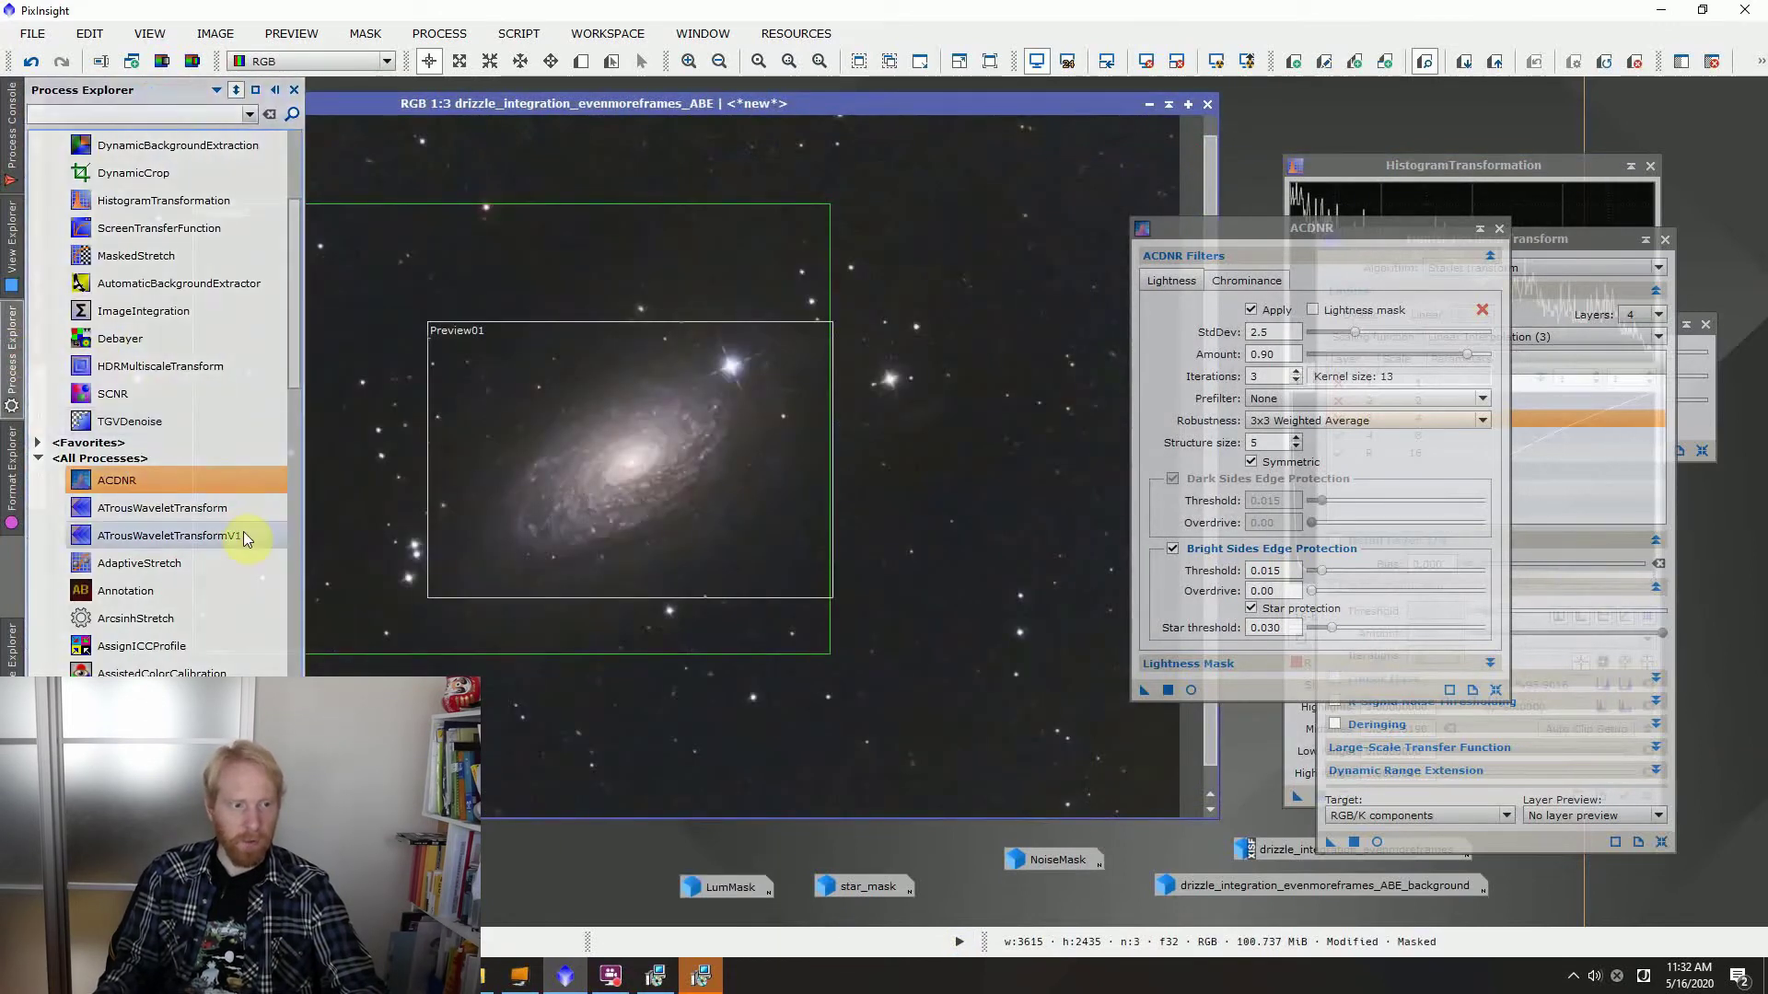
scroll(216, 553, down, 2)
scroll(221, 594, down, 8)
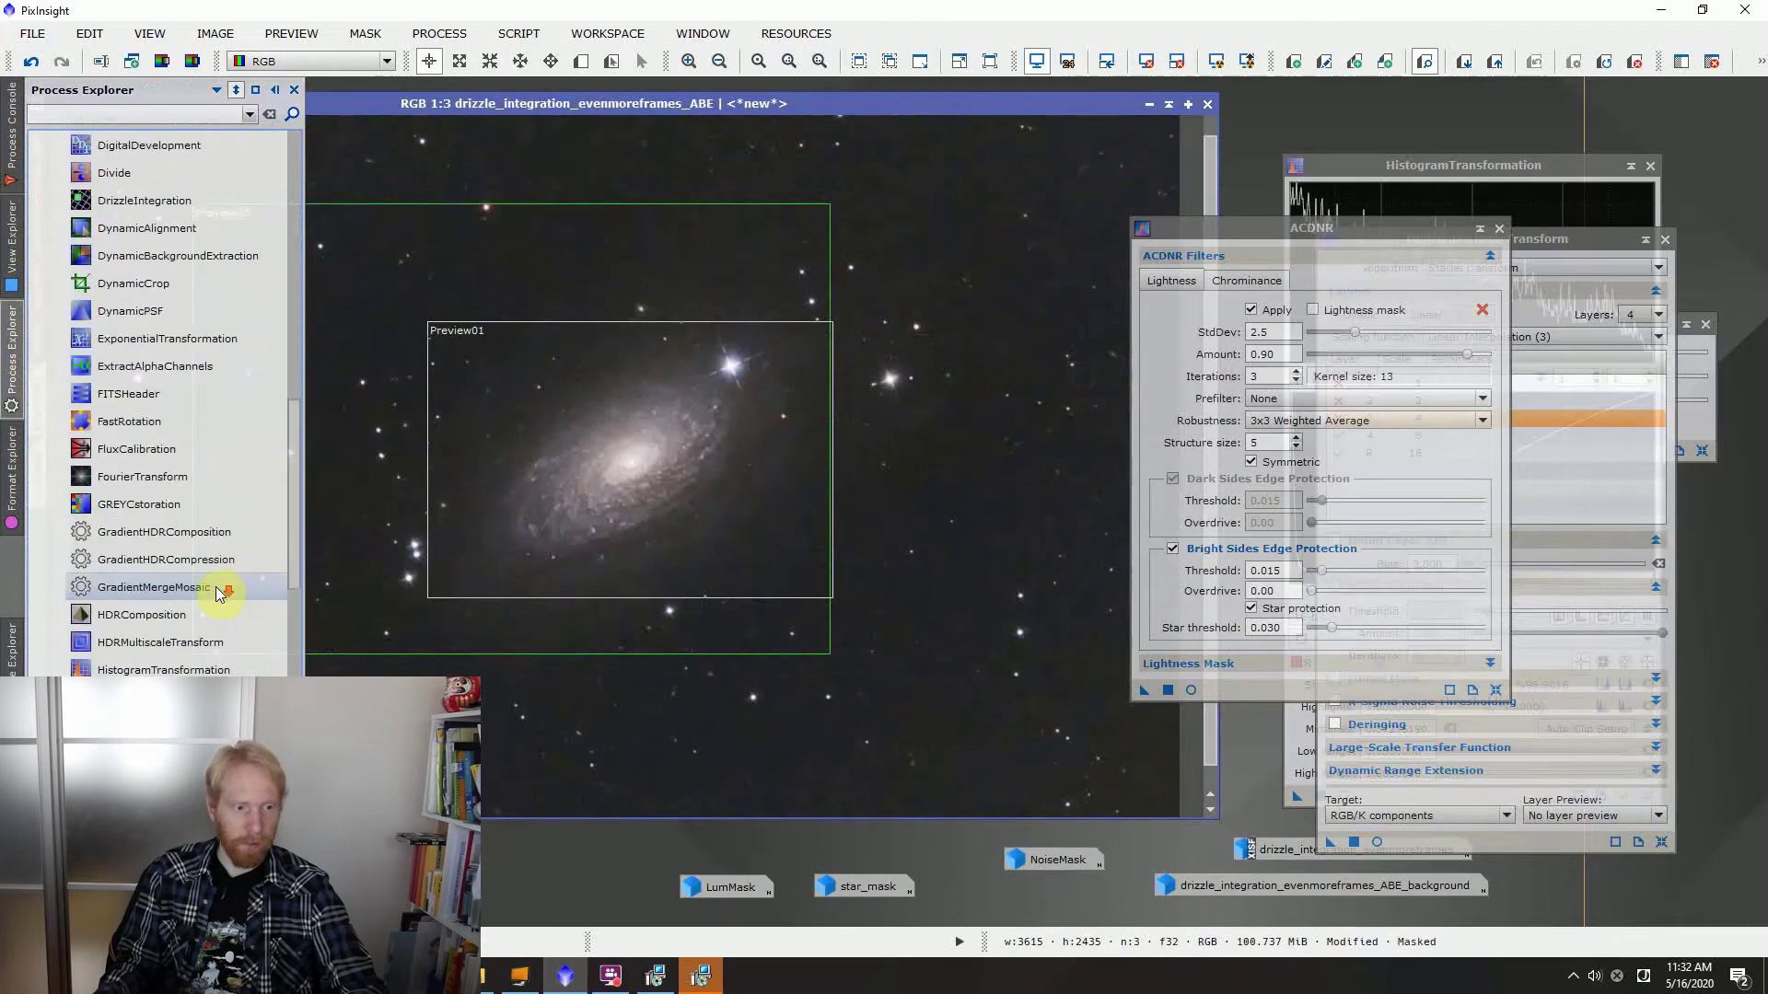
double_click(192, 447)
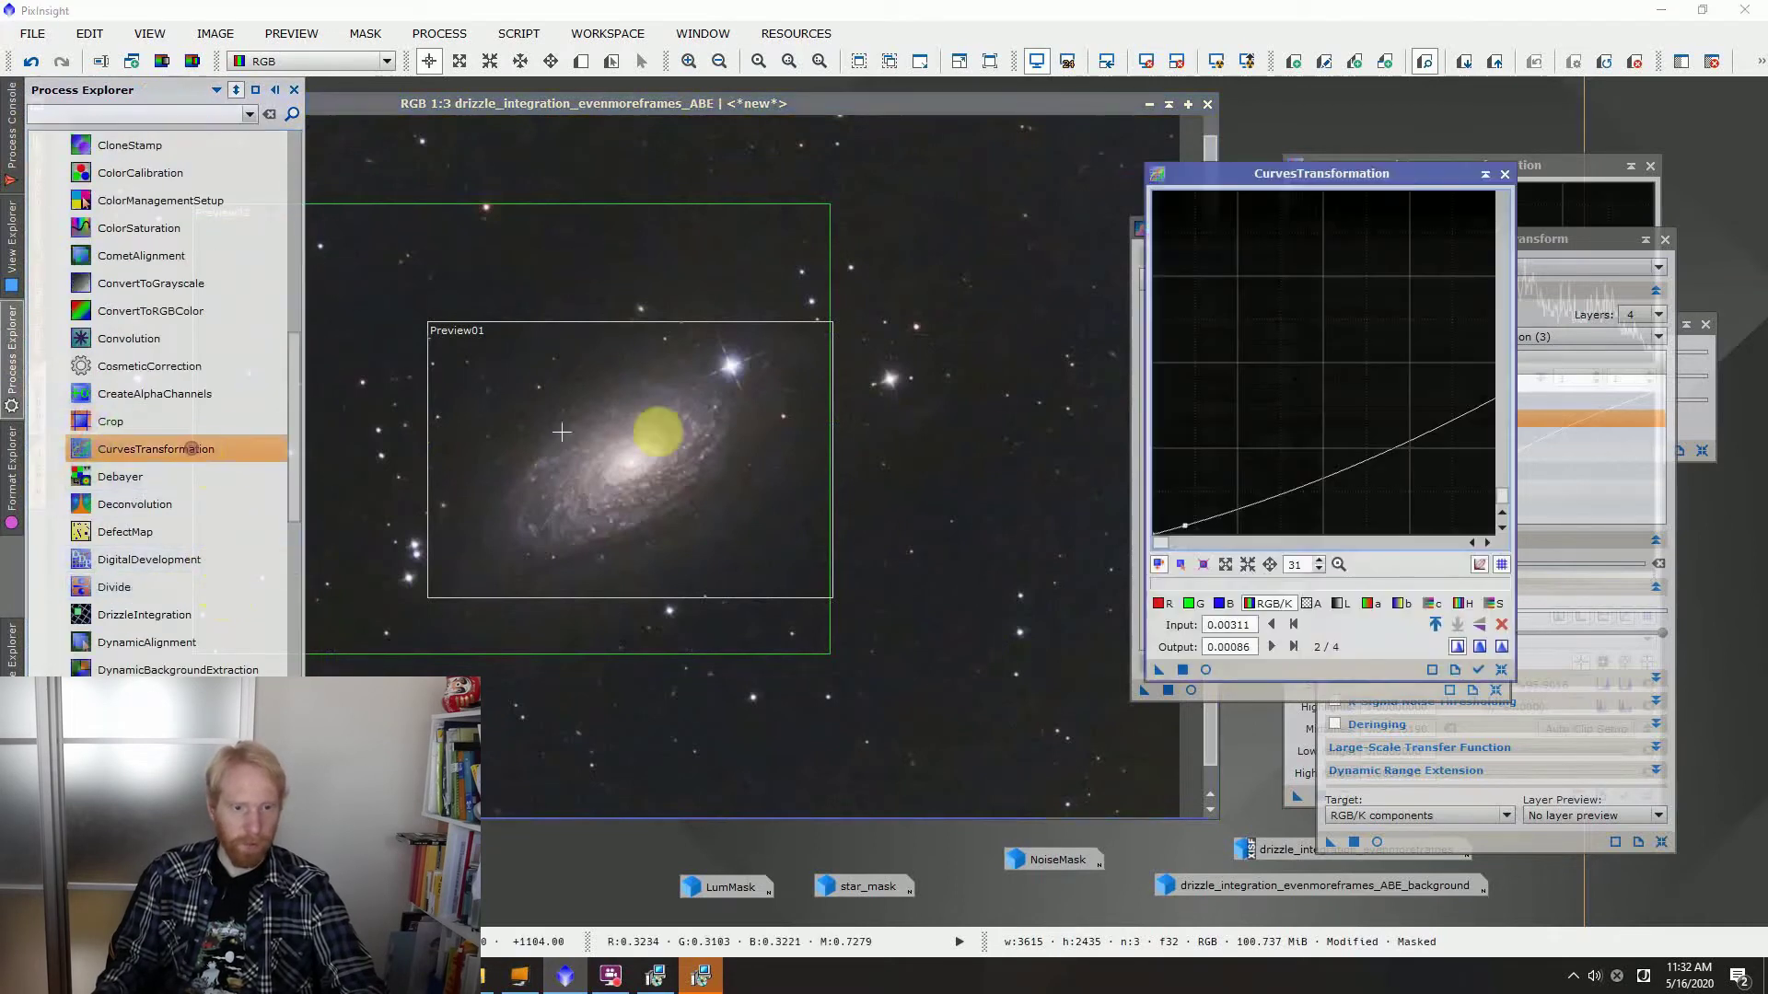
click(1495, 672)
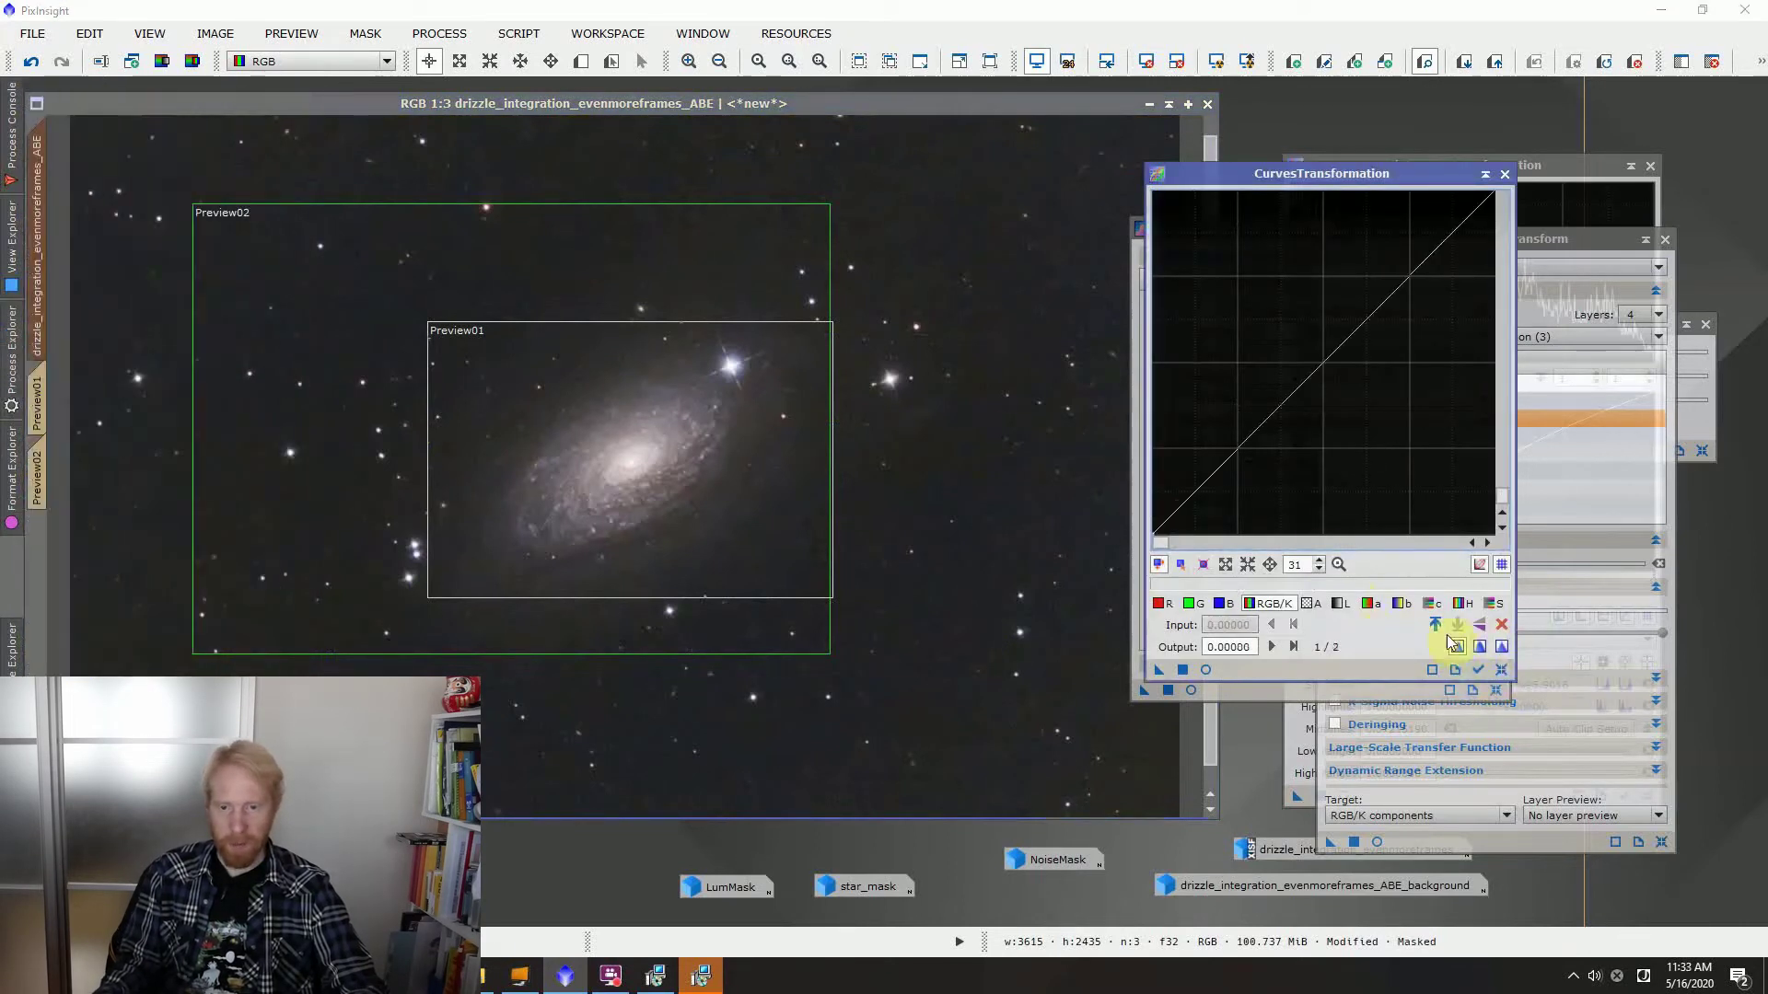
scroll(1324, 440, up, 18)
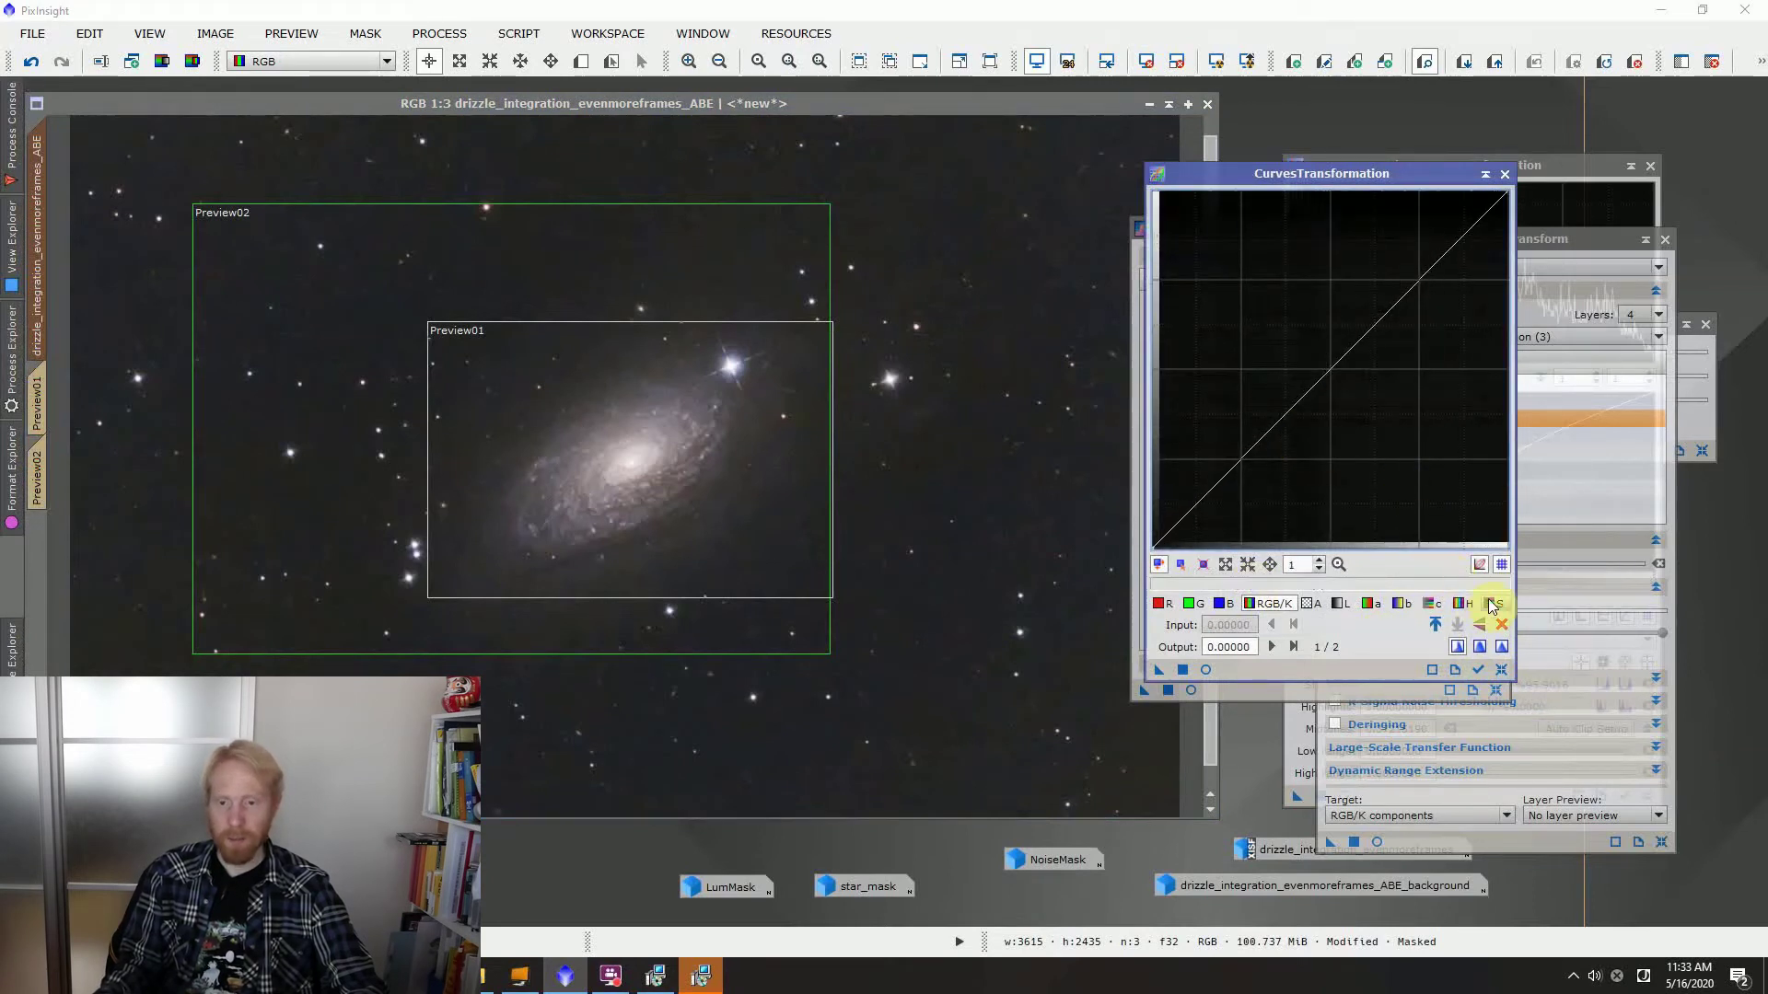
click(1493, 604)
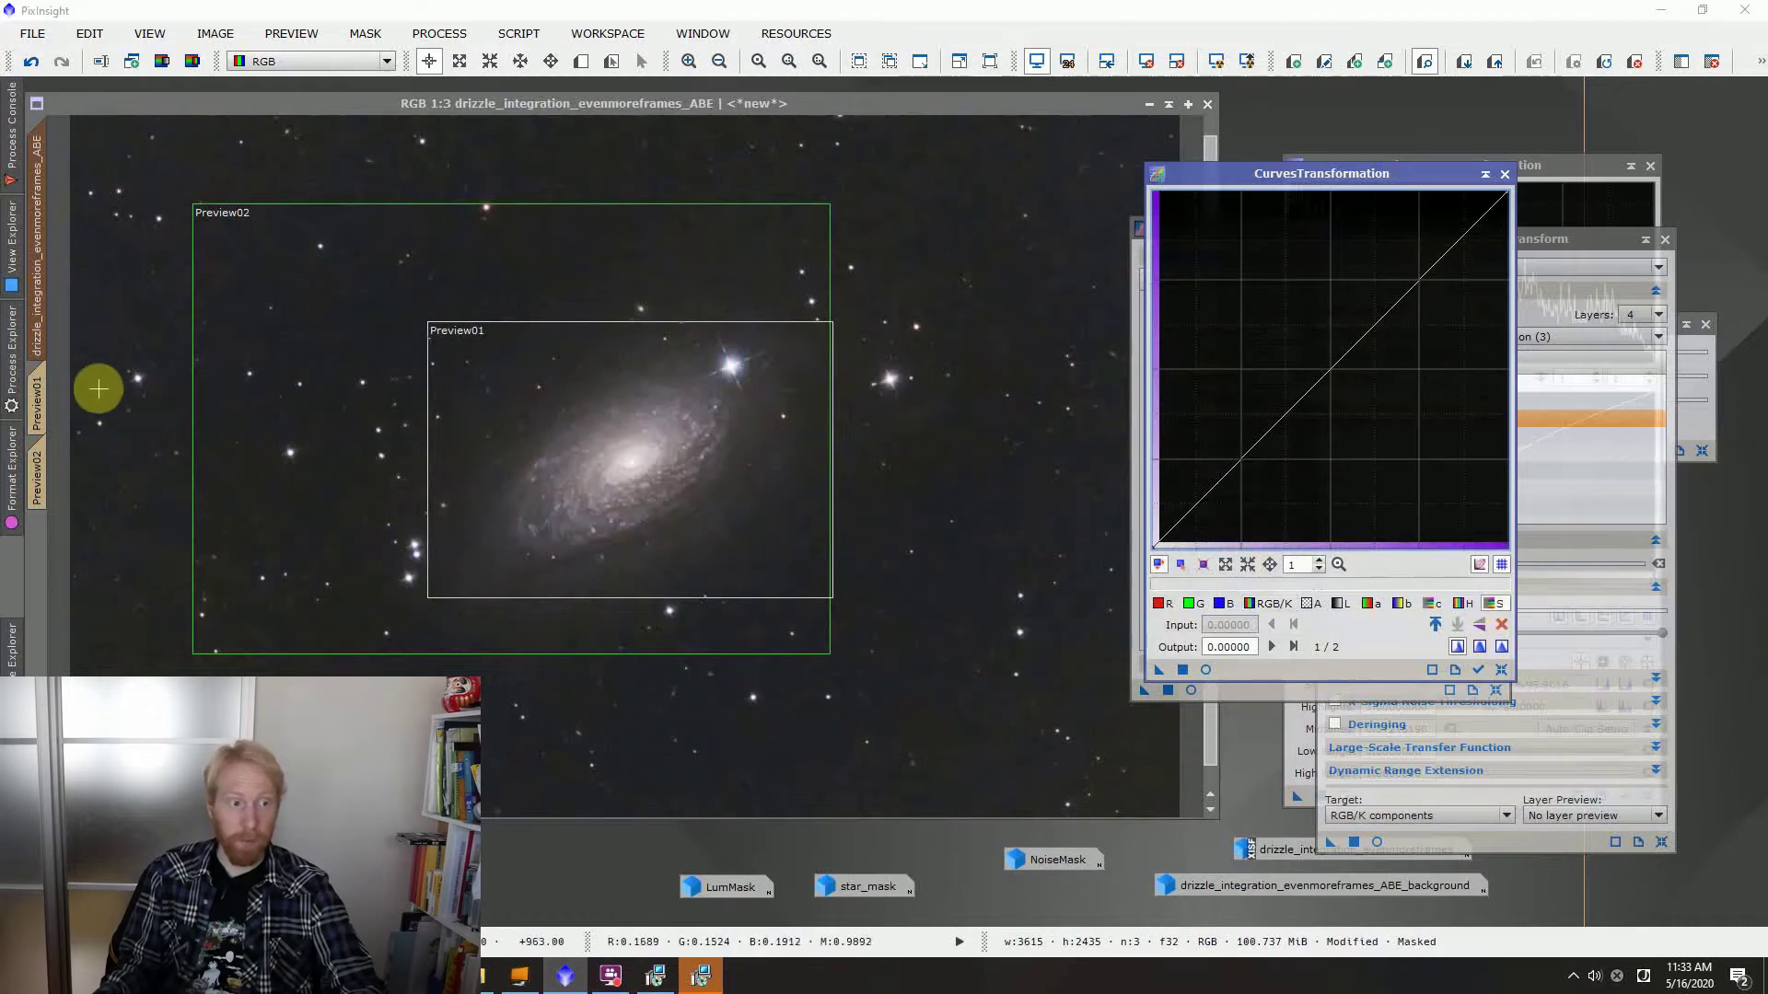
Try pulling the middle of the saturation curve down to about 0.40 in a real-time preview, and close CurvesTransformation without applying it
click(1206, 670)
mouse_move(1313, 383)
mouse_down()
mouse_move(1508, 513)
mouse_move(1322, 442)
mouse_move(1353, 445)
mouse_move(1333, 406)
mouse_up()
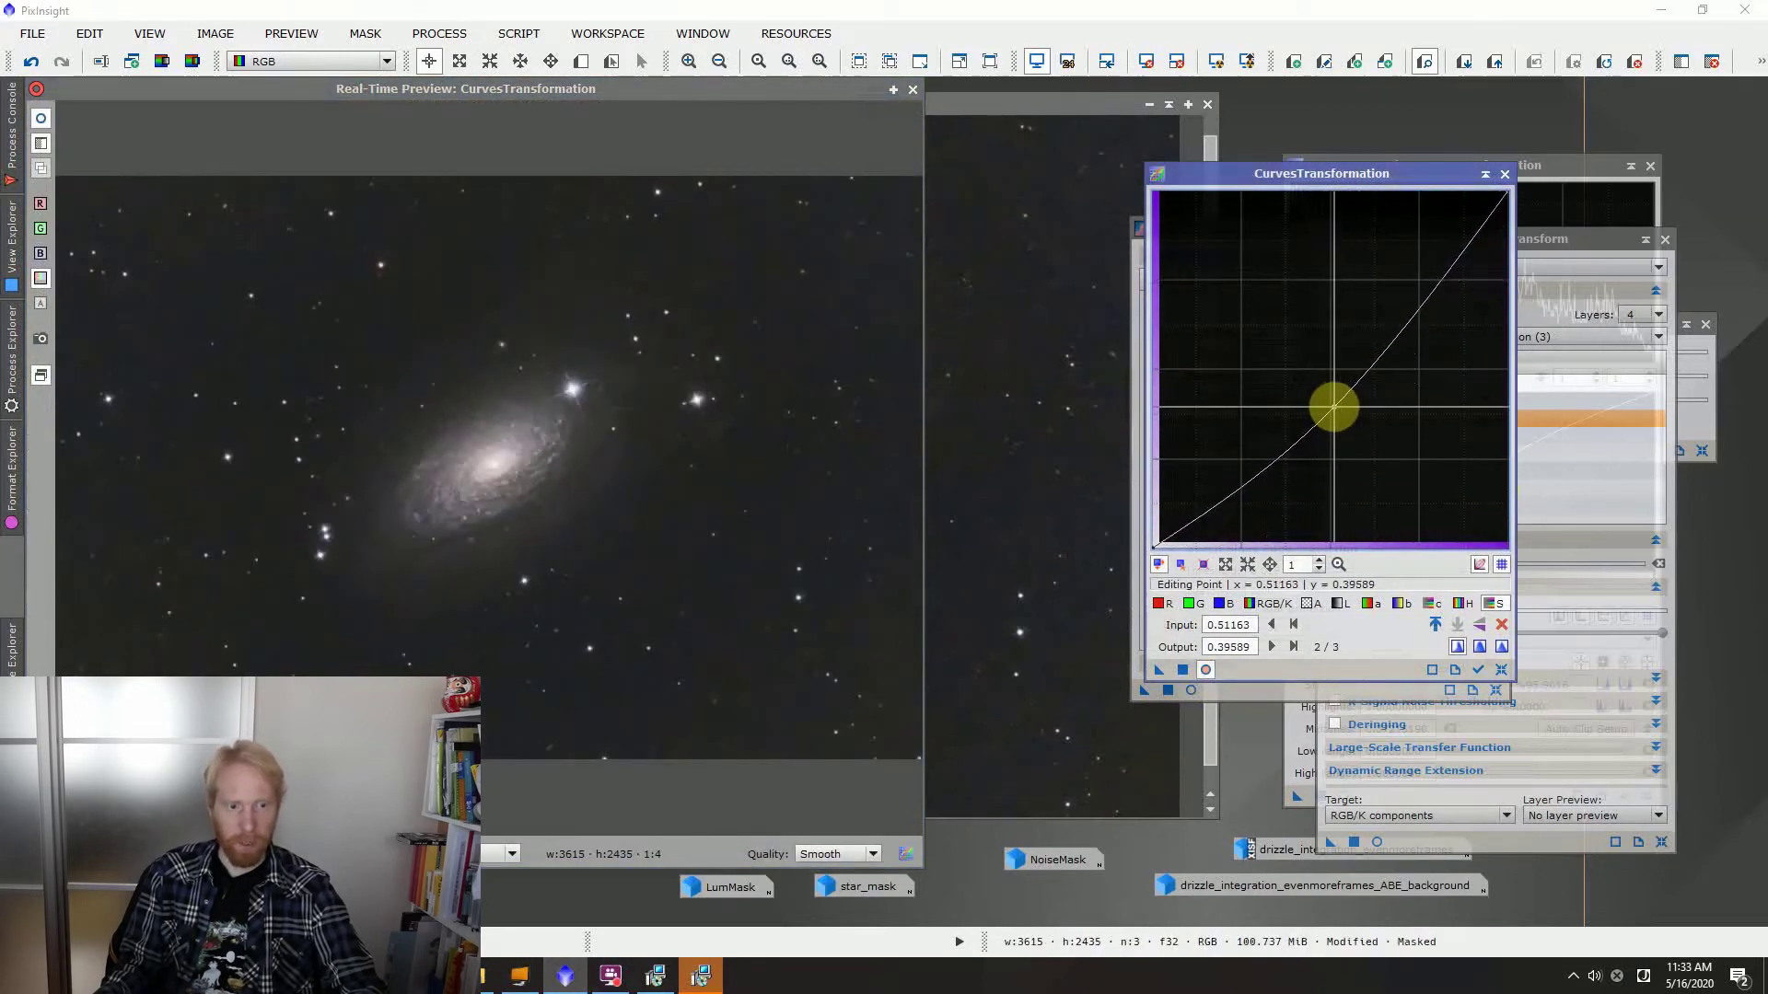
click(912, 90)
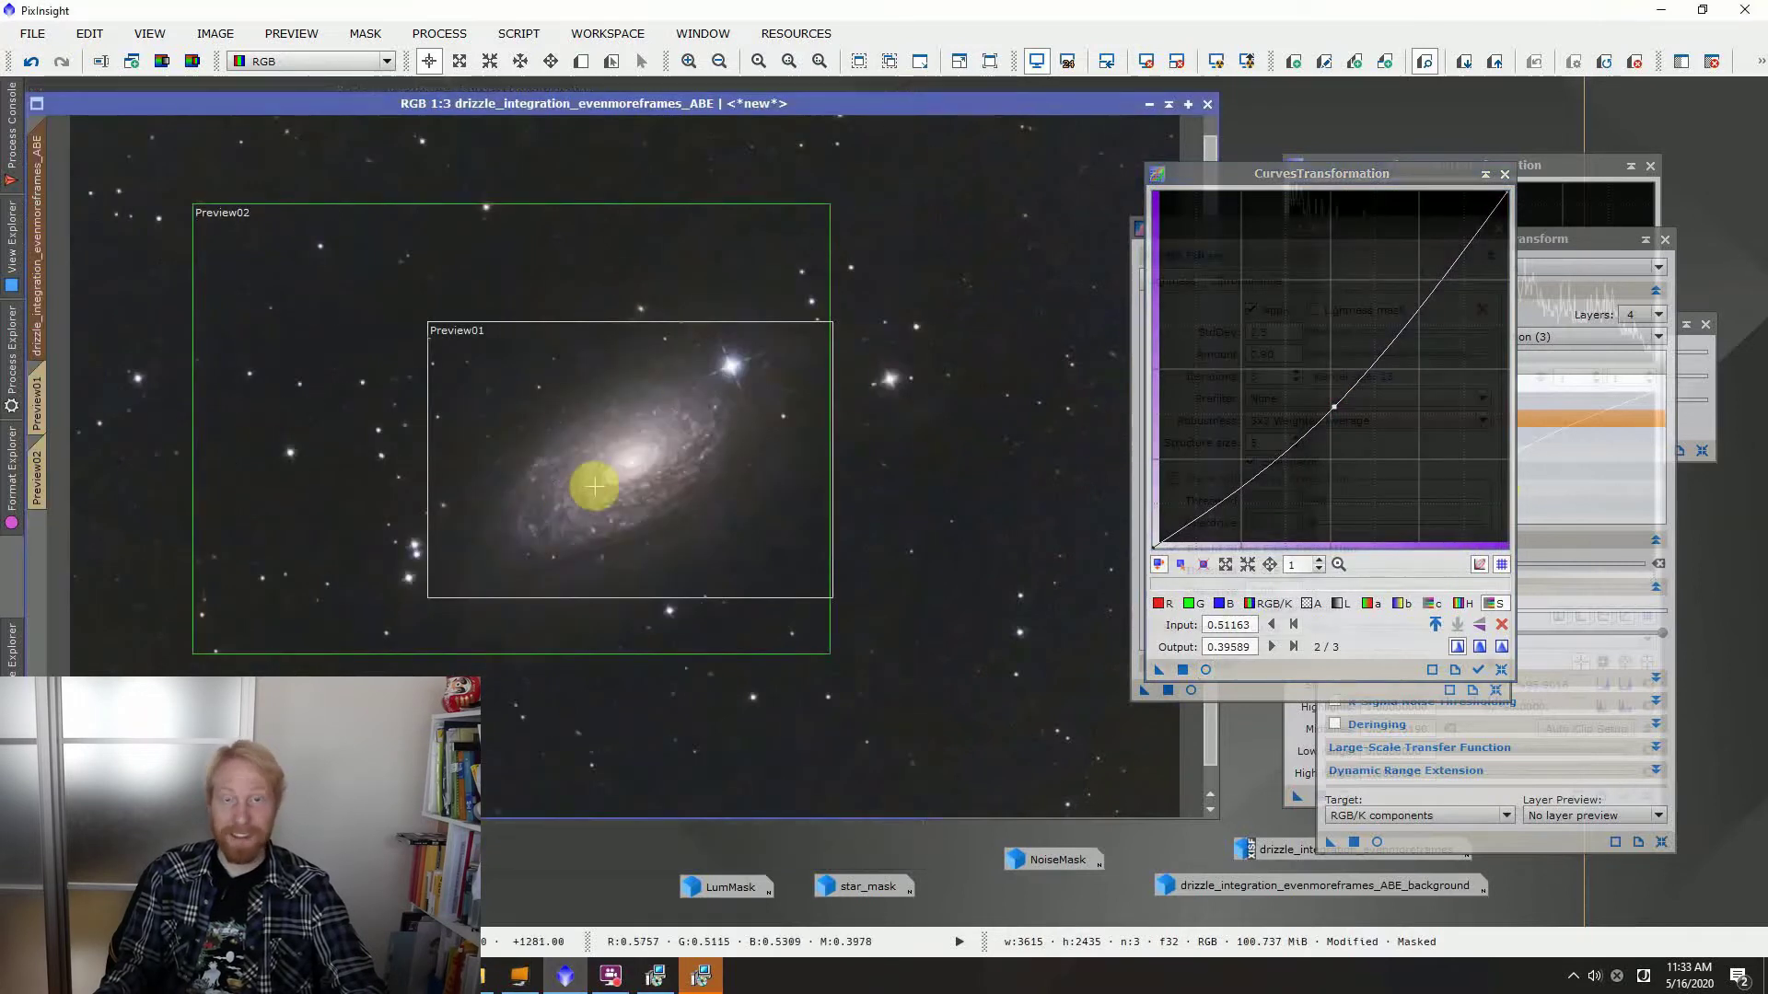
click(1505, 174)
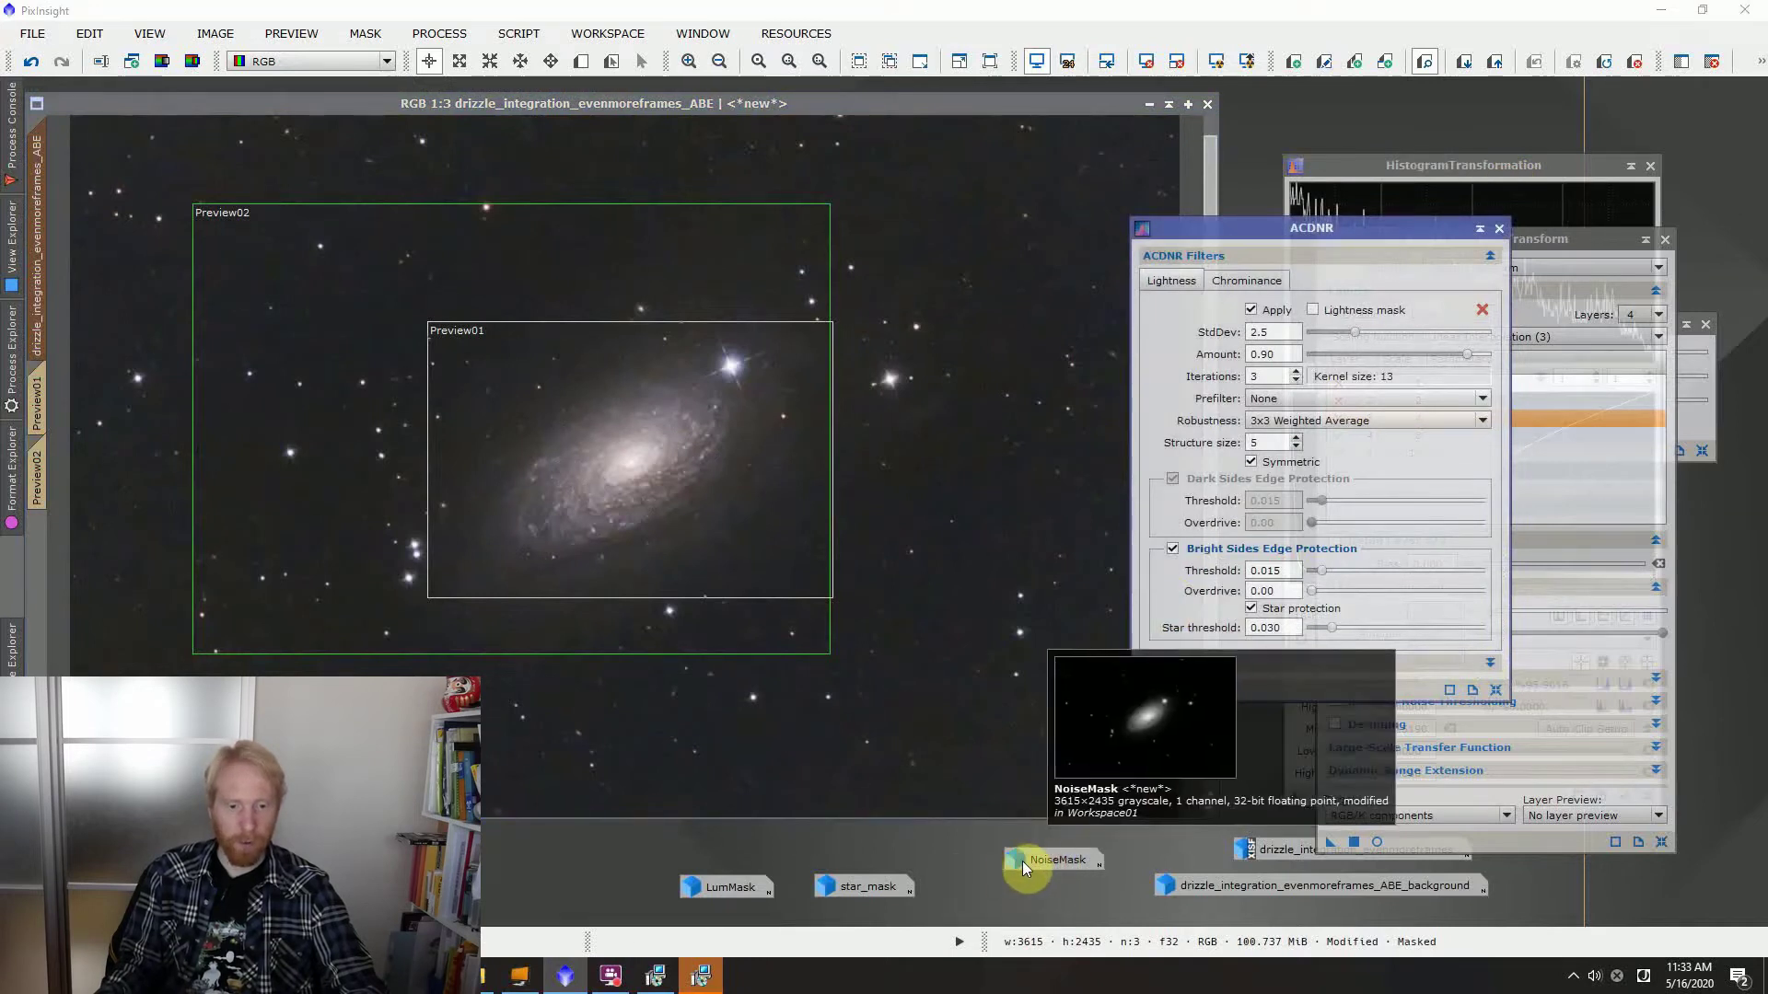
Remove the mask from the galaxy image and extract its lightness as a separate grayscale image
drag(1052, 865, 1006, 896)
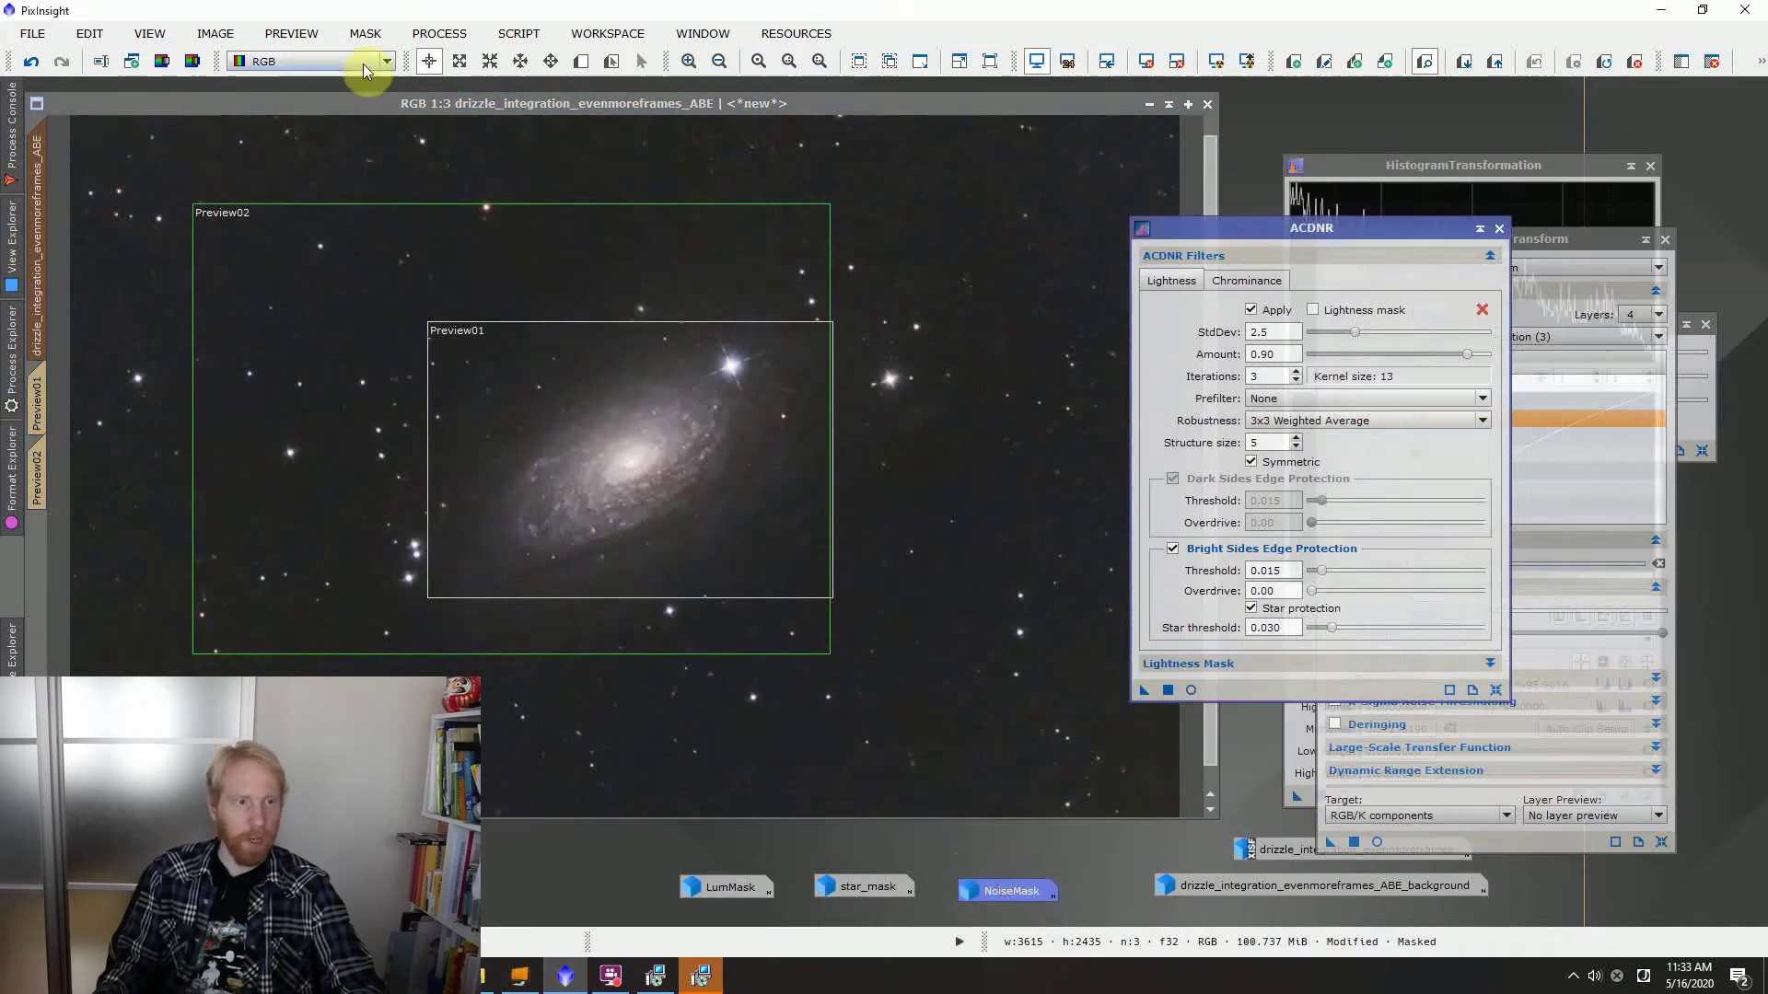
click(383, 104)
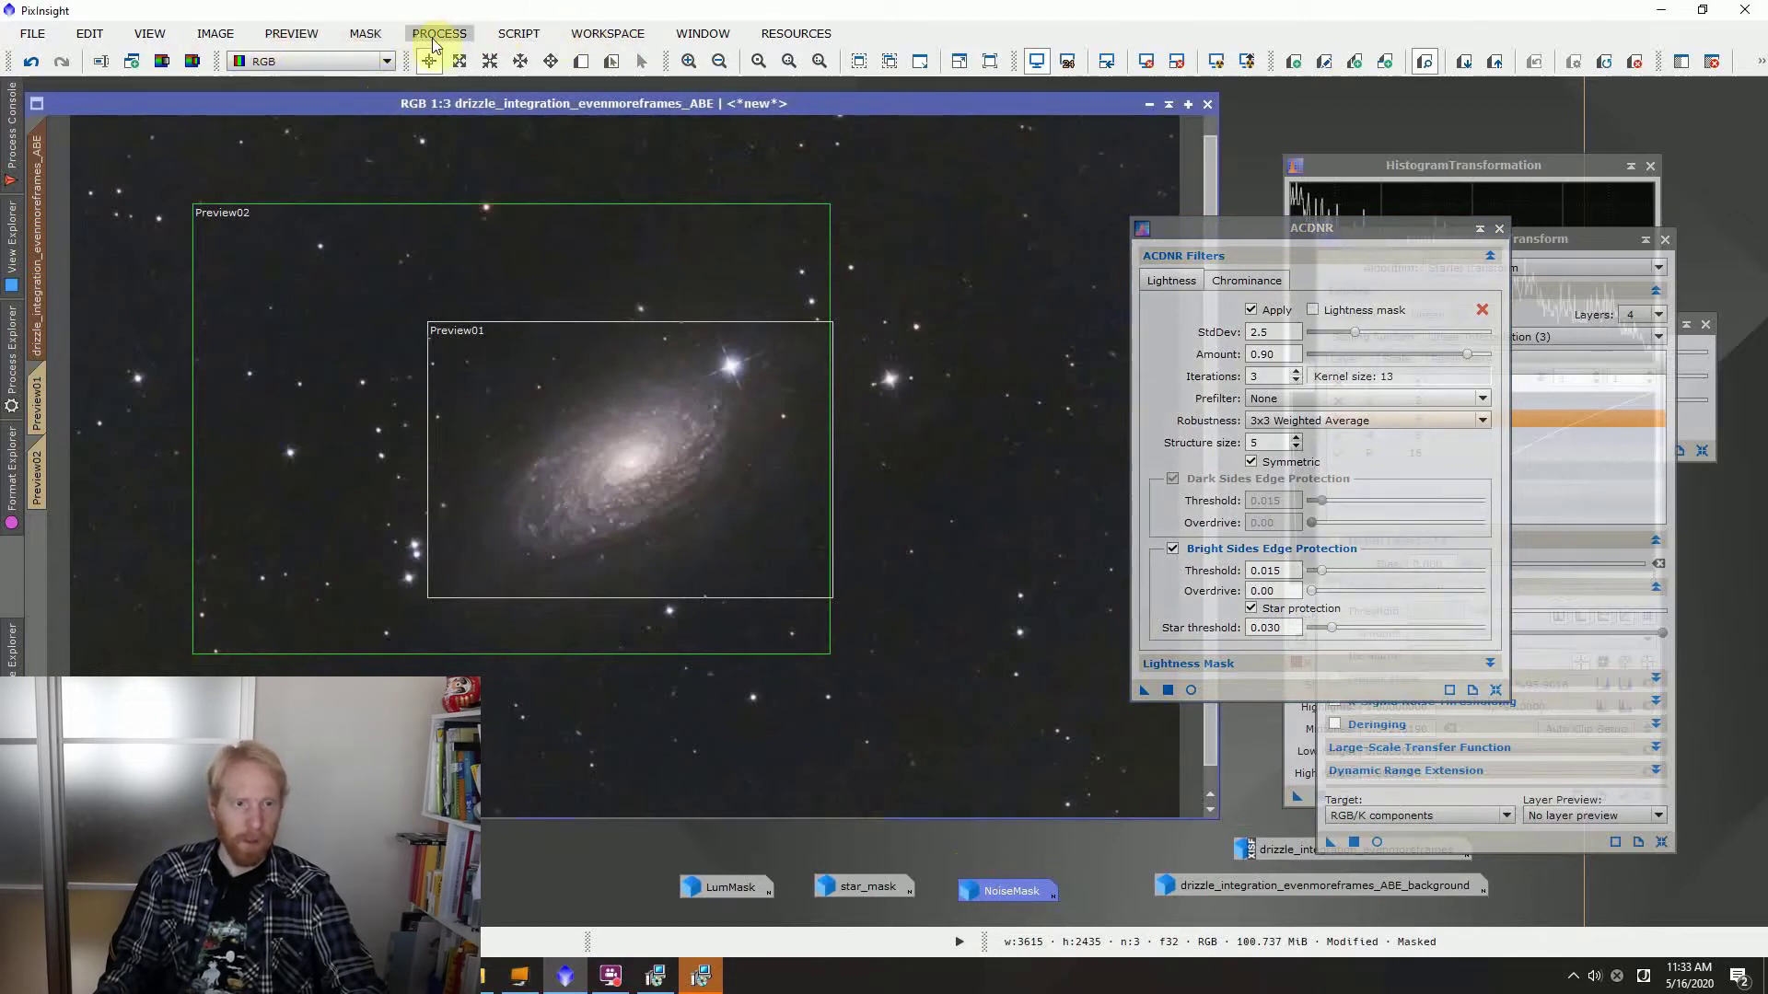
click(340, 39)
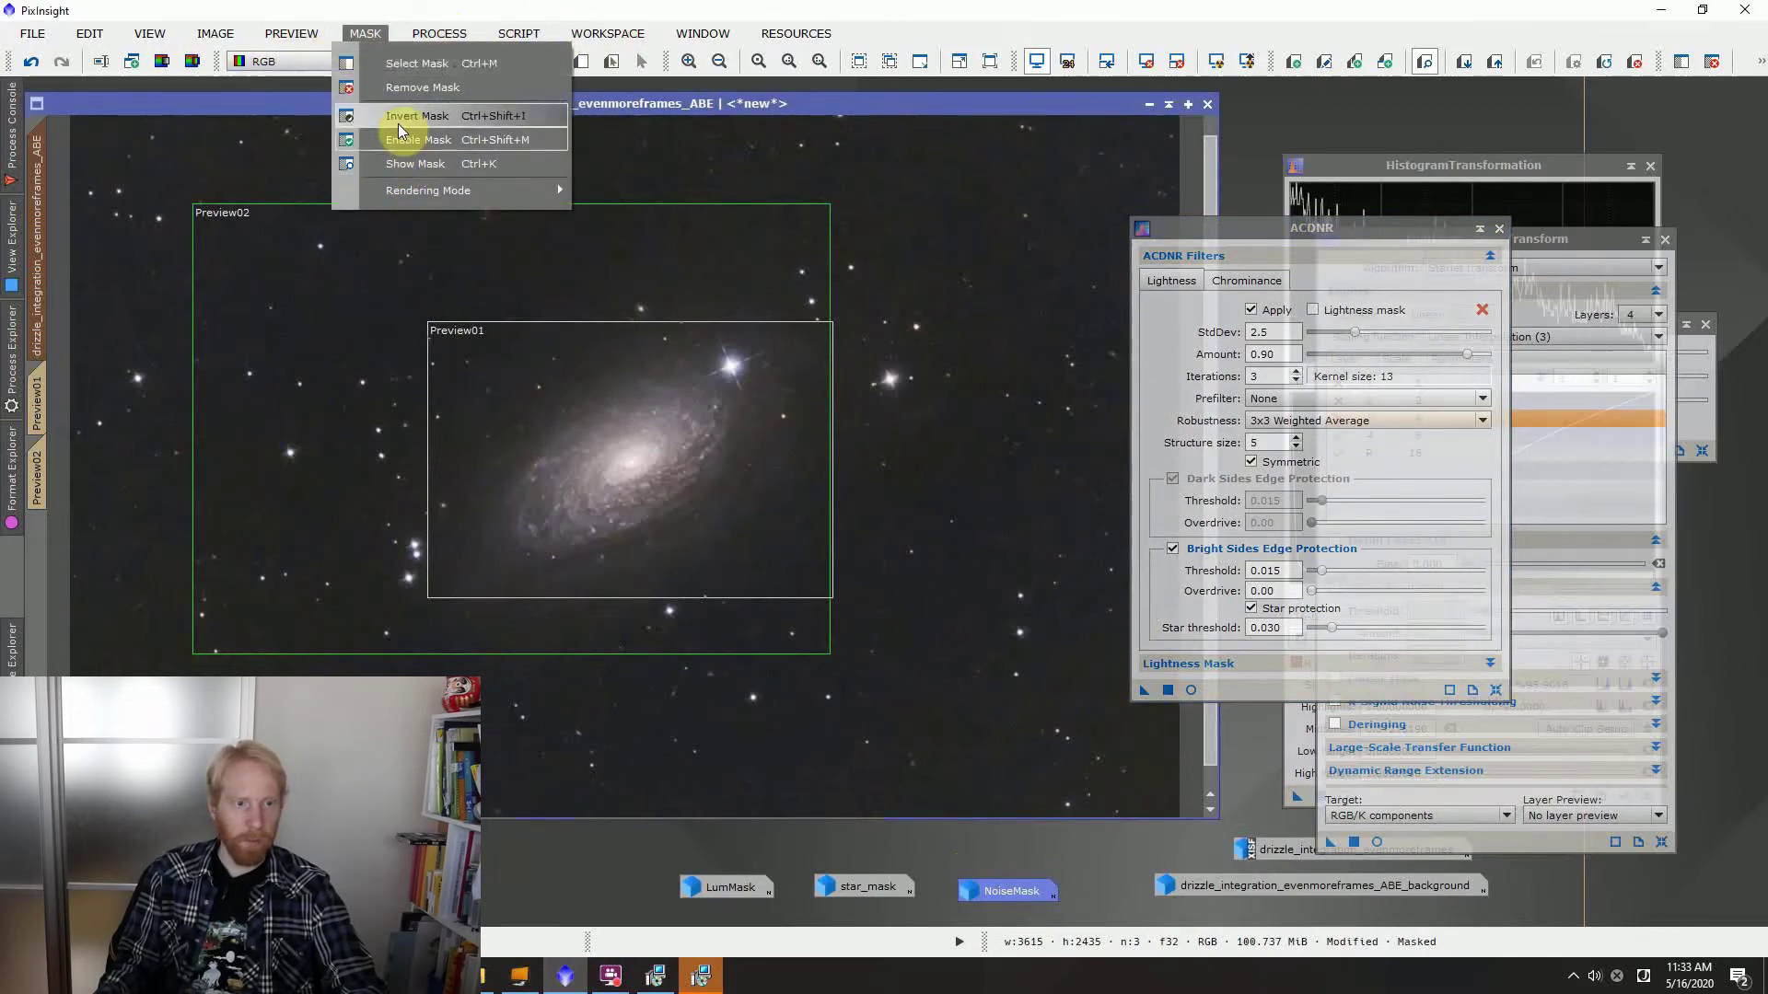
click(396, 87)
click(163, 64)
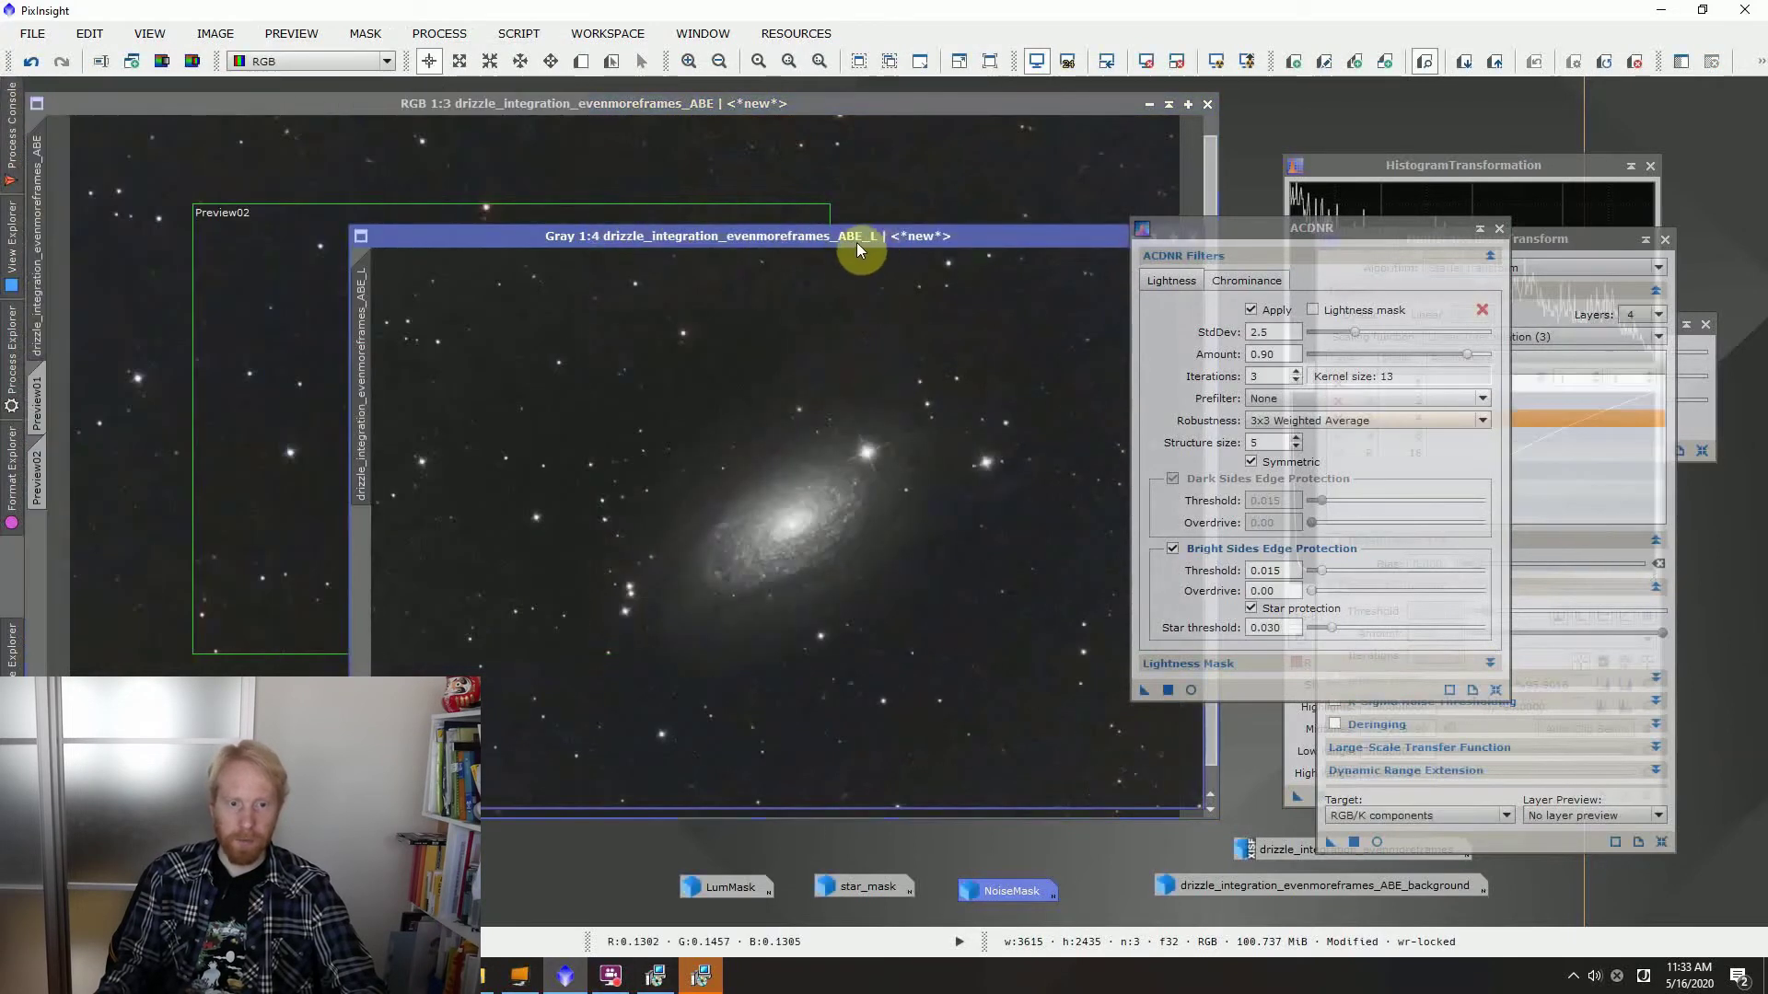
drag(852, 243, 539, 160)
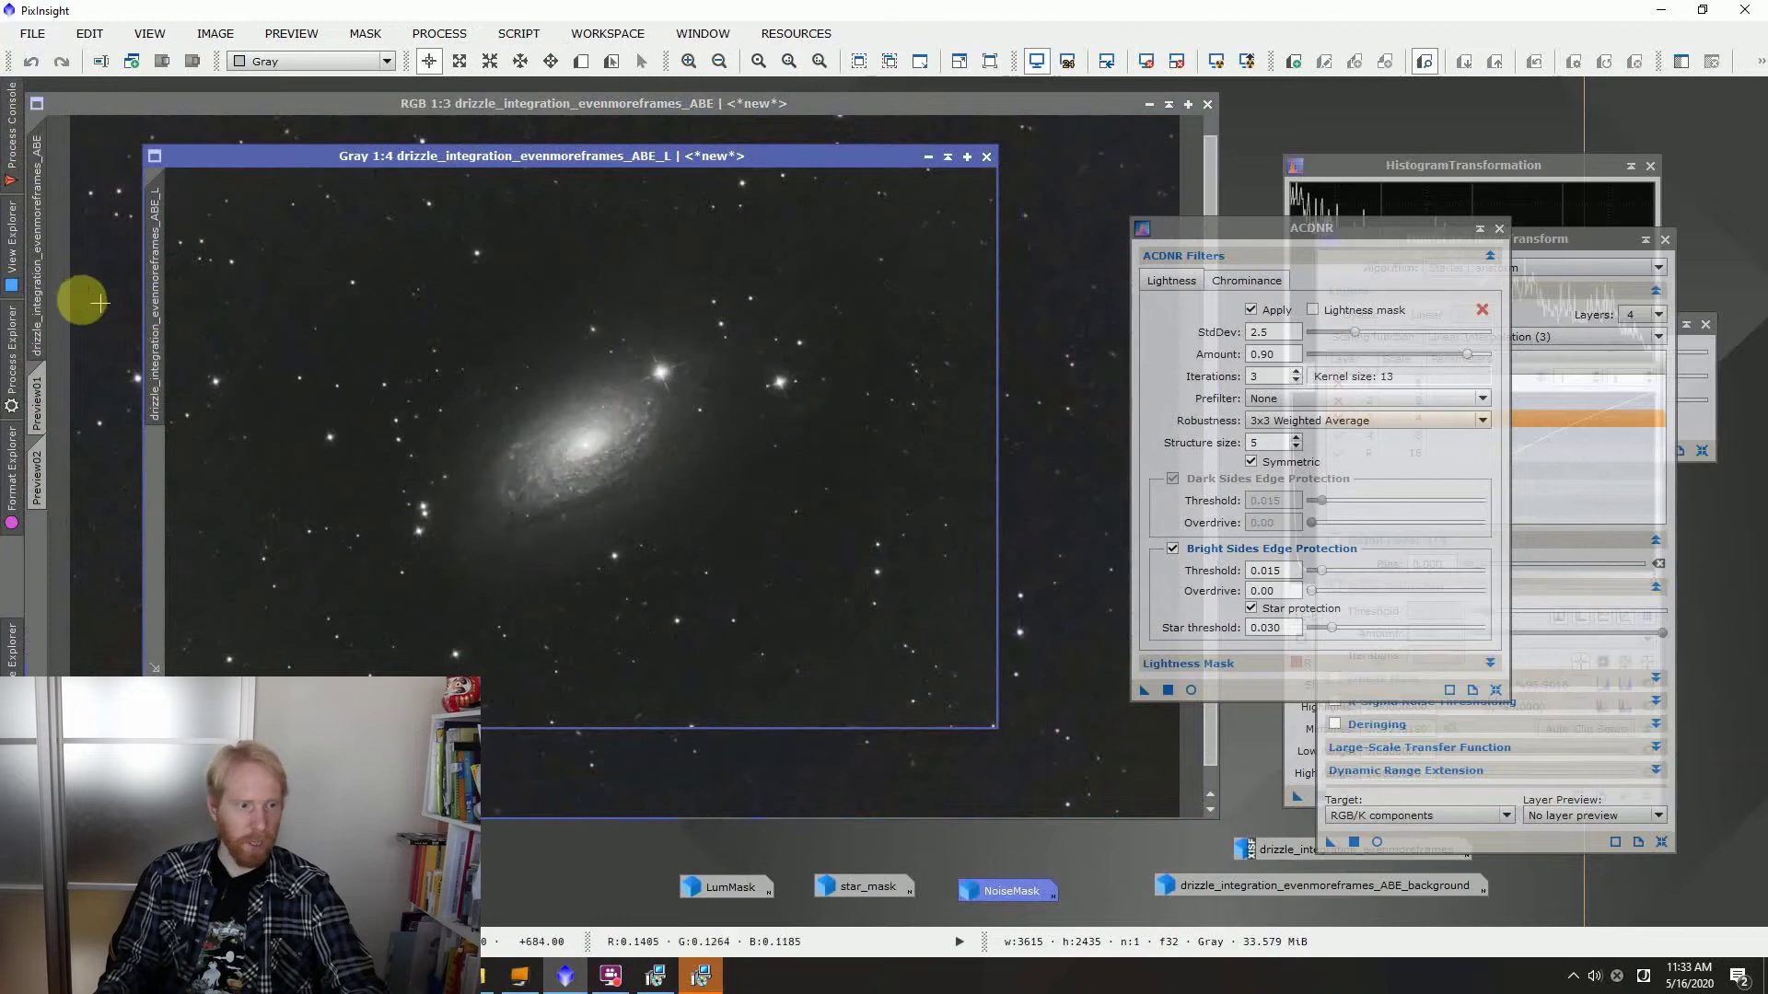
Open HistogramTransformation, reset its settings, and start a real-time preview of the extracted lightness image
click(13, 350)
scroll(156, 433, down, 8)
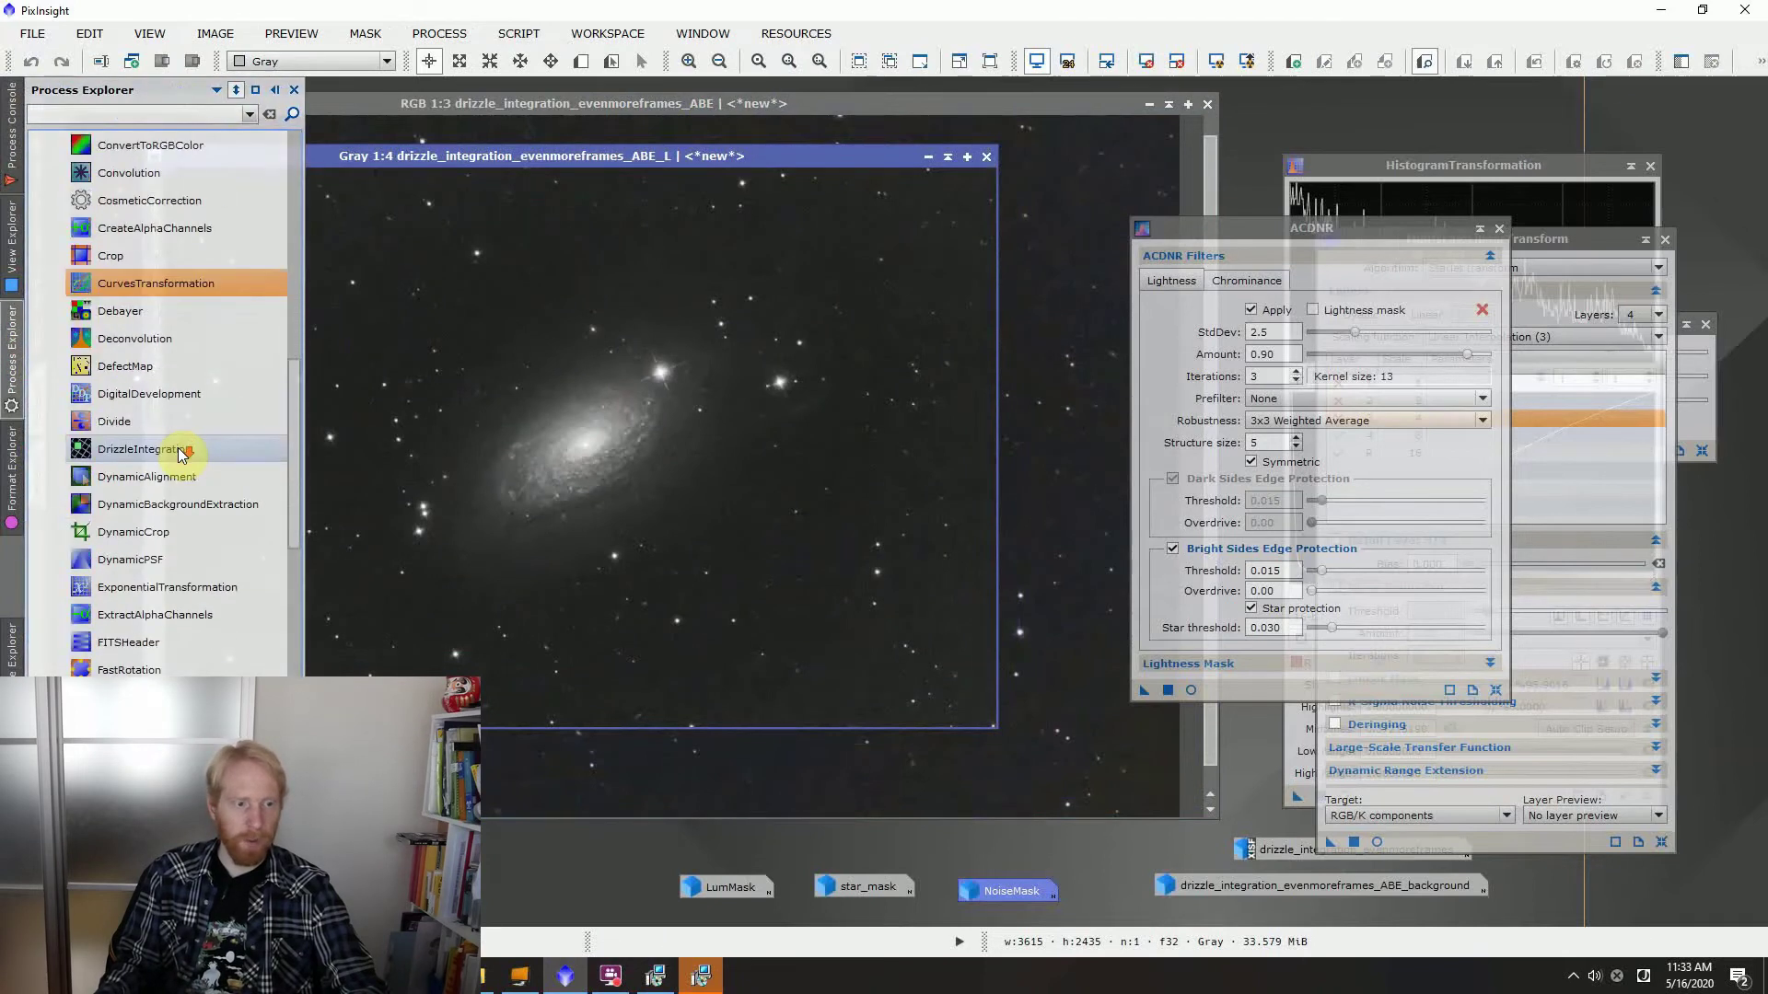
scroll(156, 414, down, 1)
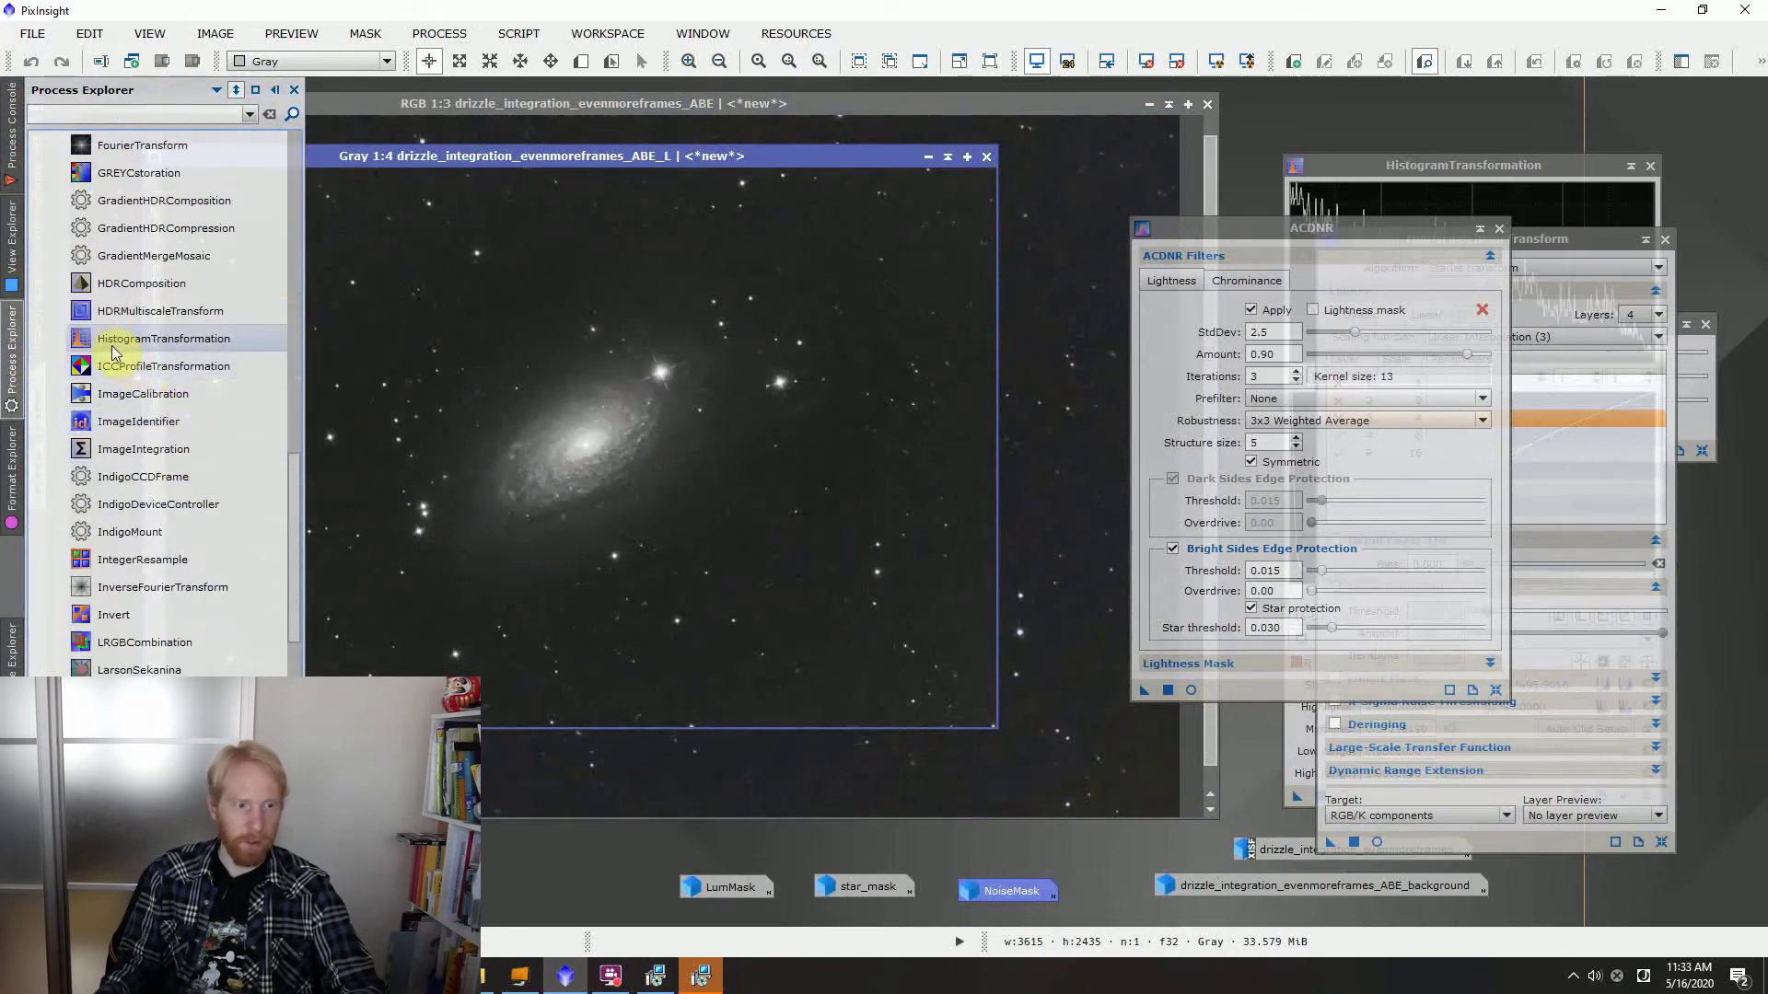
double_click(115, 339)
click(1647, 796)
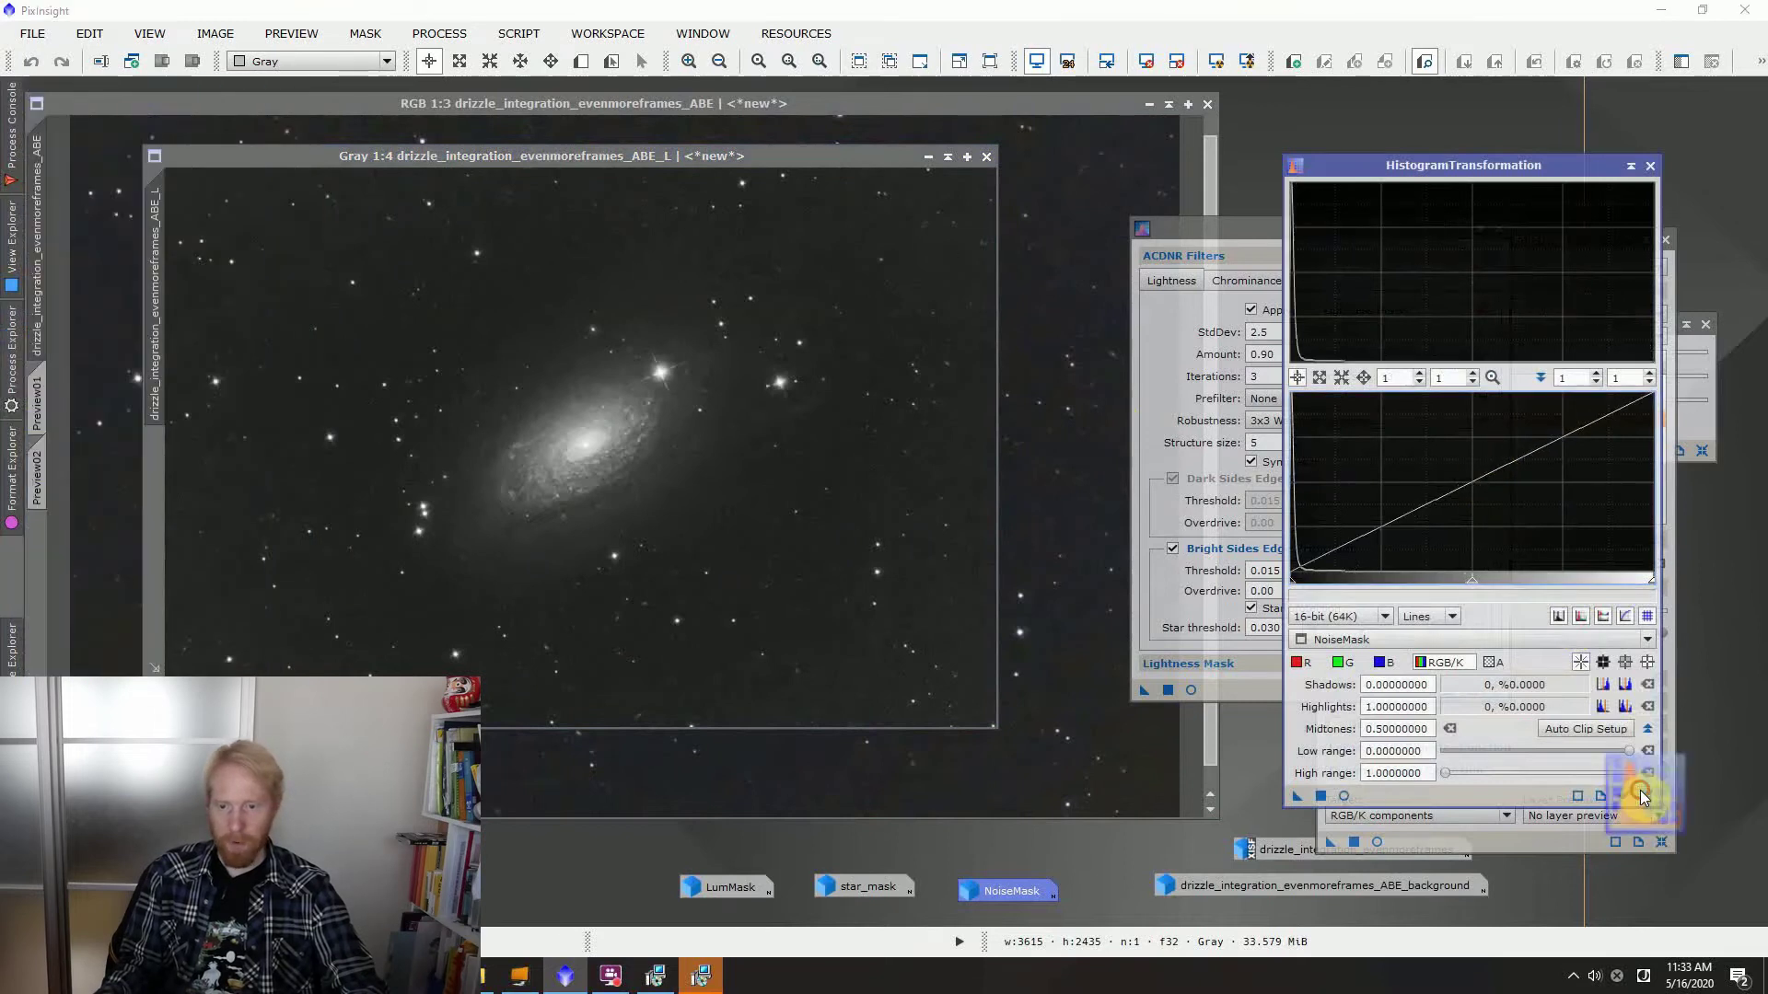
scroll(1349, 511, up, 4)
scroll(1349, 510, up, 8)
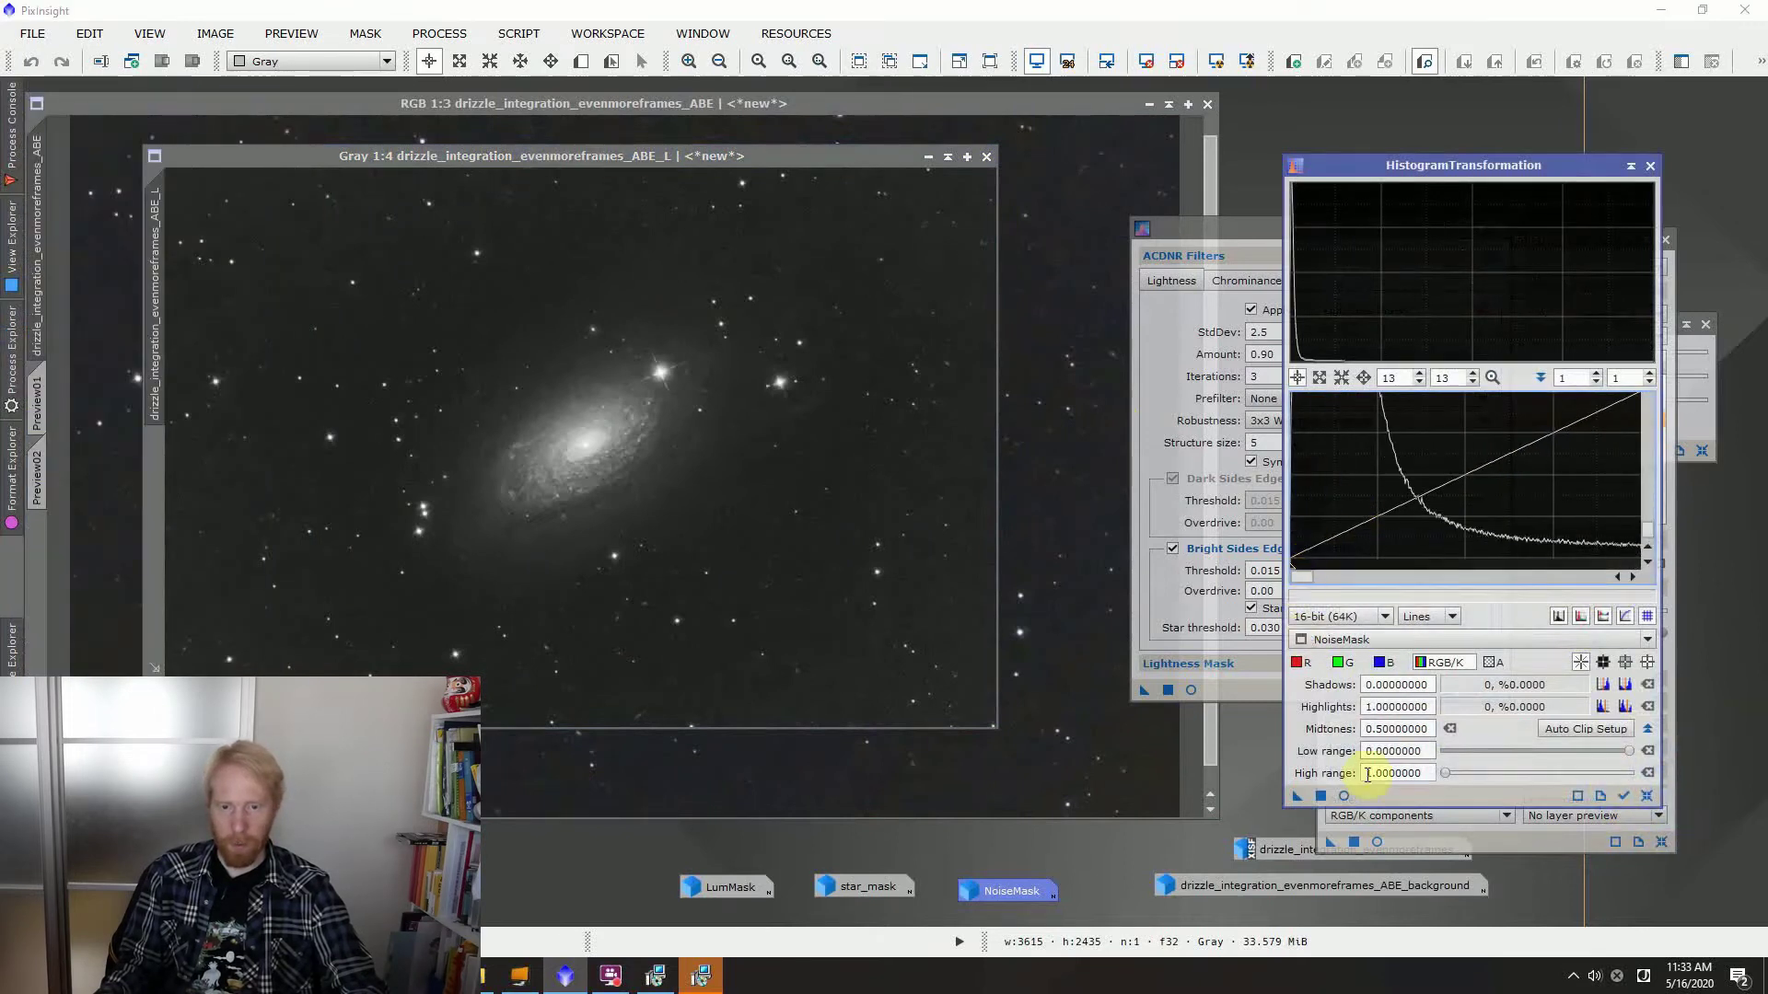
click(1345, 796)
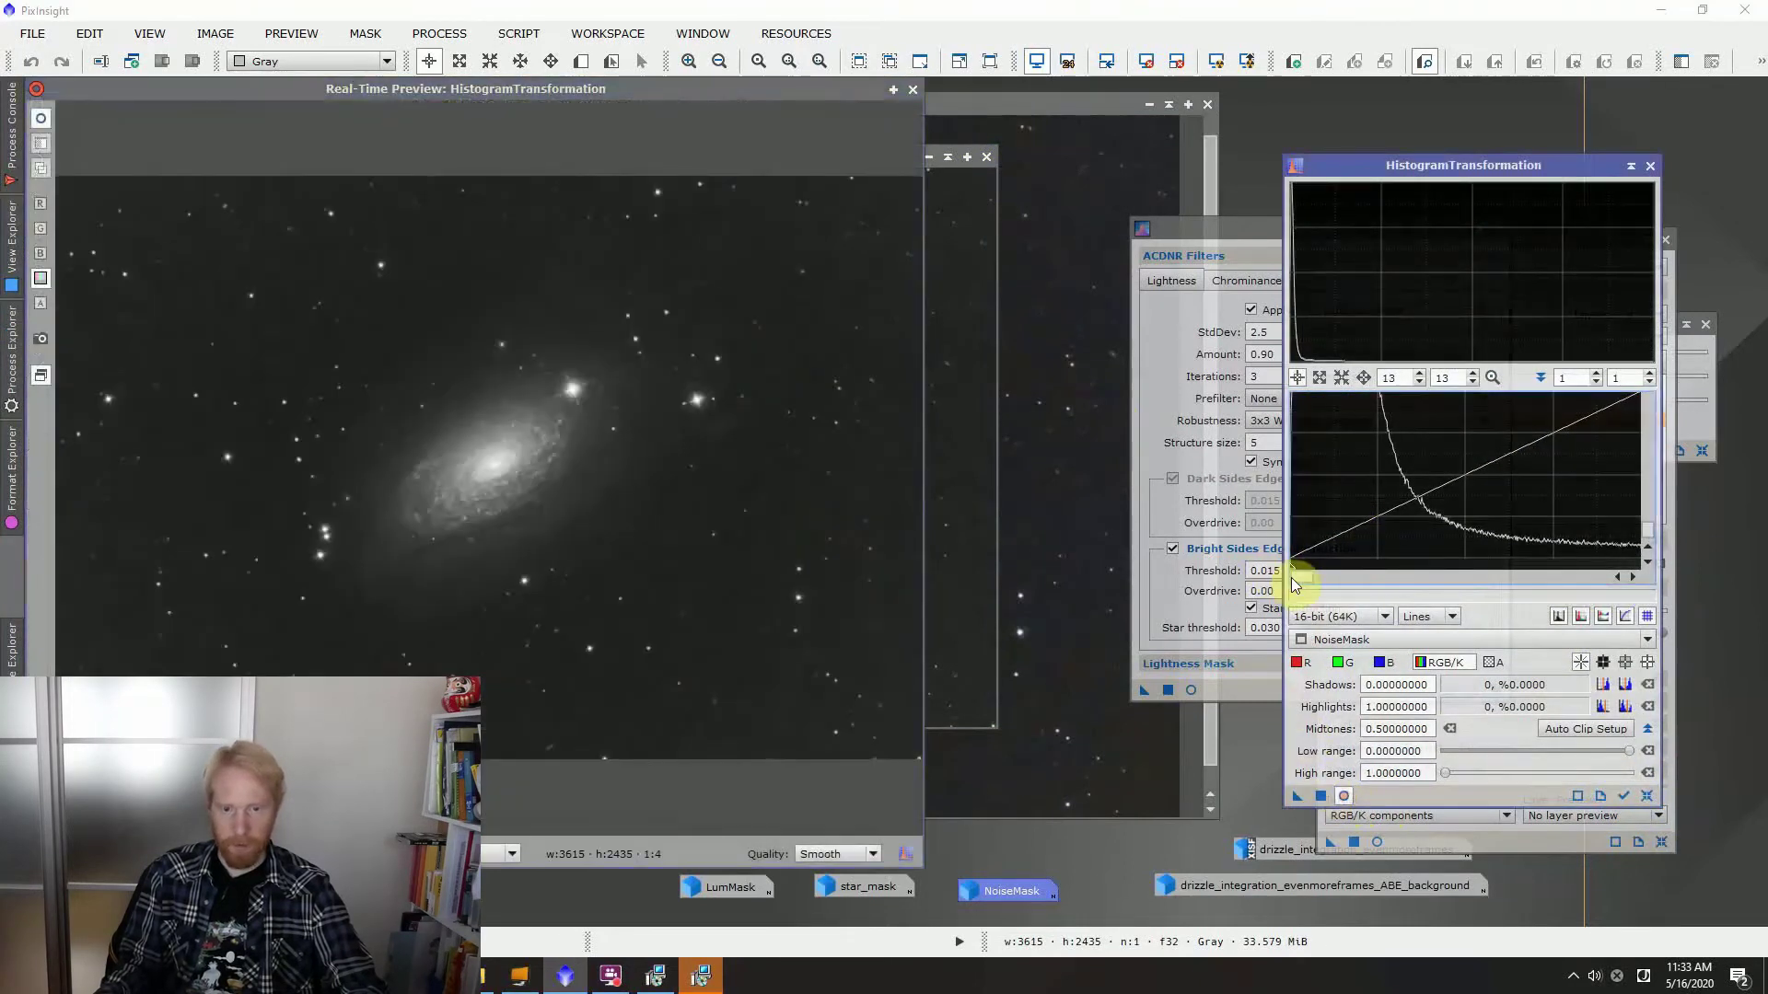
Choose drizzle_integration_evenmoreframes_ABE_L as the histogram's view in HistogramTransformation
drag(1293, 573, 1536, 574)
scroll(1473, 515, down, 12)
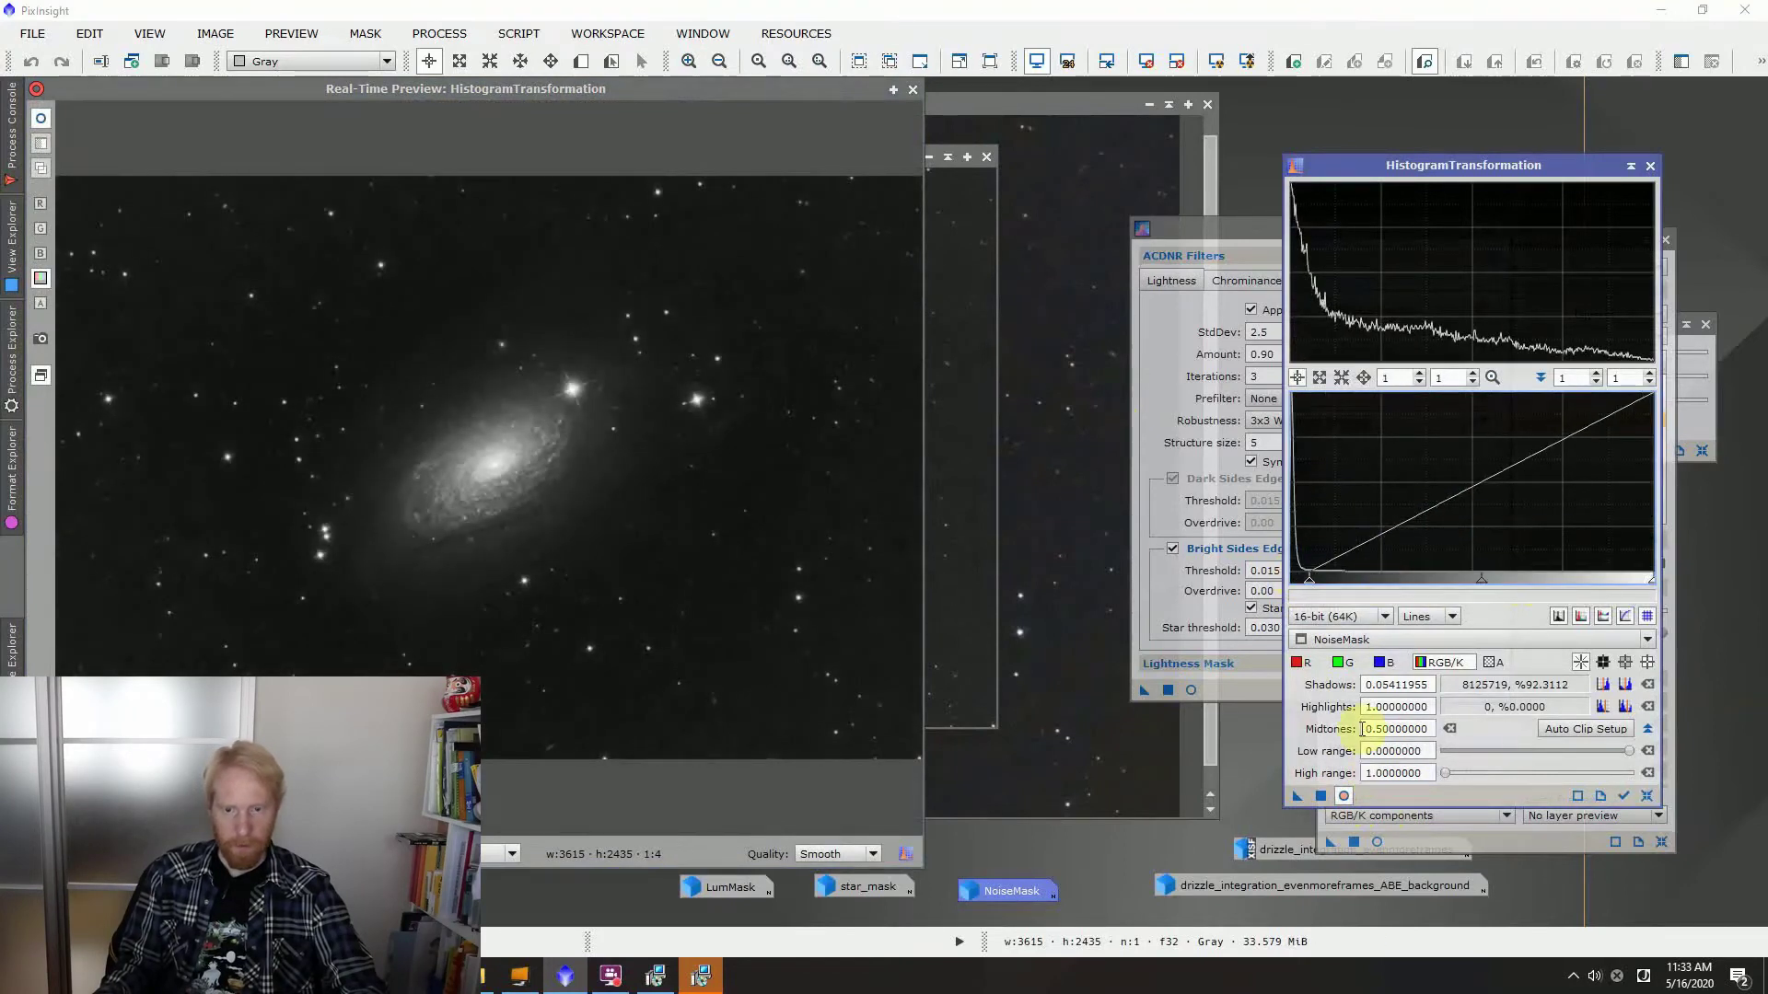
click(1364, 649)
click(1394, 764)
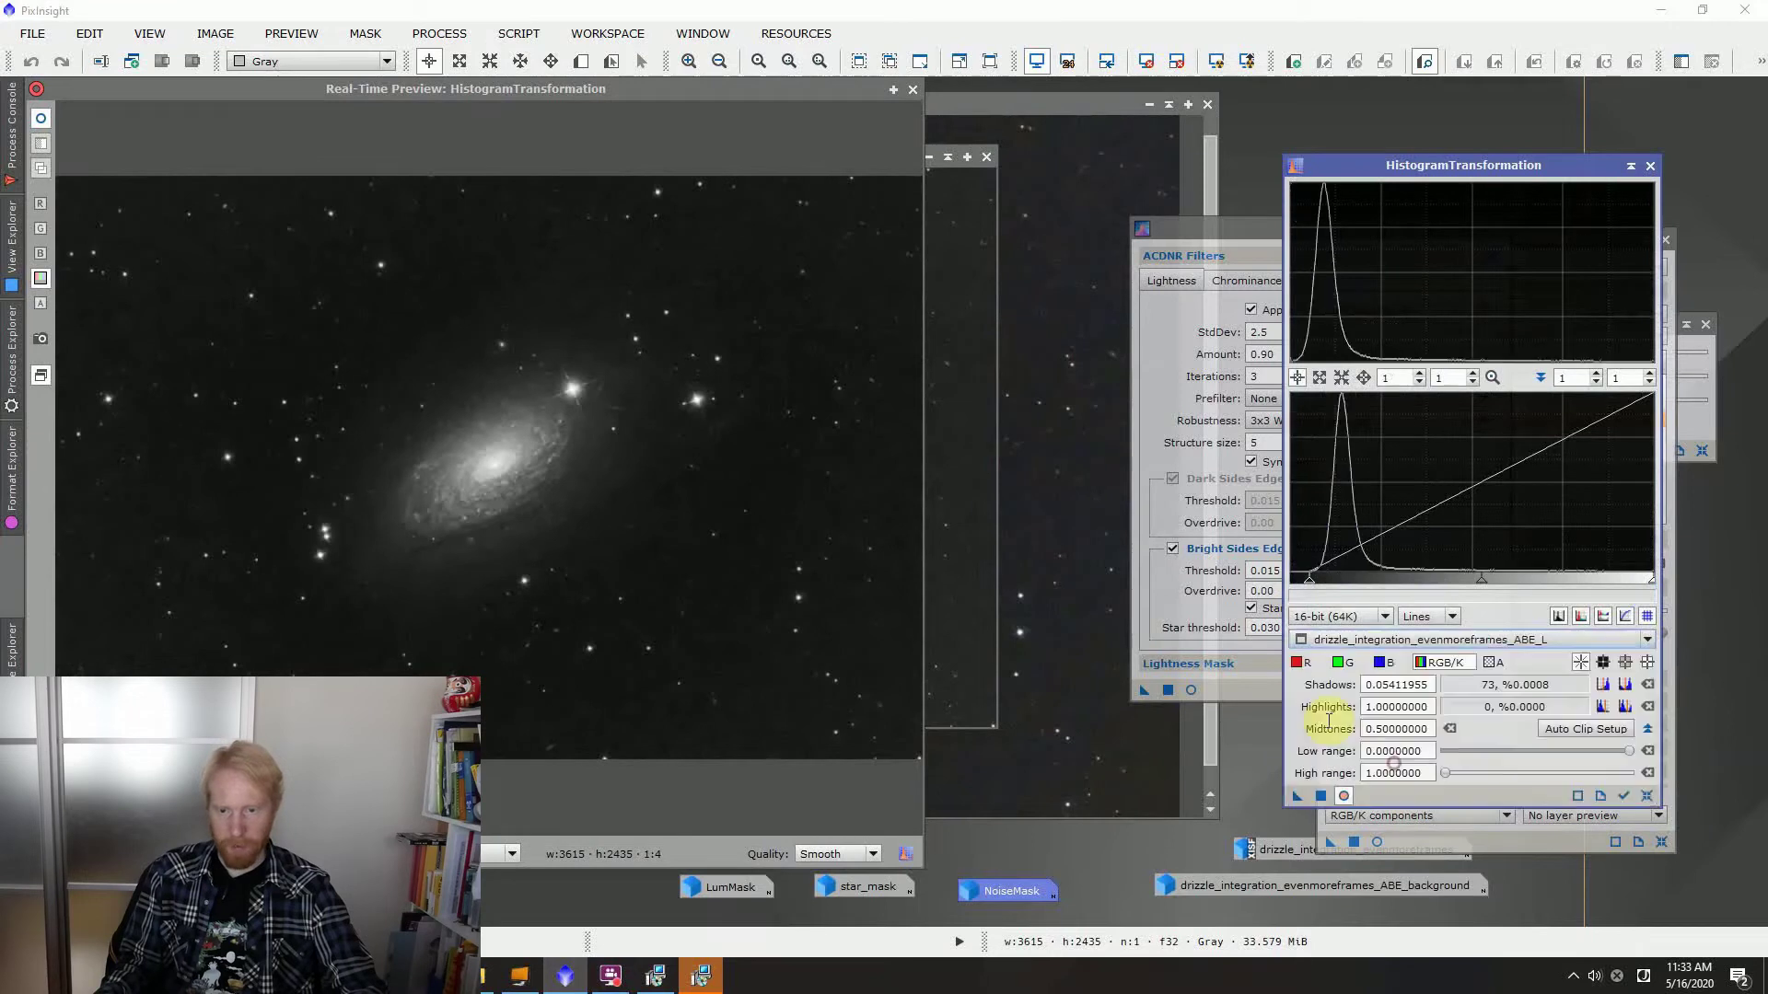
Set the shadows to about 0.234 and the midtones to about 0.0057, and apply the histogram stretch to the lightness image
drag(1321, 590, 1362, 599)
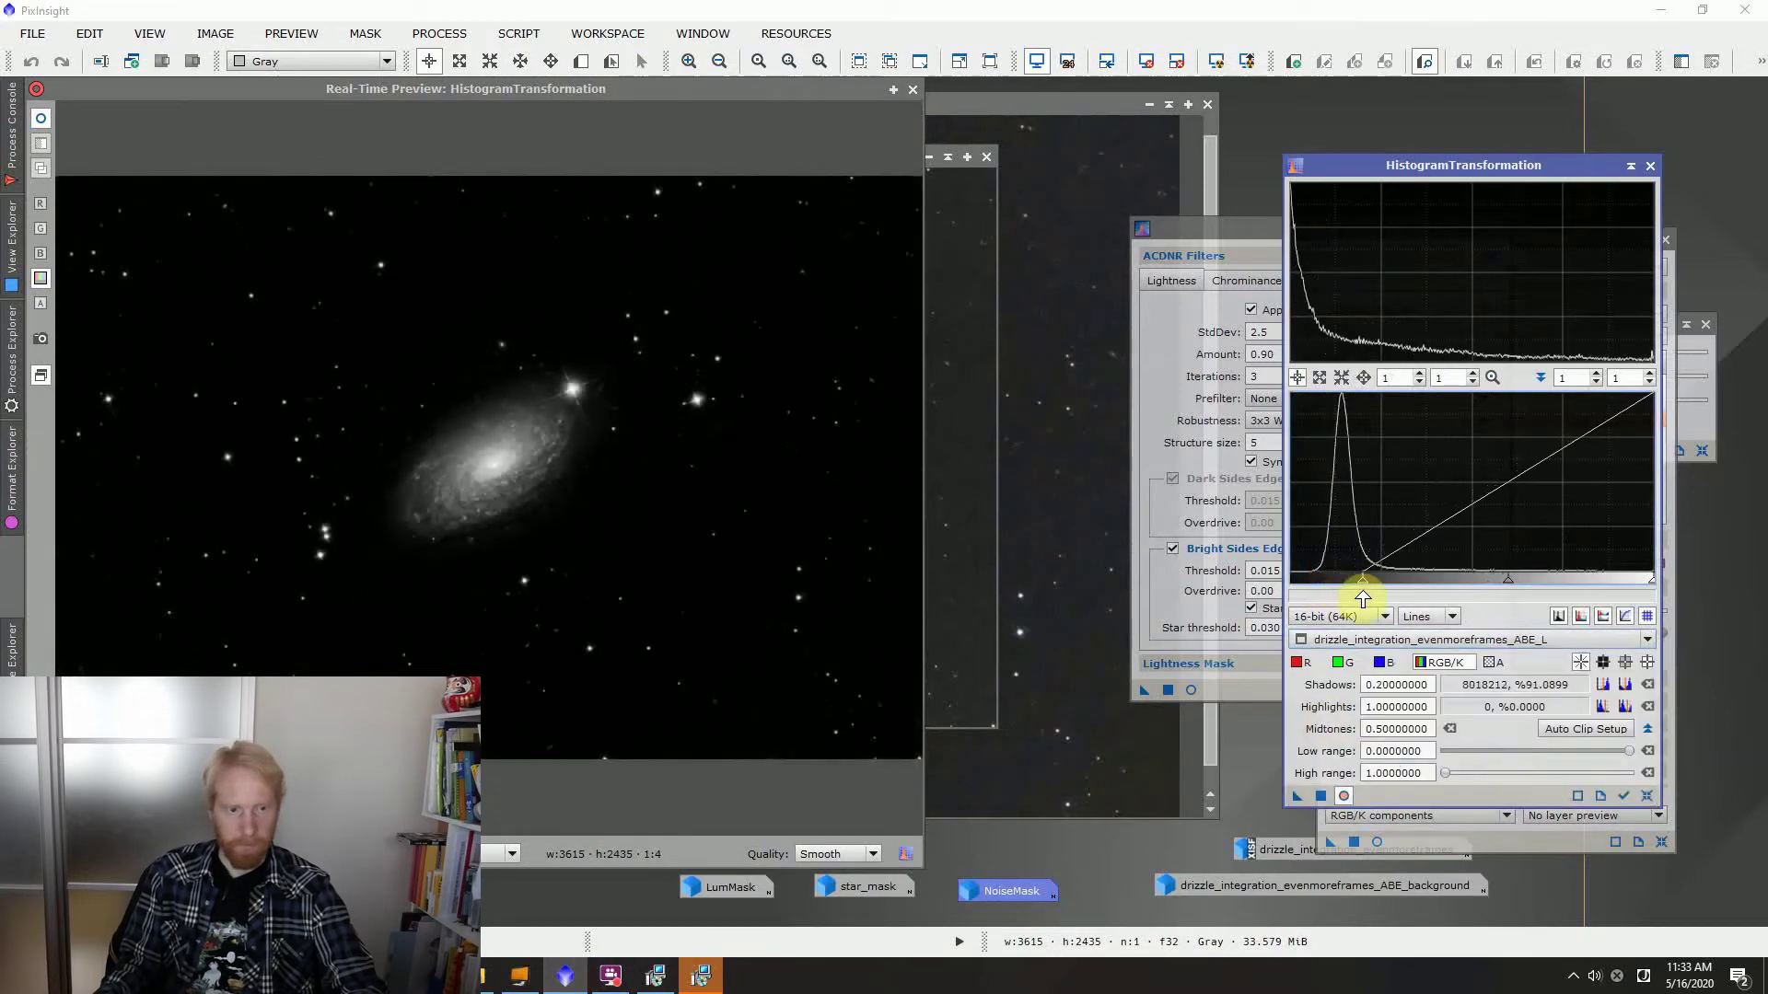
drag(1507, 586, 1409, 580)
scroll(1389, 540, up, 5)
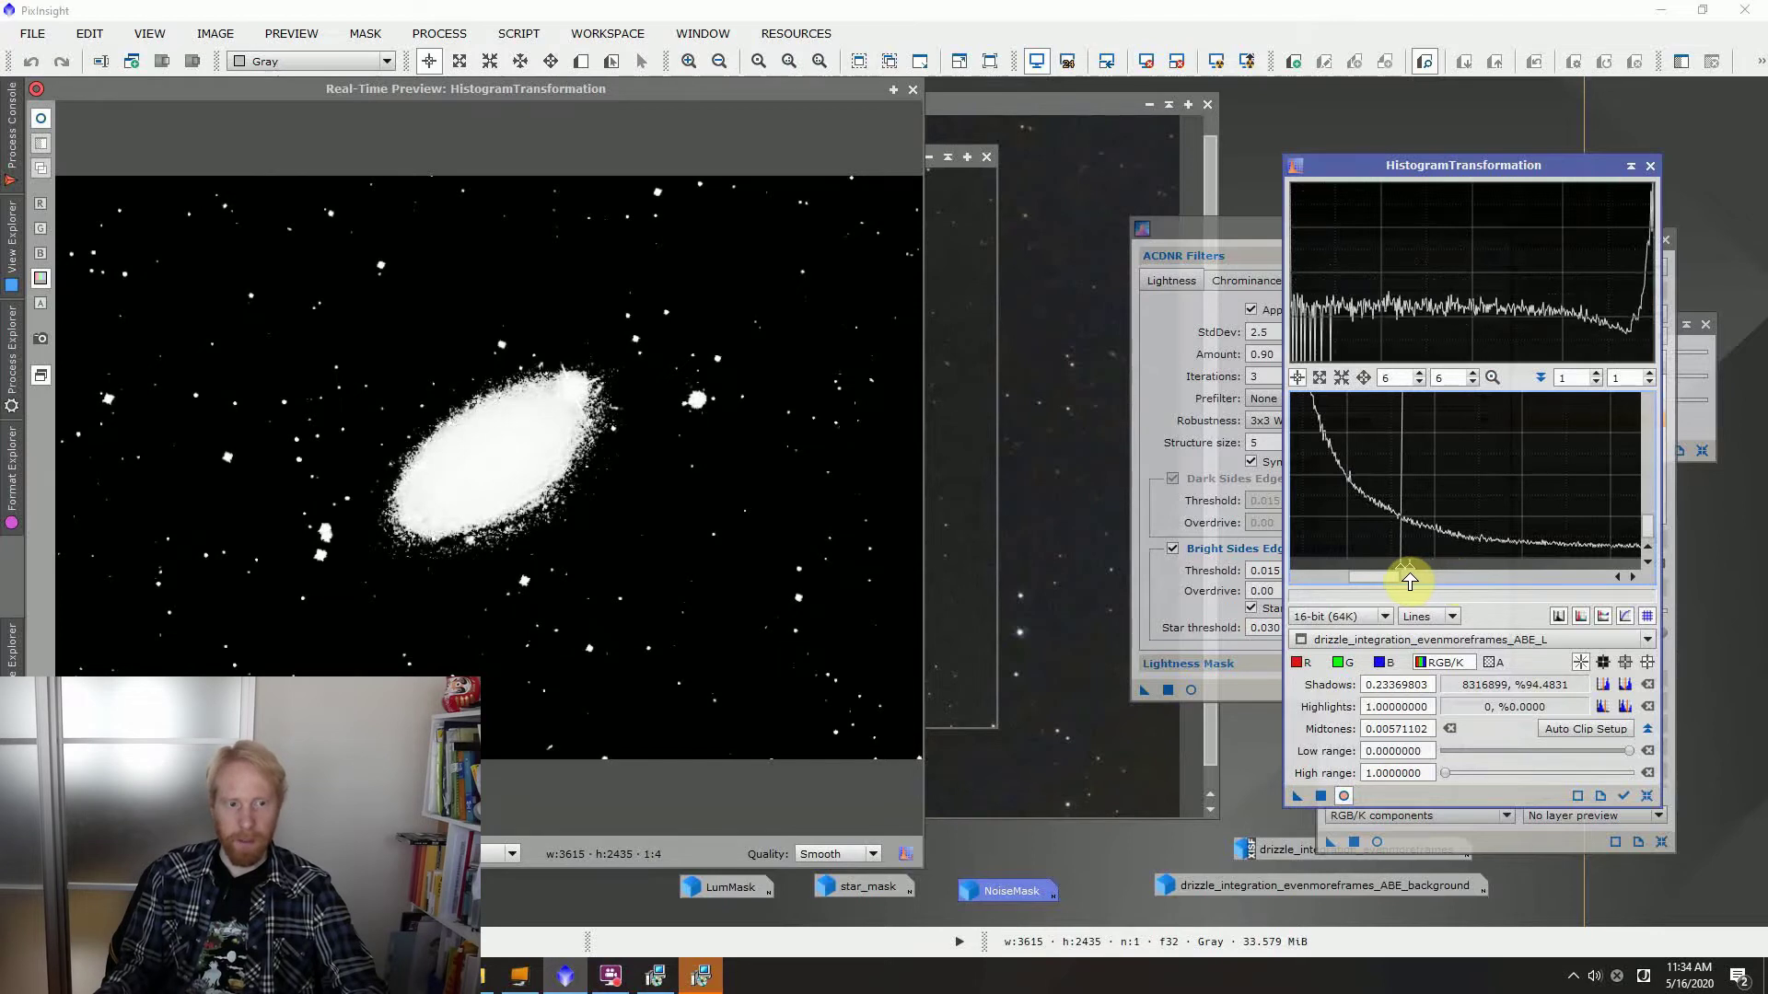
click(913, 88)
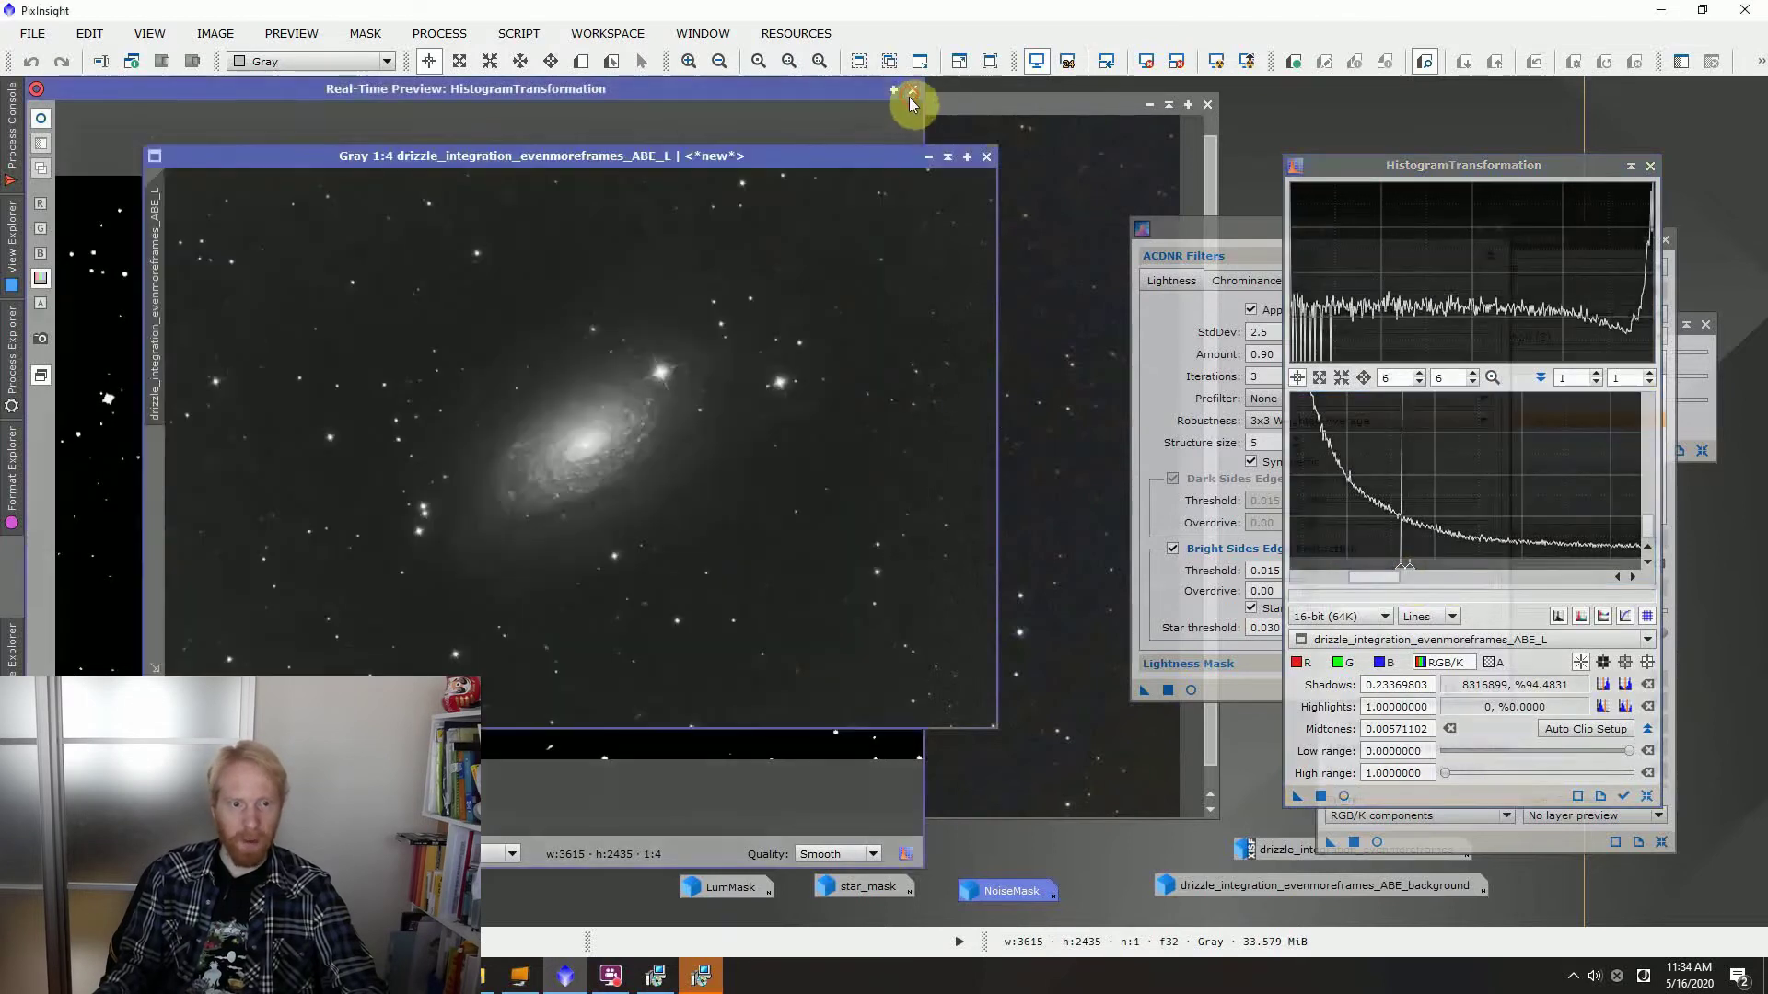
drag(1297, 798, 661, 474)
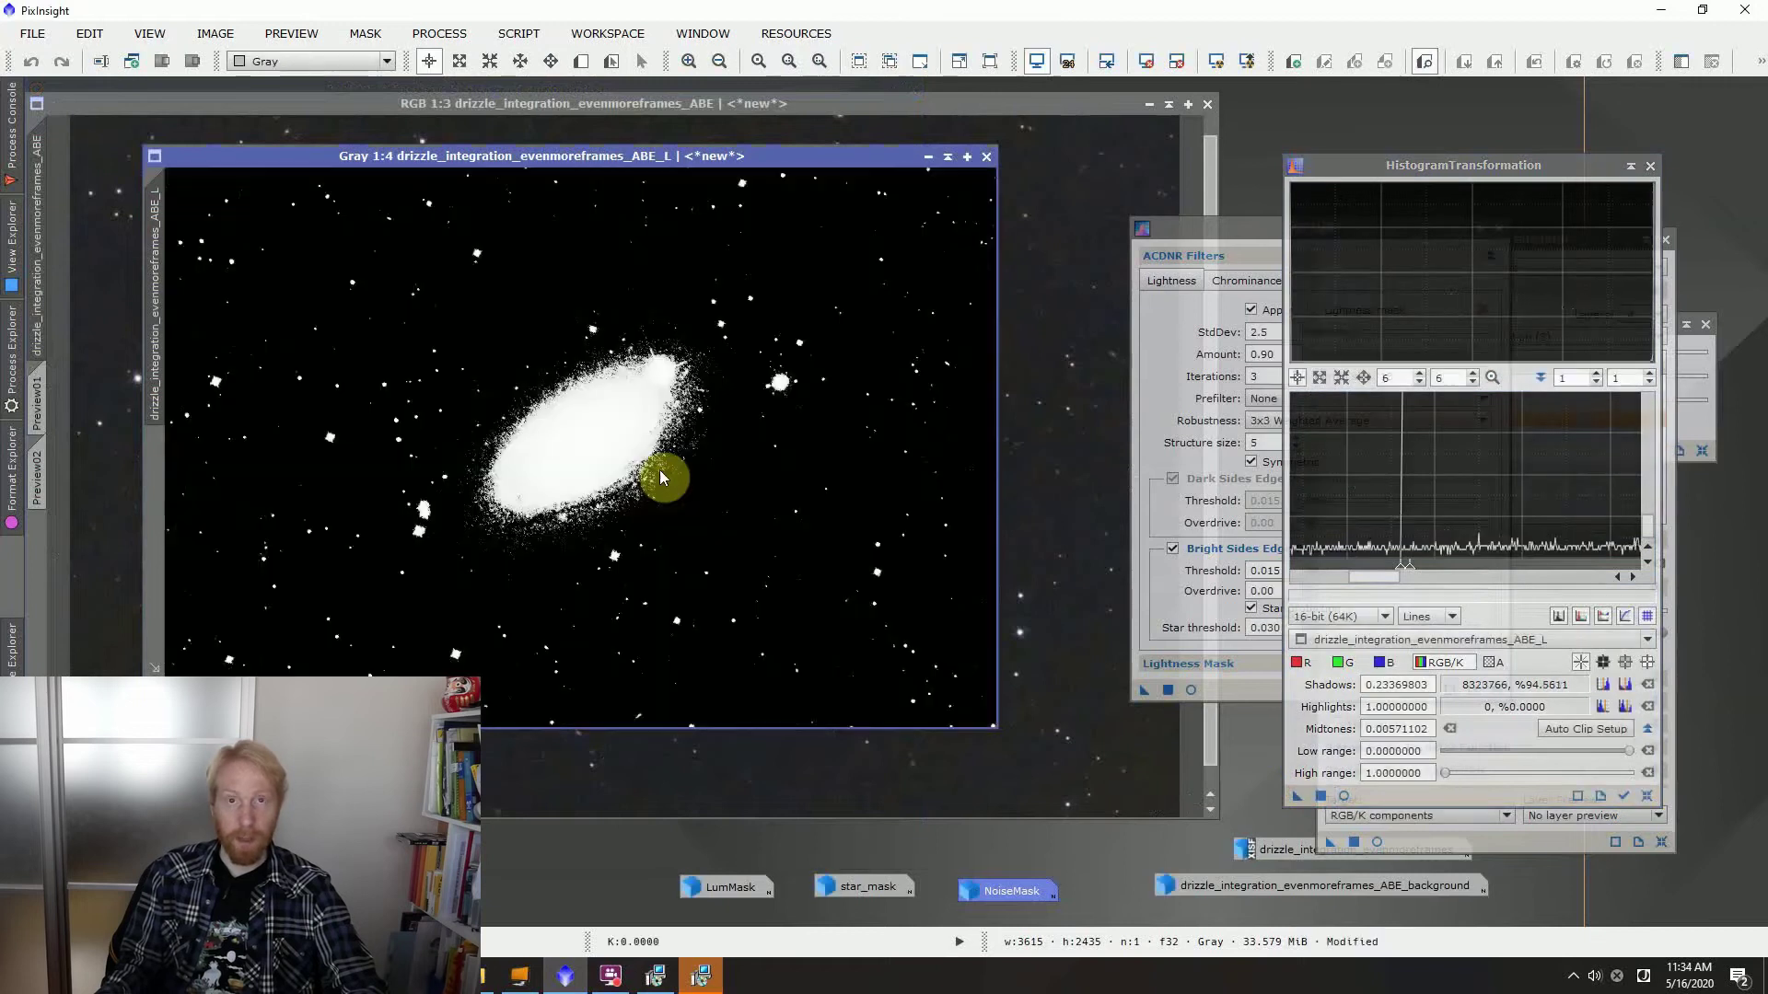
Disable layer 4 in MultiscaleLinearTransform and apply the transform to the stretched lightness image to soften it
click(13, 373)
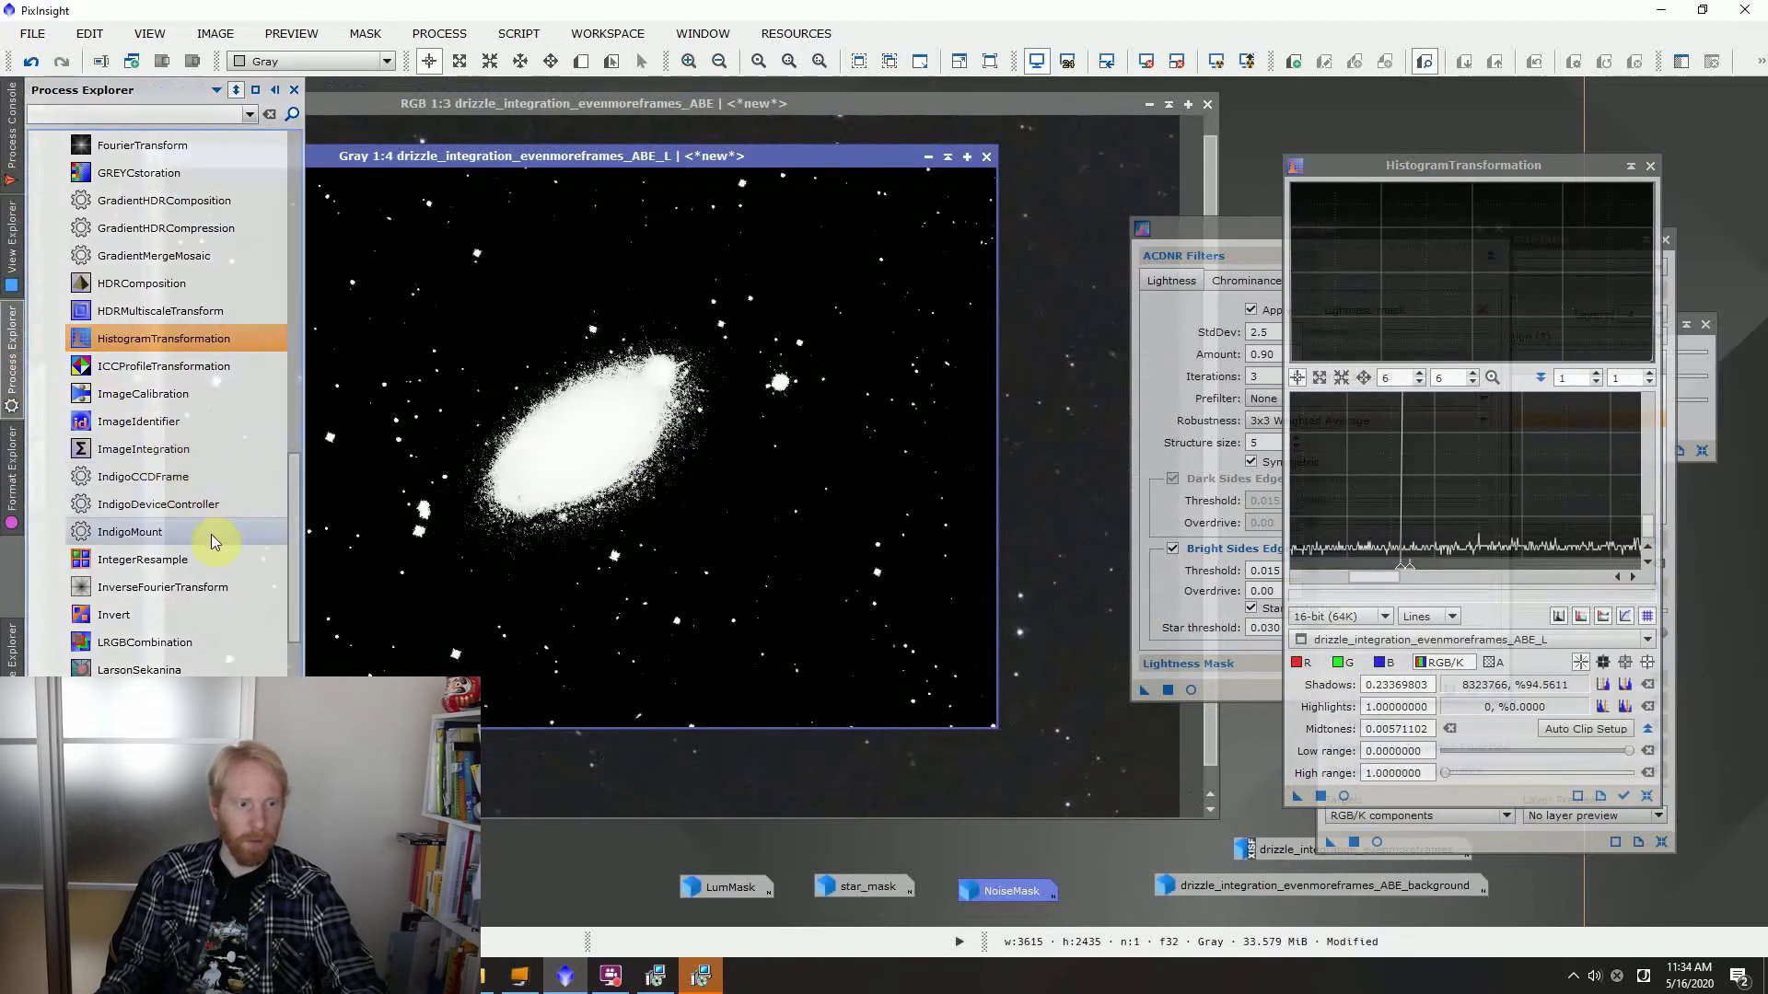
scroll(175, 433, up, 1)
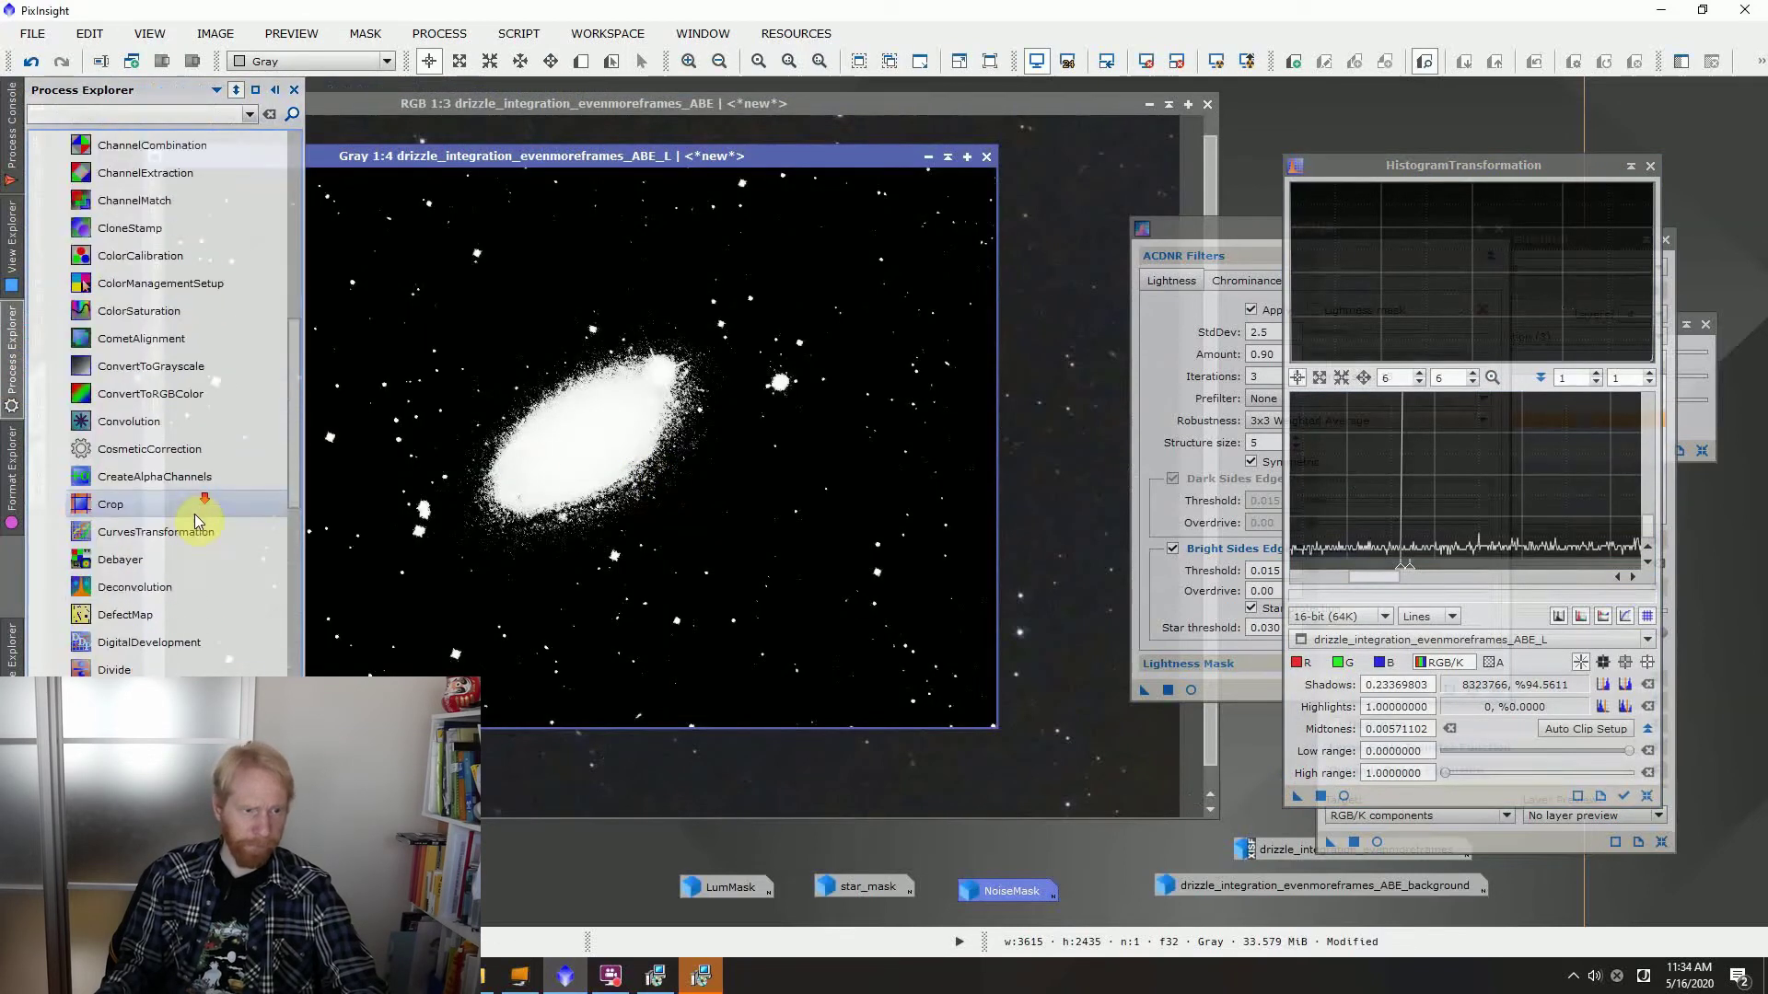
scroll(184, 521, down, 5)
double_click(166, 531)
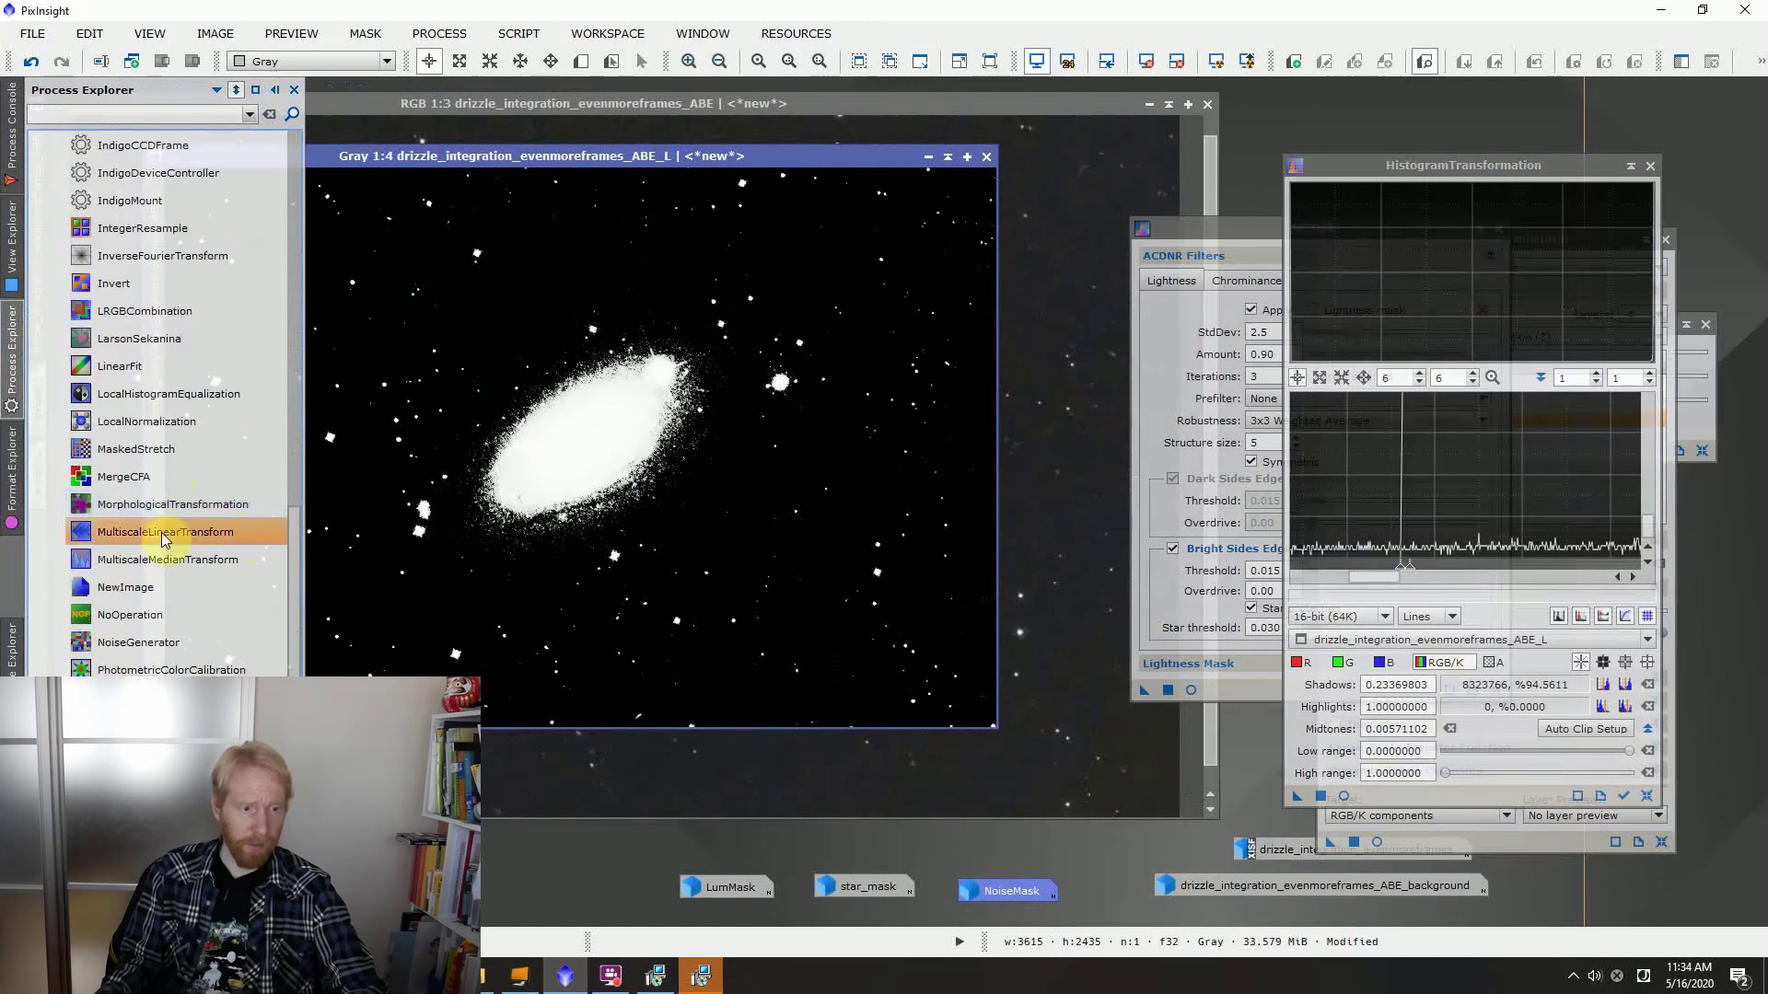
double_click(1340, 436)
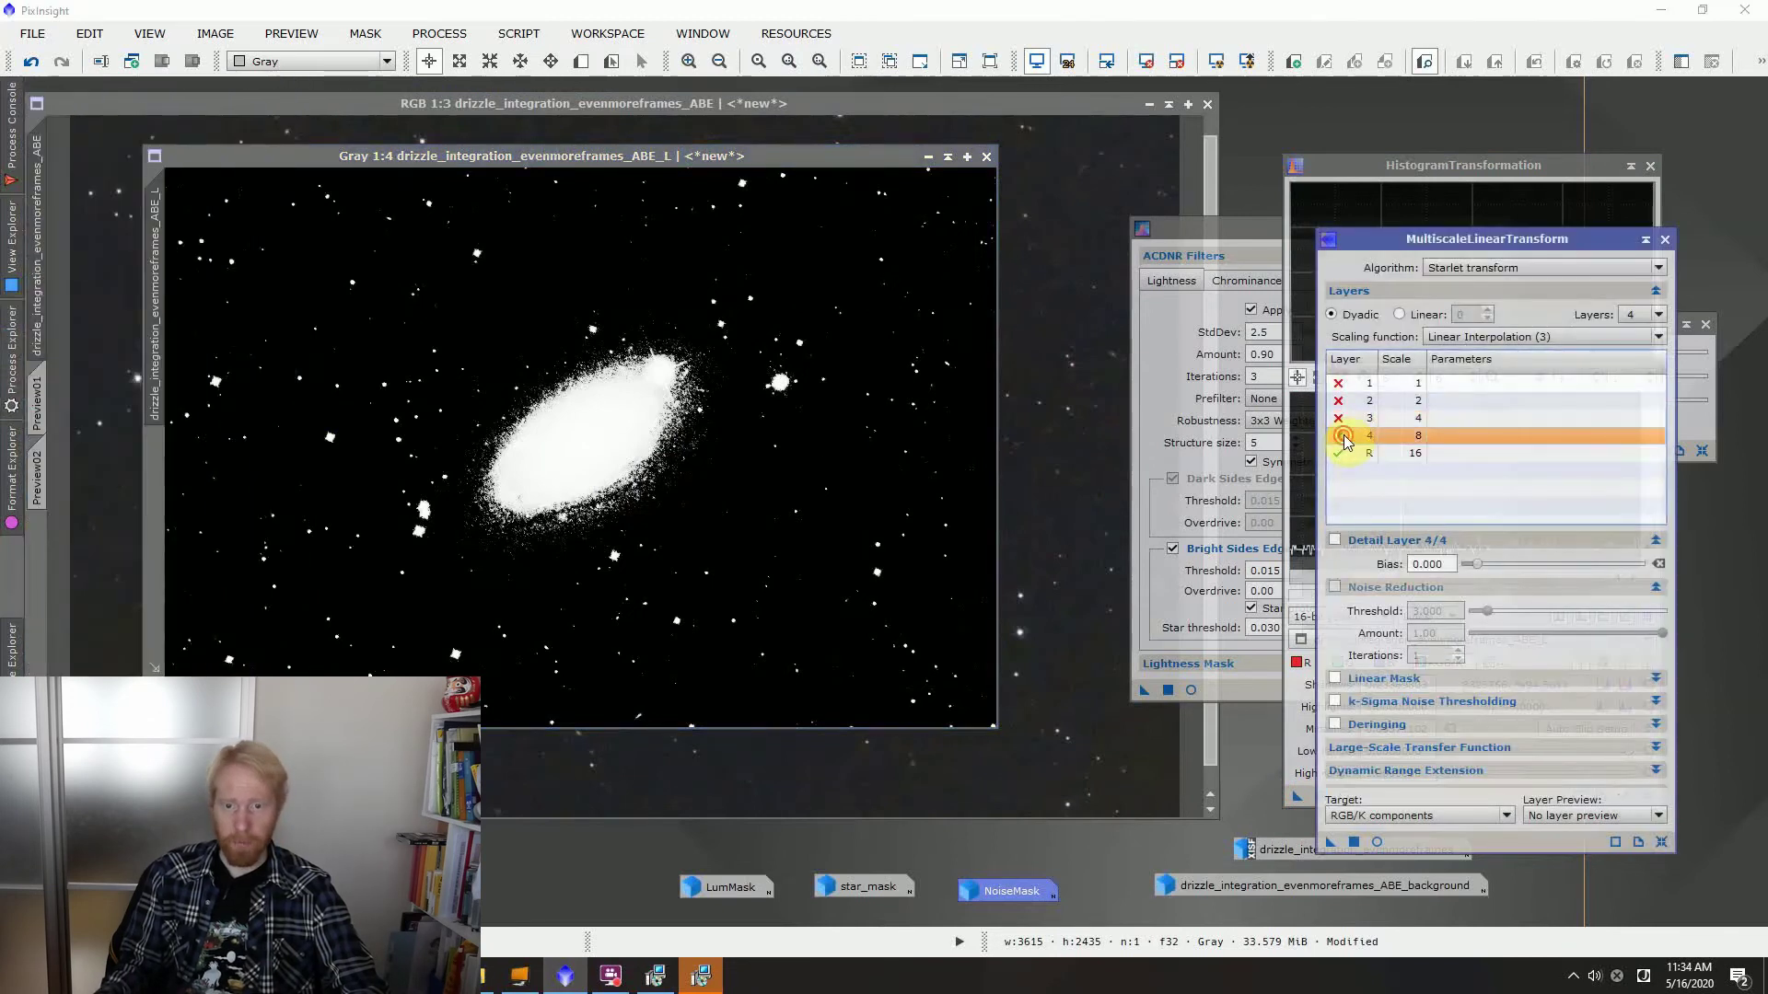
drag(1331, 842, 600, 394)
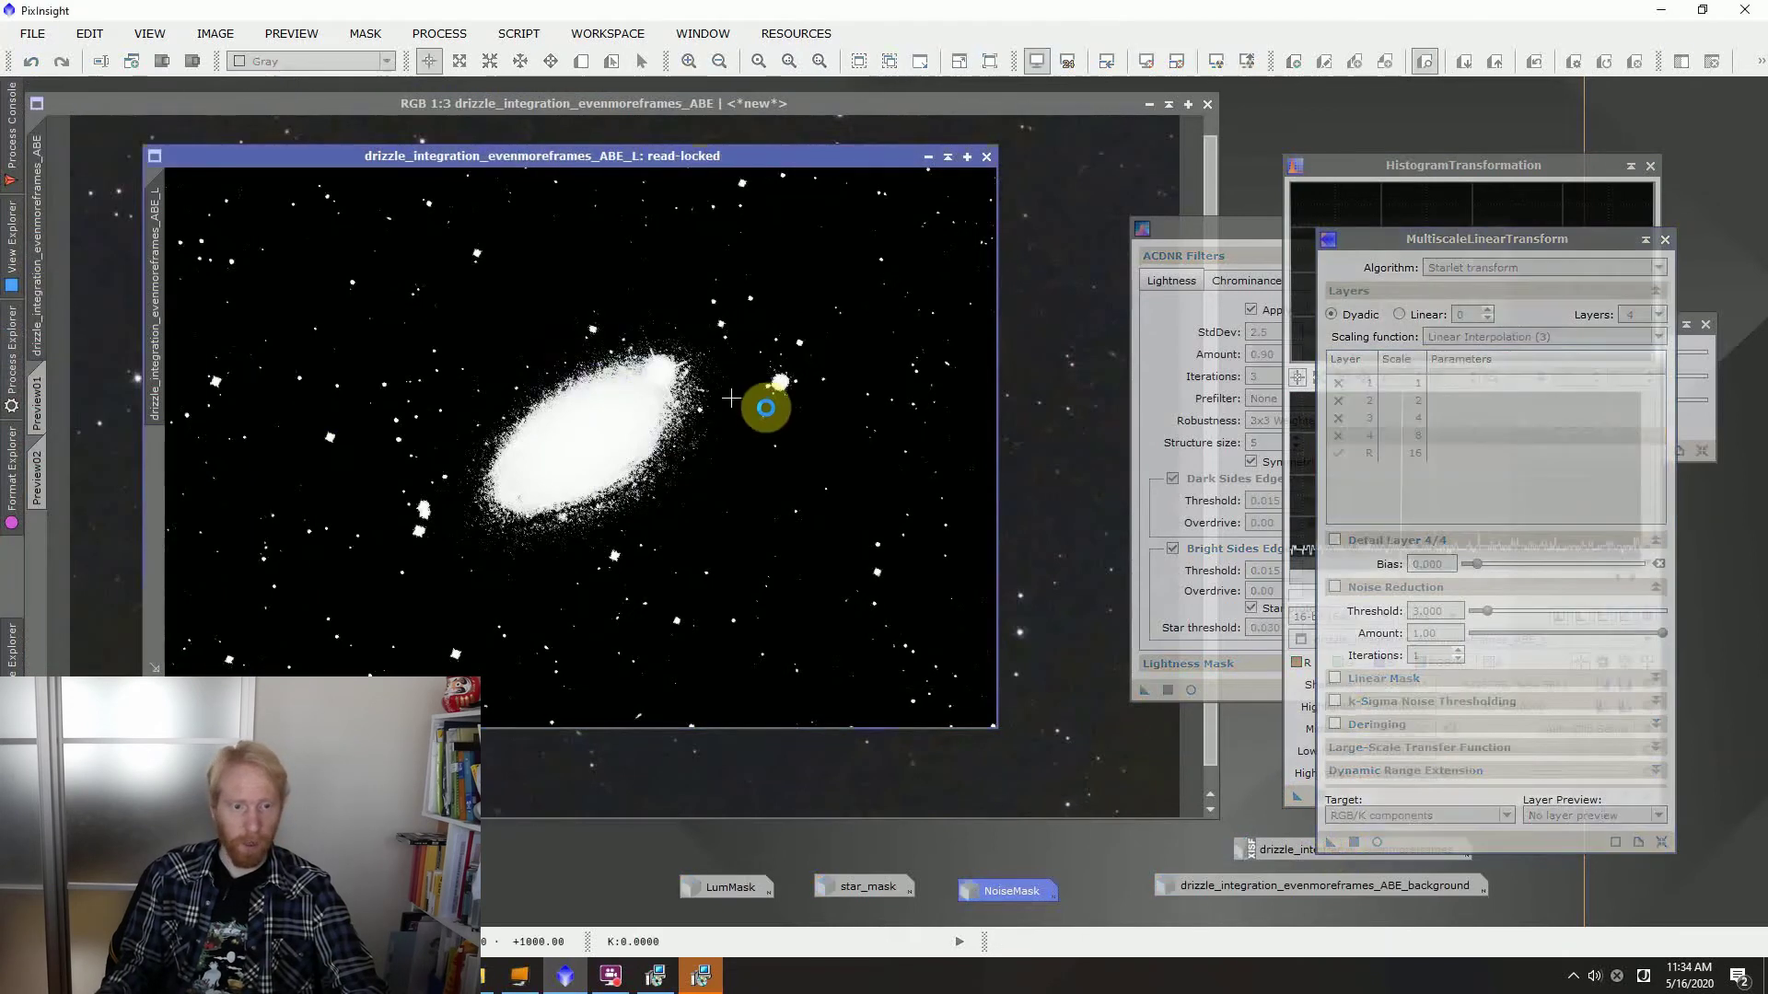
scroll(727, 413, up, 3)
scroll(721, 418, down, 4)
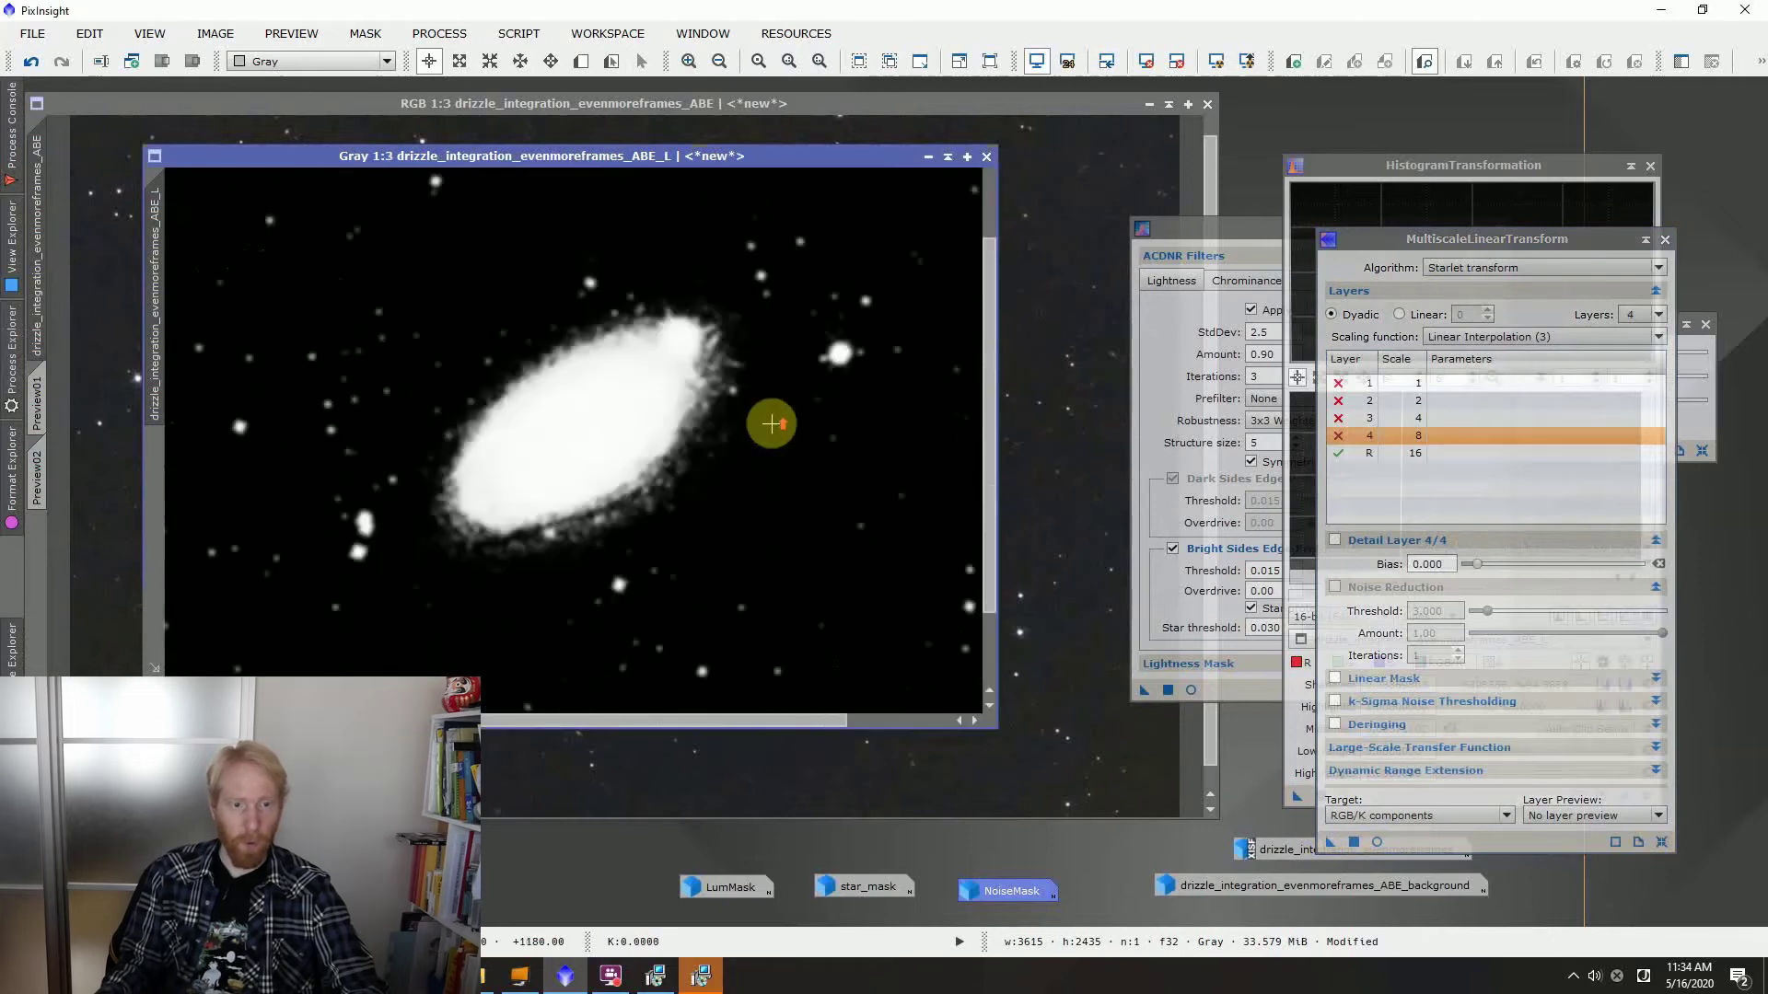
Rename the softened lightness image's identifier to ColorMask
scroll(772, 425, up, 1)
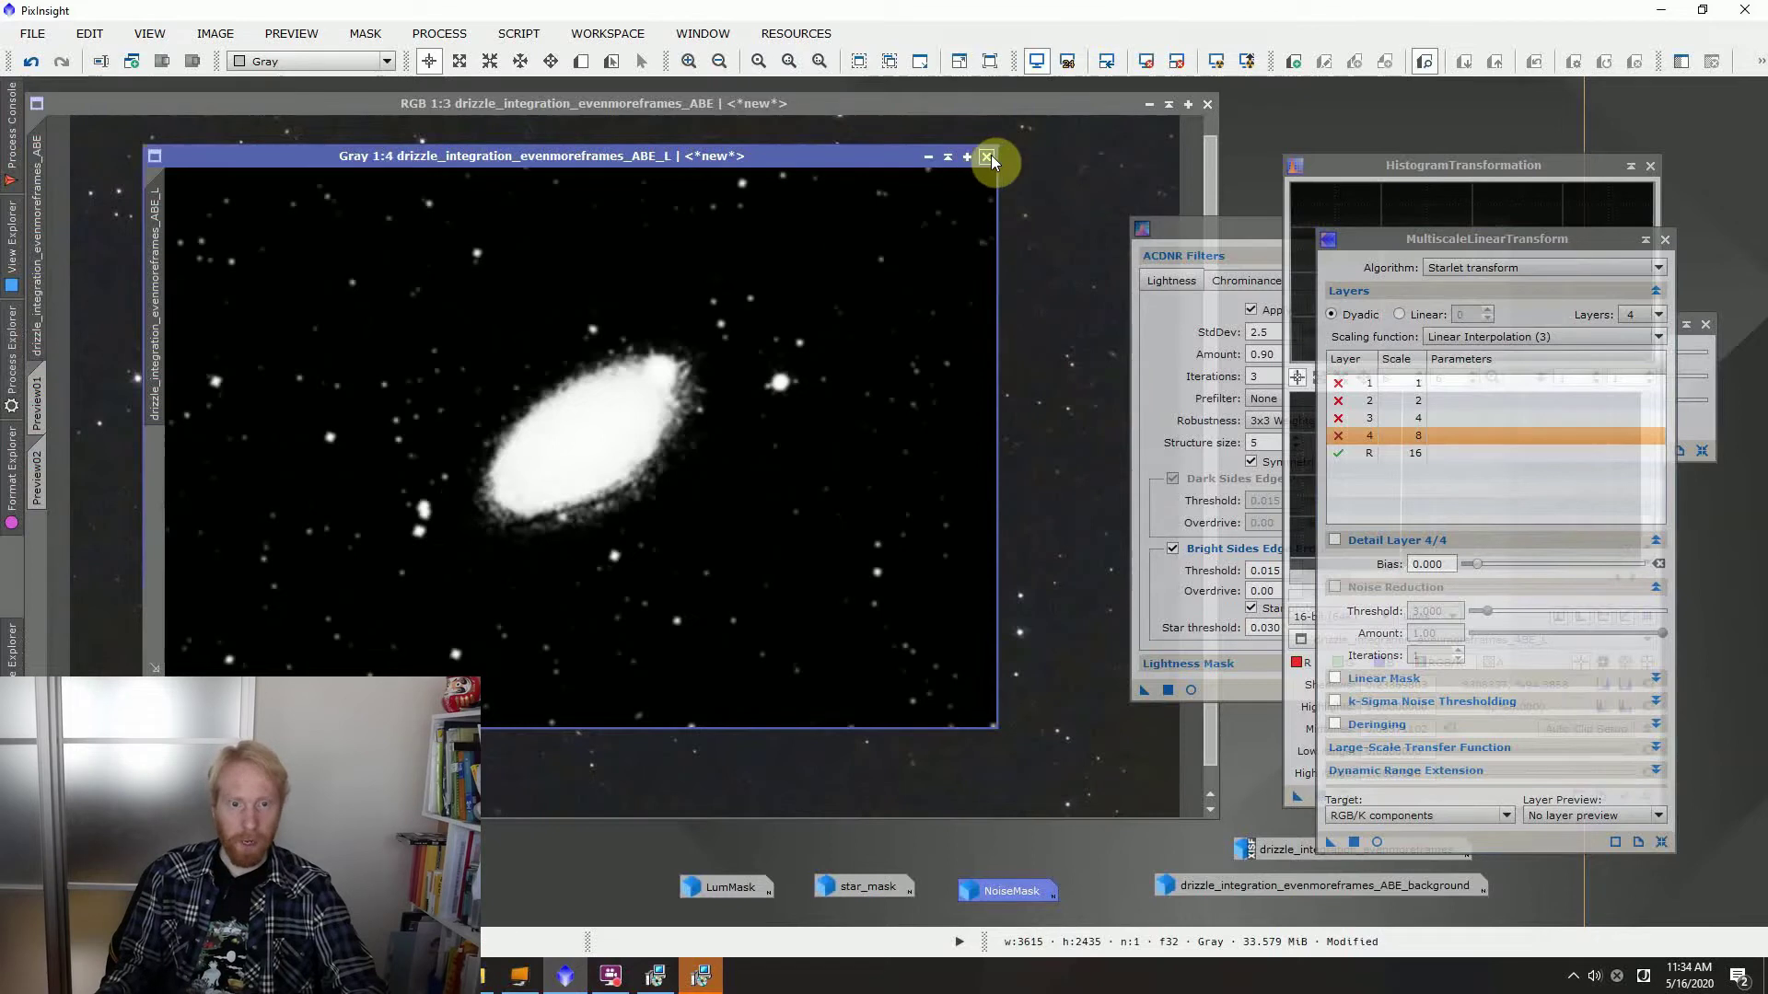
double_click(168, 238)
text(Color)
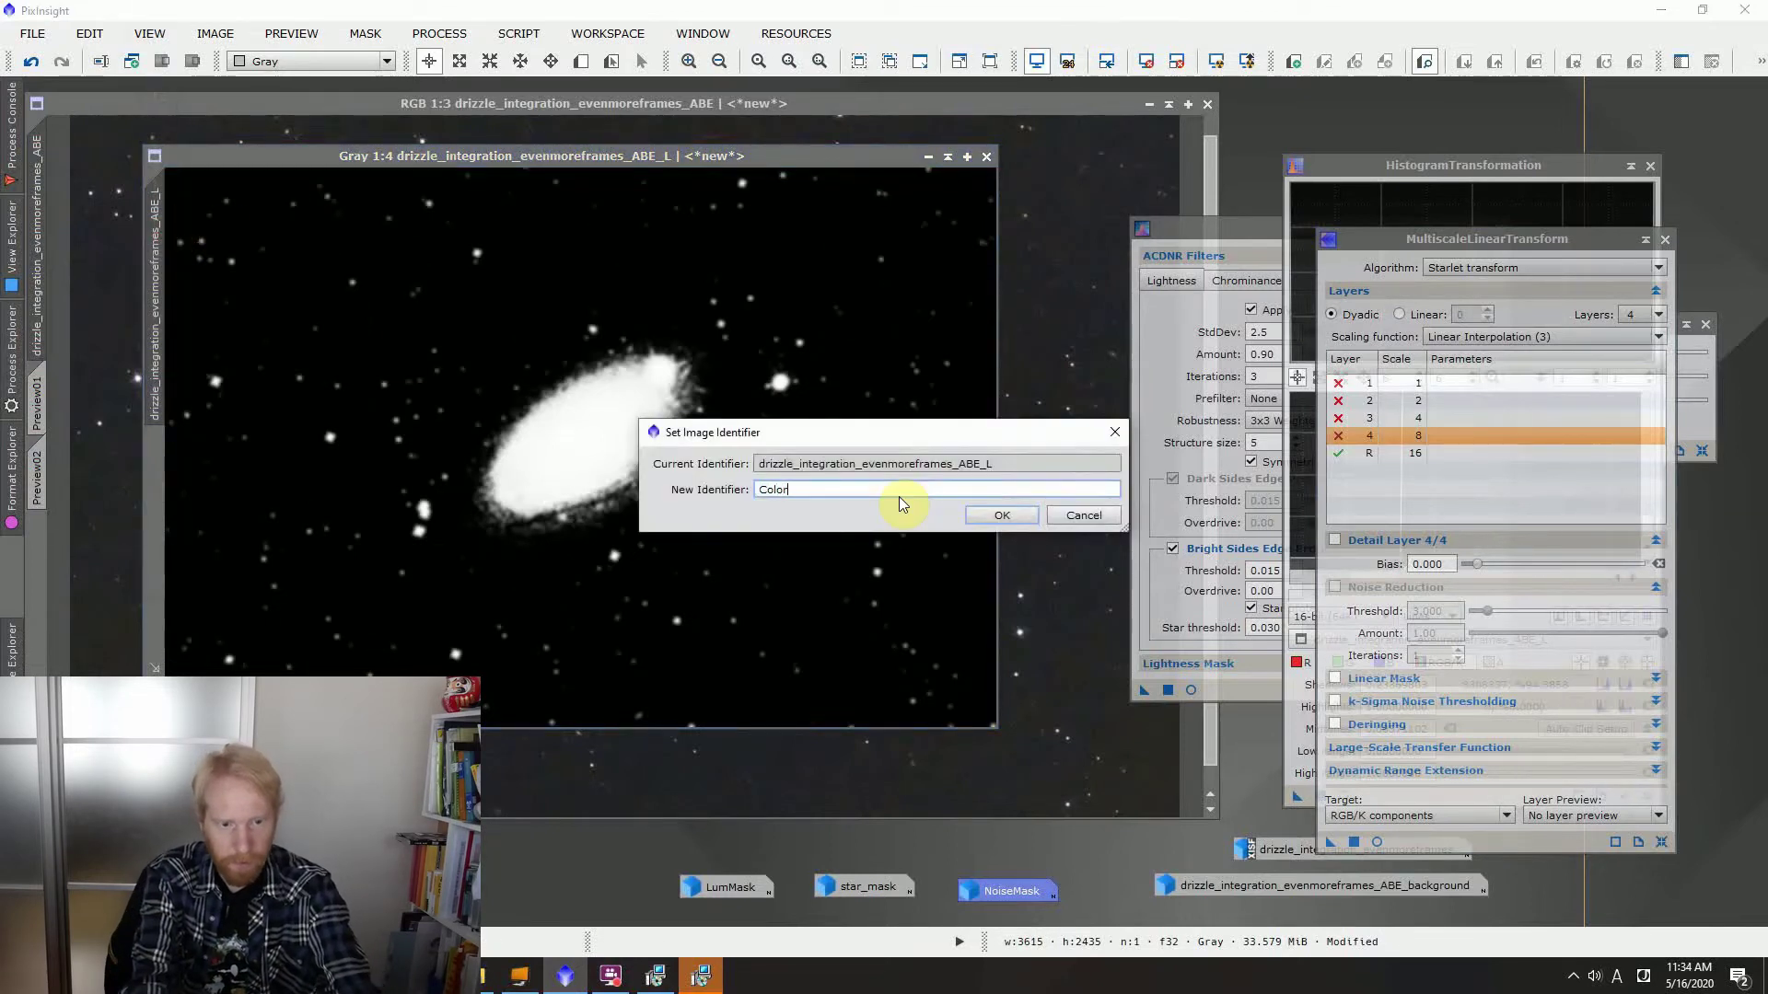
text(Mask)
key(Return)
double_click(589, 887)
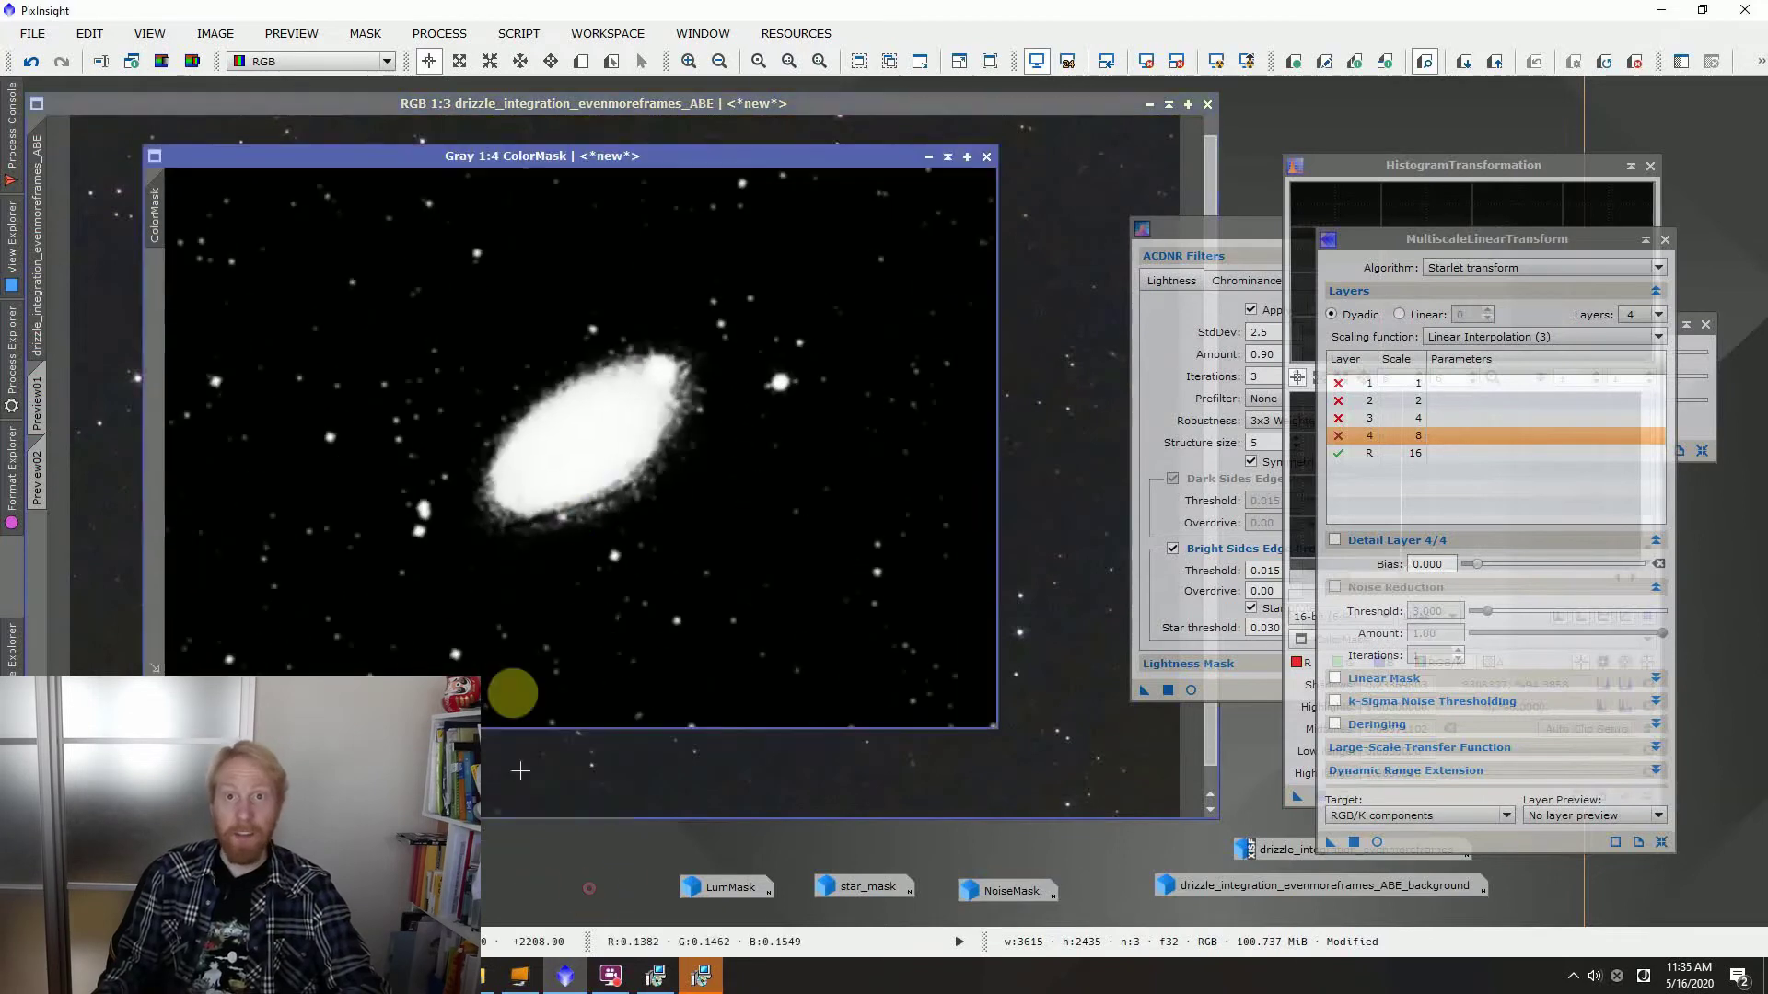
Apply ColorMask as the mask of the color galaxy image, minimize the mask image, and invert the mask
drag(170, 219, 47, 580)
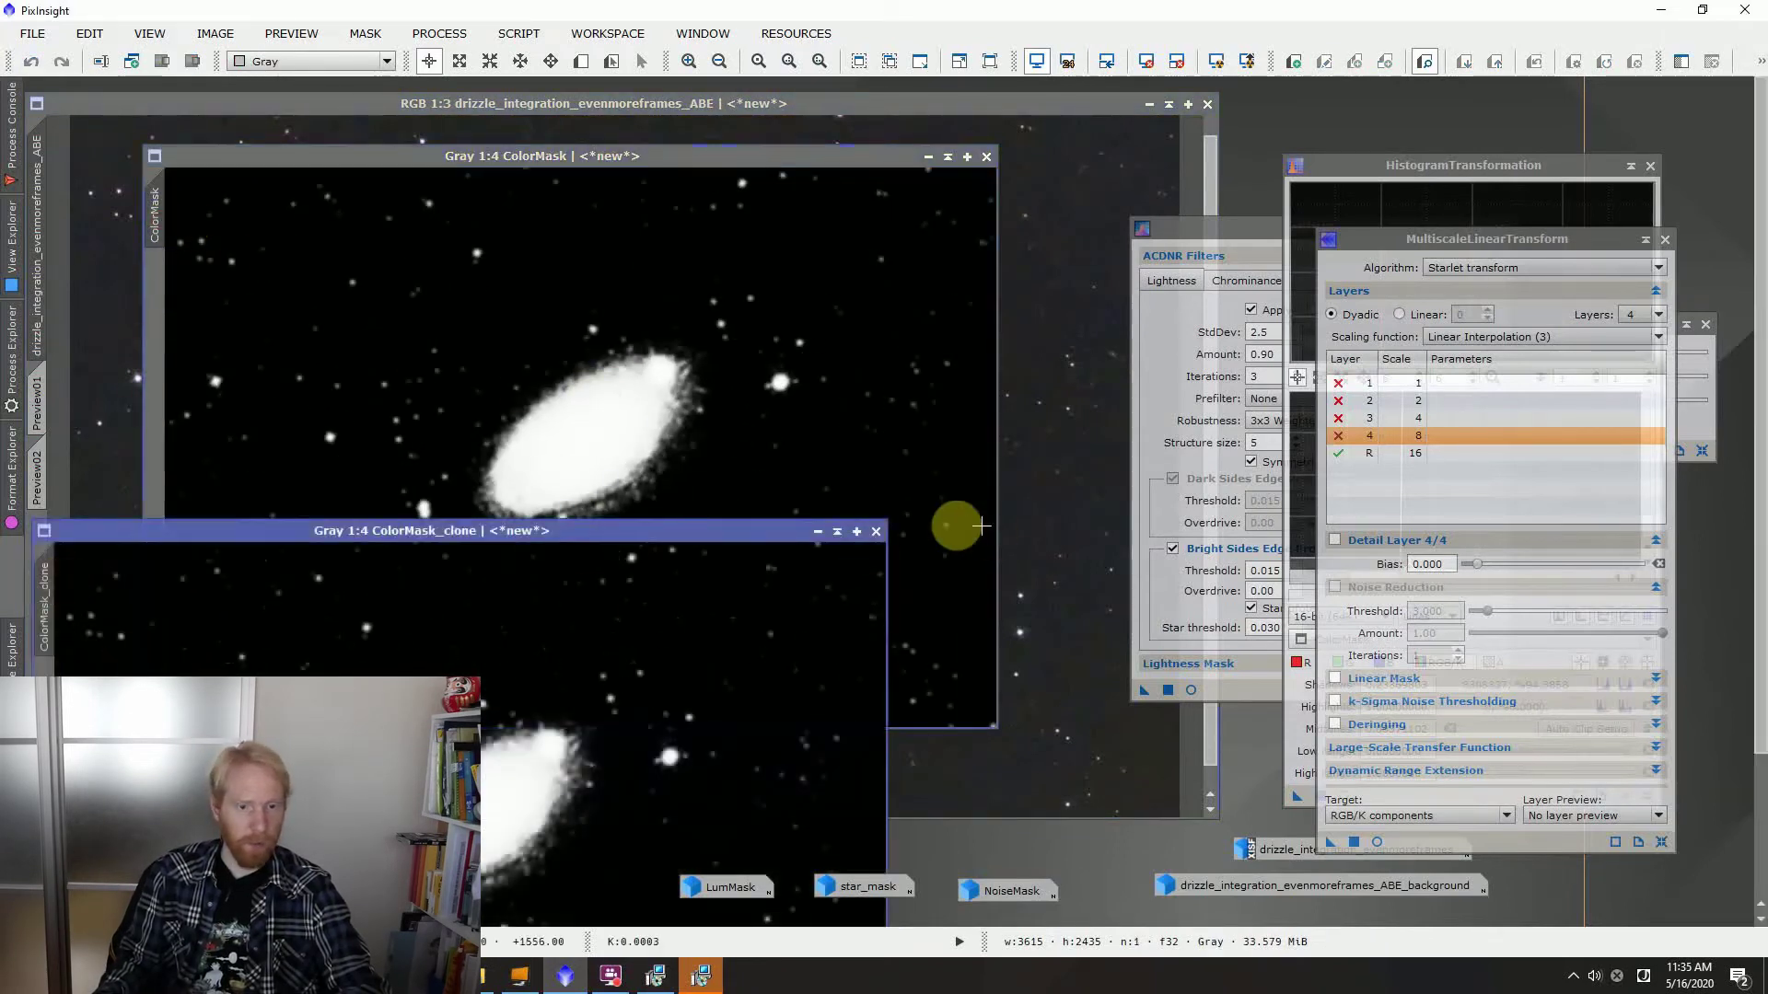
click(875, 532)
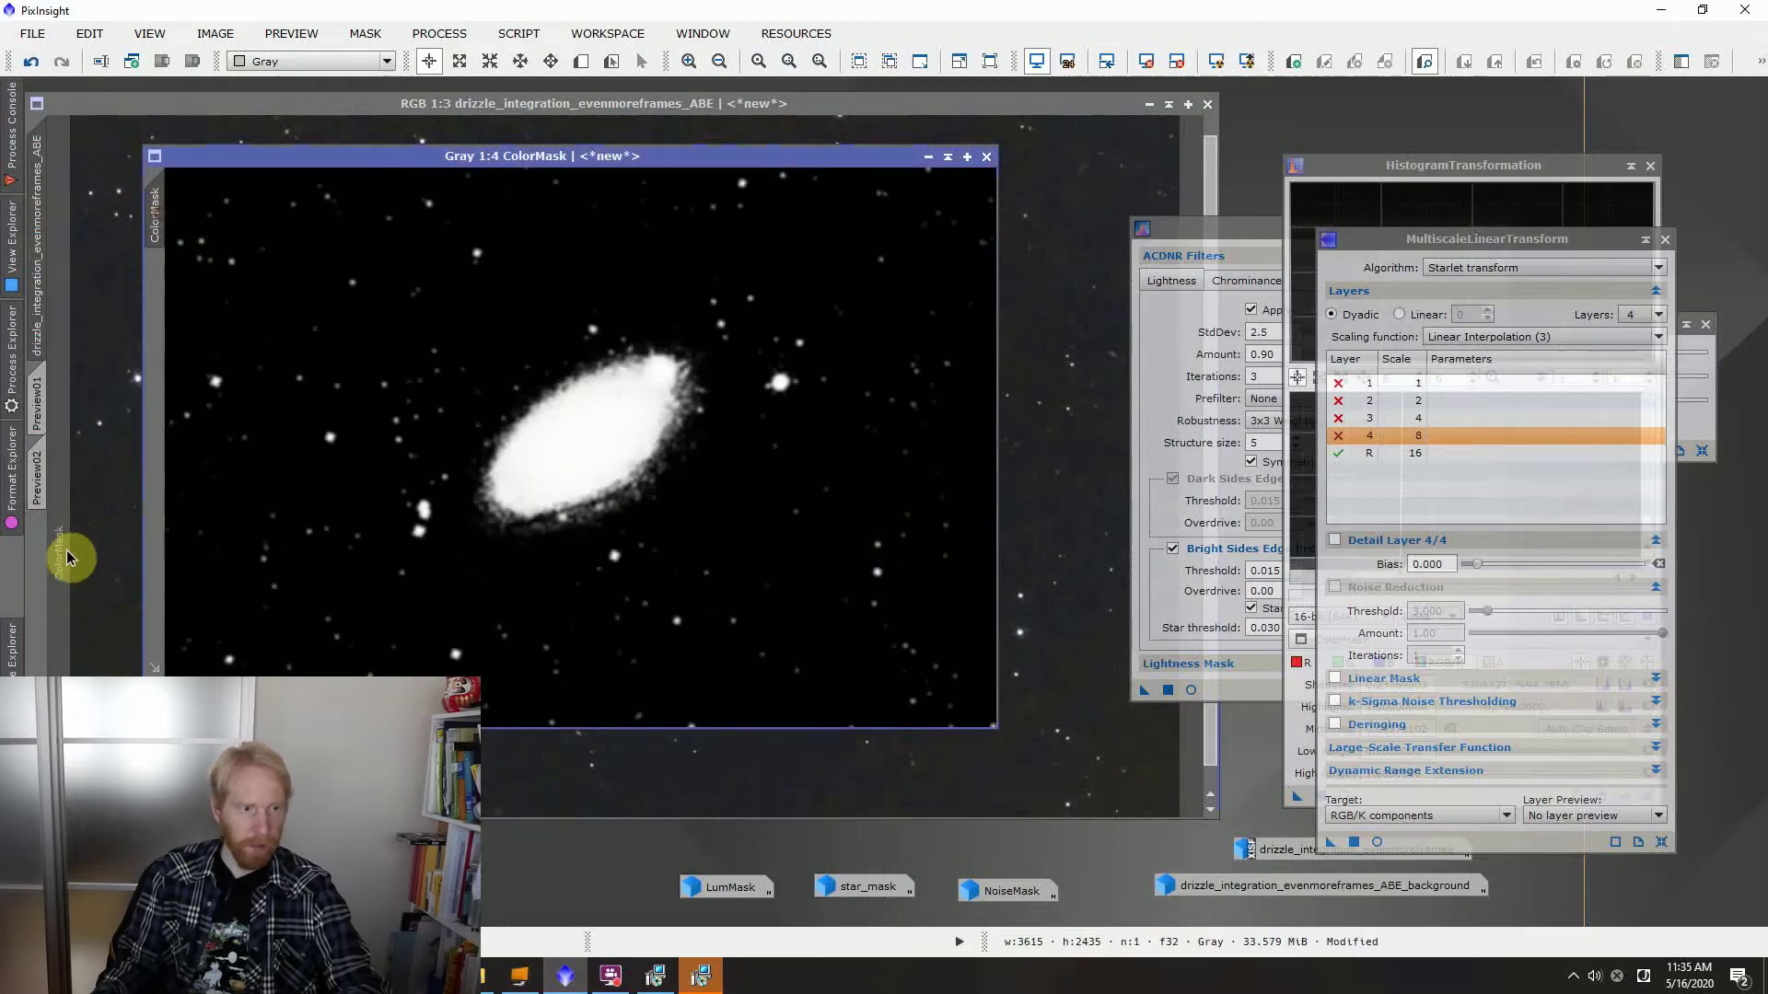
click(929, 156)
click(380, 37)
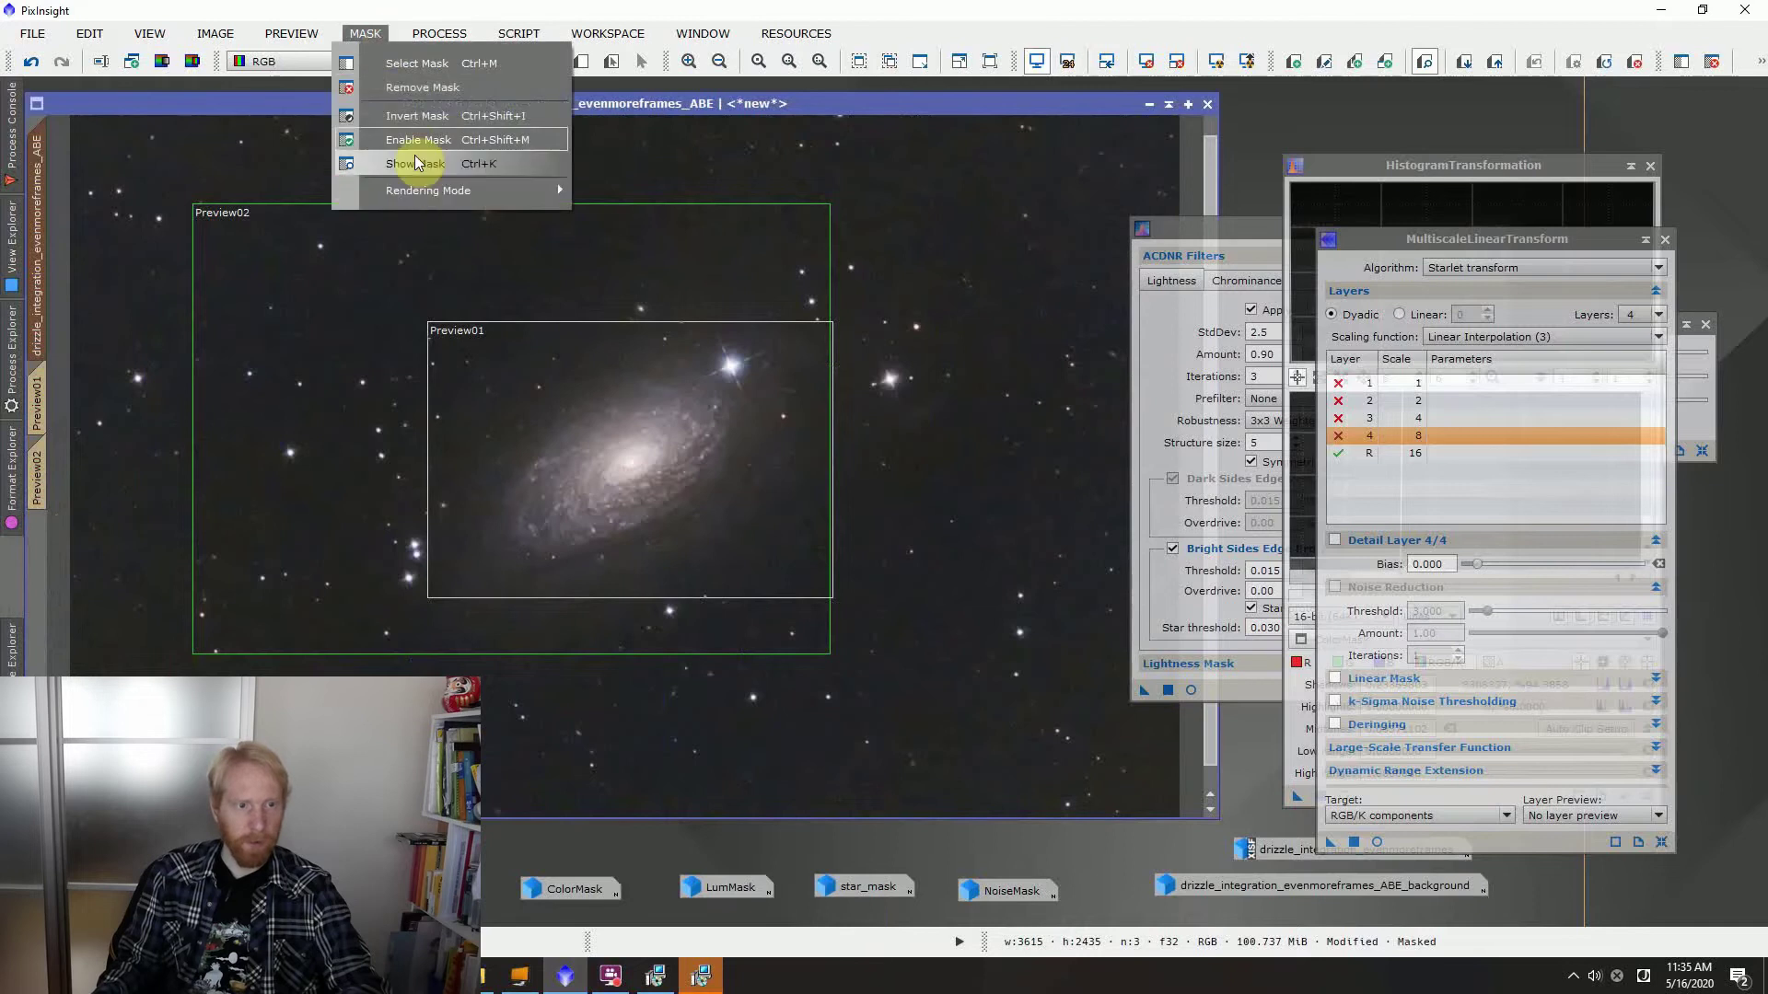
click(408, 117)
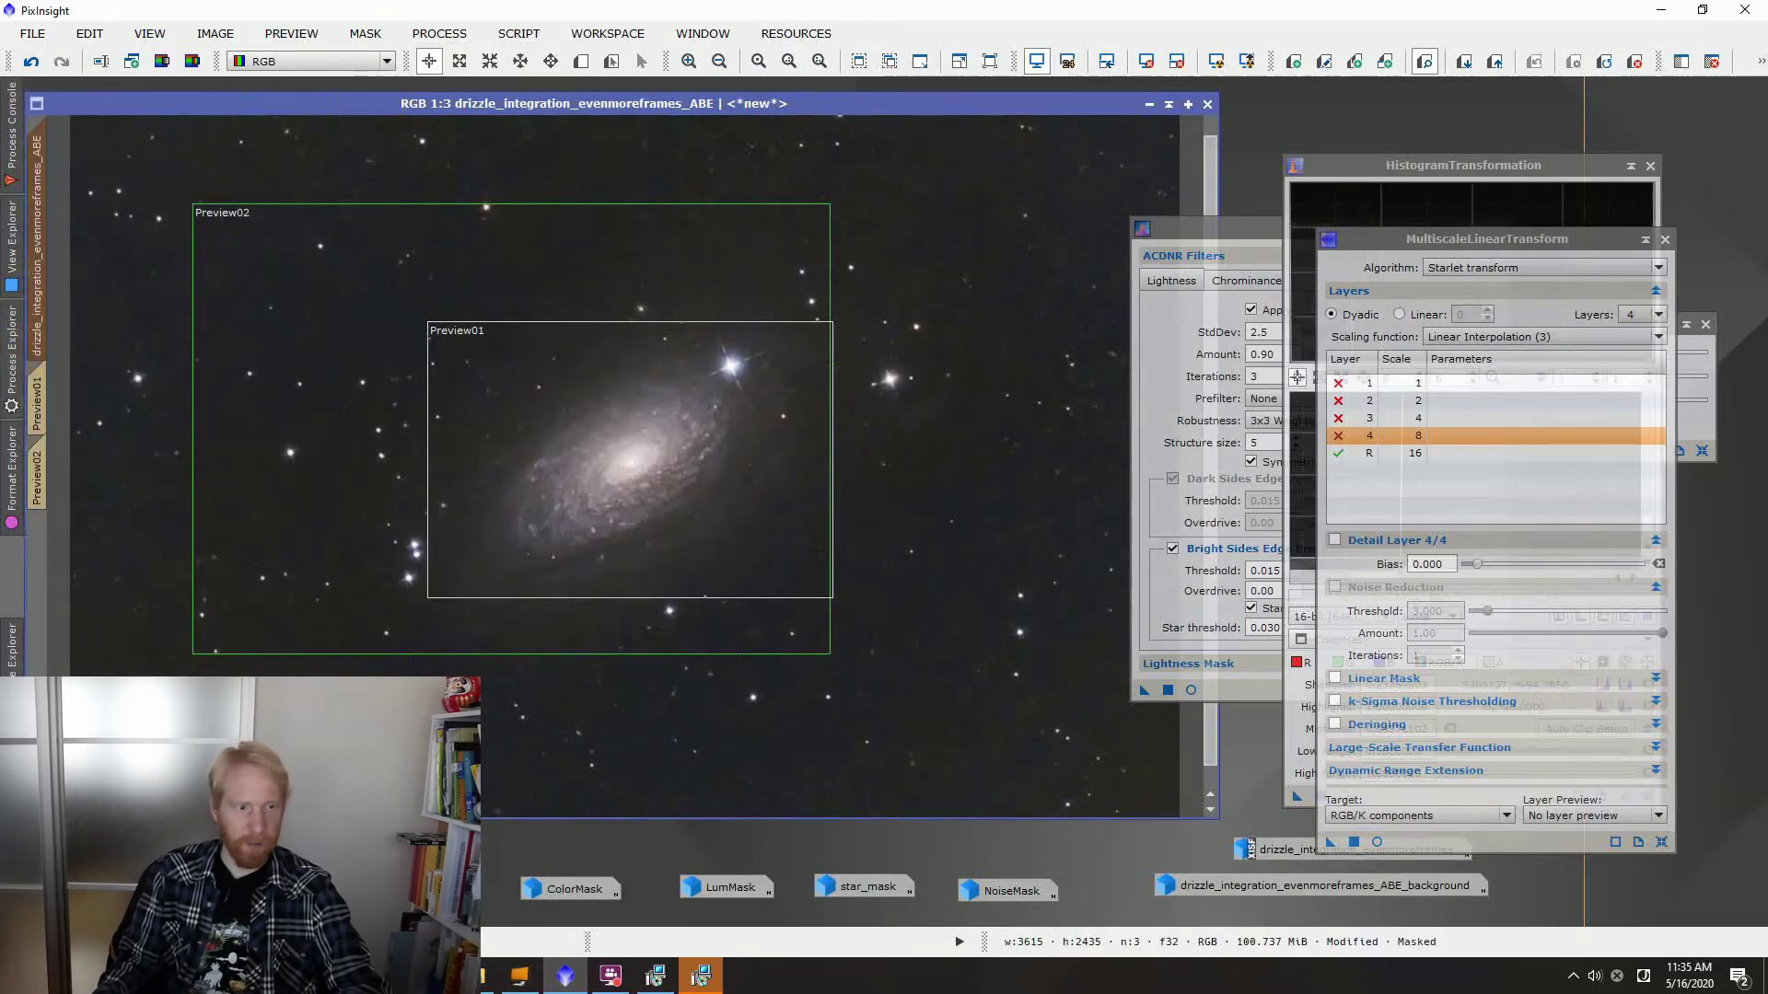
Open CurvesTransformation, start a real-time preview of the masked galaxy image, and reset the curves
mouse_move(18, 348)
scroll(157, 387, down, 6)
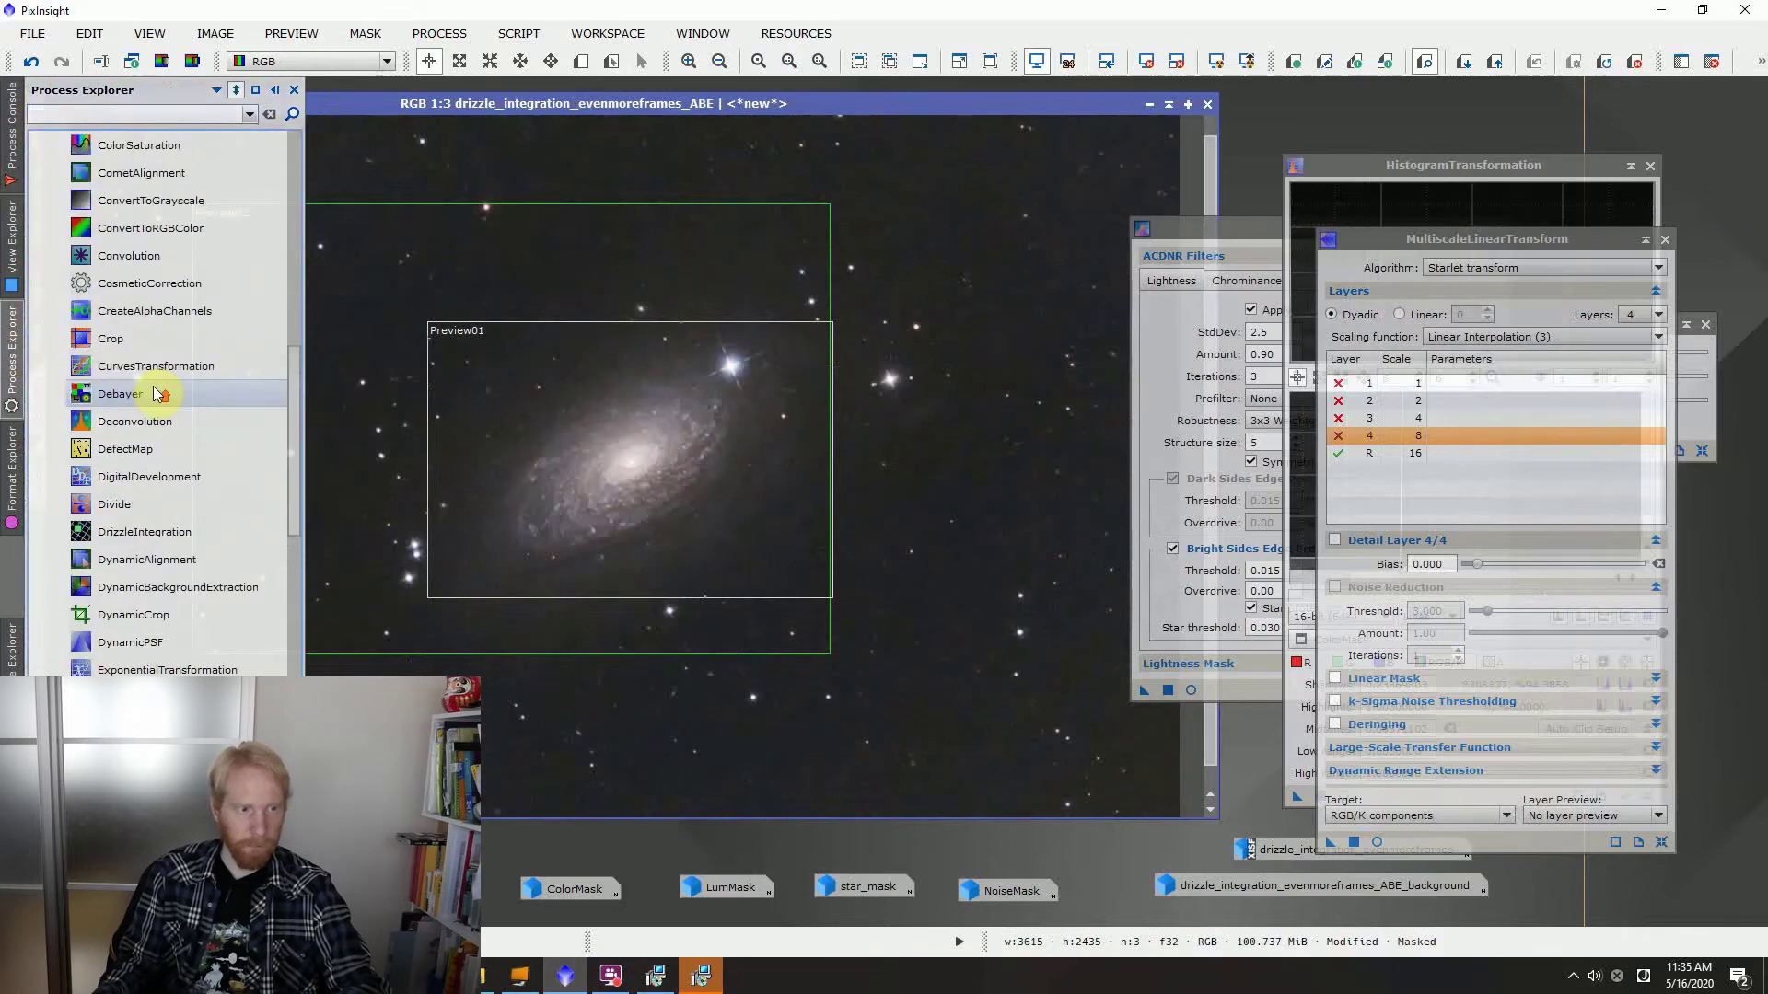
double_click(158, 365)
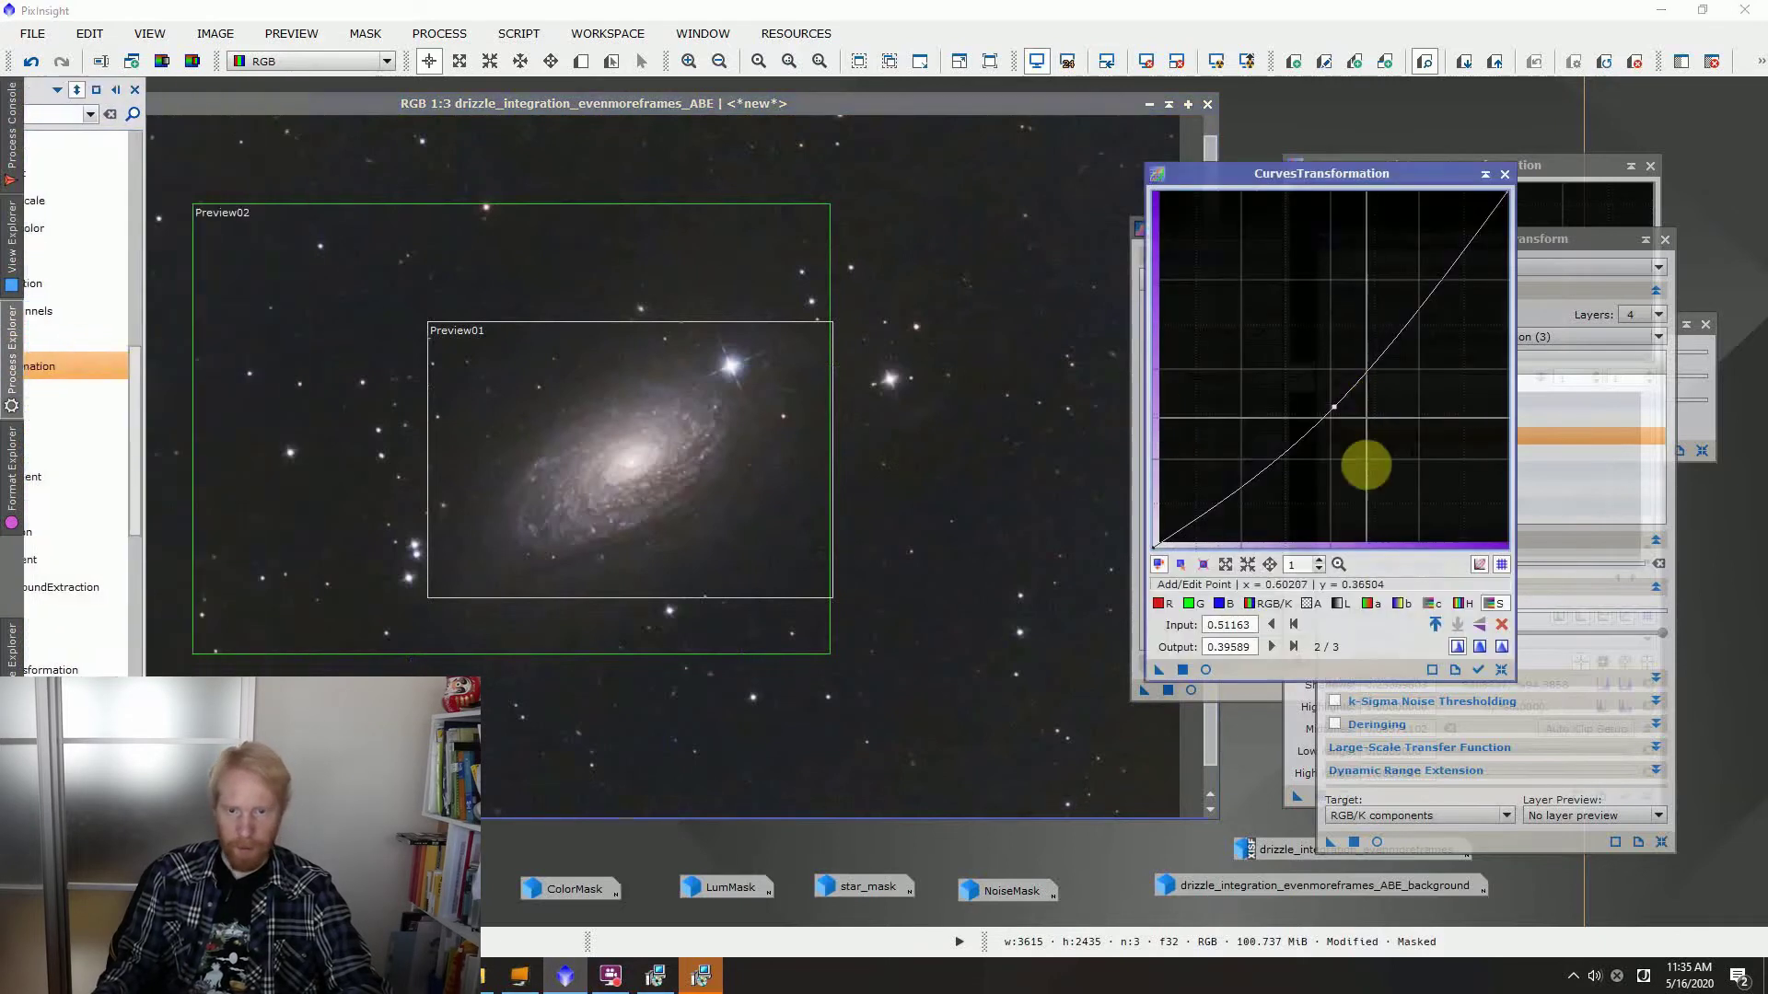
click(1205, 669)
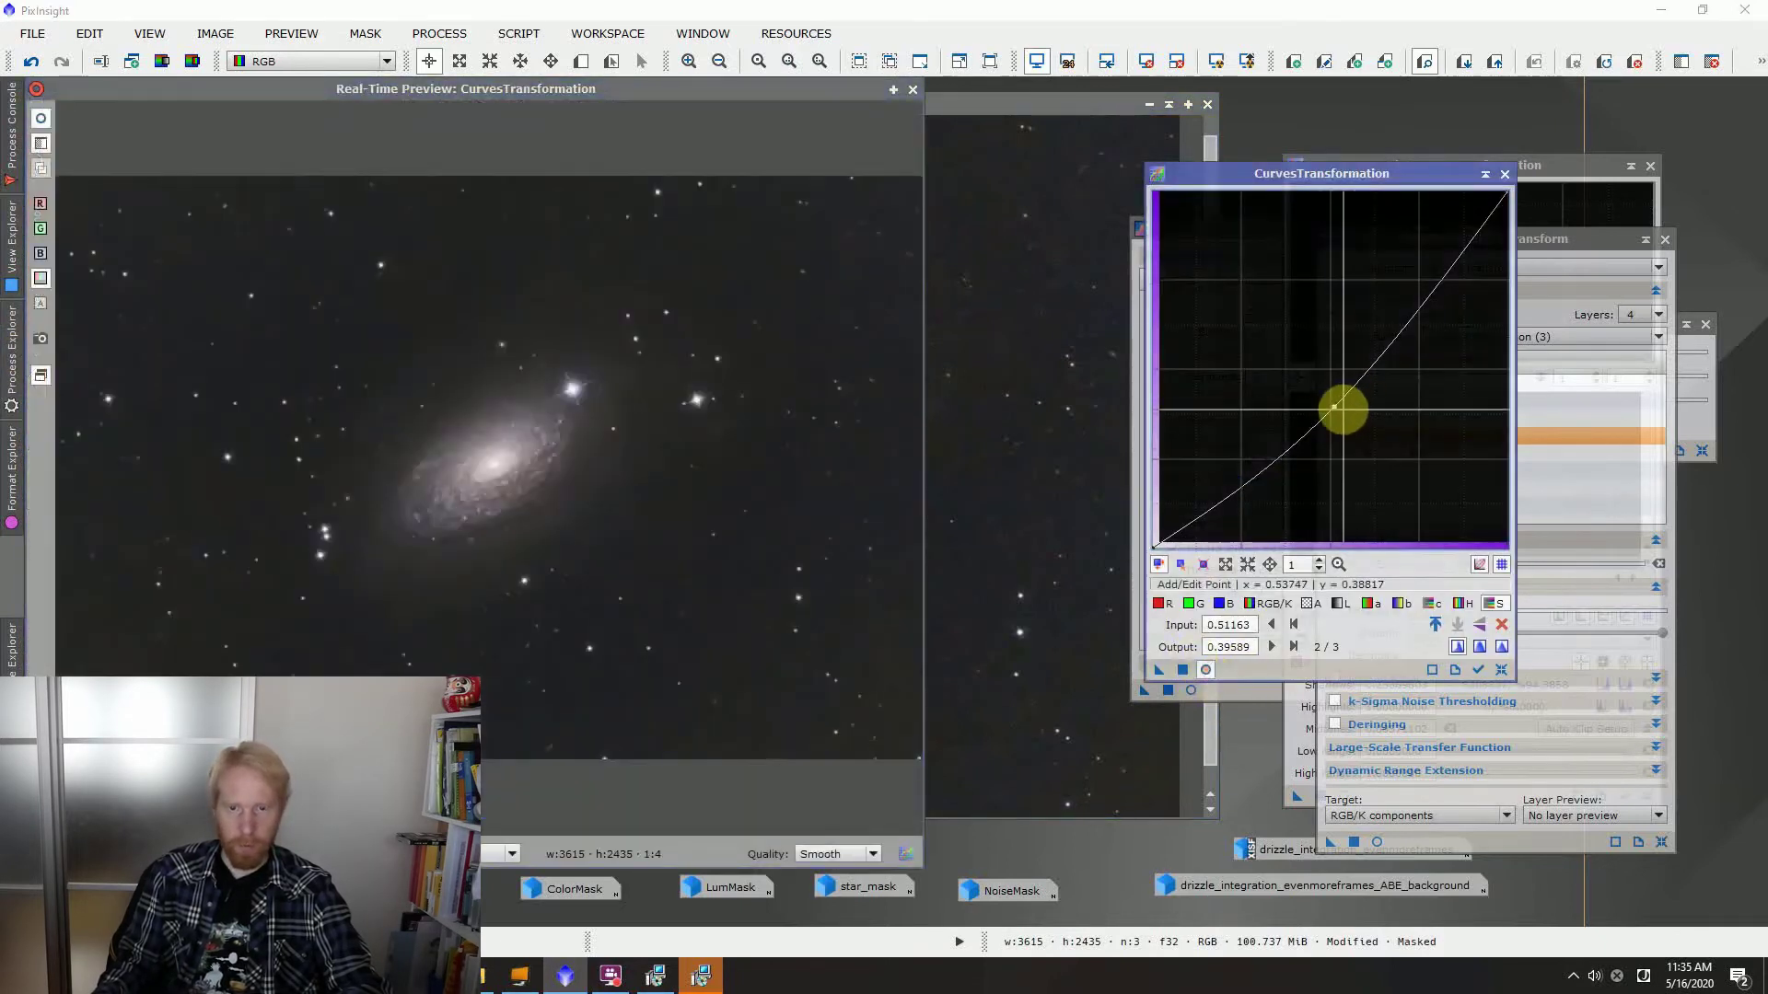
click(1414, 454)
click(1500, 672)
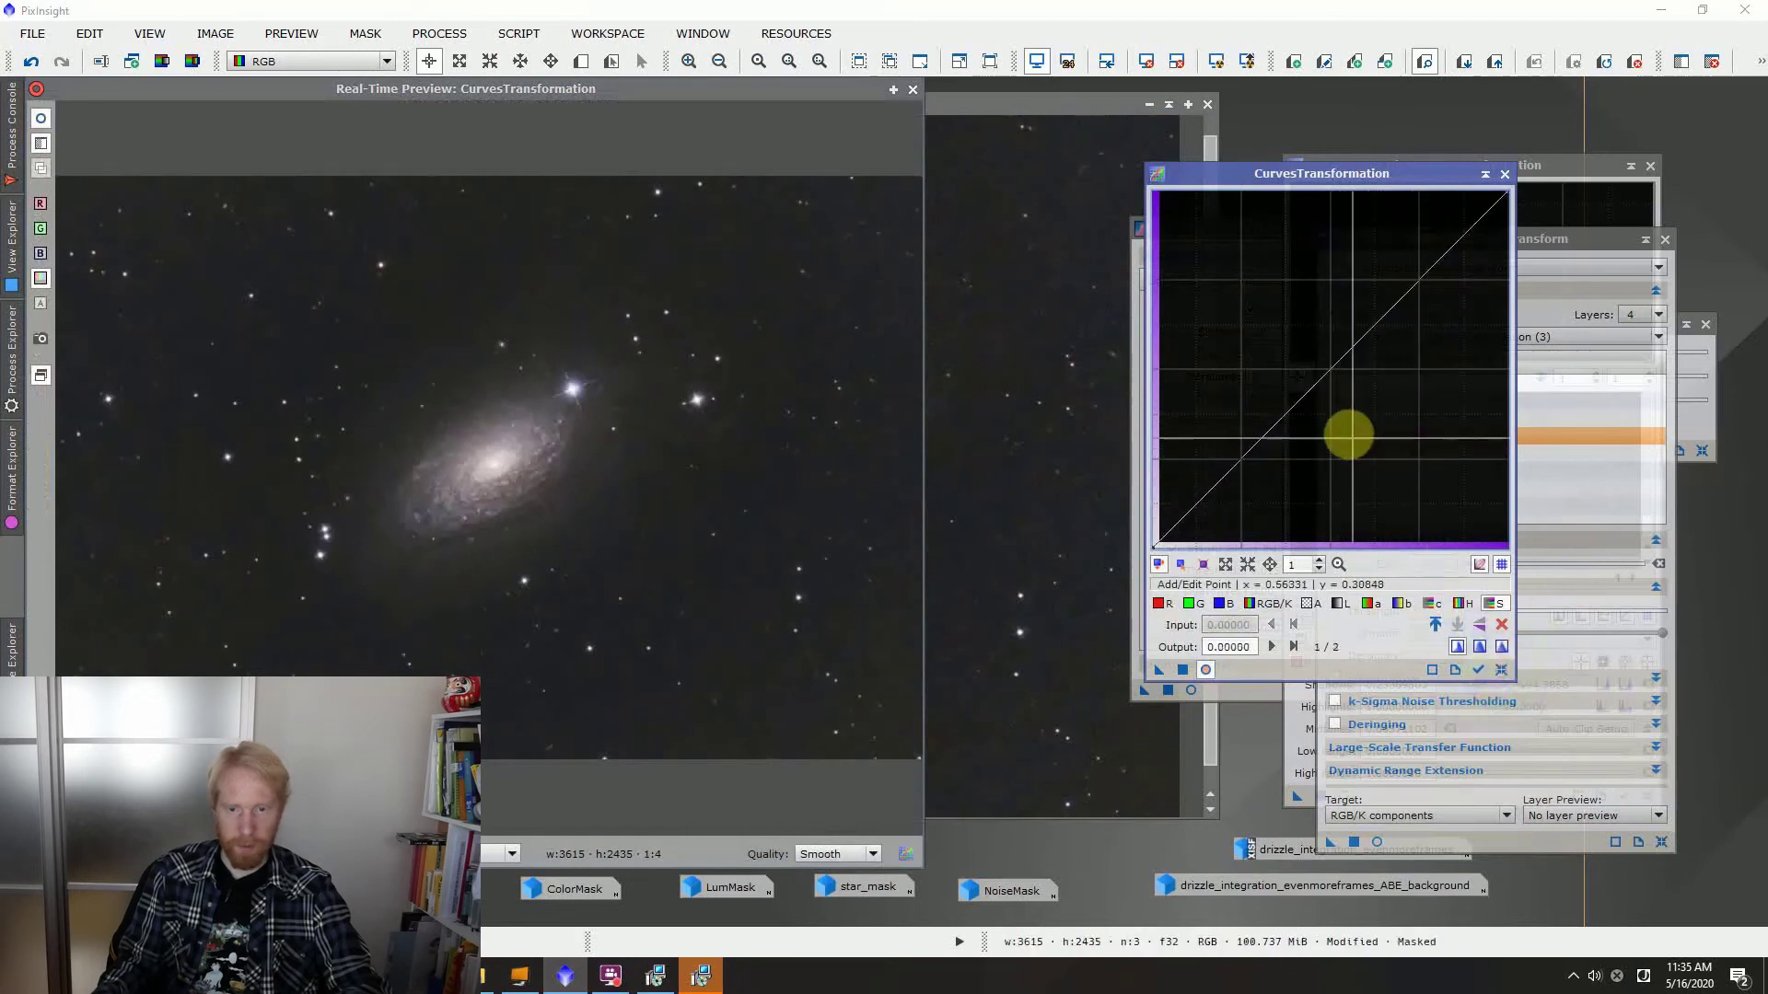
Pull the saturation curve down to about input 0.693, output 0.234, and compare the background with and without the real-time preview
drag(1341, 434, 1398, 465)
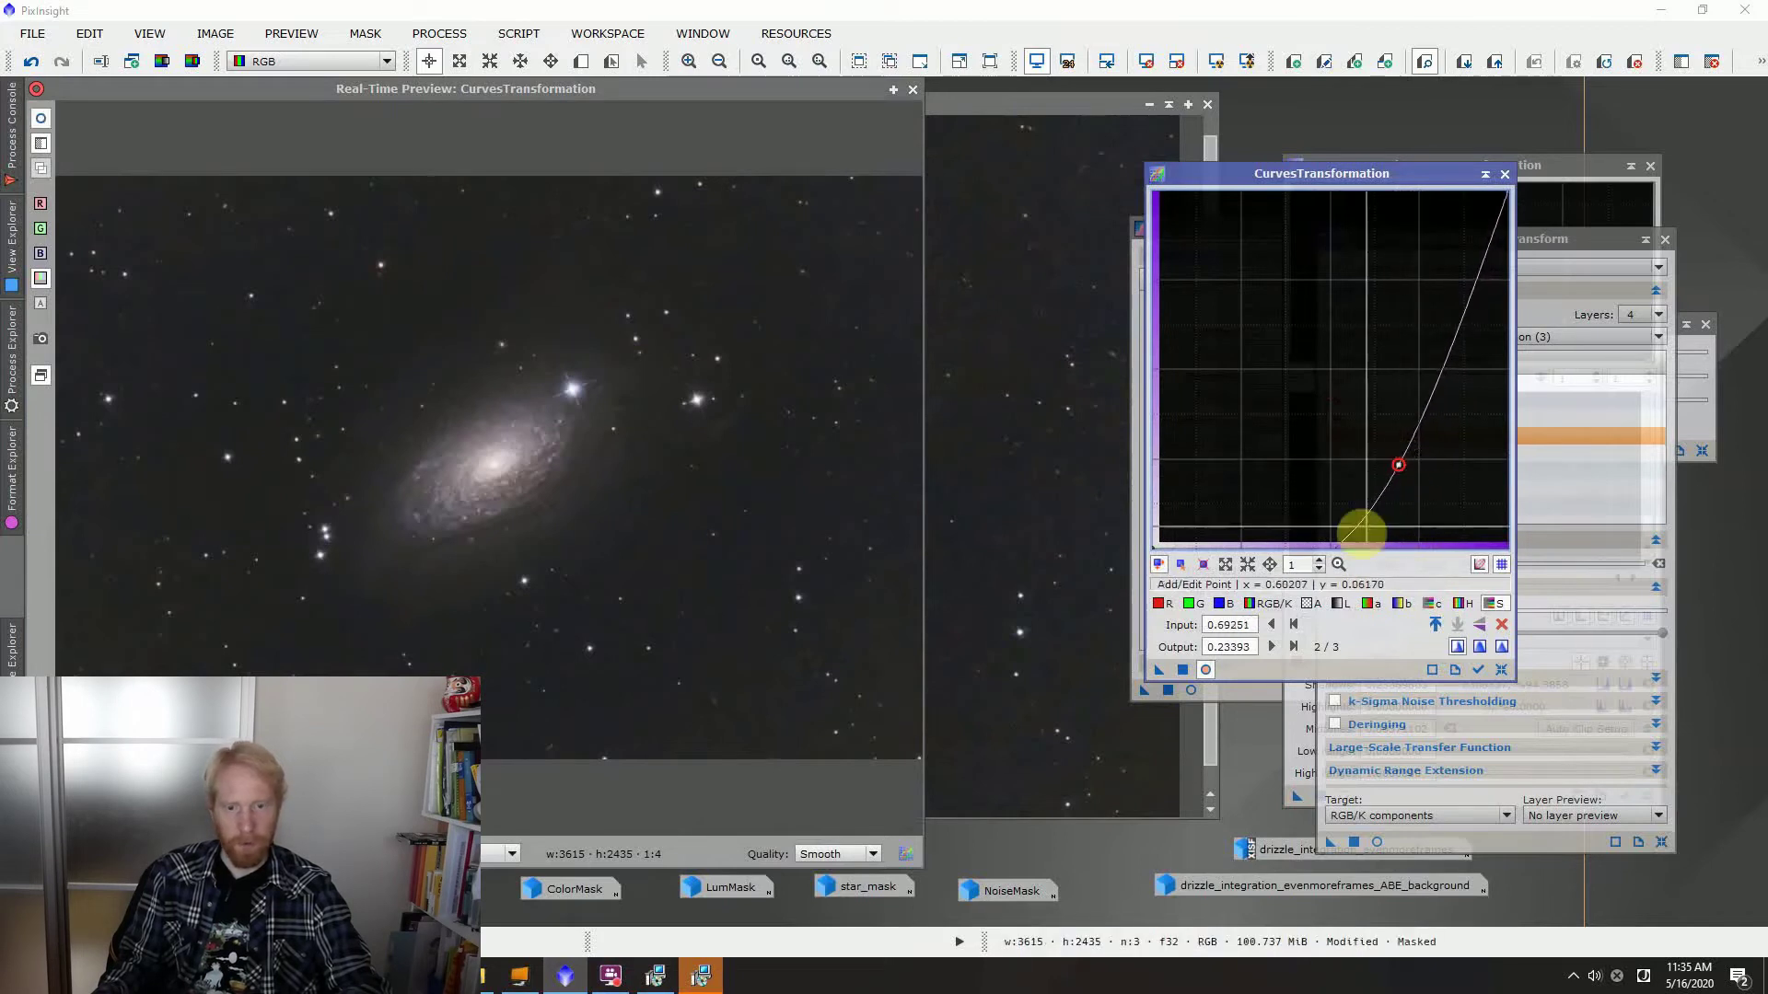
click(1208, 649)
click(1206, 669)
click(1206, 669)
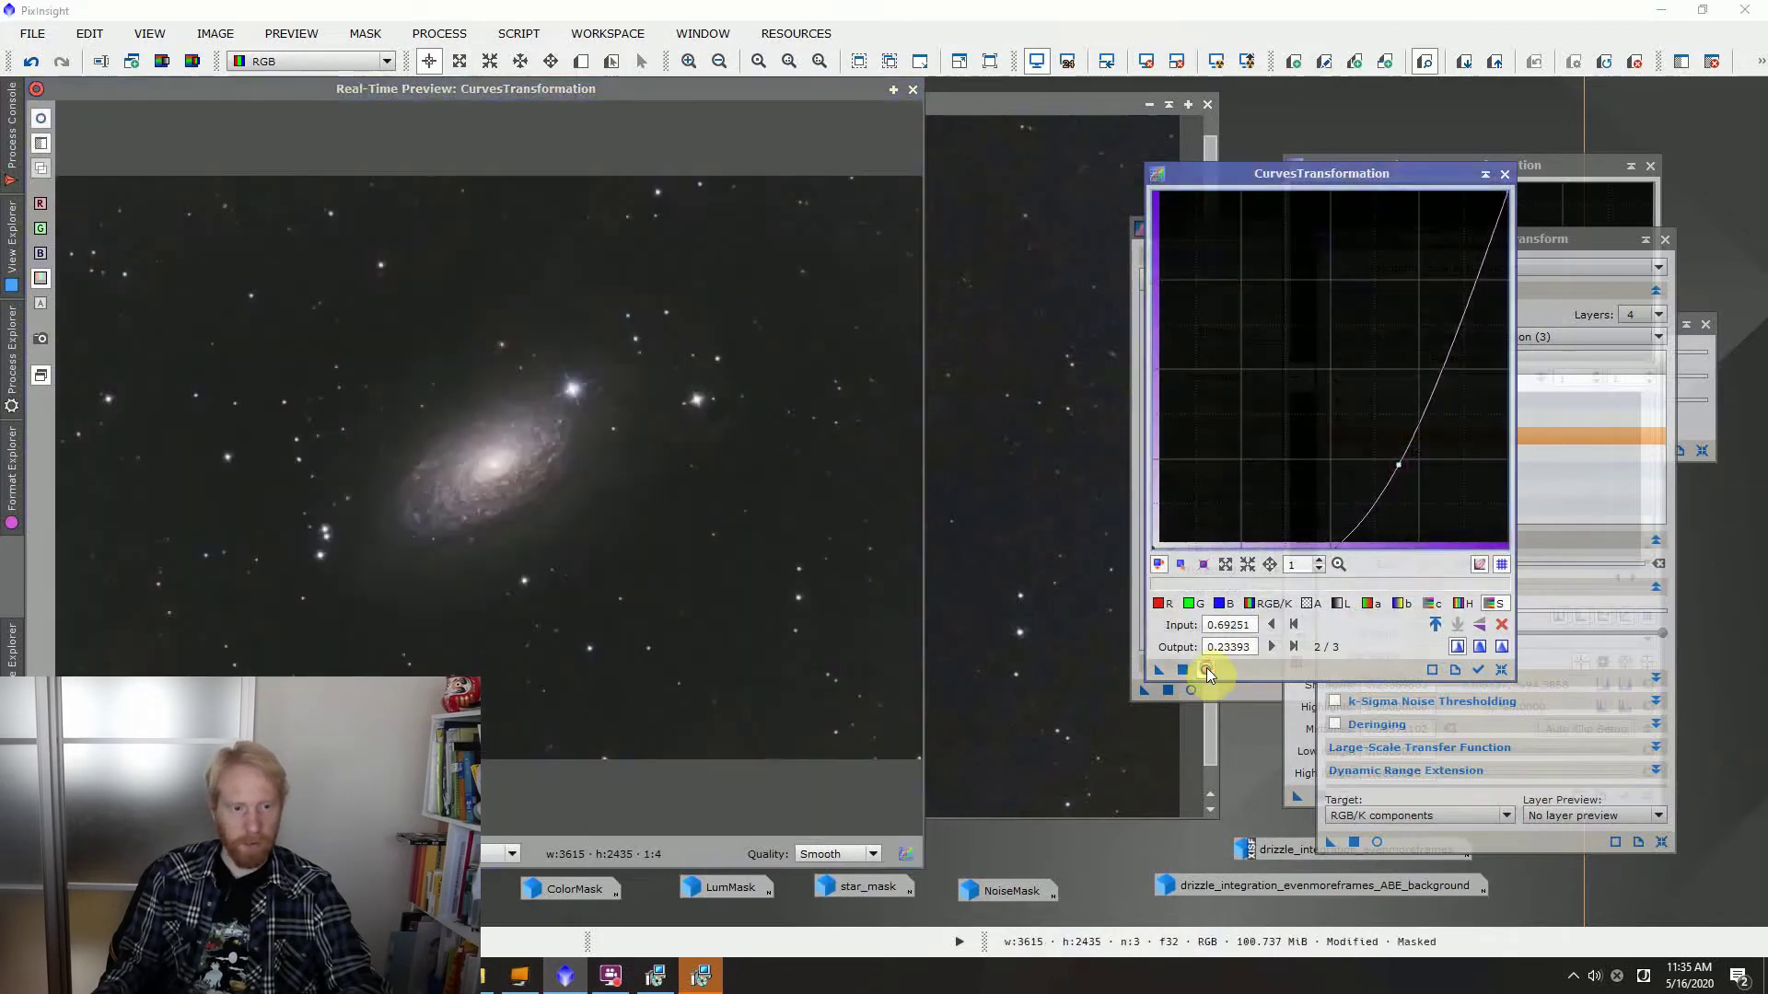
click(1206, 669)
click(1206, 670)
click(1206, 669)
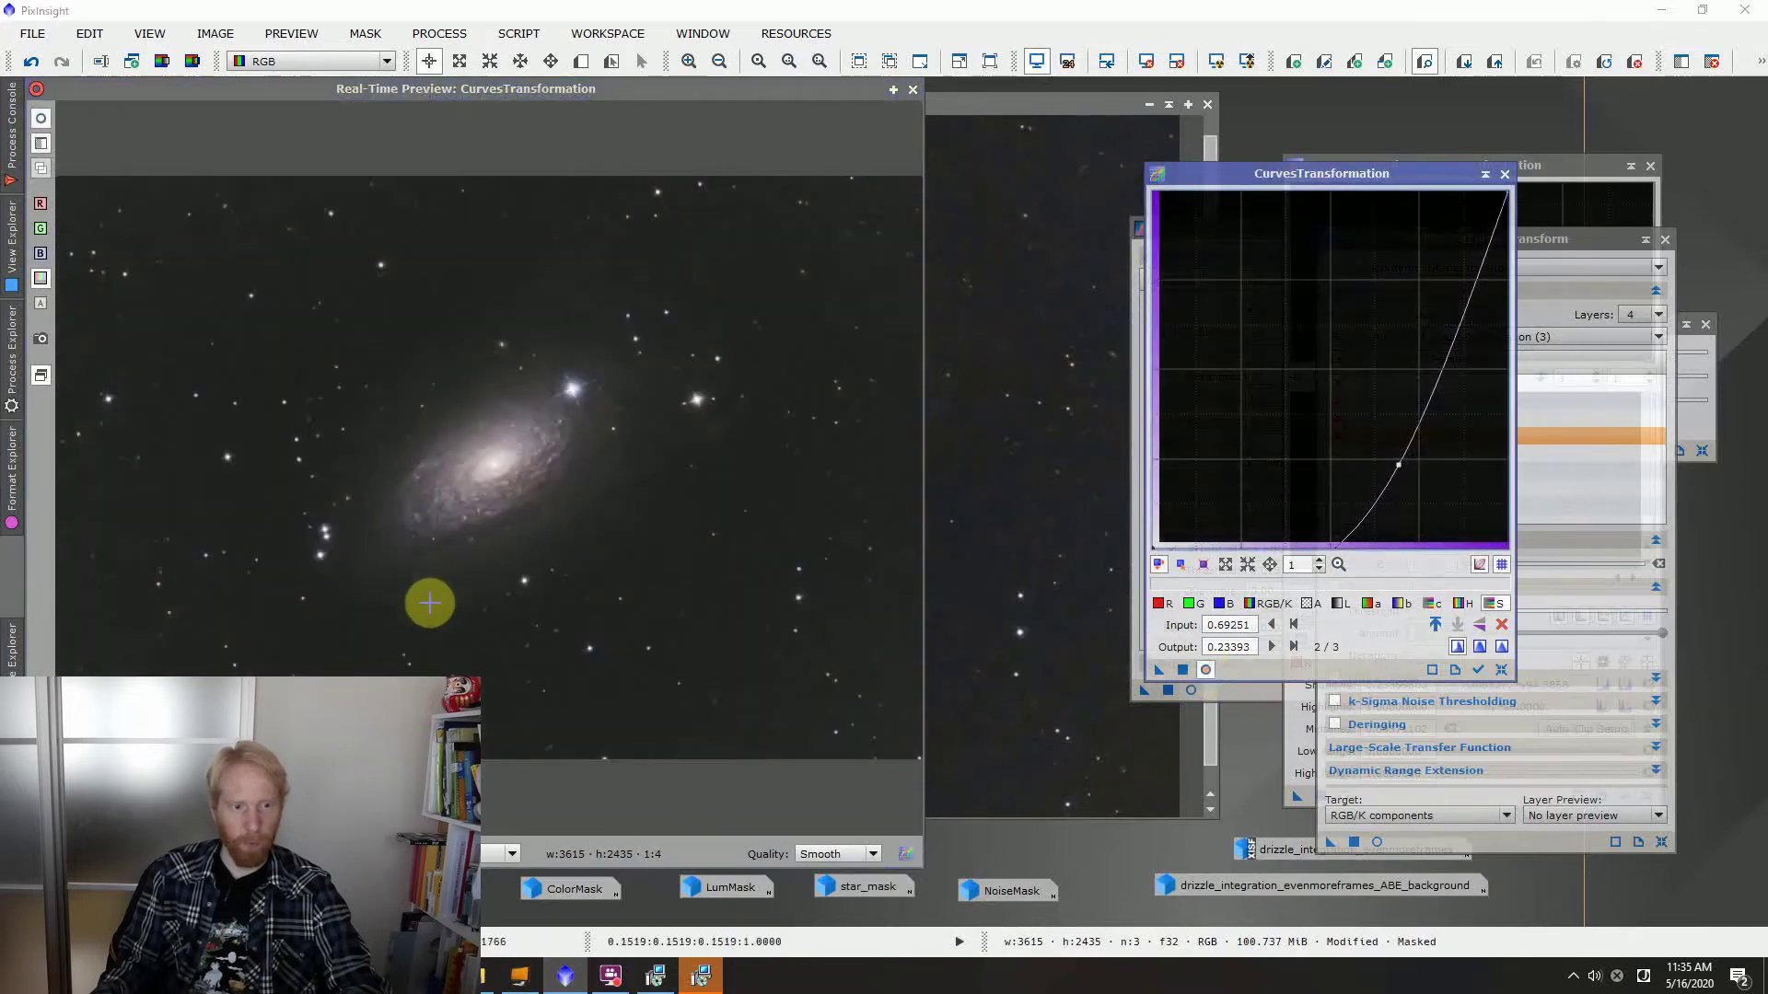
click(1206, 669)
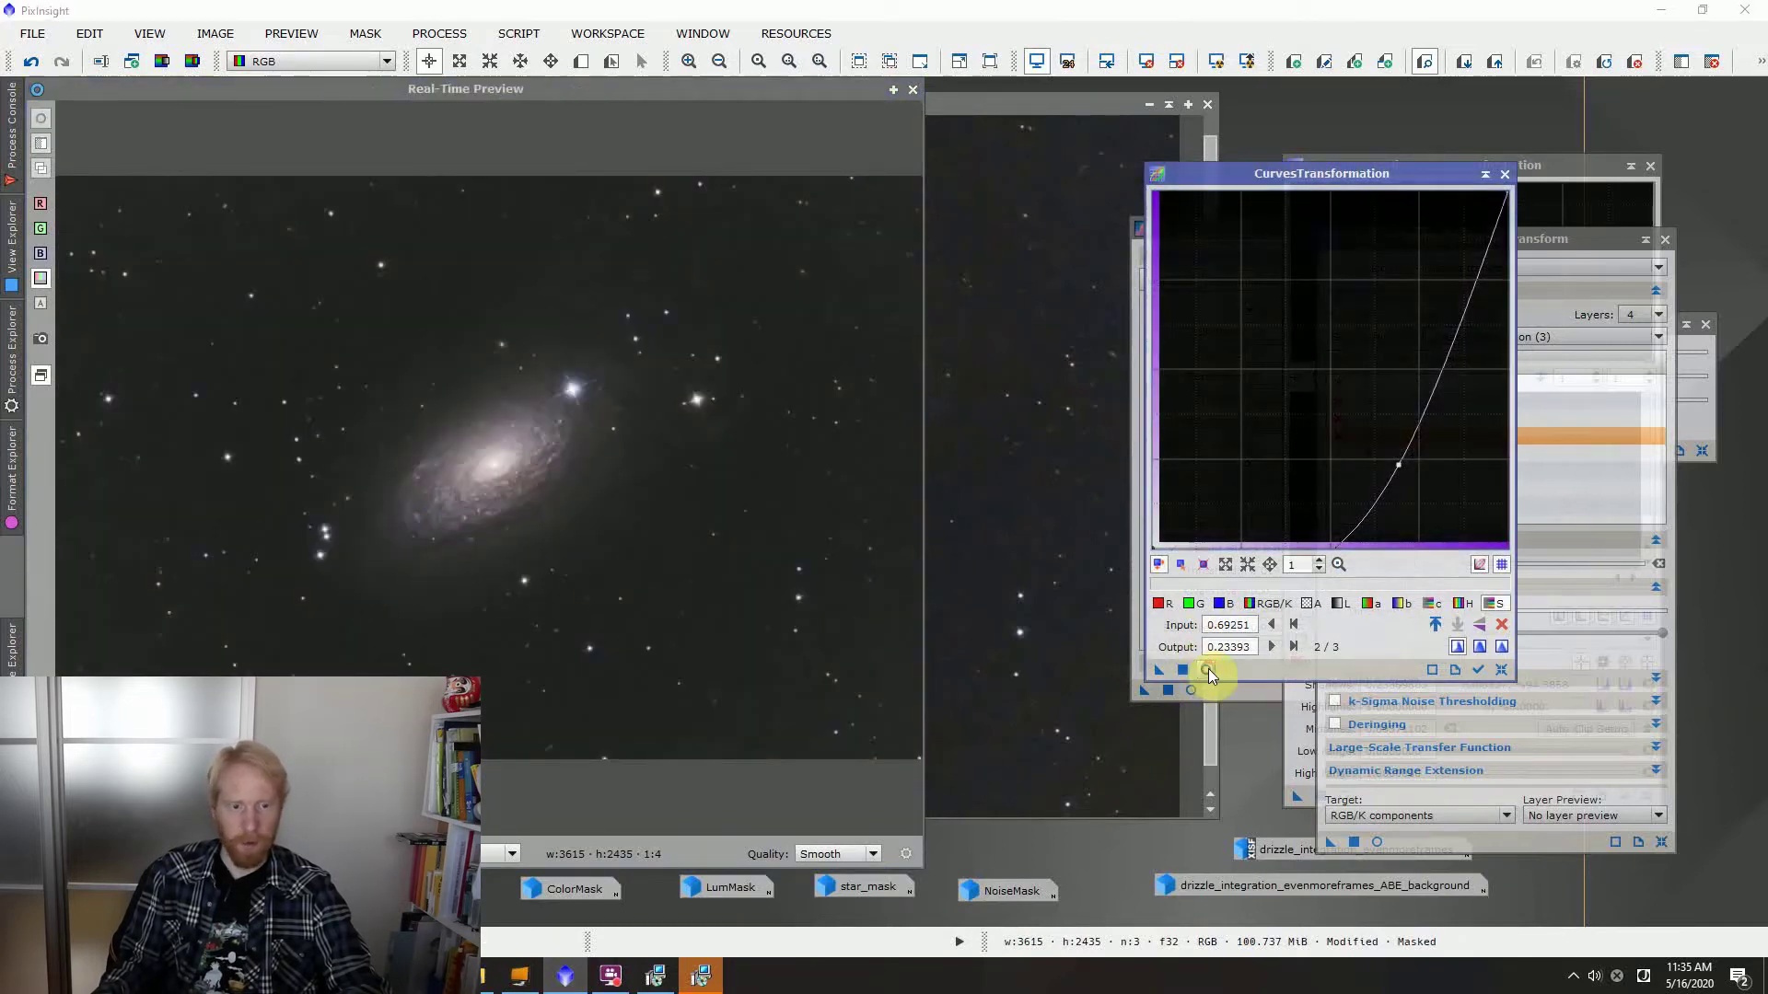
Move the saturation curve point to about input 0.488, output 0.278, and apply the desaturation to the masked galaxy image
drag(1402, 467, 1358, 455)
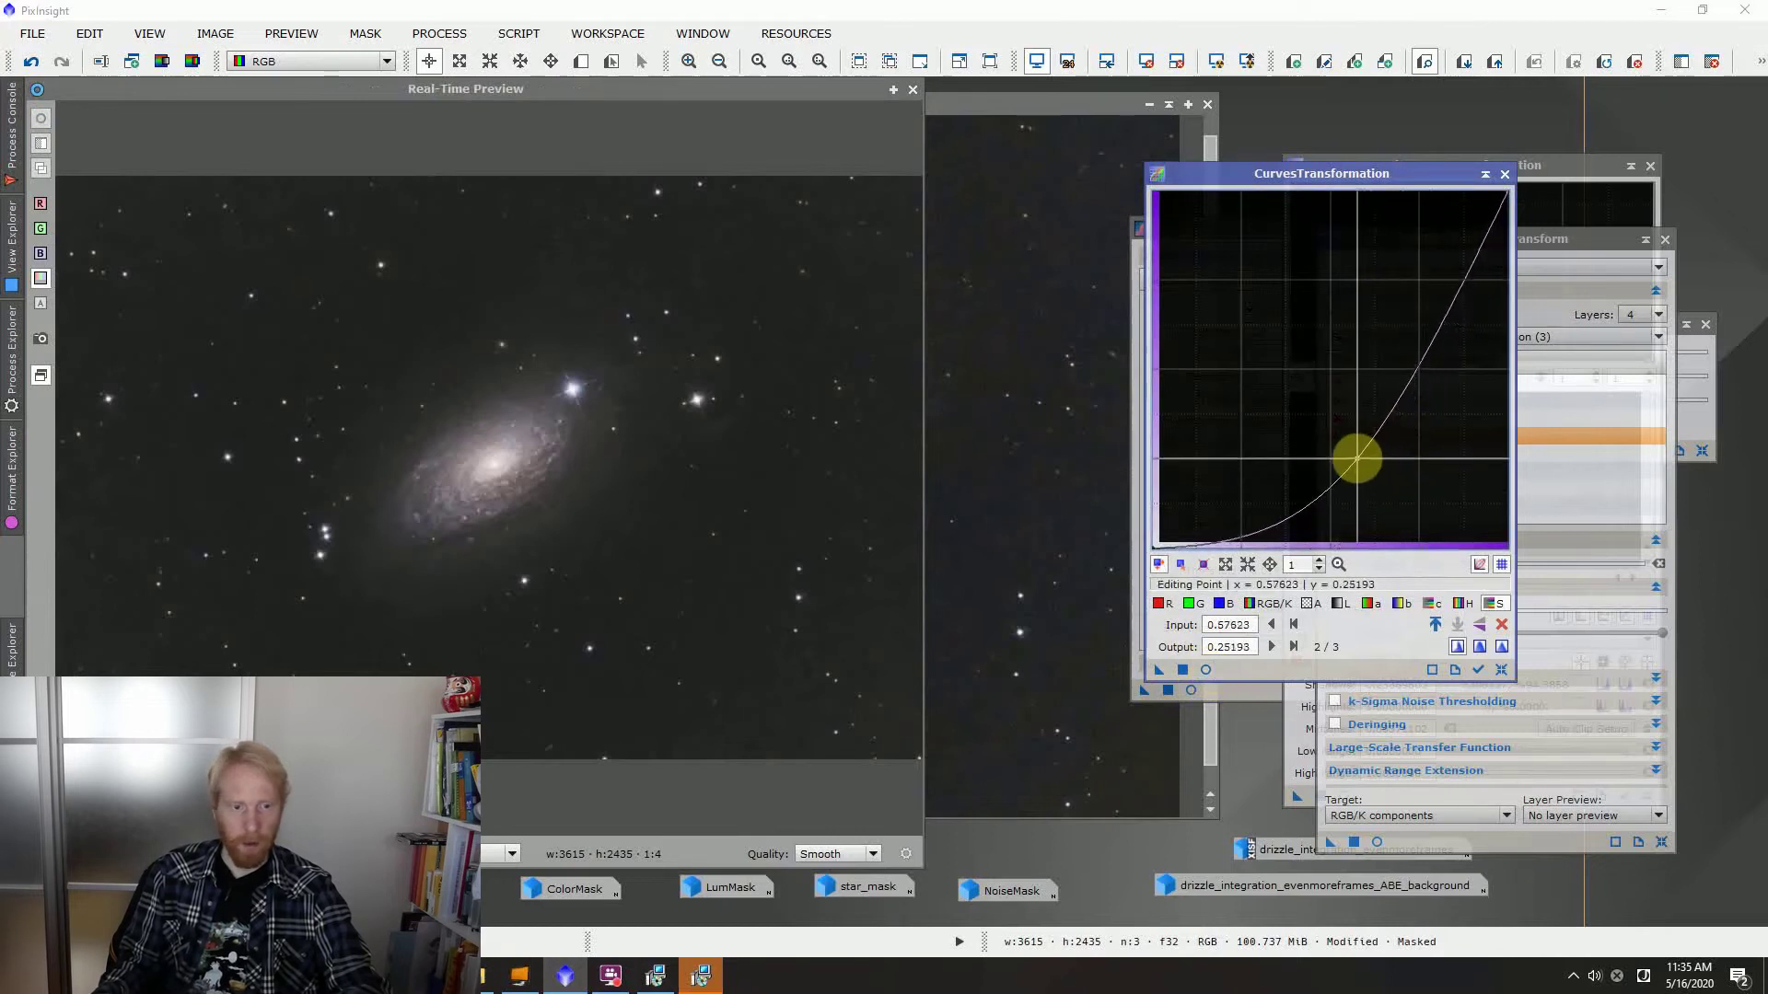
click(1206, 670)
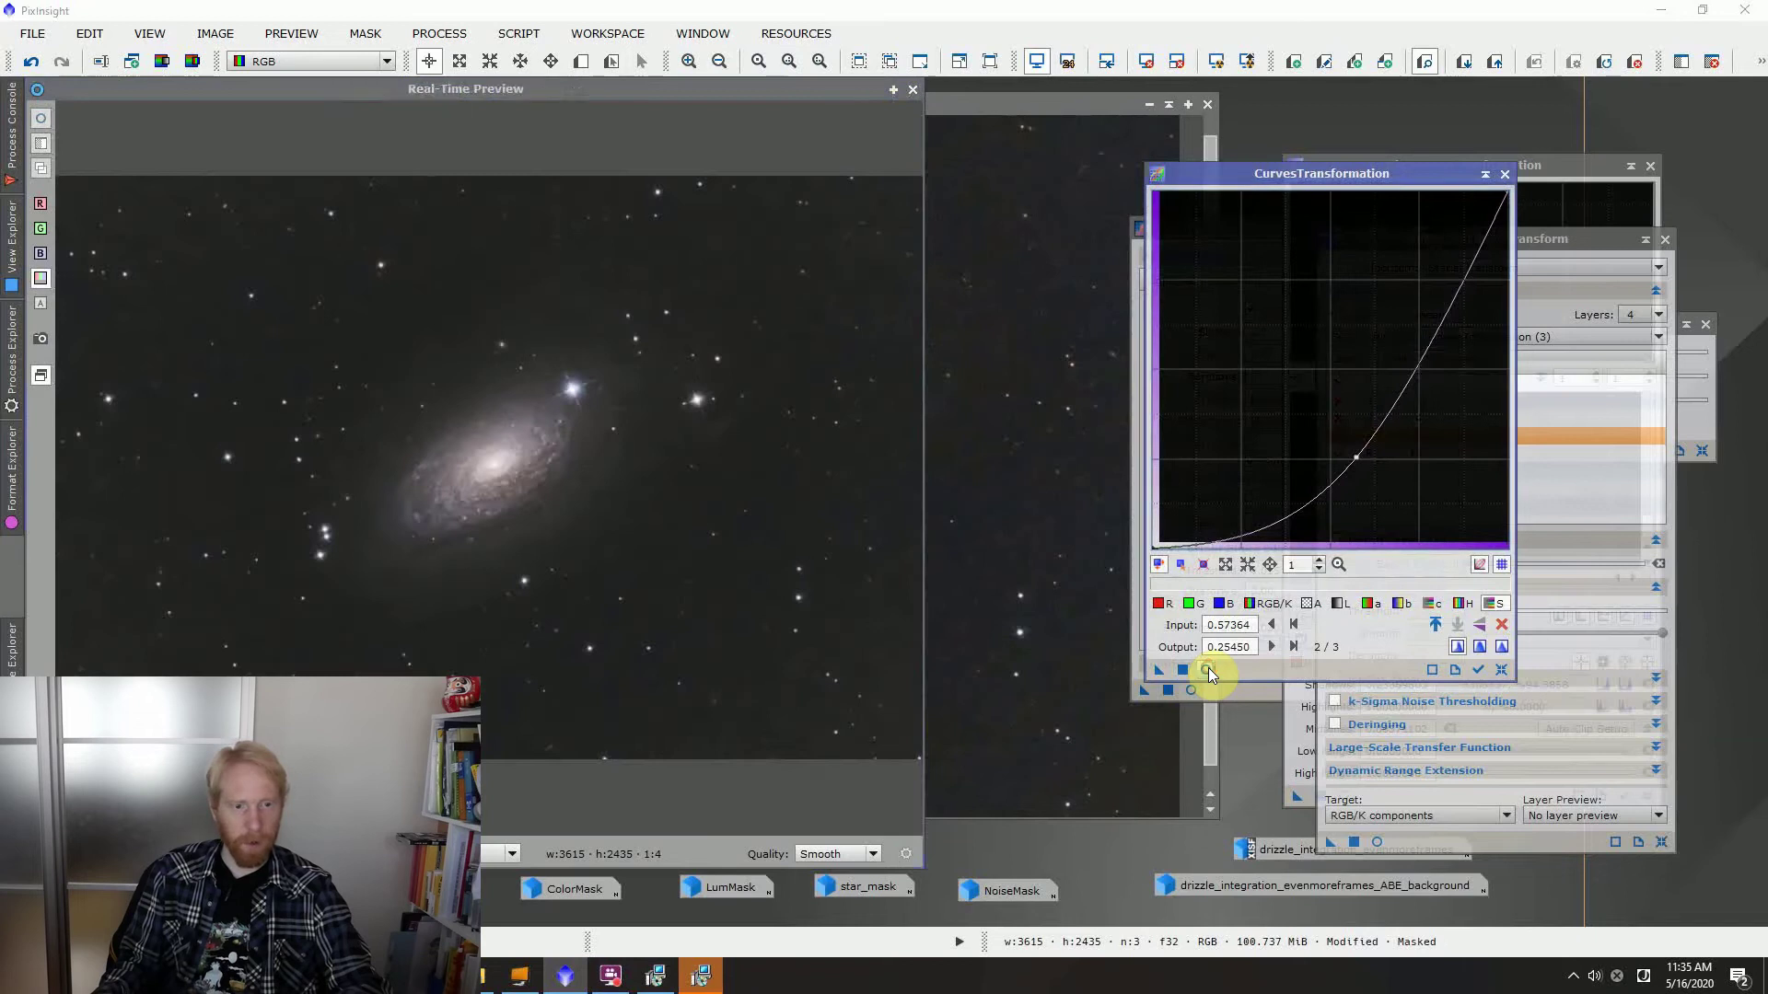
click(1207, 669)
click(1207, 669)
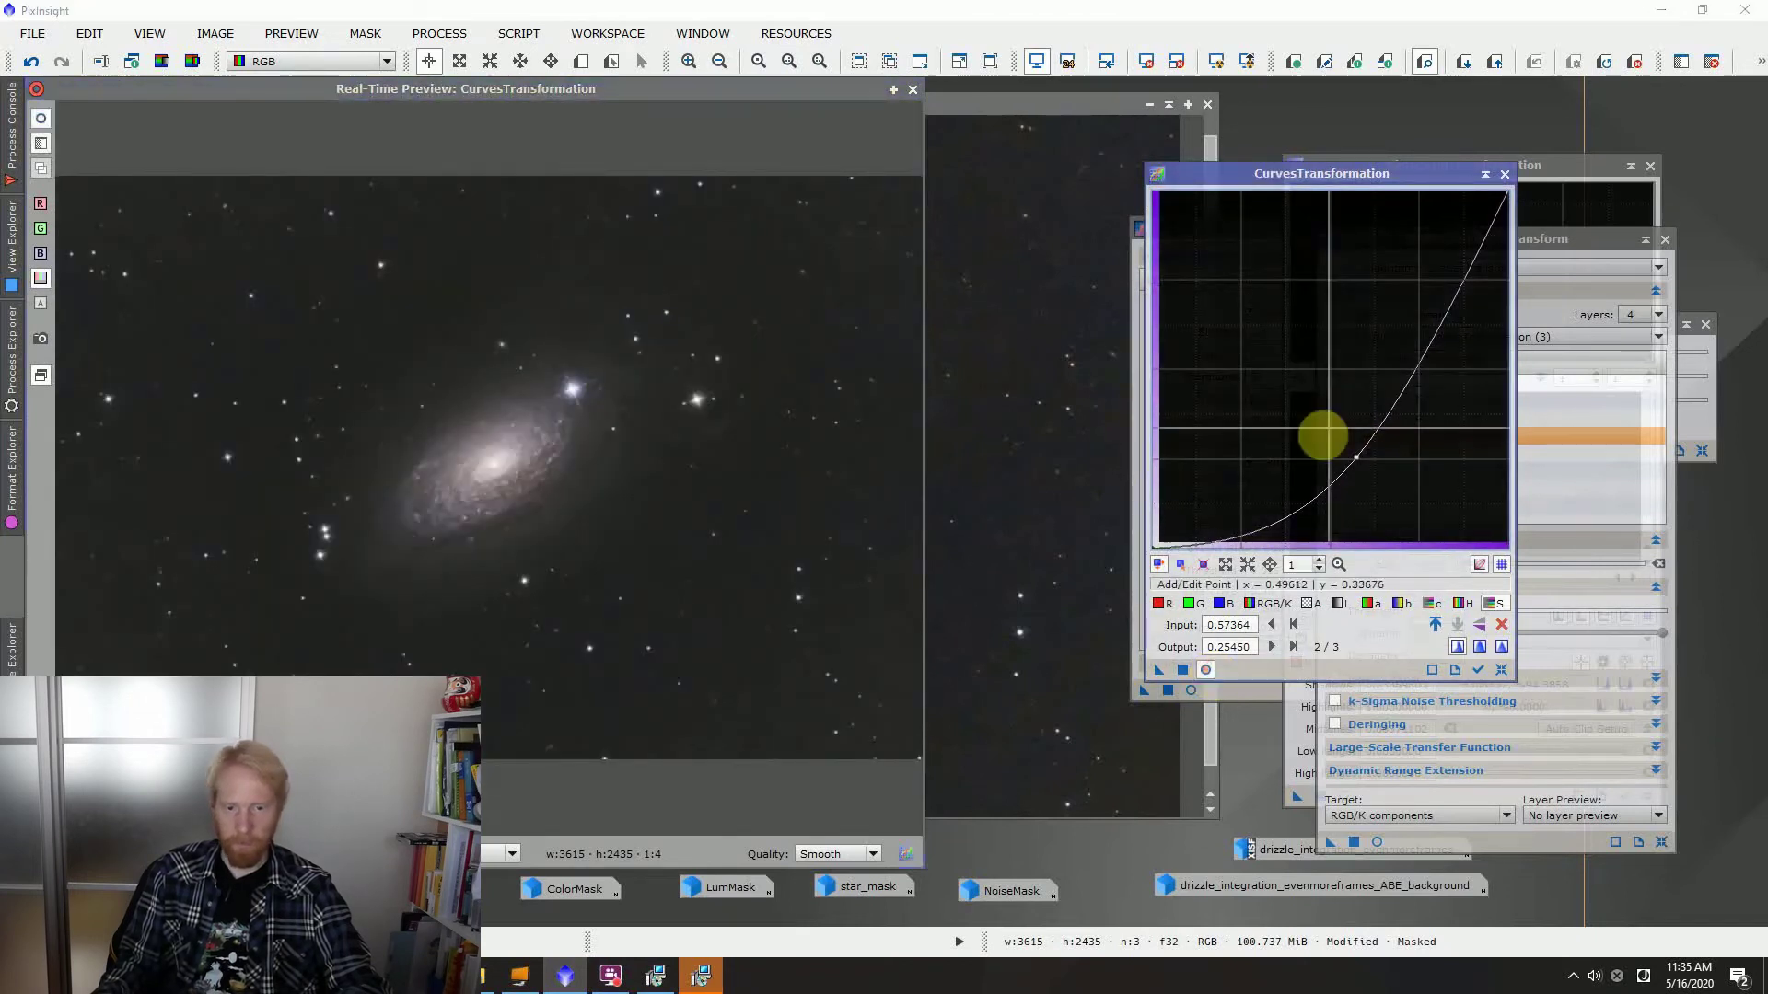
mouse_move(1356, 456)
mouse_down()
mouse_move(1306, 450)
mouse_move(1325, 449)
mouse_up()
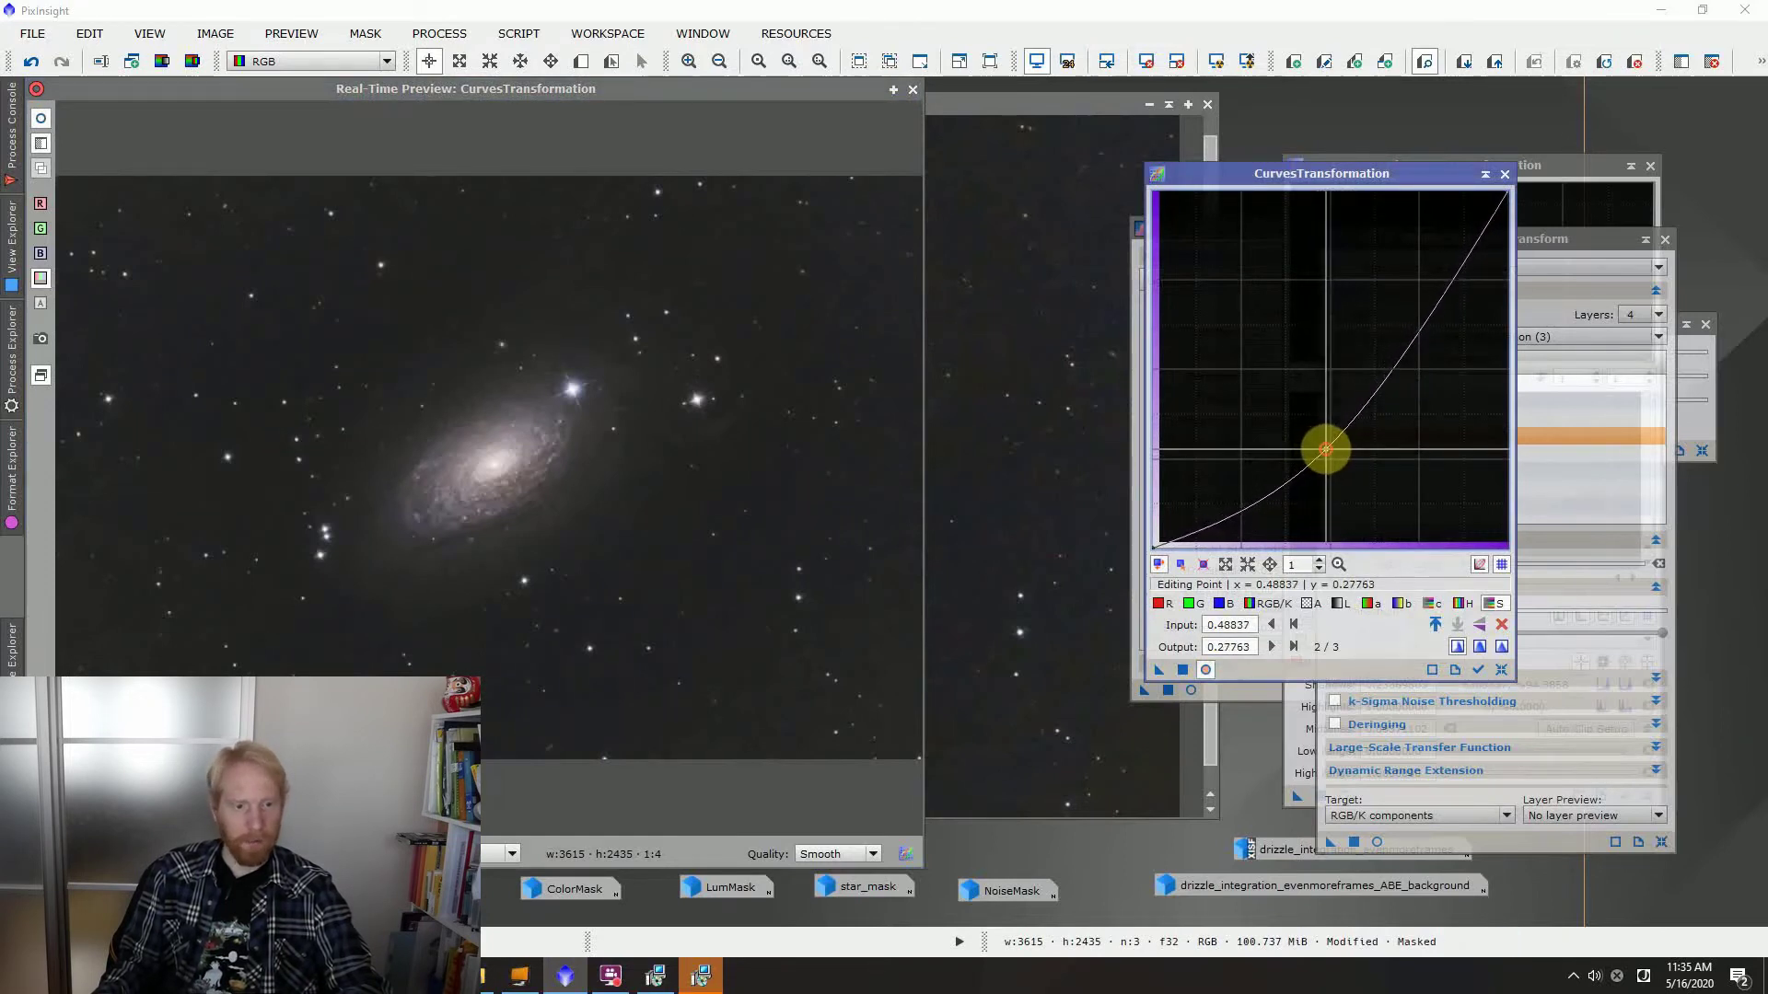
click(914, 92)
drag(1157, 669, 710, 497)
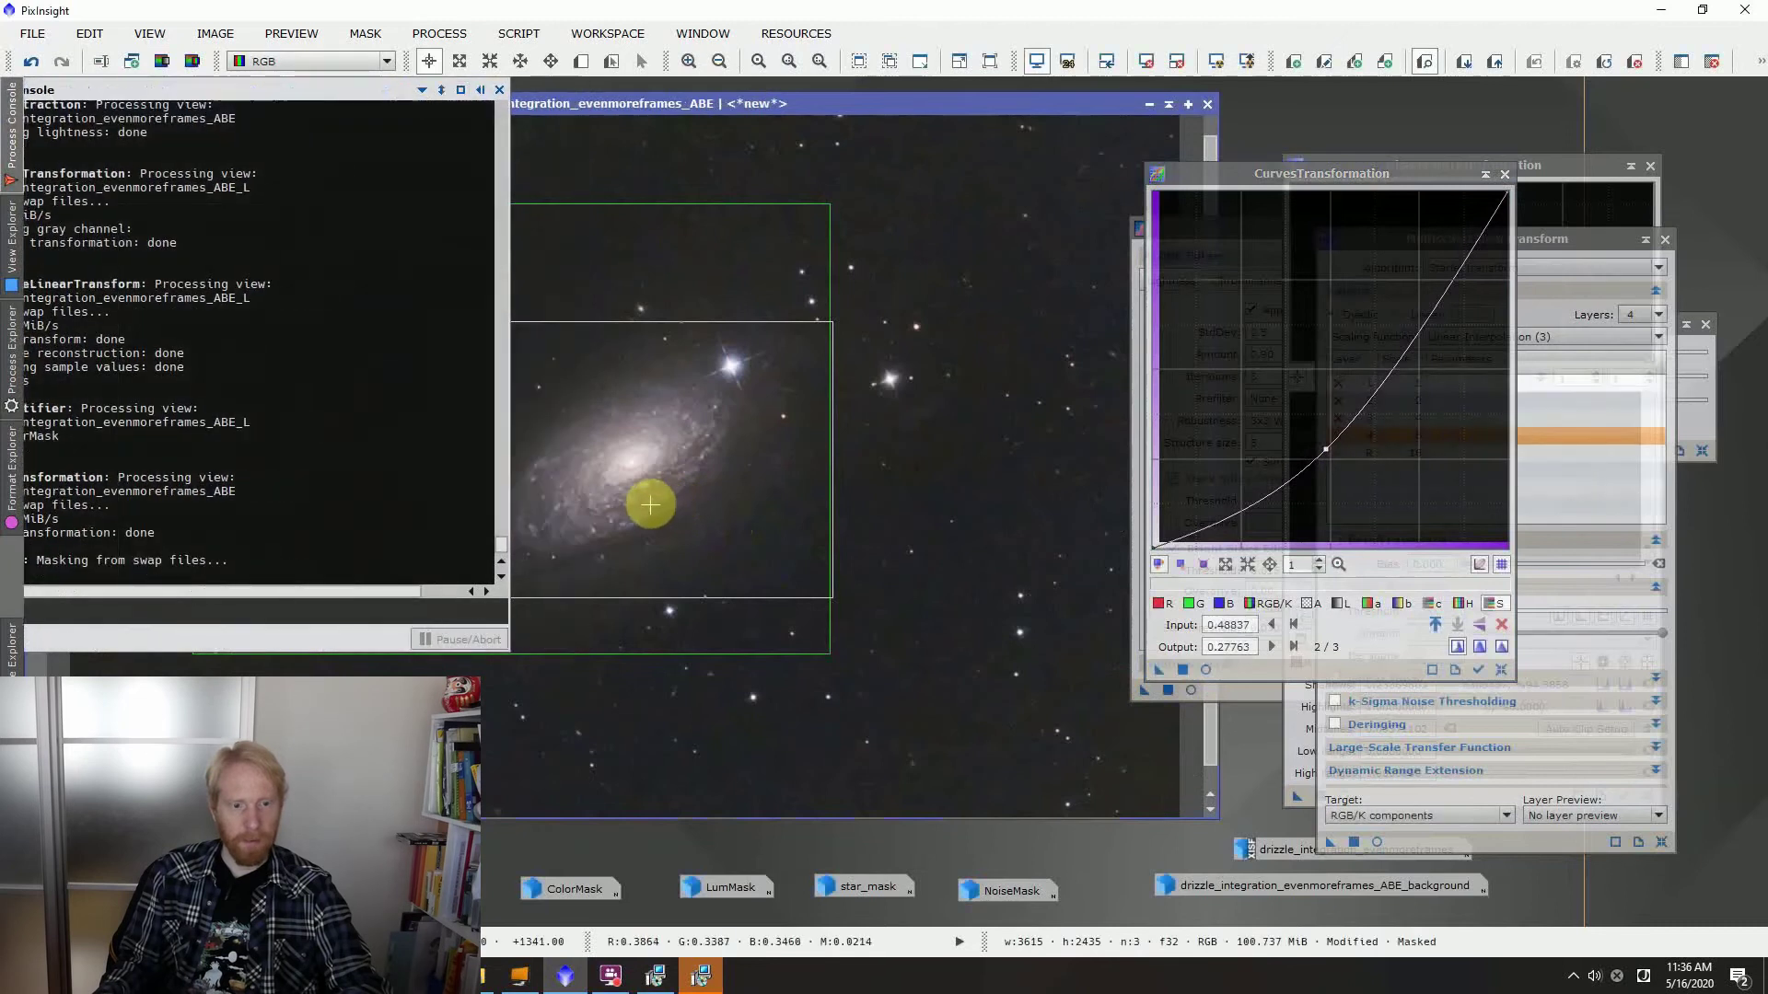
Invert the galaxy image's mask again and reset the curves in CurvesTransformation
click(340, 37)
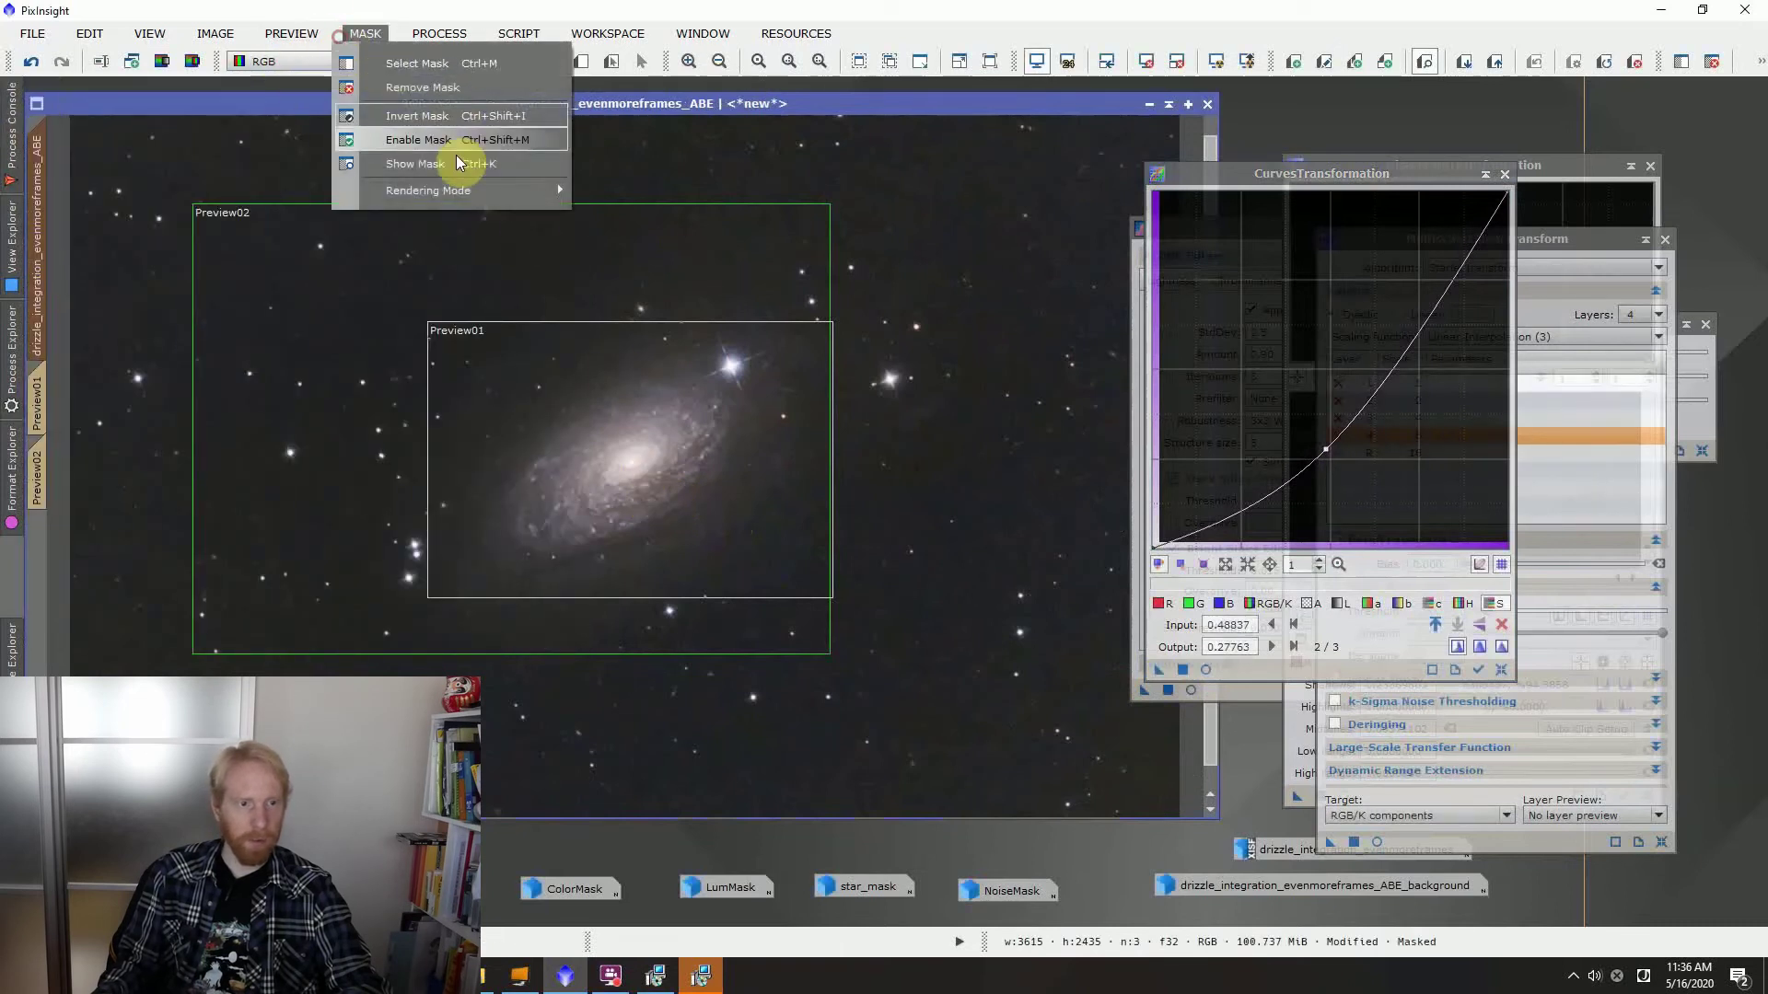
click(385, 112)
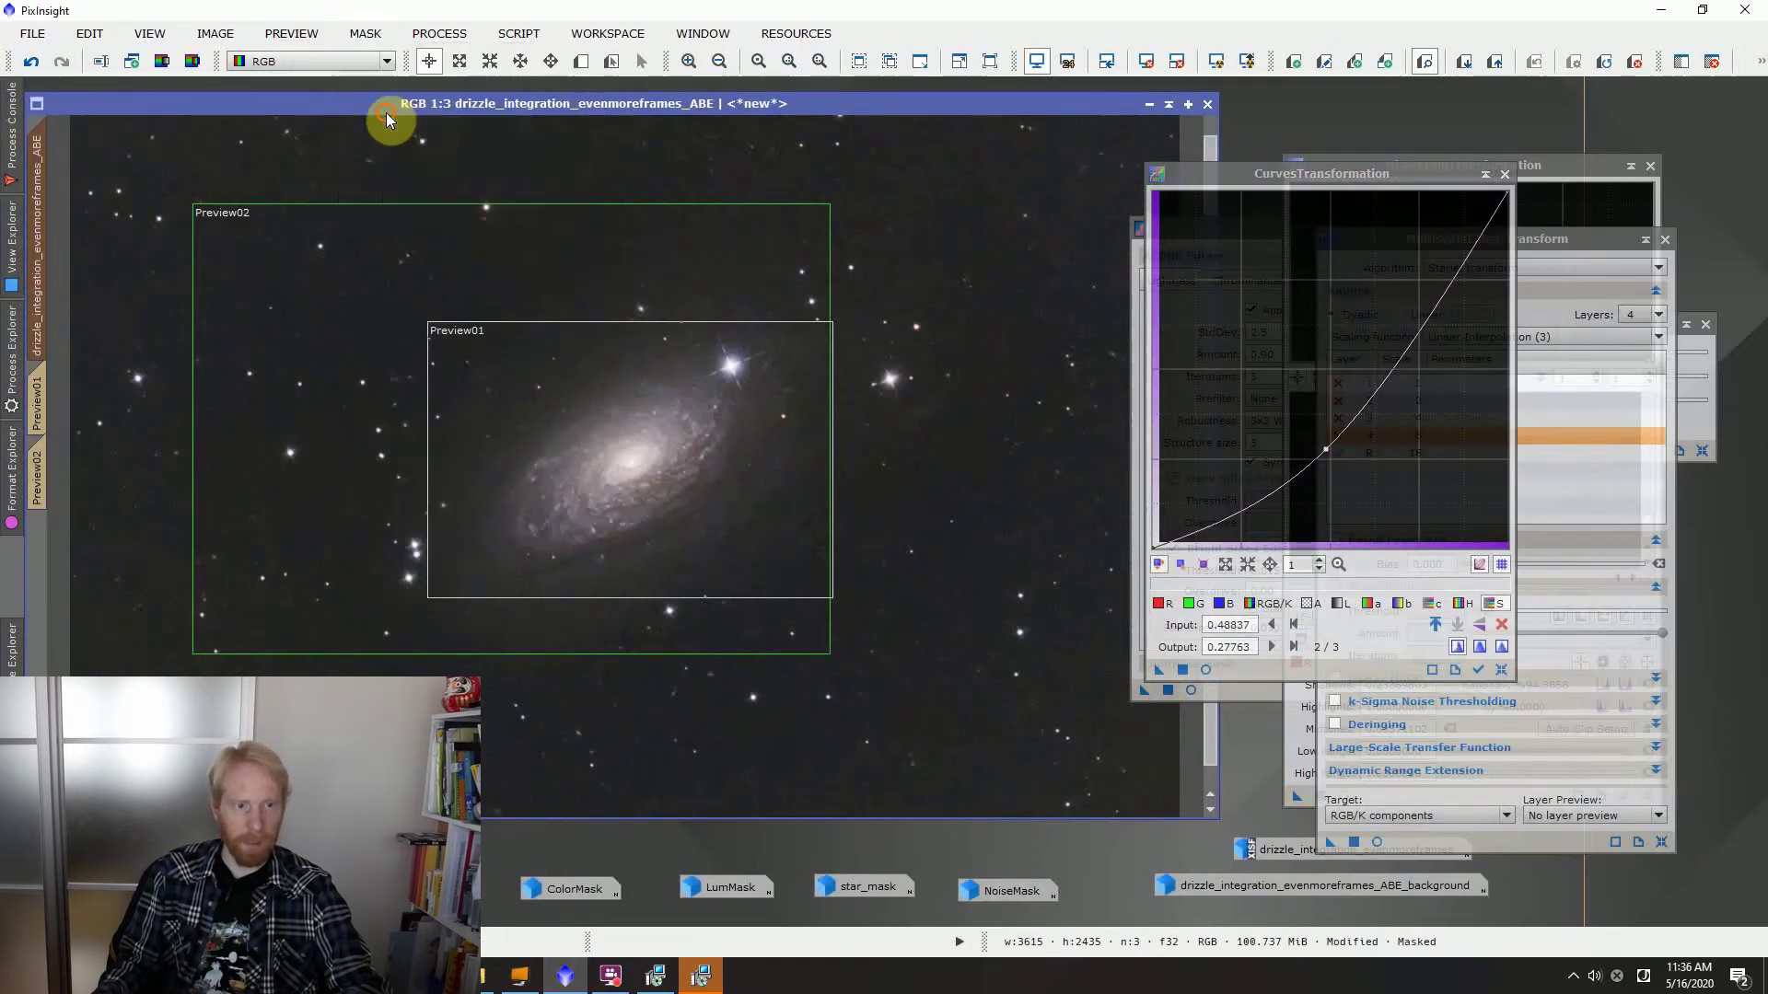
click(1501, 669)
Raise the saturation curve to about input 0.354, output 0.586, preview it, and apply it to the galaxy image
drag(1310, 391, 1276, 337)
click(1205, 669)
click(913, 89)
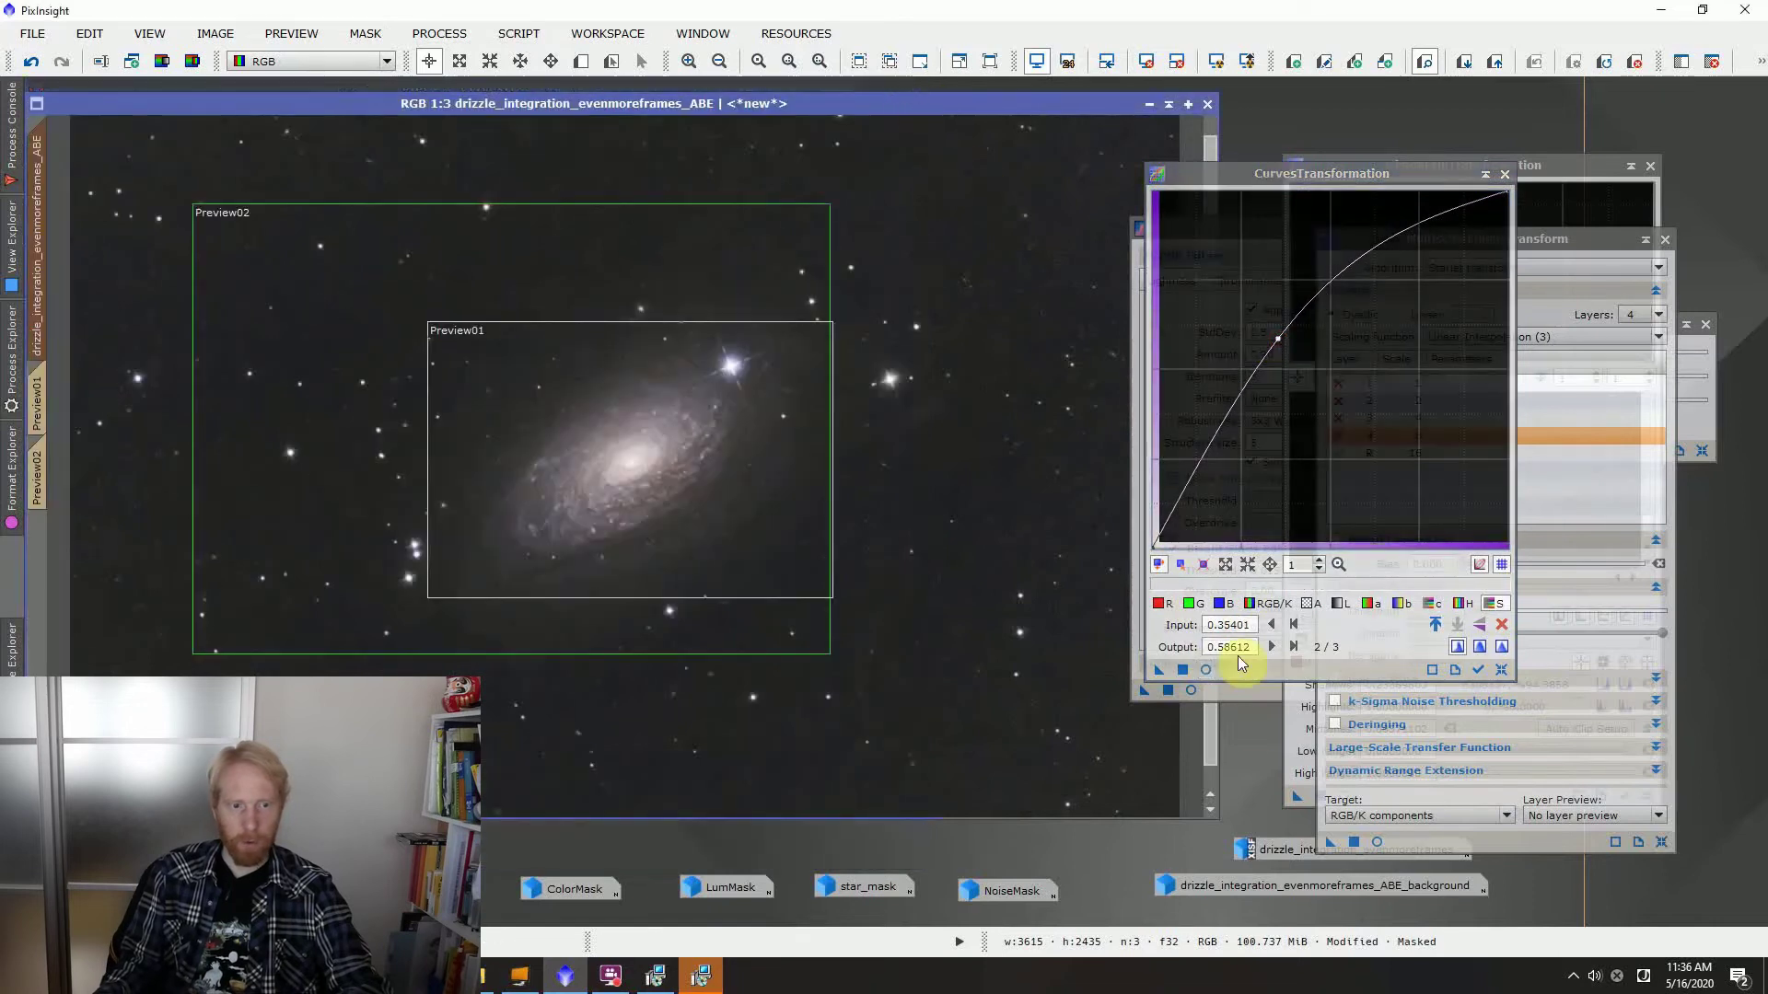
drag(1158, 671, 578, 392)
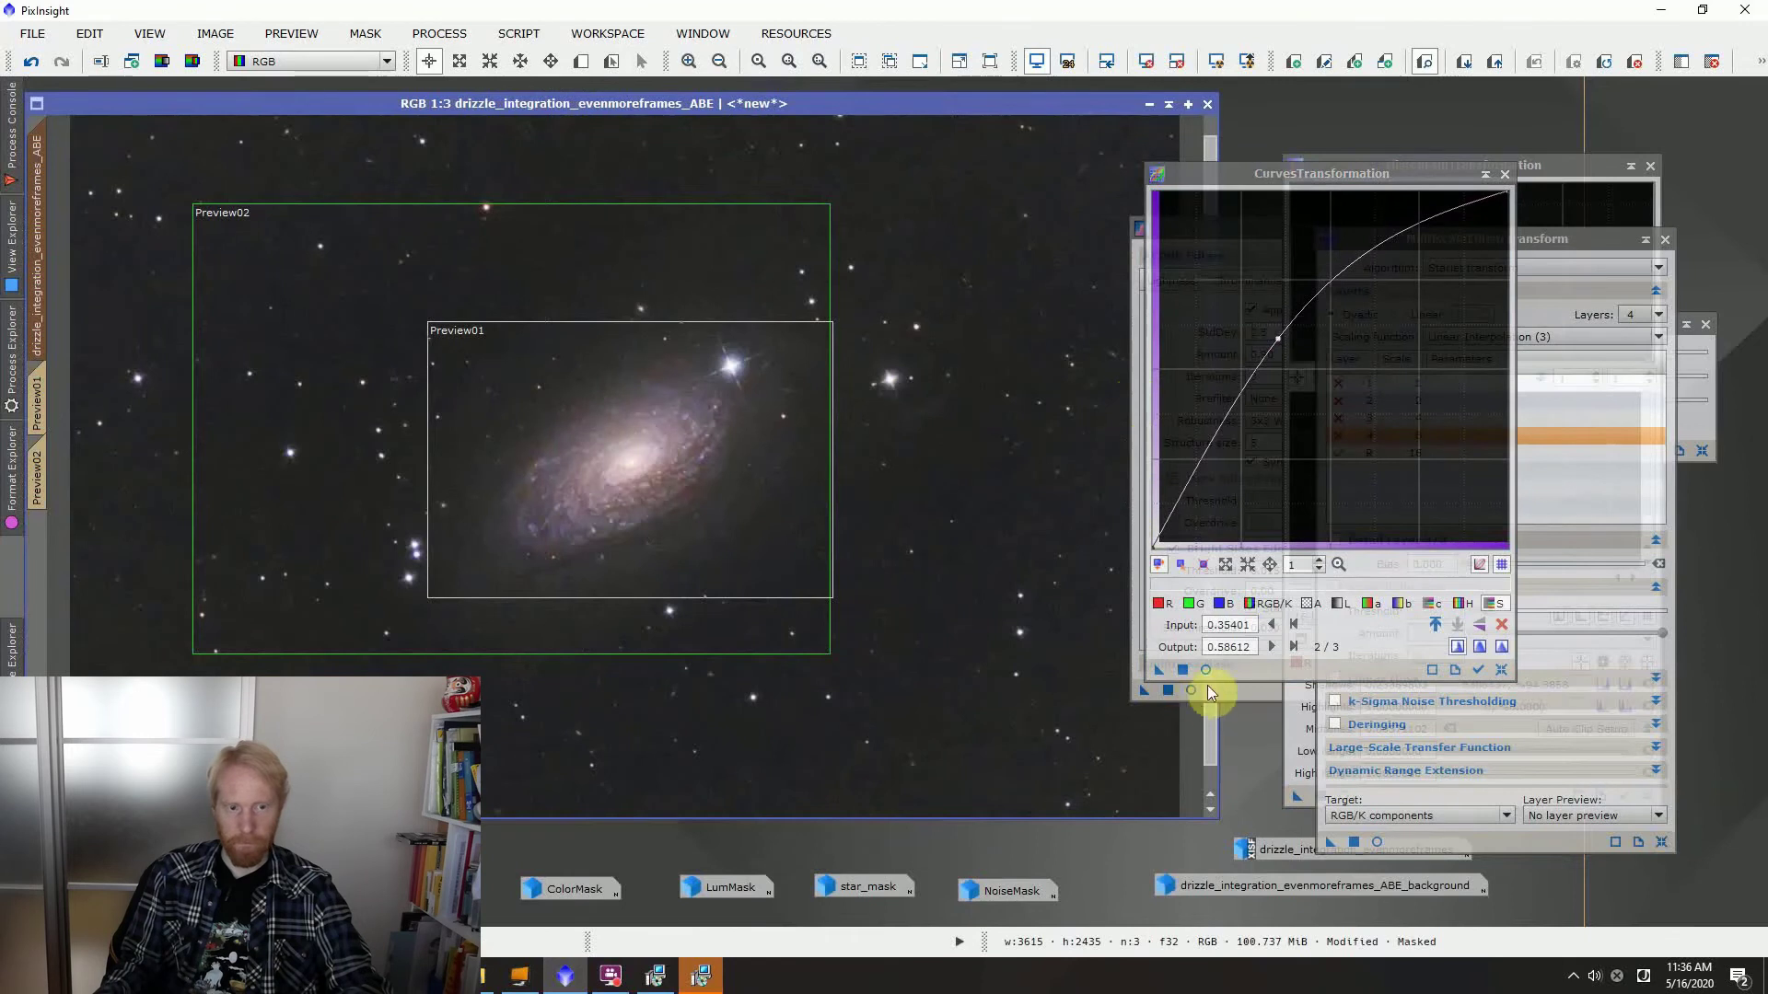
Set the saturation curve point to about 0.455/0.540 and the c curve point to about 0.491/0.524, and apply both curves to the galaxy image
click(1206, 670)
drag(1276, 341, 1314, 355)
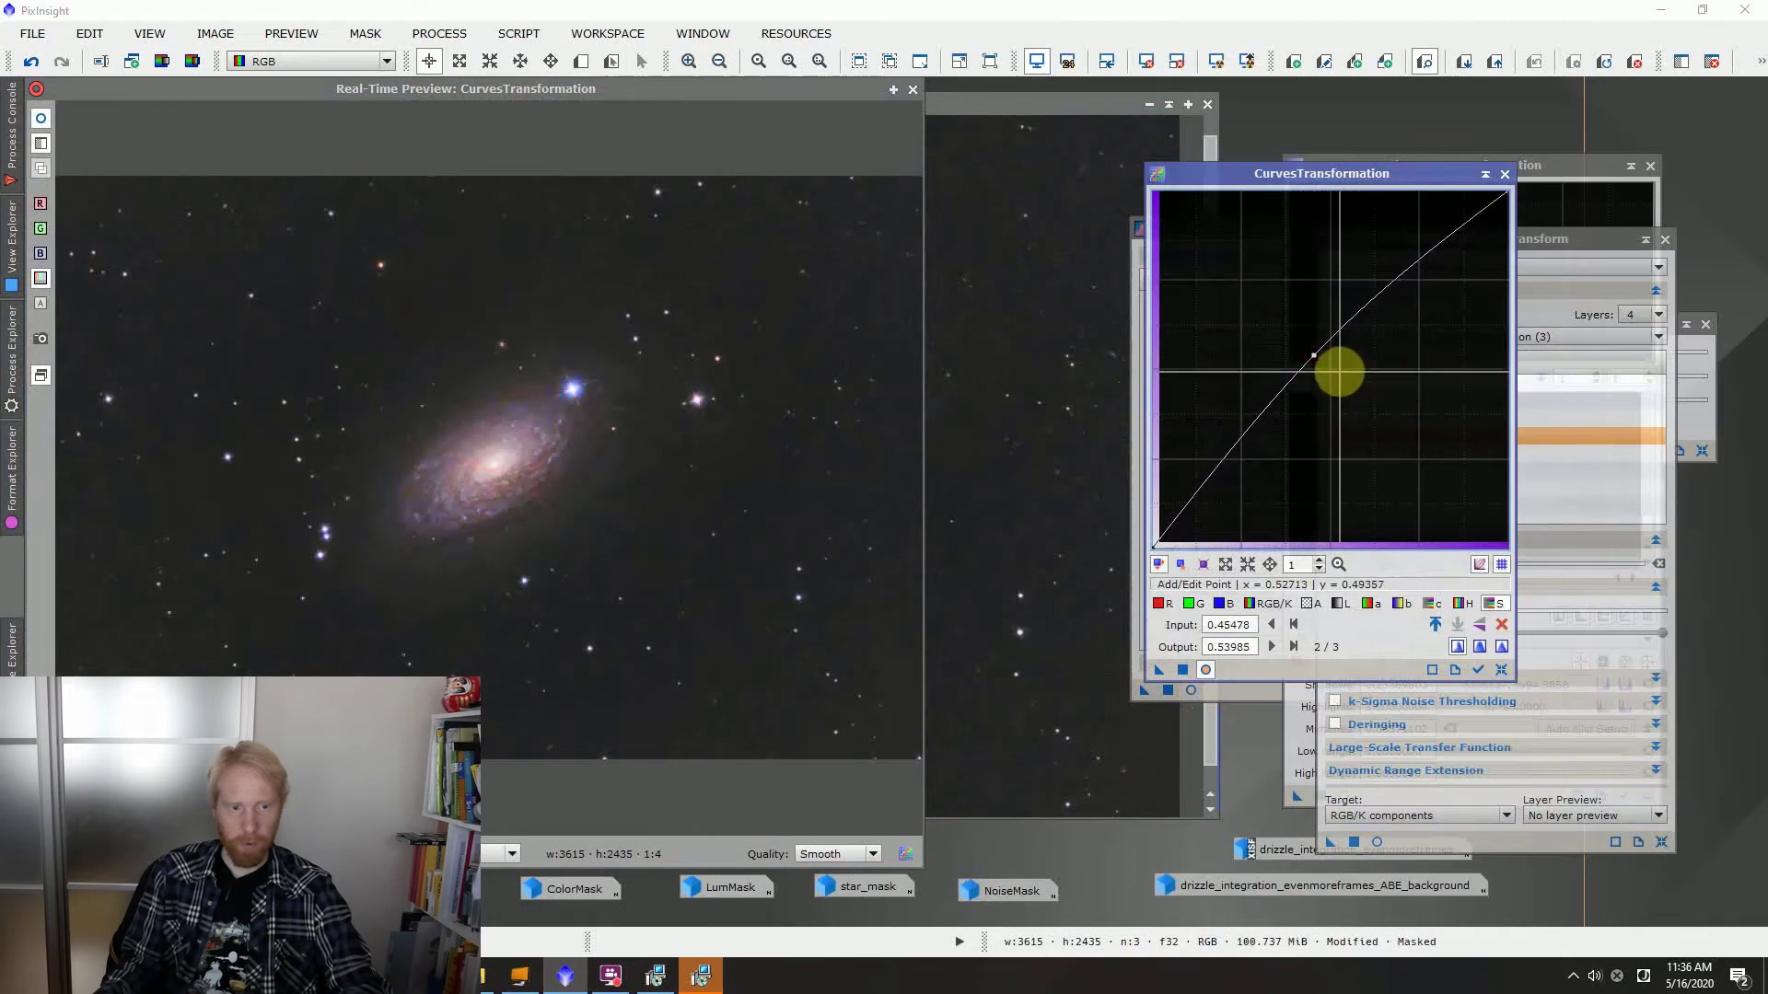
click(1432, 604)
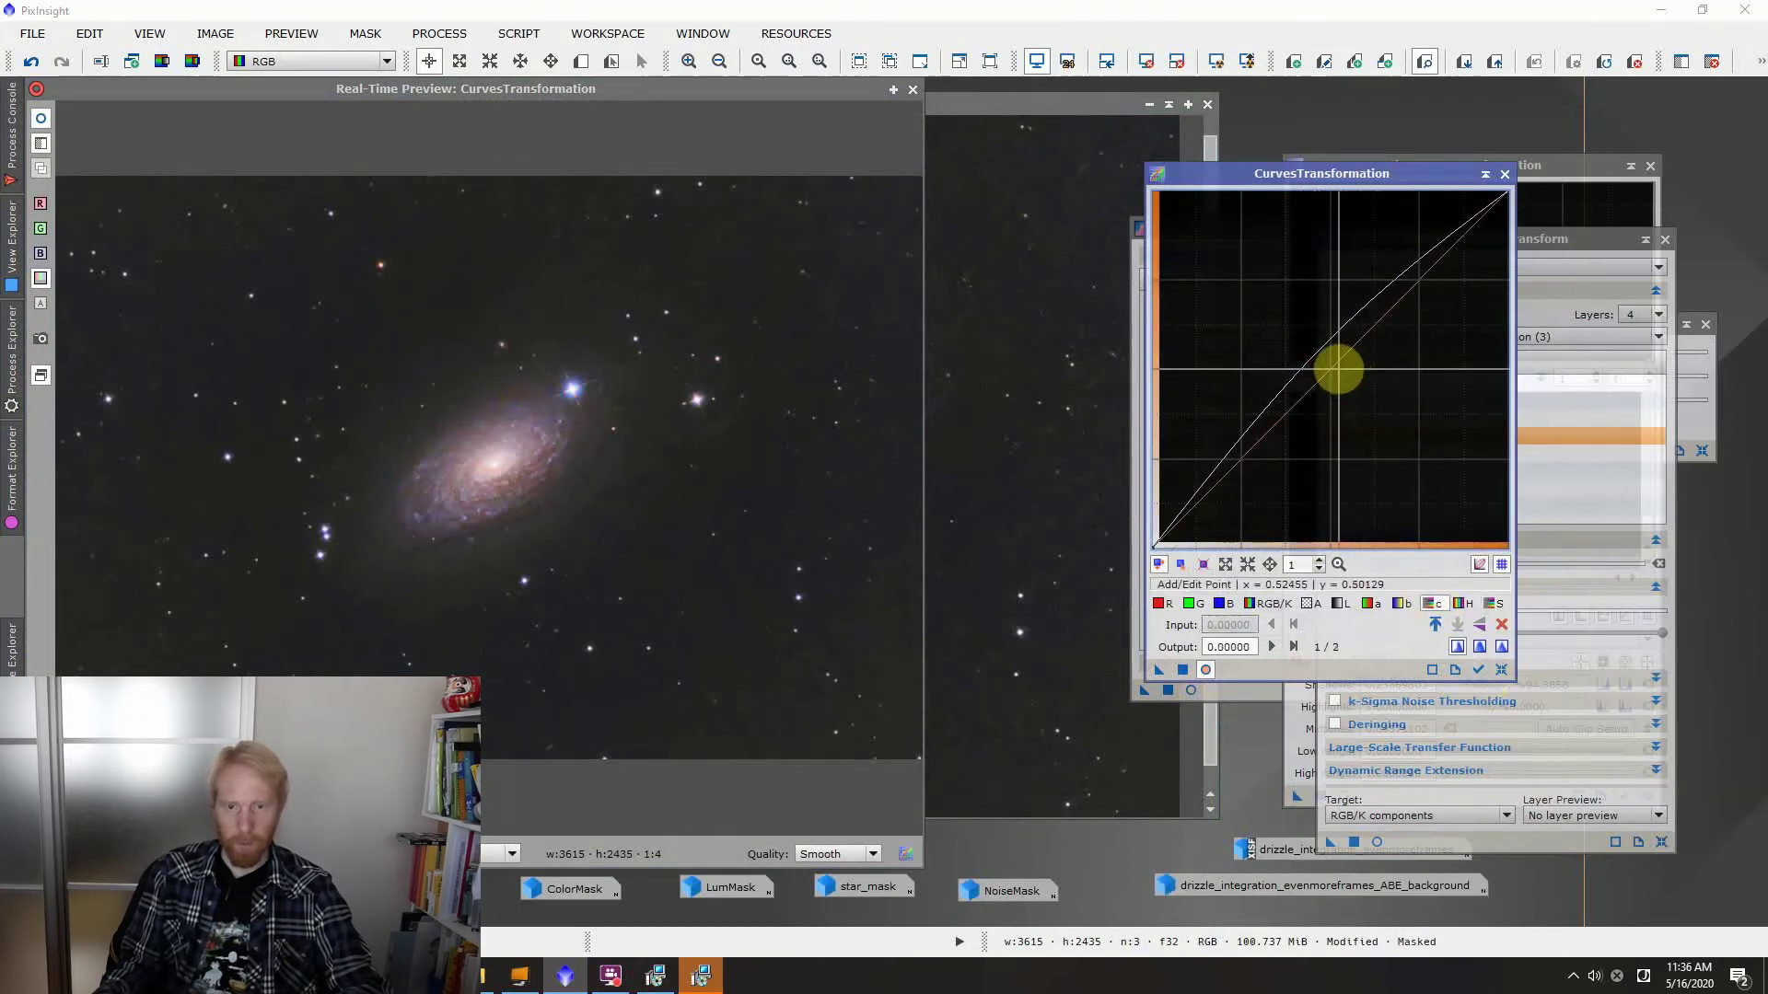
click(1332, 367)
drag(1330, 368, 1323, 360)
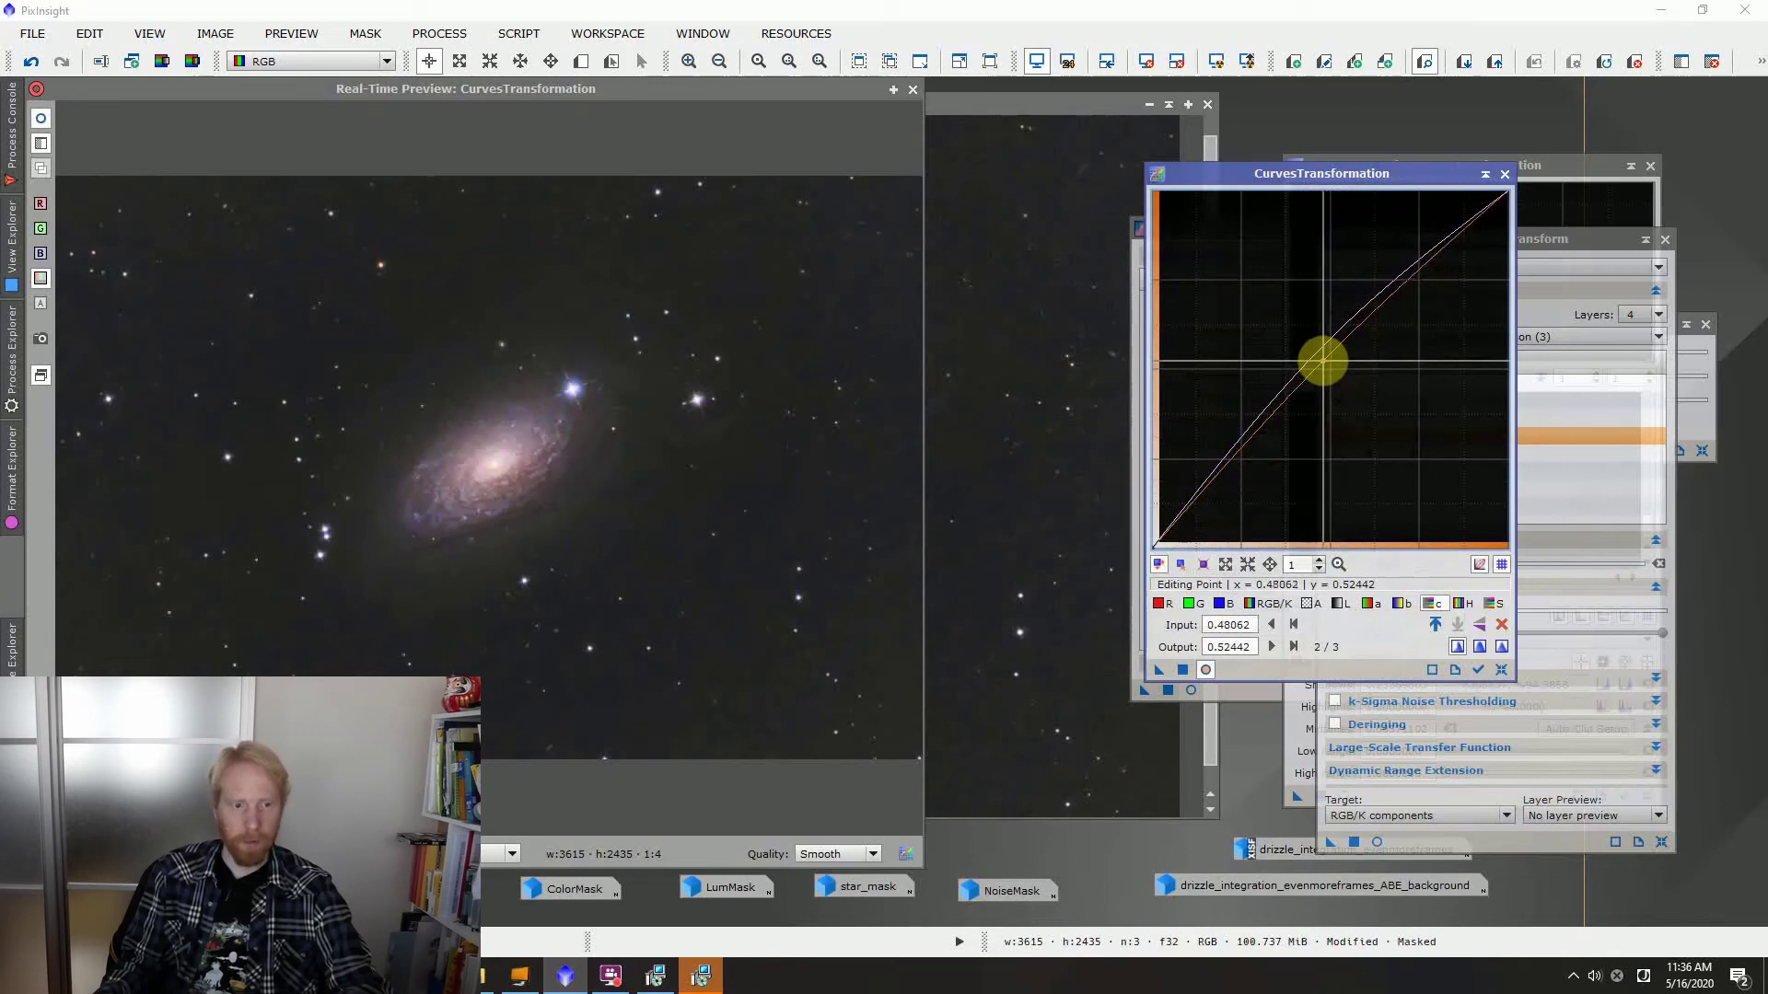
drag(1322, 361, 1325, 361)
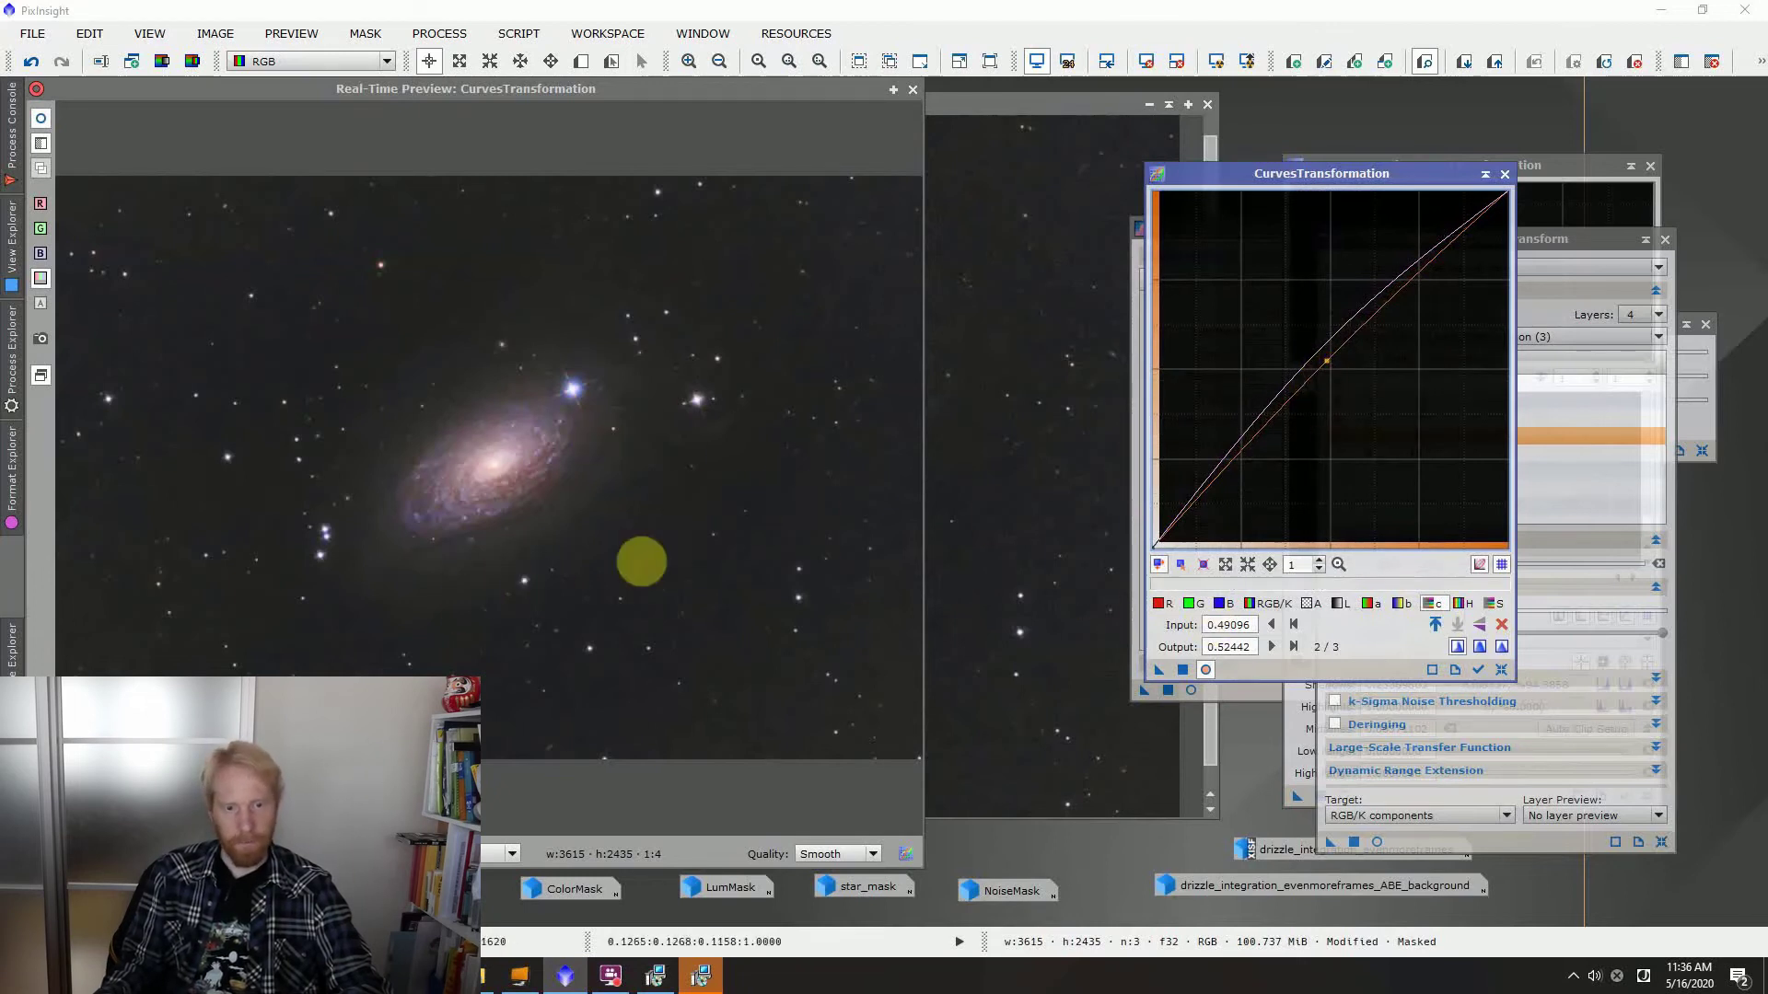
click(912, 89)
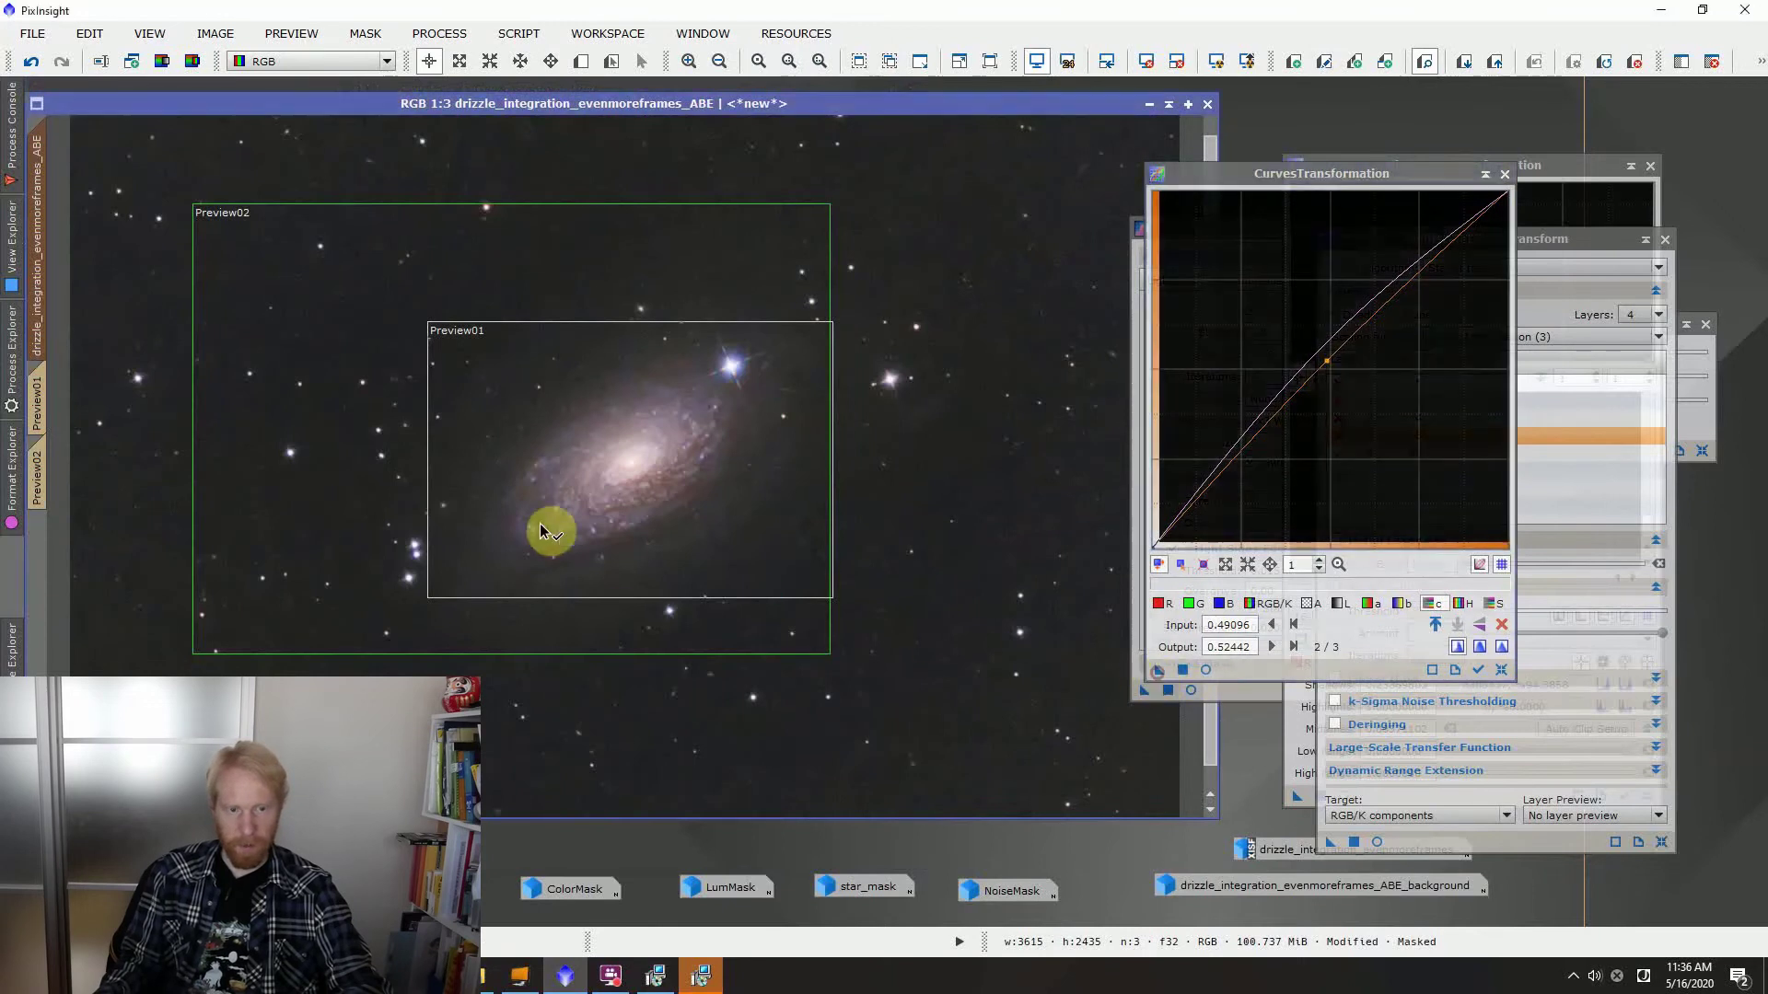
scroll(876, 544, up, 1)
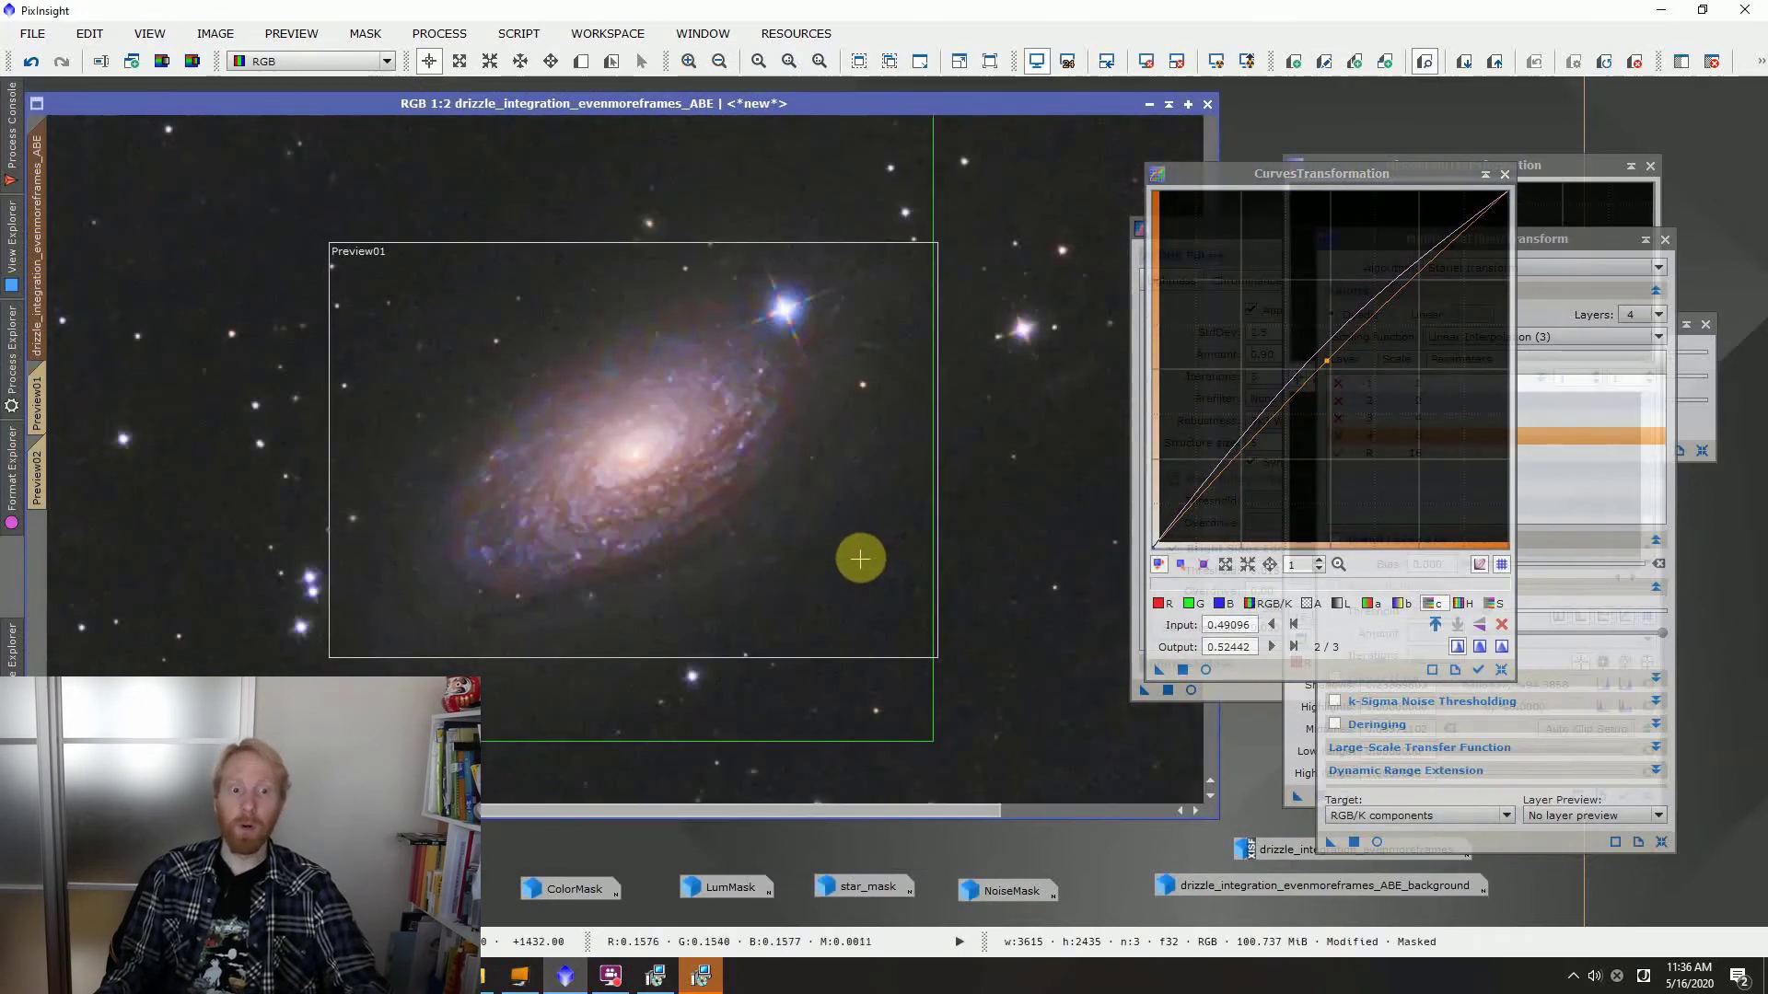
scroll(860, 559, down, 1)
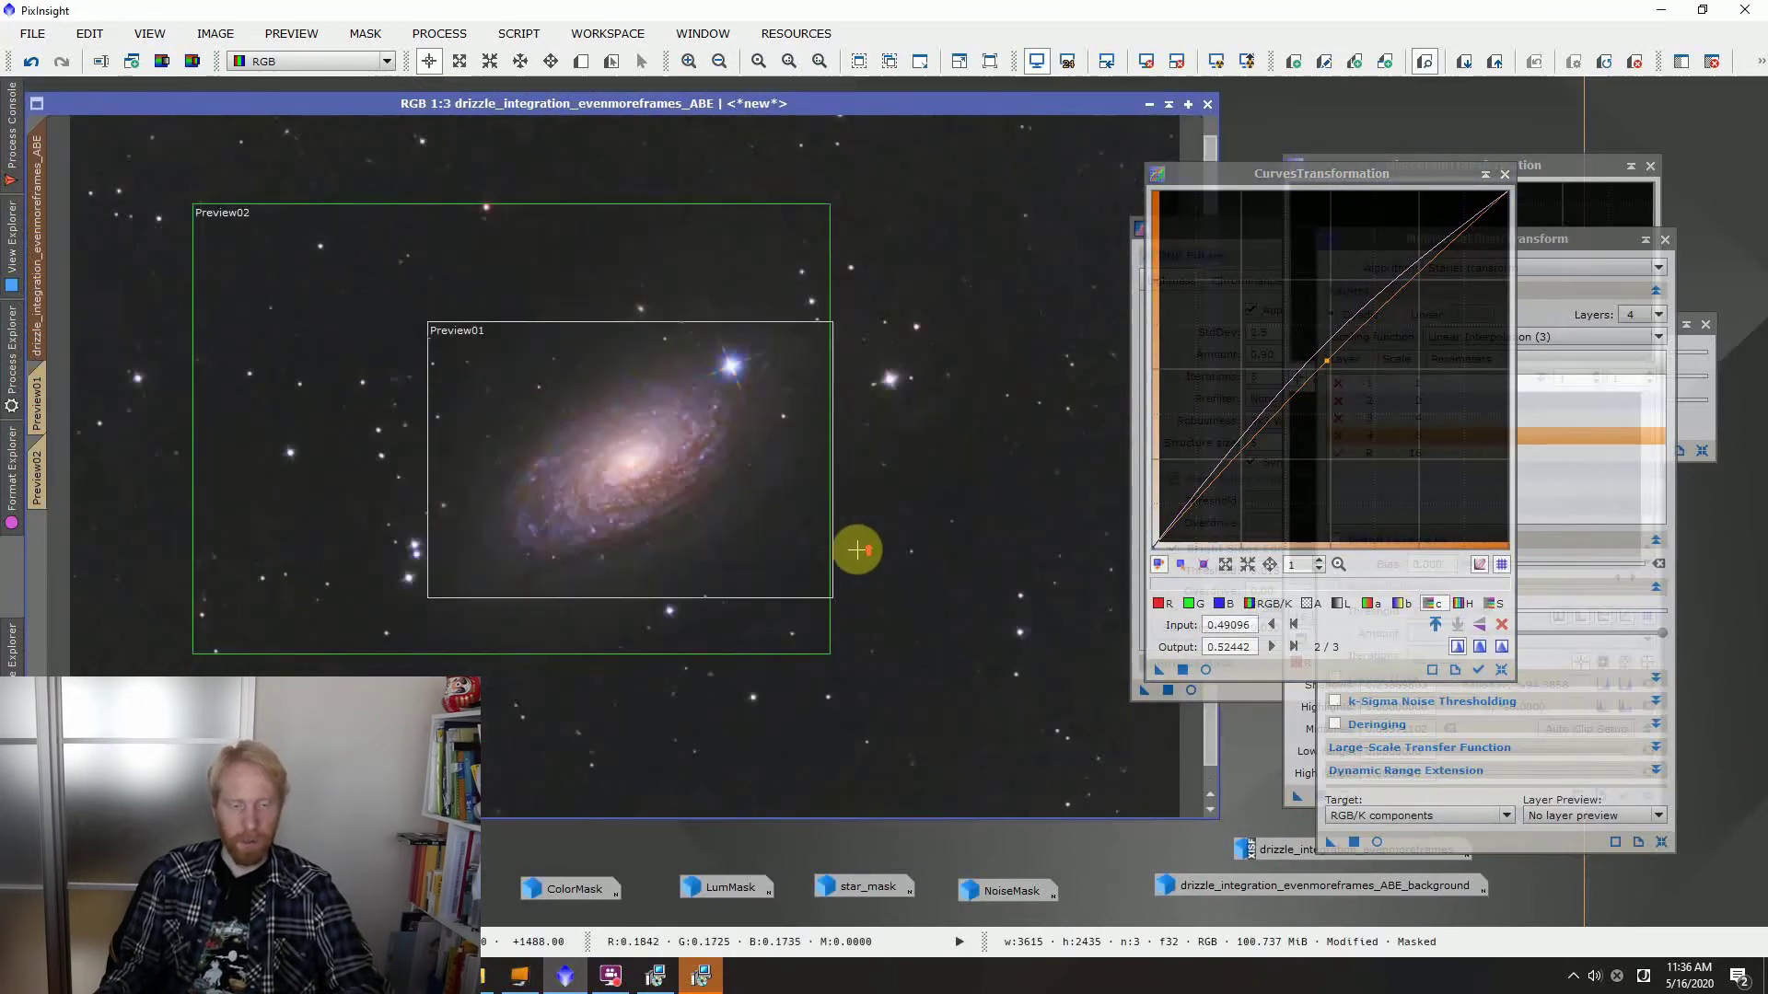
scroll(860, 550, down, 1)
scroll(856, 550, up, 1)
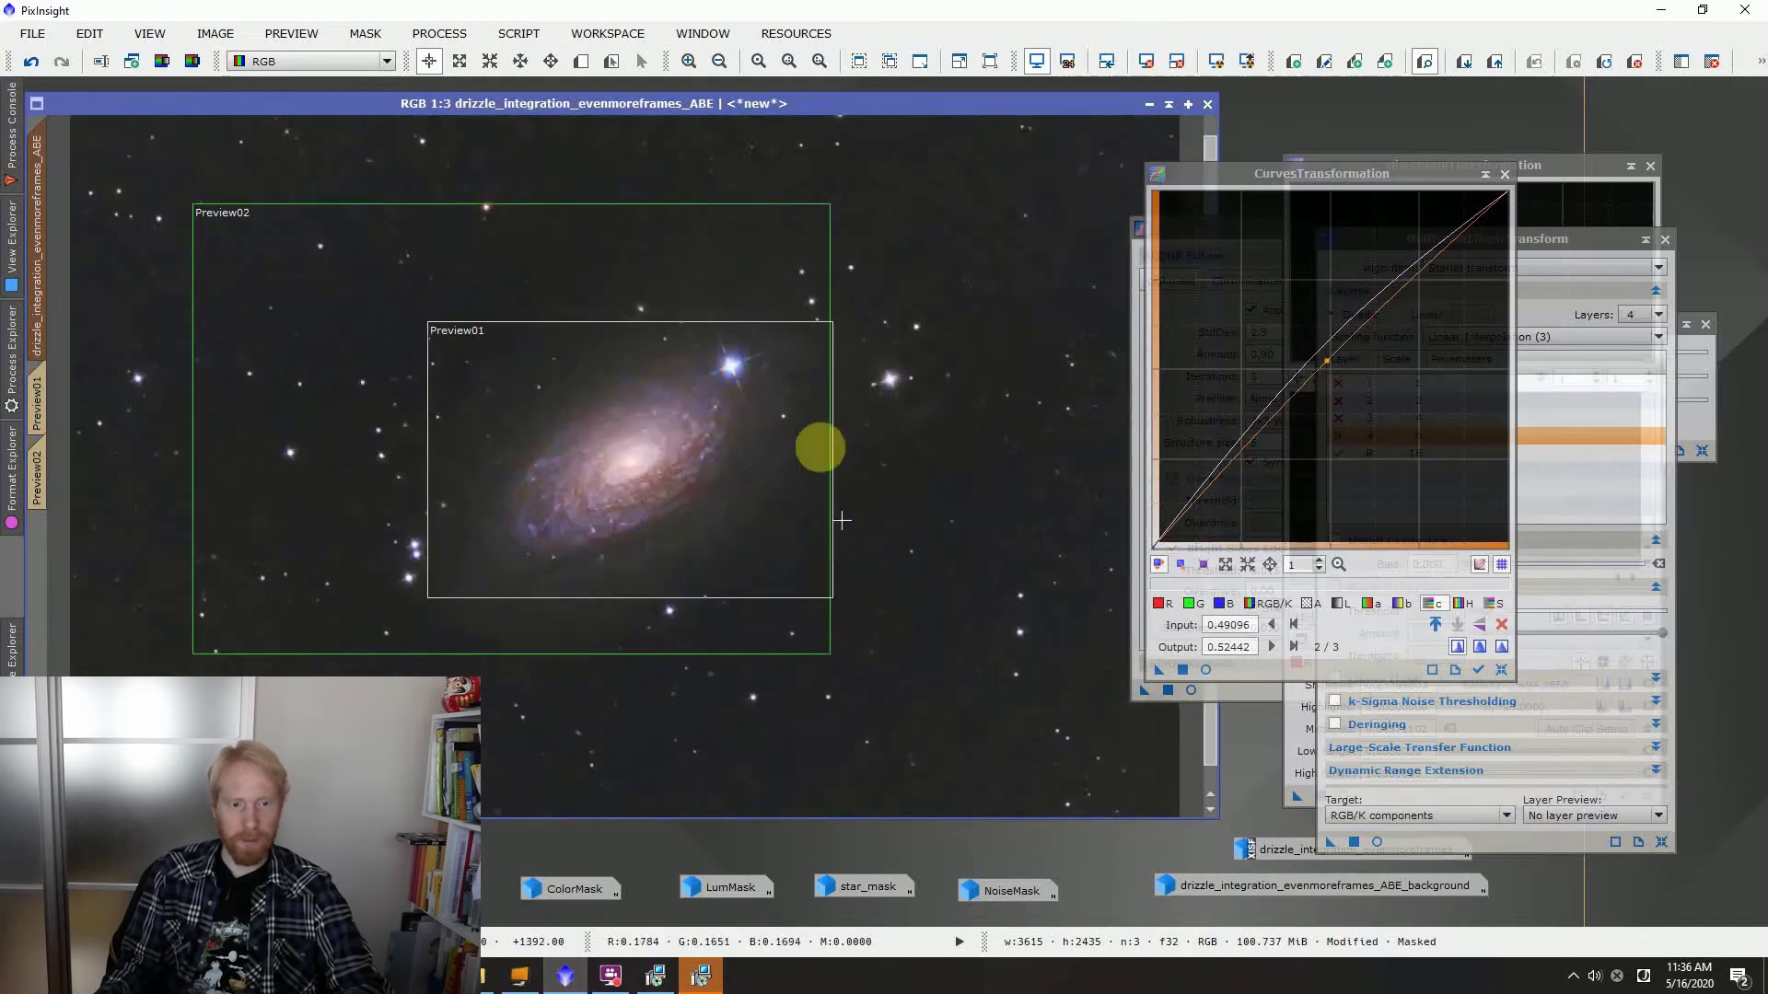
Reopen CurvesTransformation and remove the mask from the galaxy image
click(1504, 174)
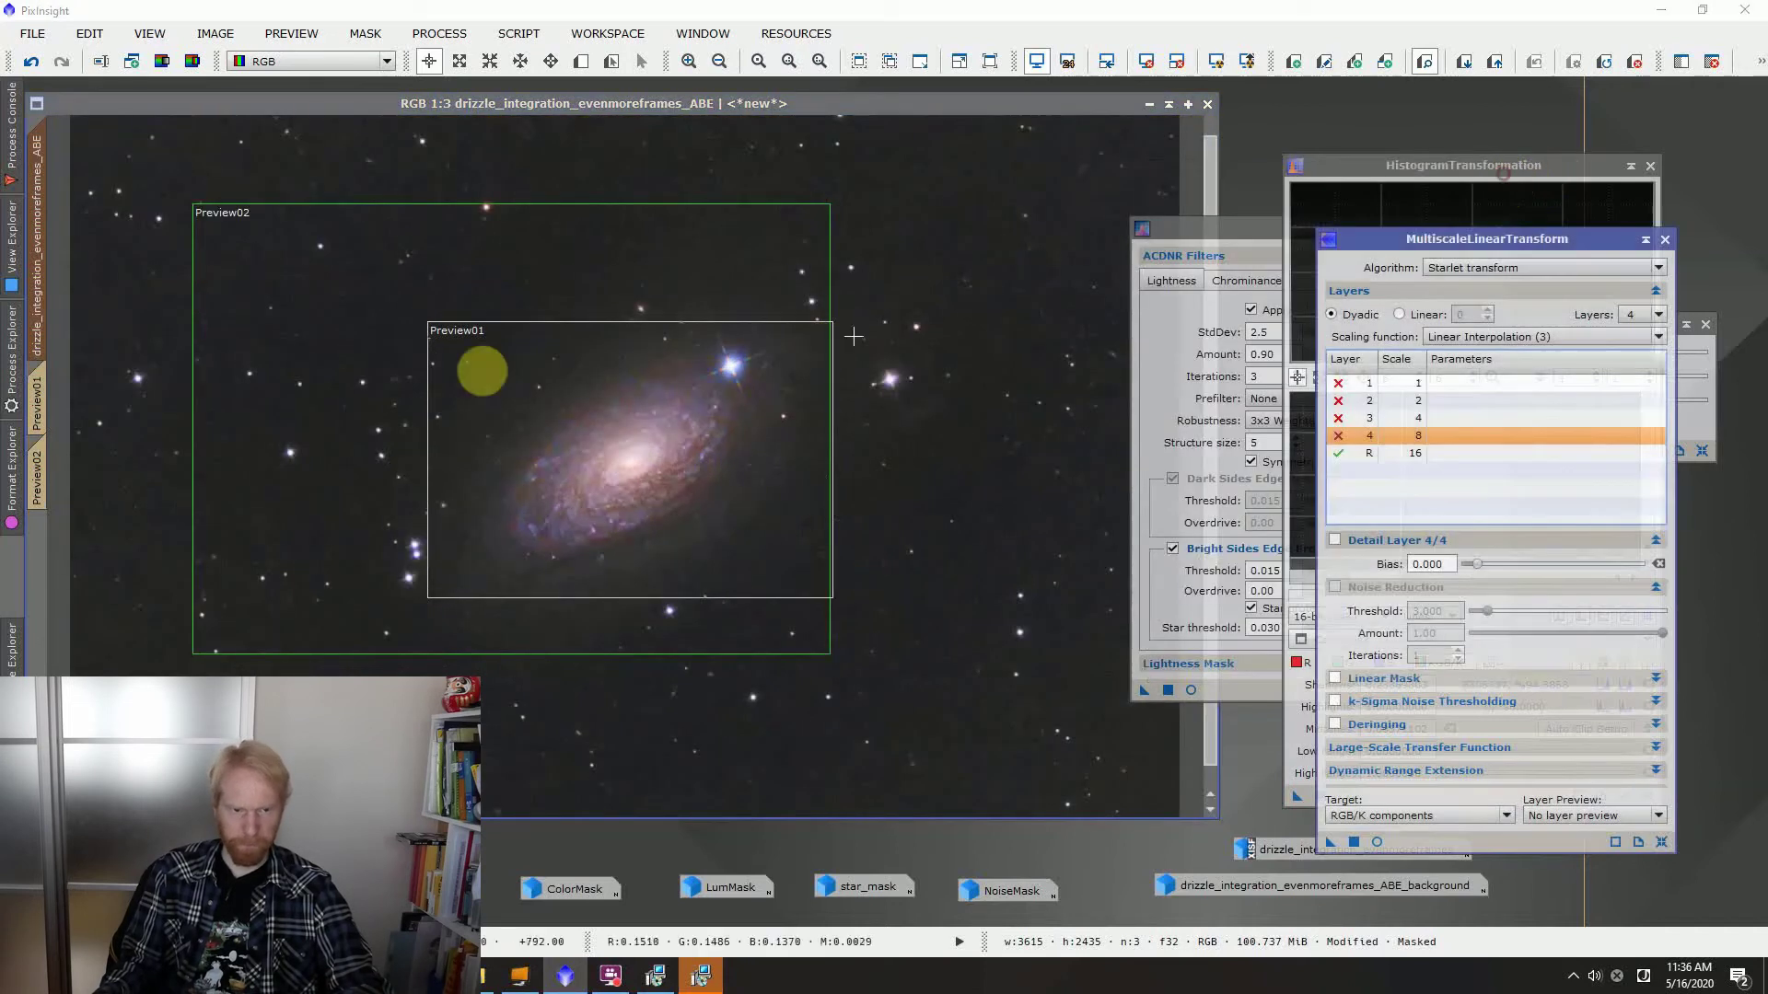
click(6, 362)
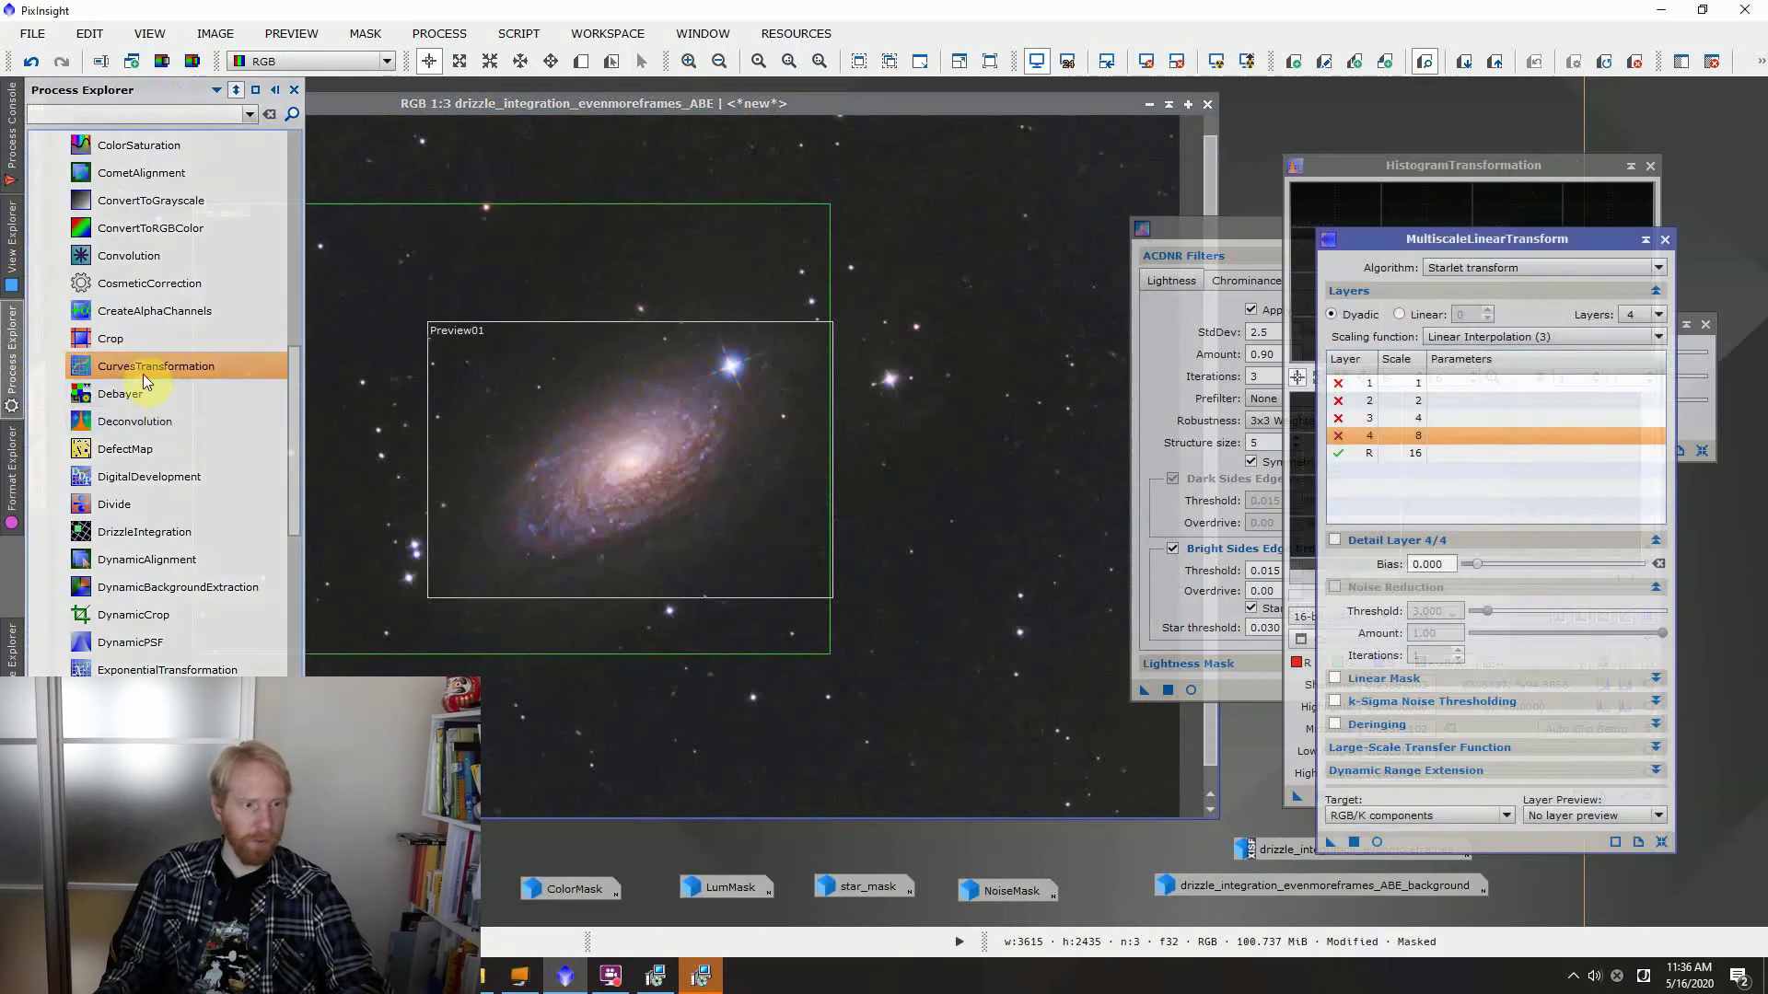
double_click(138, 366)
click(599, 103)
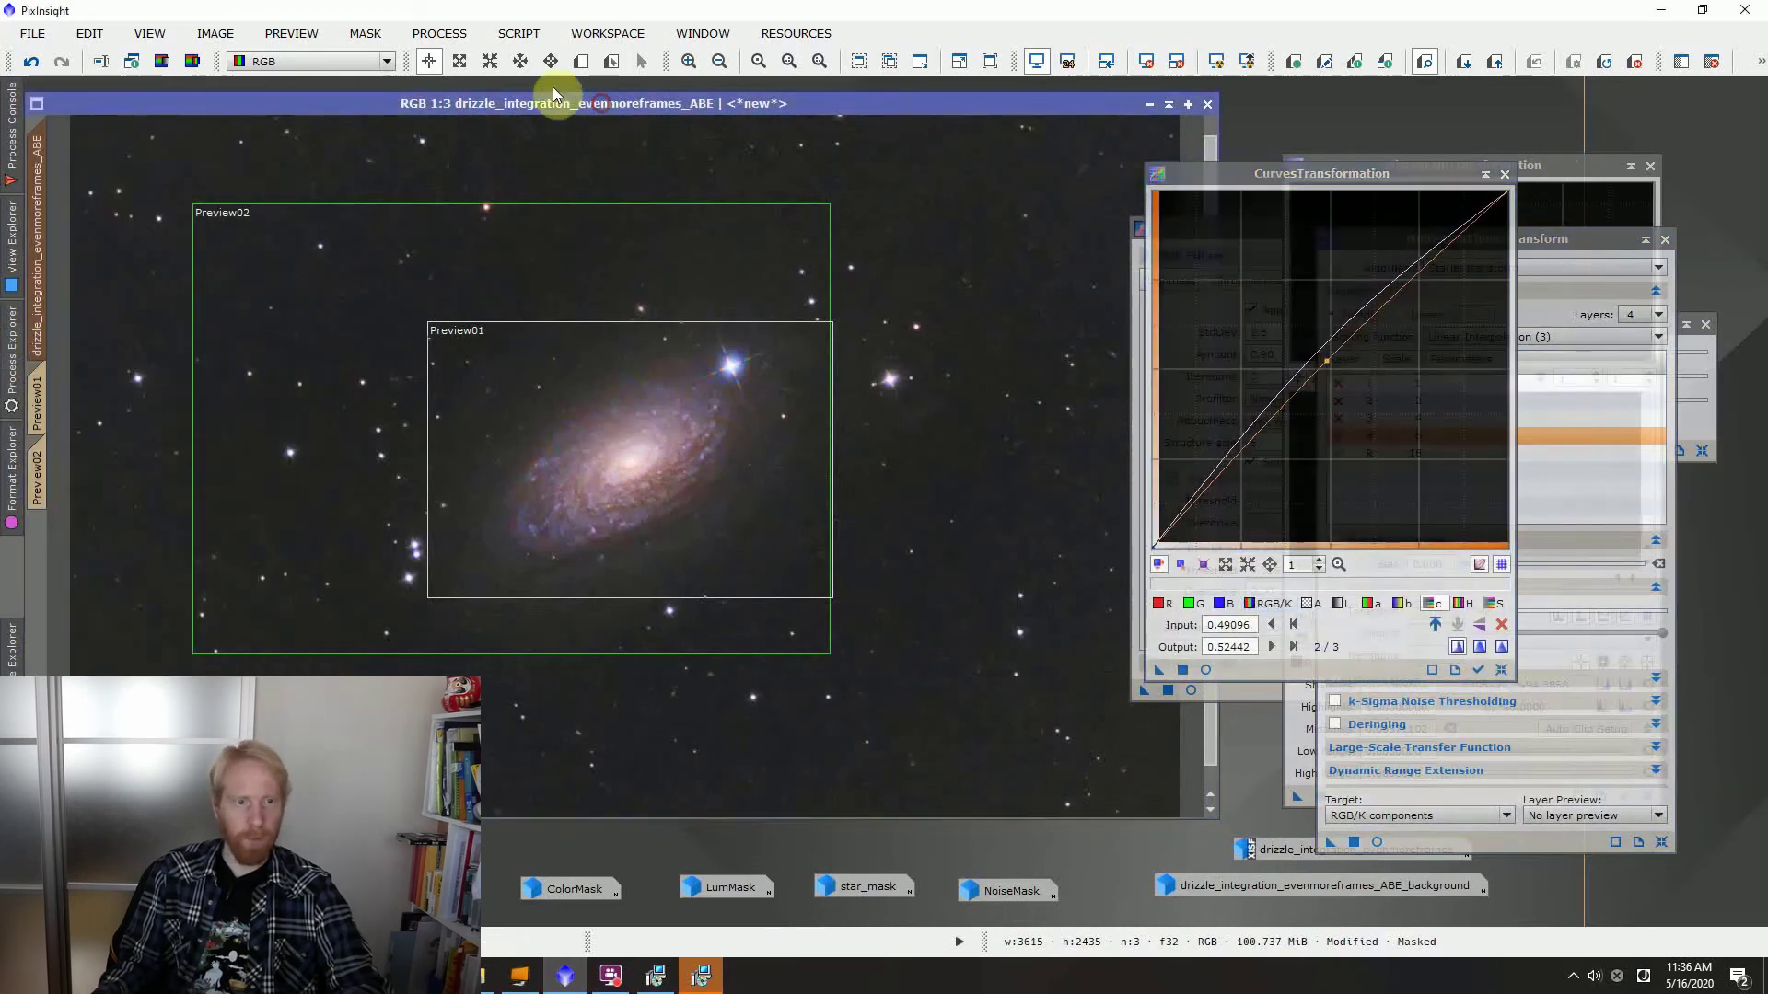
click(368, 42)
click(405, 89)
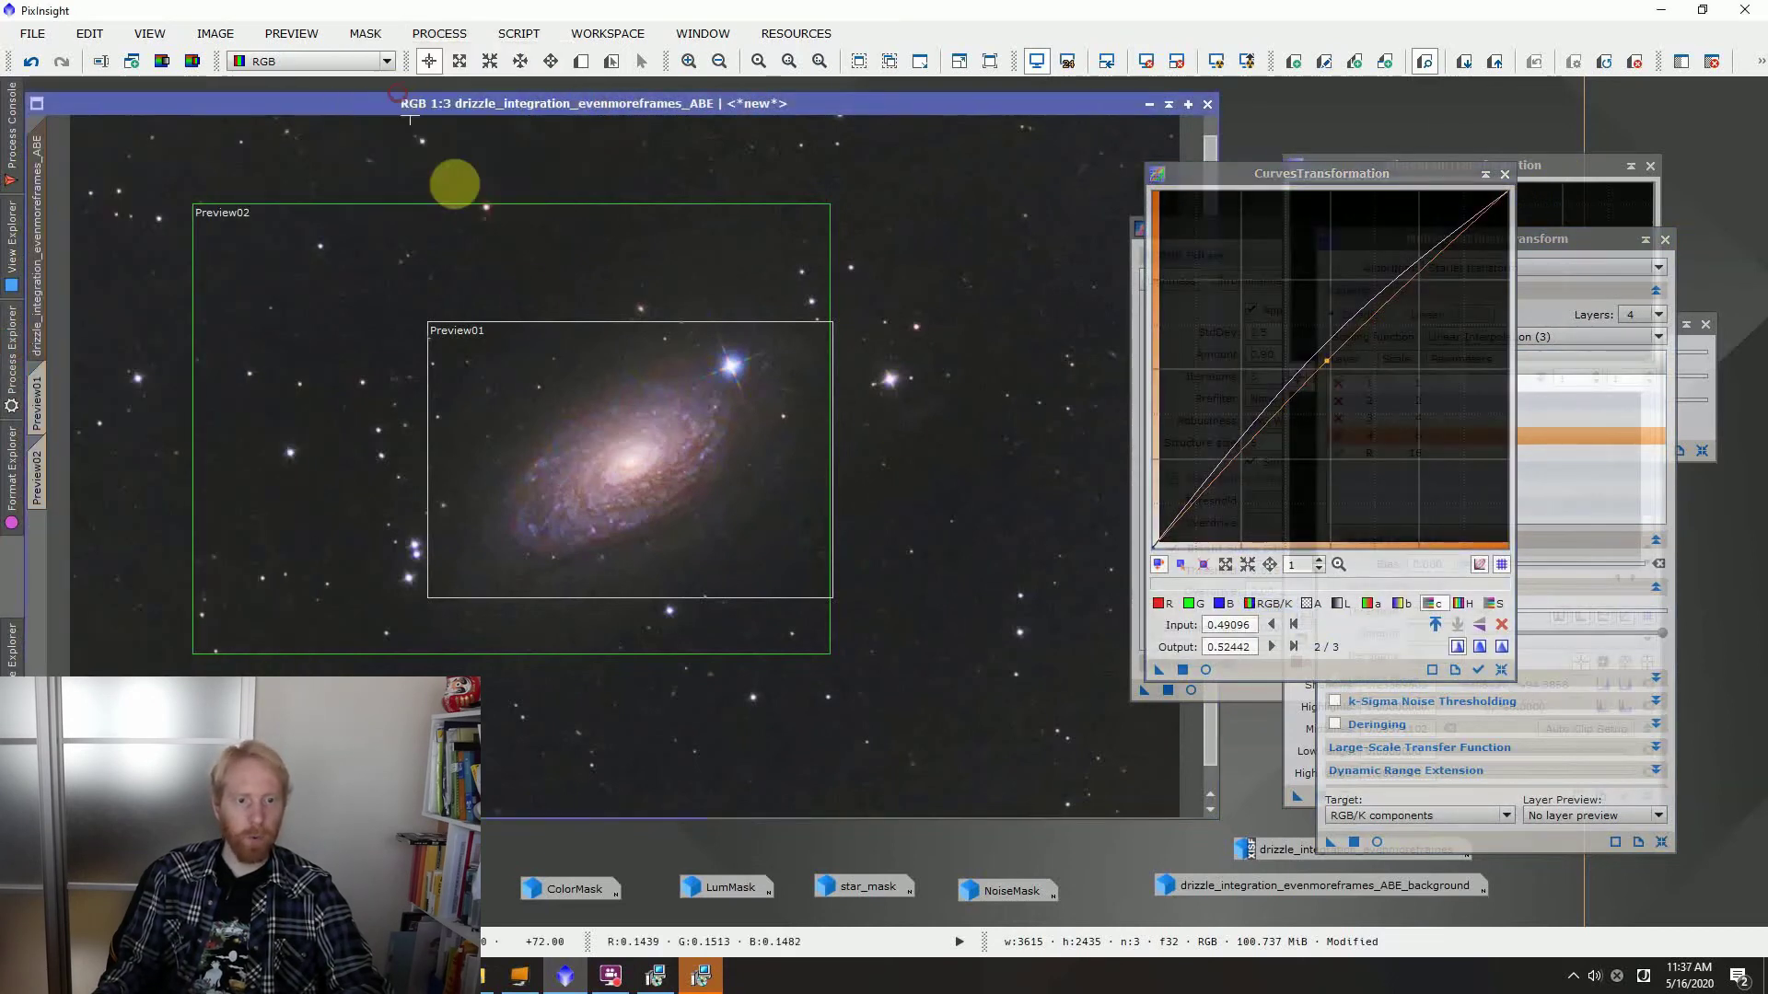
scroll(697, 483, up, 2)
scroll(697, 483, down, 1)
Reset the curves and shape an RGB/K S-curve under real-time preview, with points at about 0.716/0.769 and 0.106/0.082
click(1501, 669)
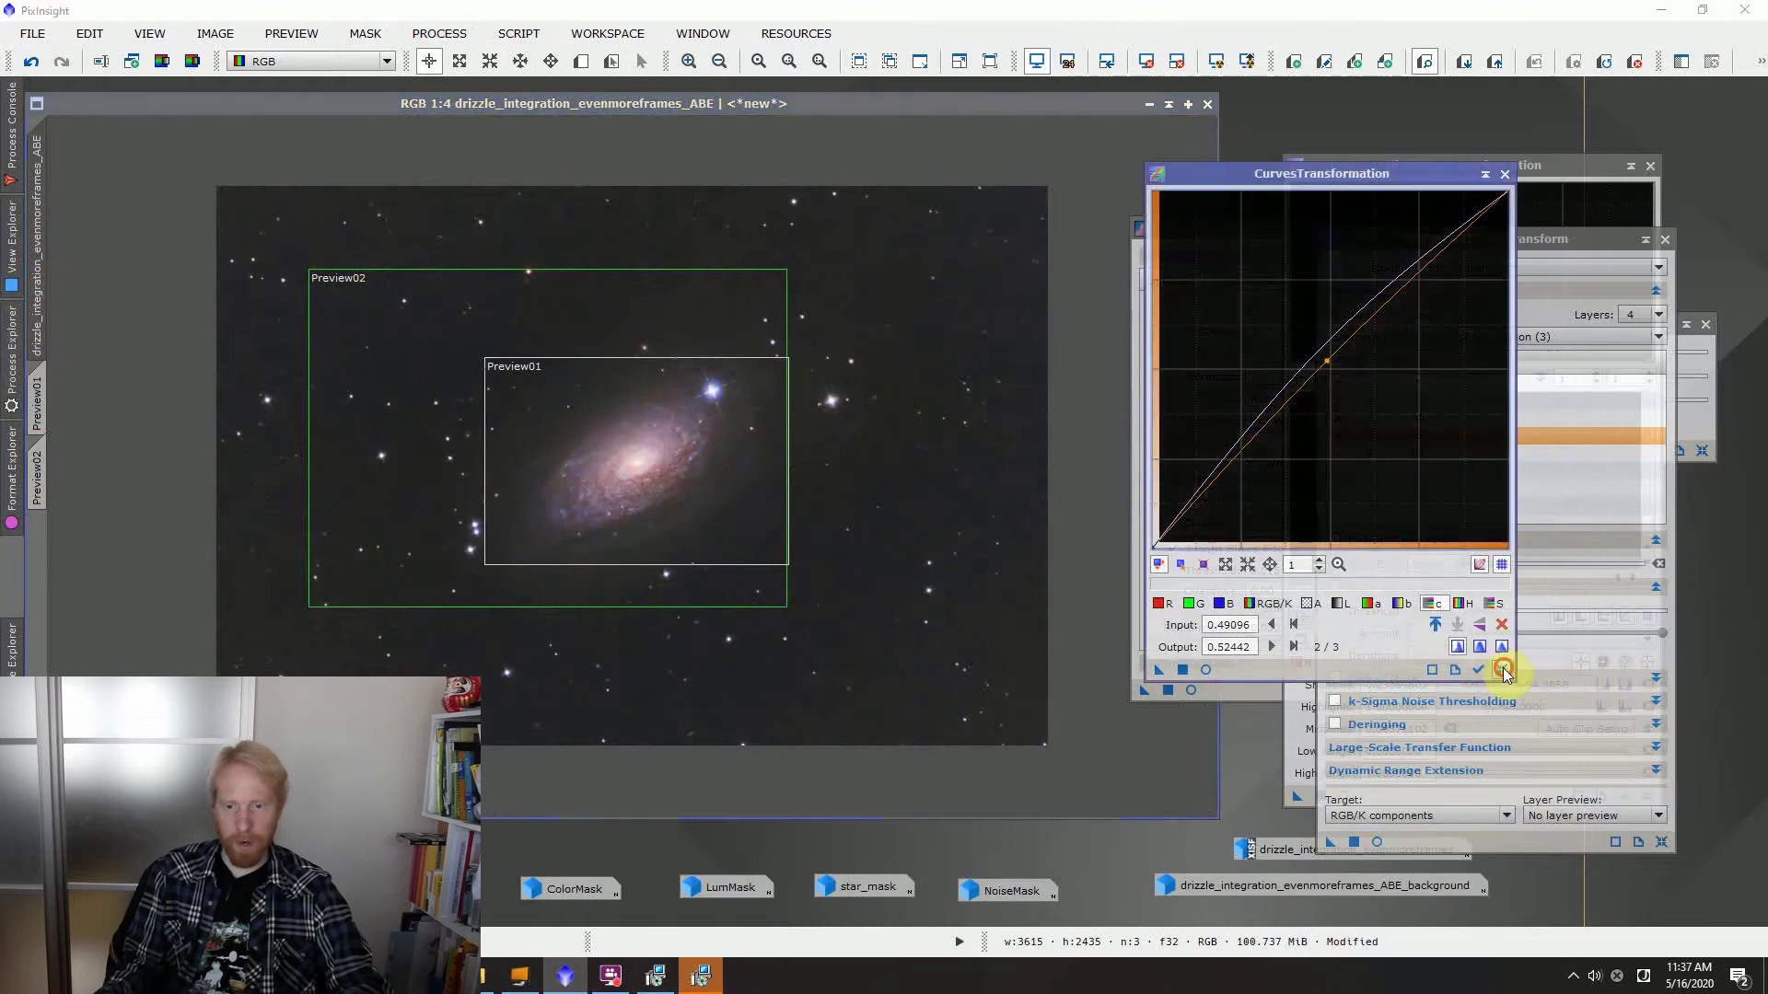
click(1274, 603)
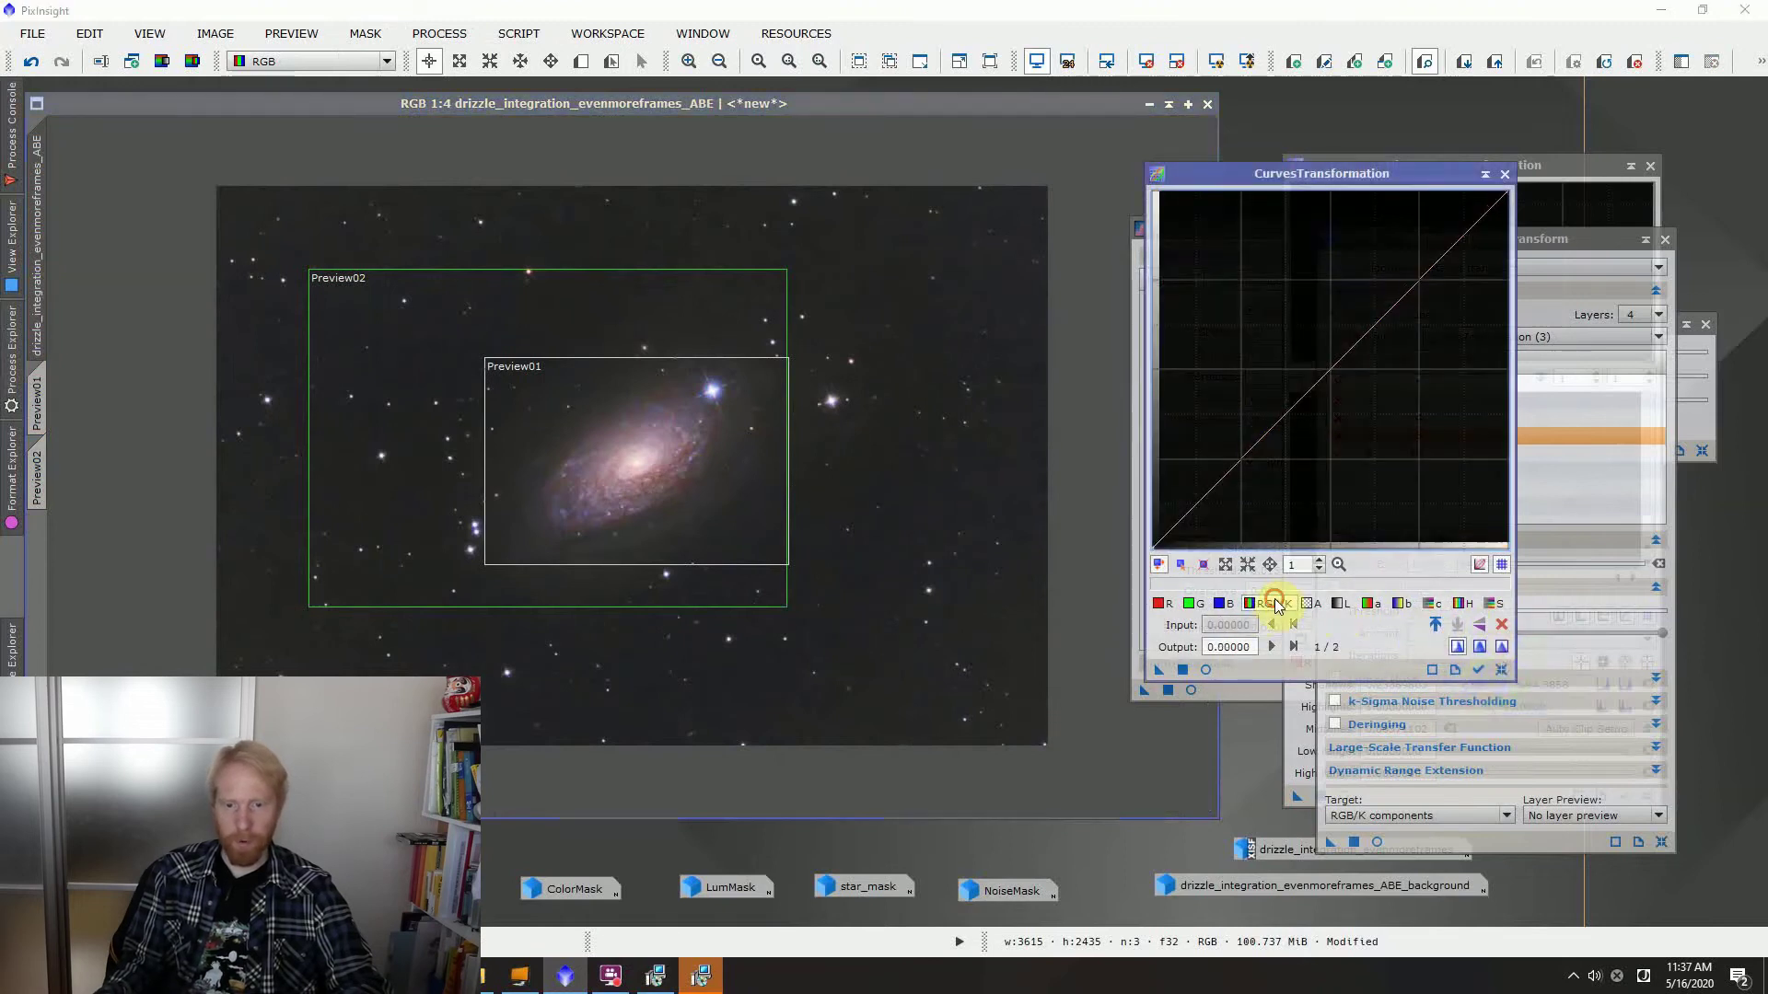
click(1204, 670)
drag(1389, 279, 1406, 273)
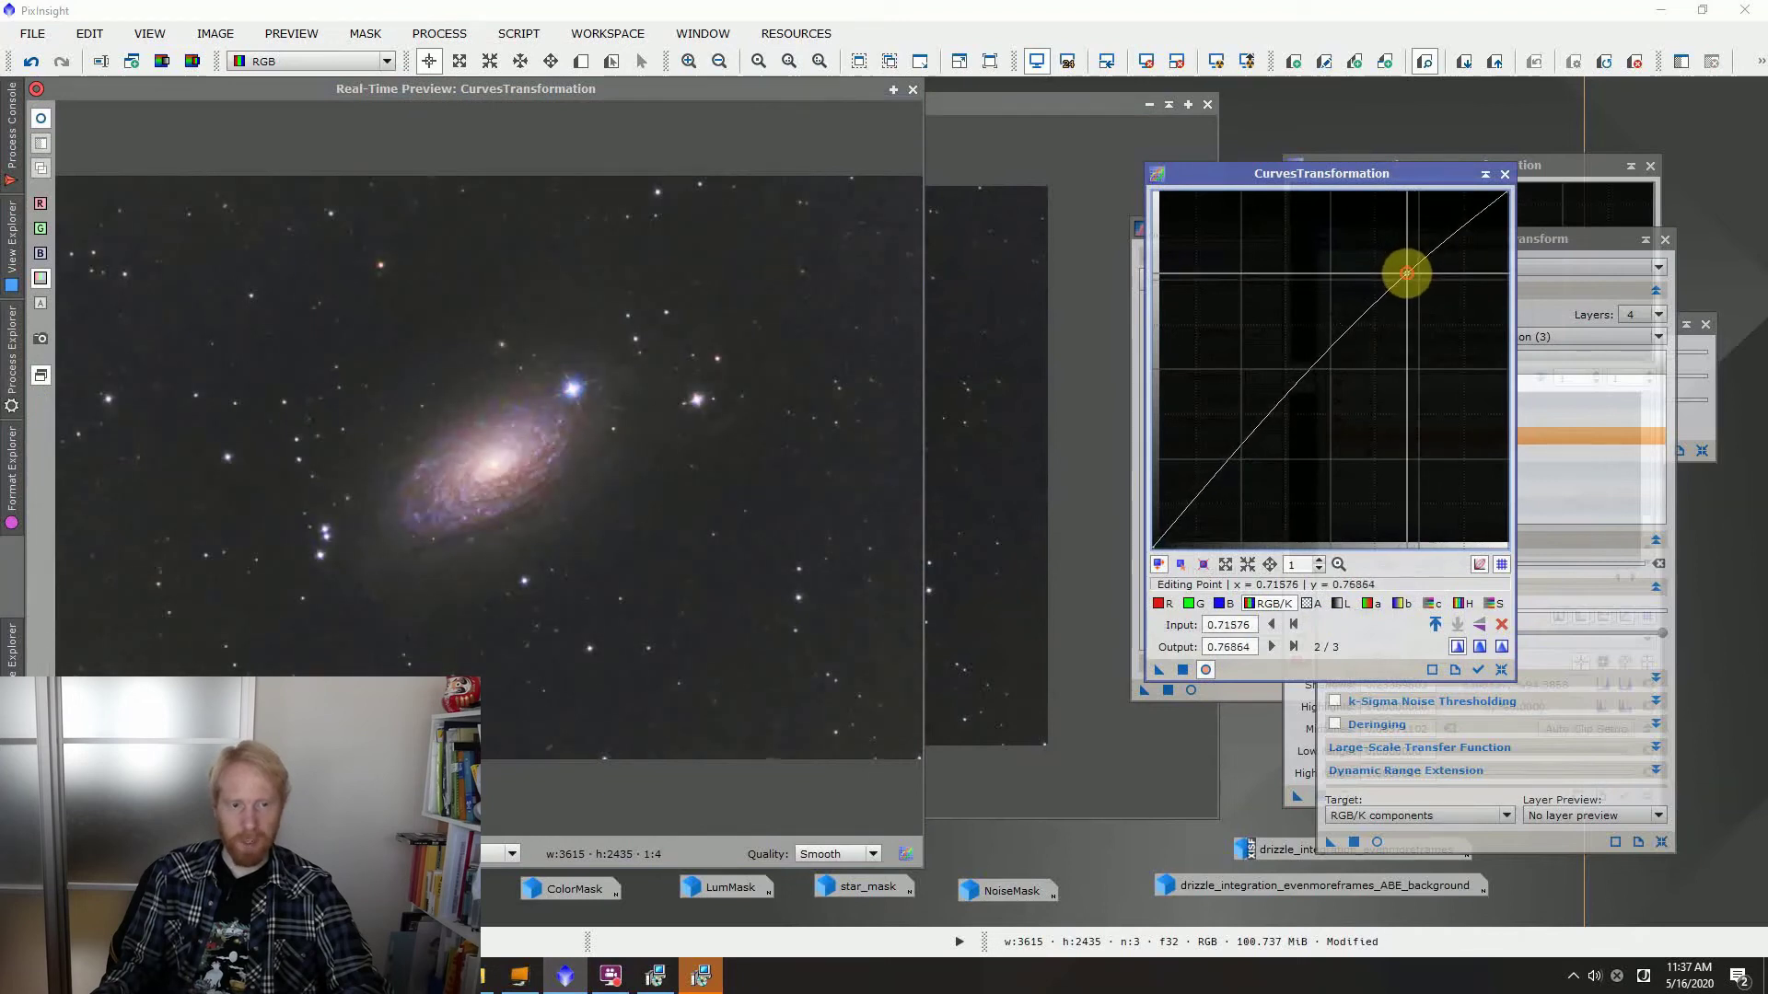
drag(1193, 504, 1189, 520)
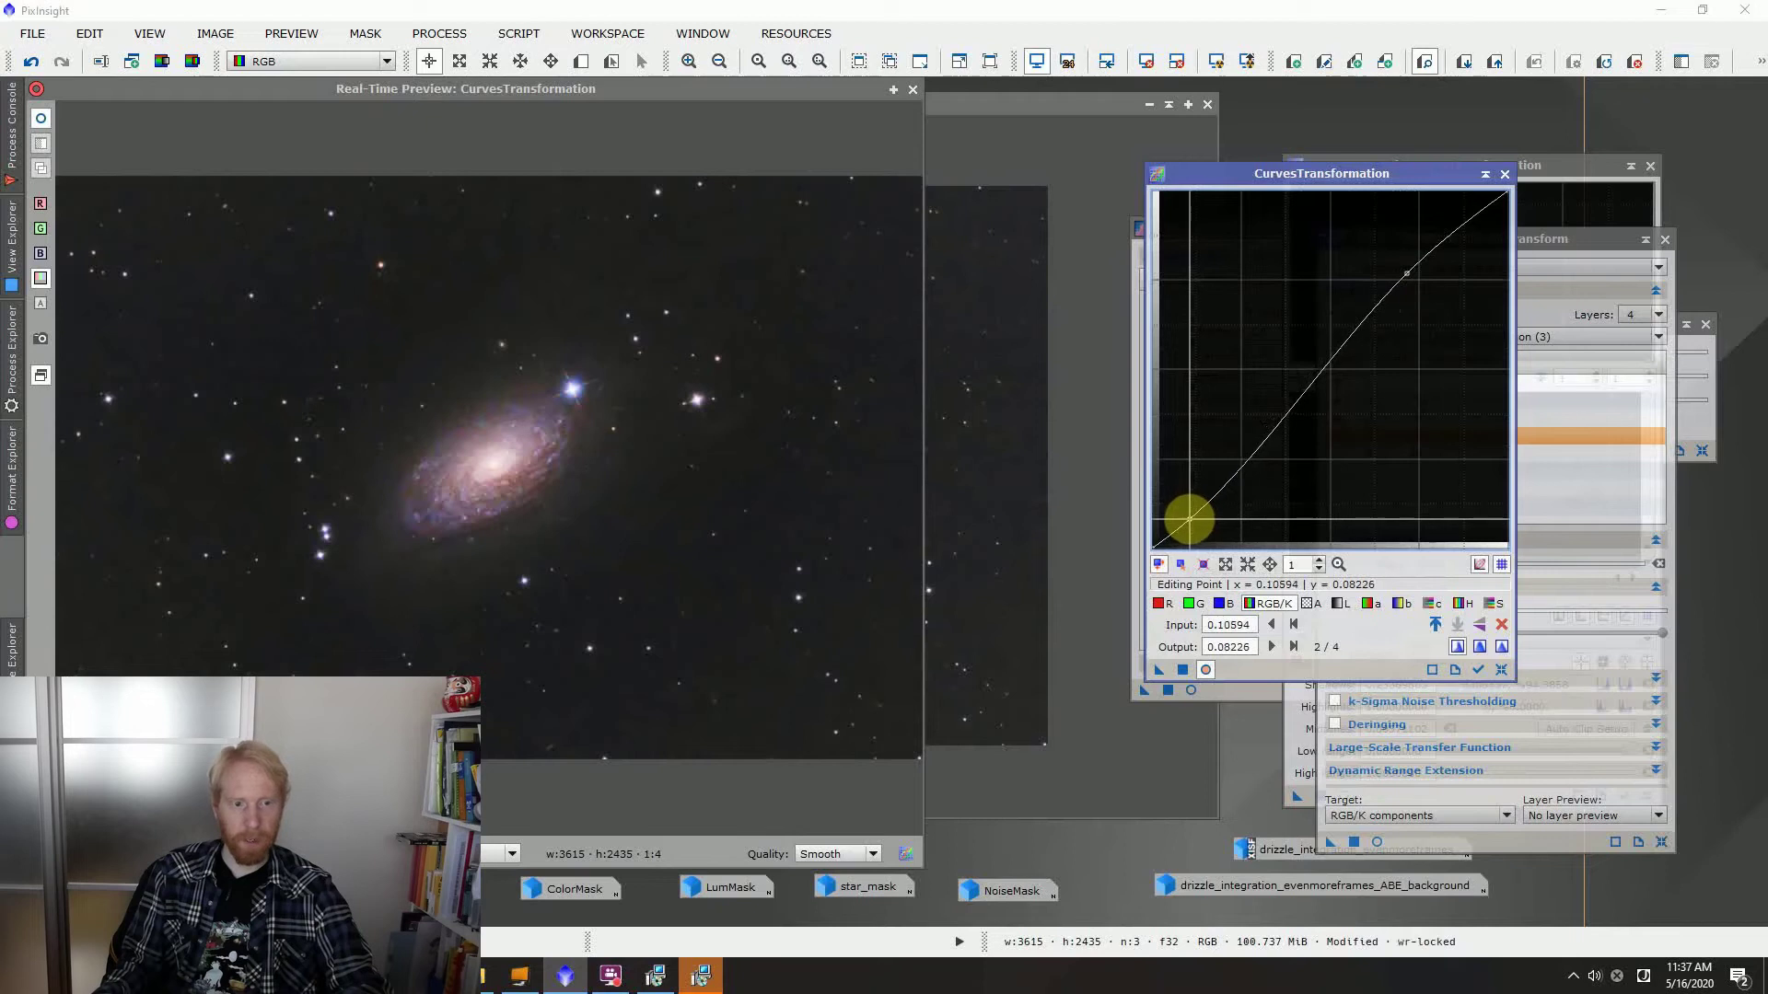
Compare the image with and without the curve in the real-time preview, close it, and apply the RGB/K curve to the galaxy image
click(1234, 647)
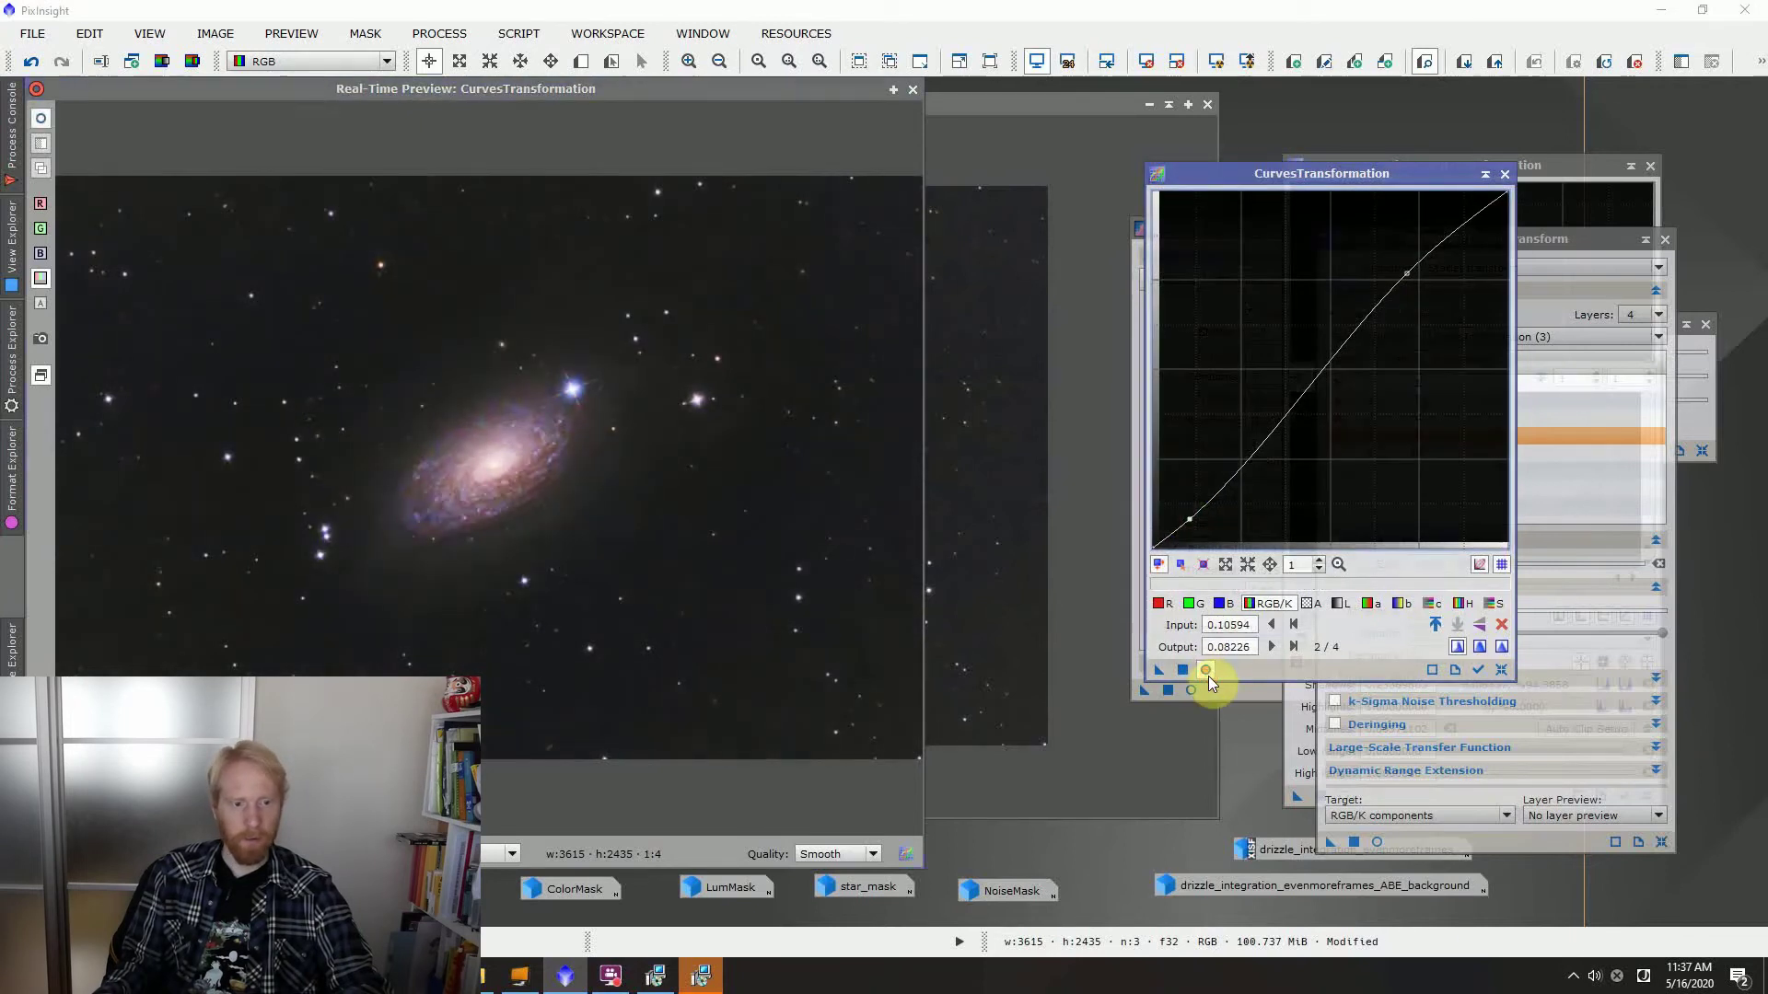
click(1206, 670)
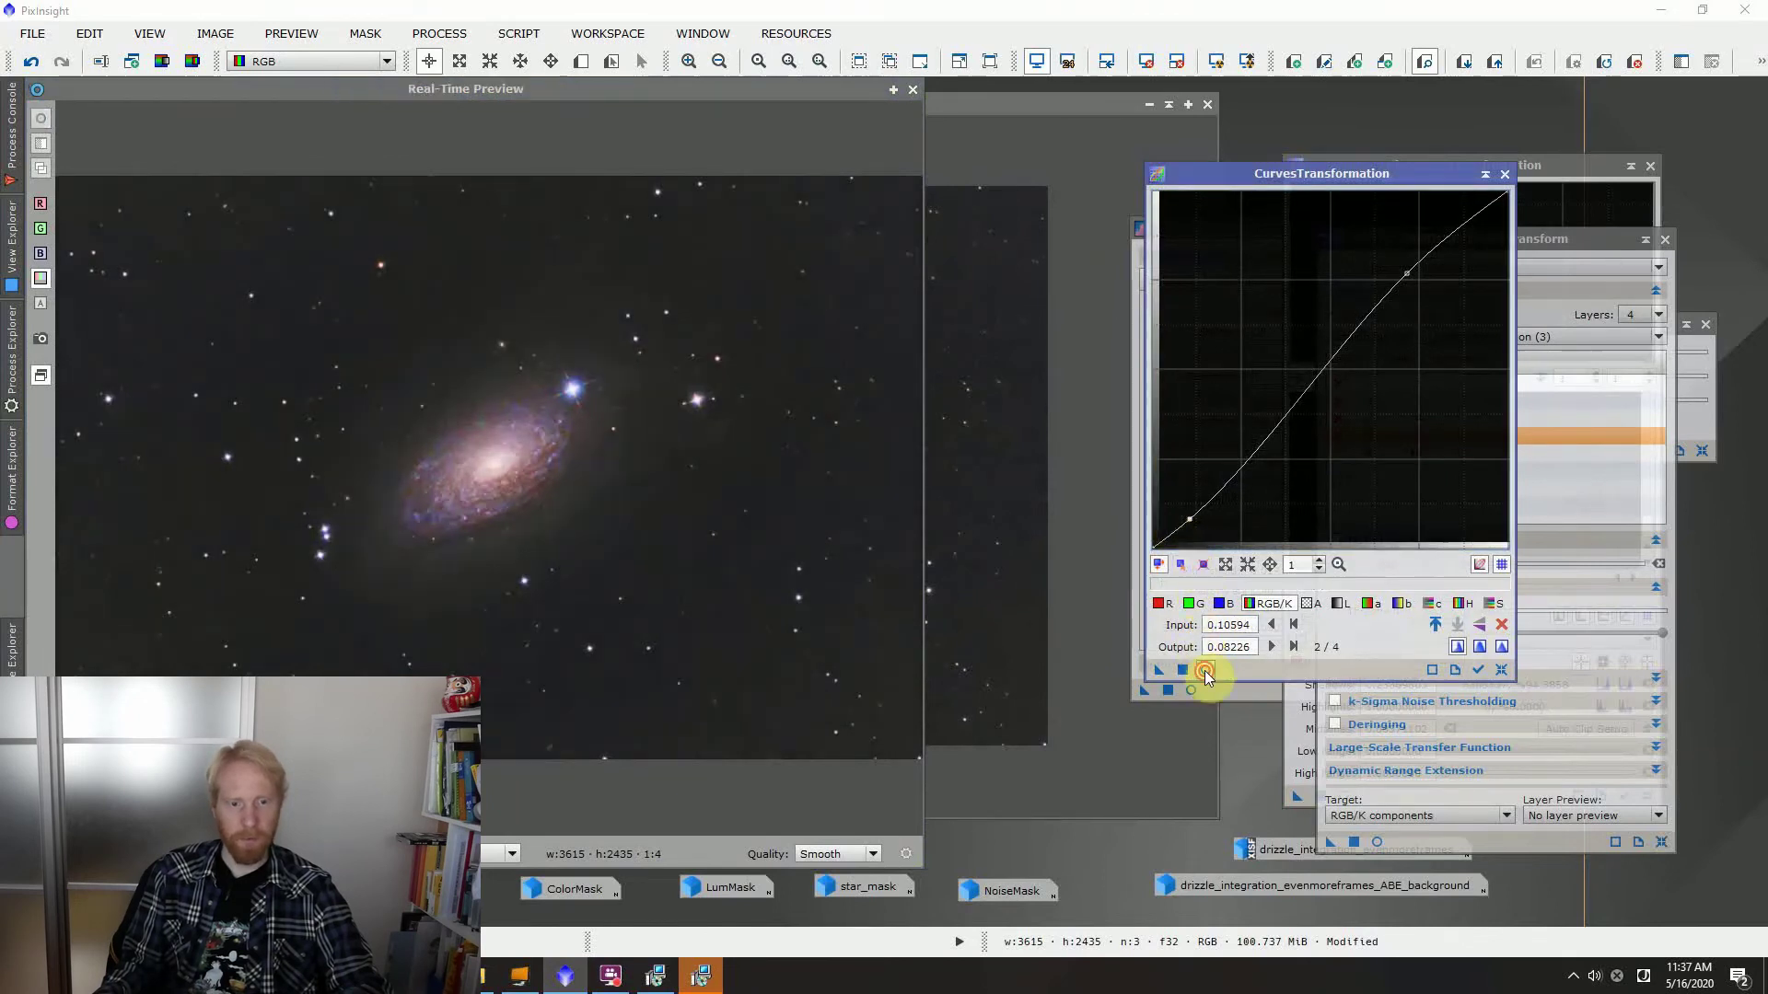
click(913, 91)
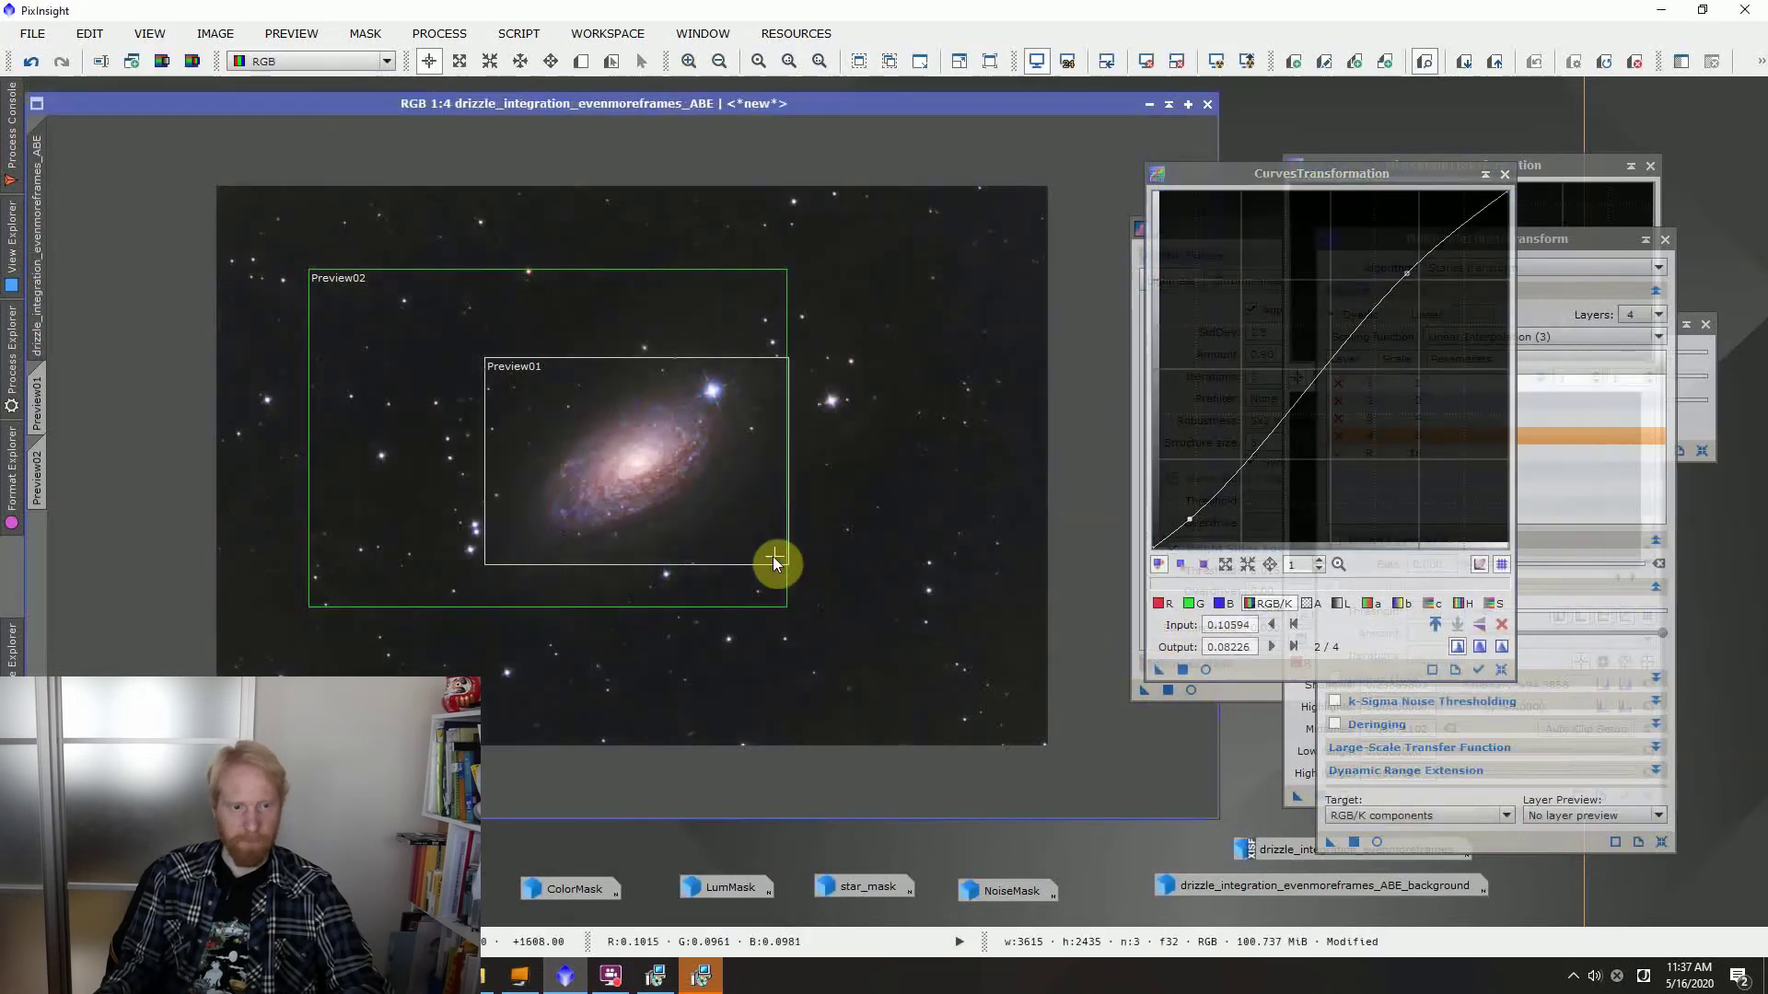
scroll(799, 521, up, 2)
scroll(800, 519, down, 1)
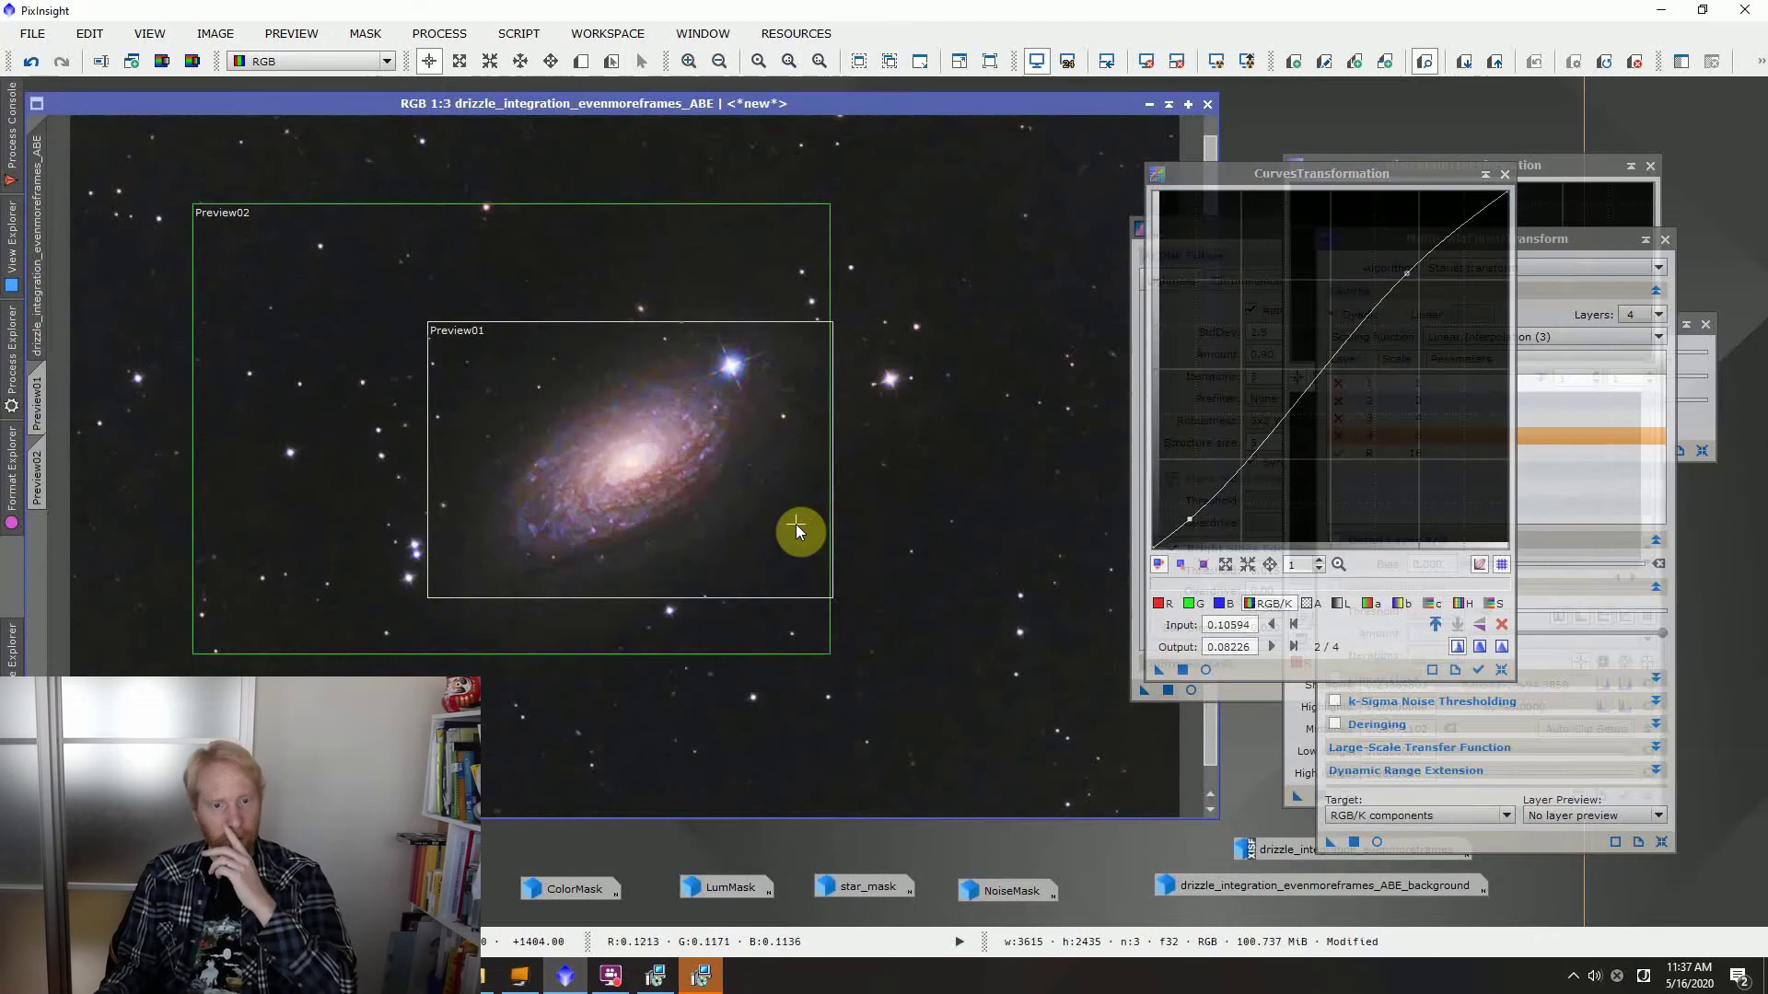
Delete all previews from the galaxy image and close the CurvesTransformation, MultiscaleLinearTransform, HistogramTransformation and ACDNR windows
click(314, 35)
click(328, 401)
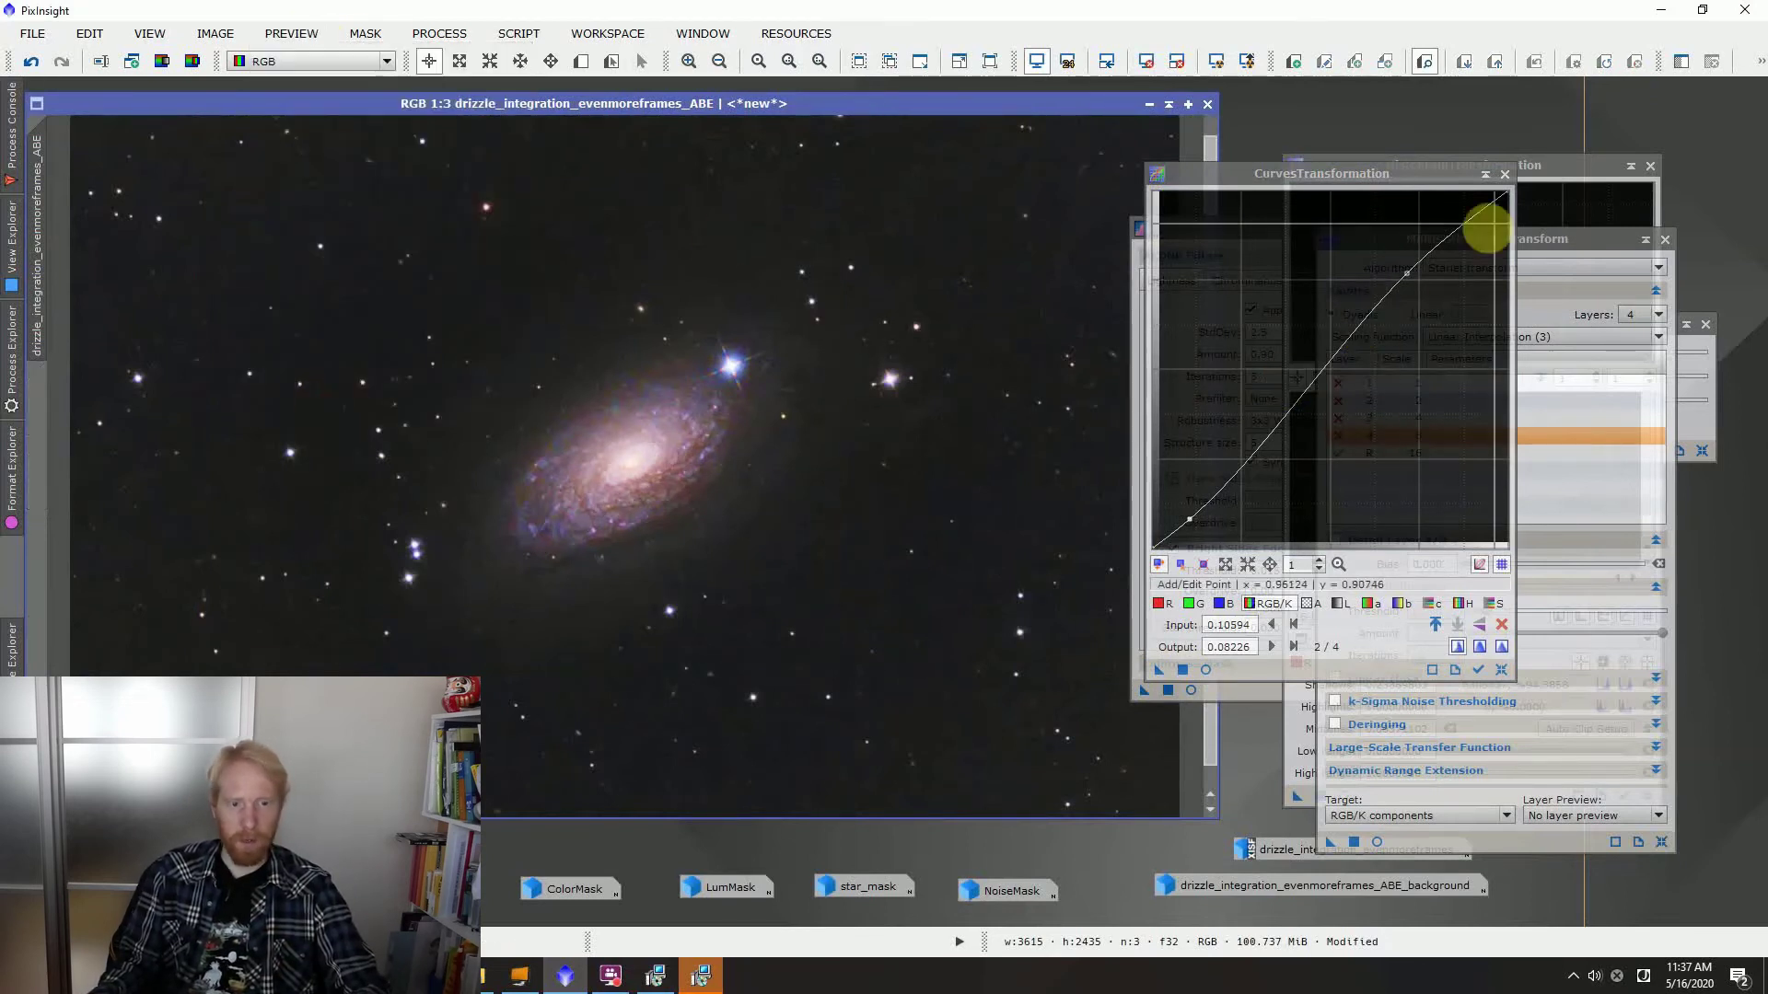
click(1505, 175)
click(1665, 239)
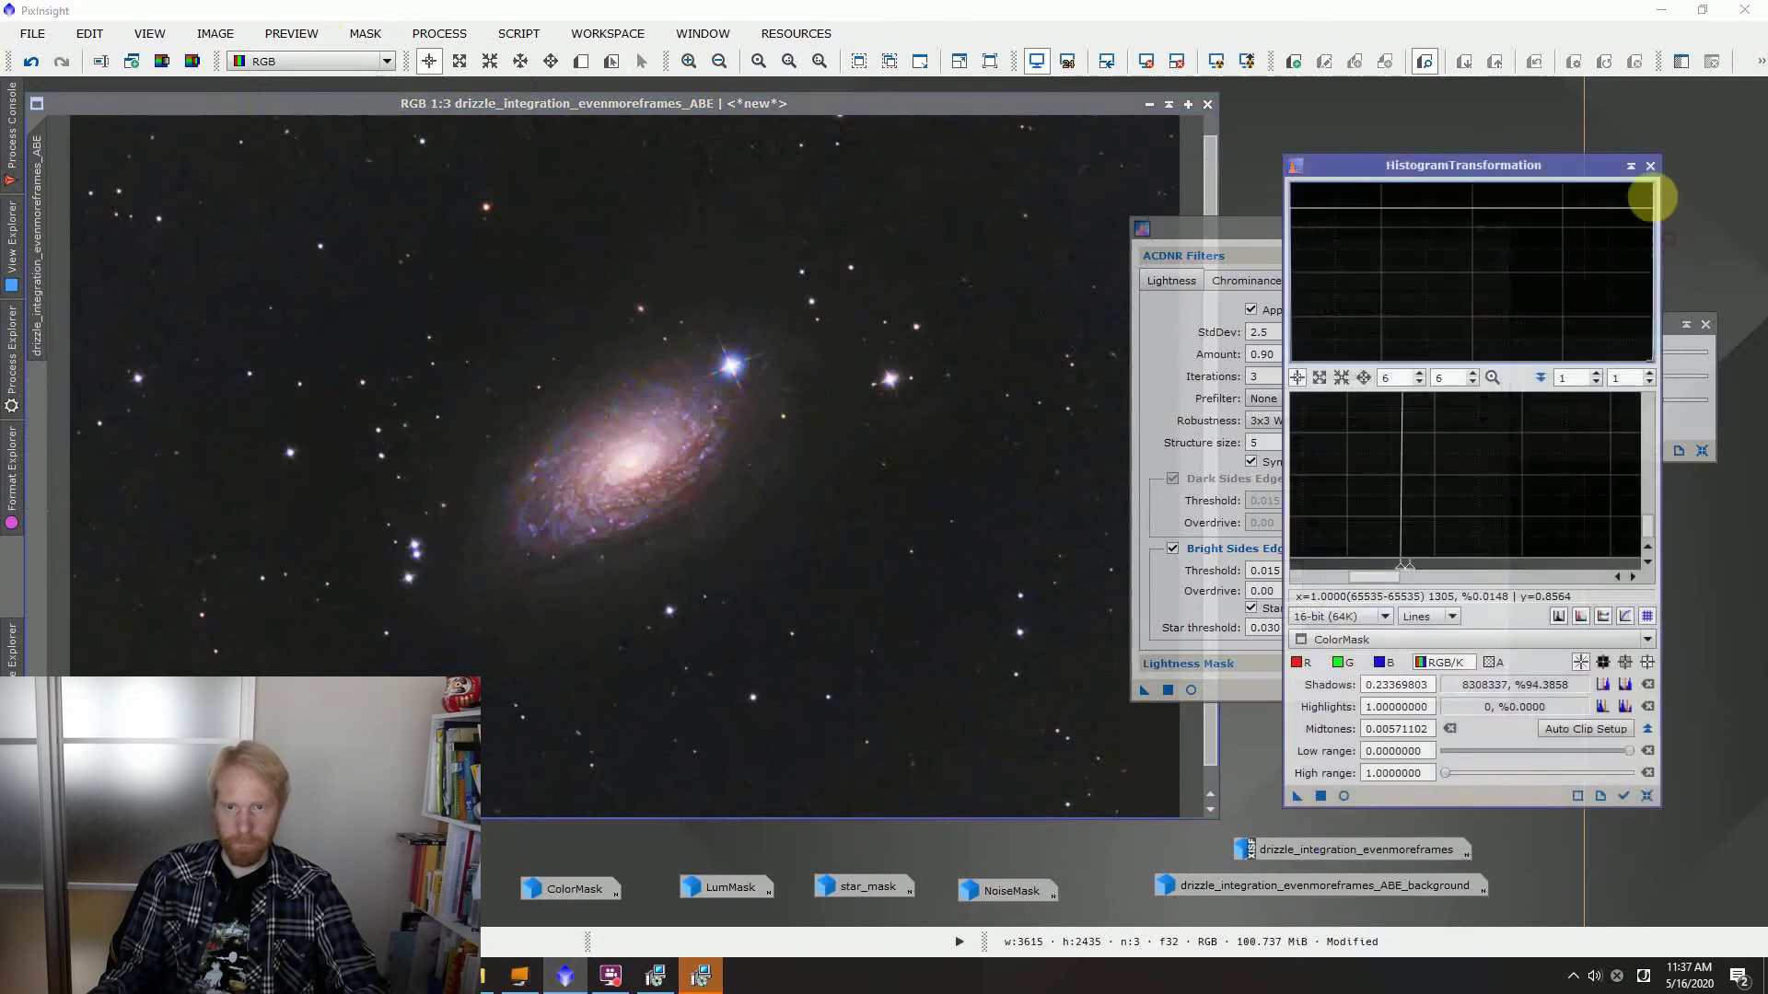
click(1649, 166)
click(1501, 227)
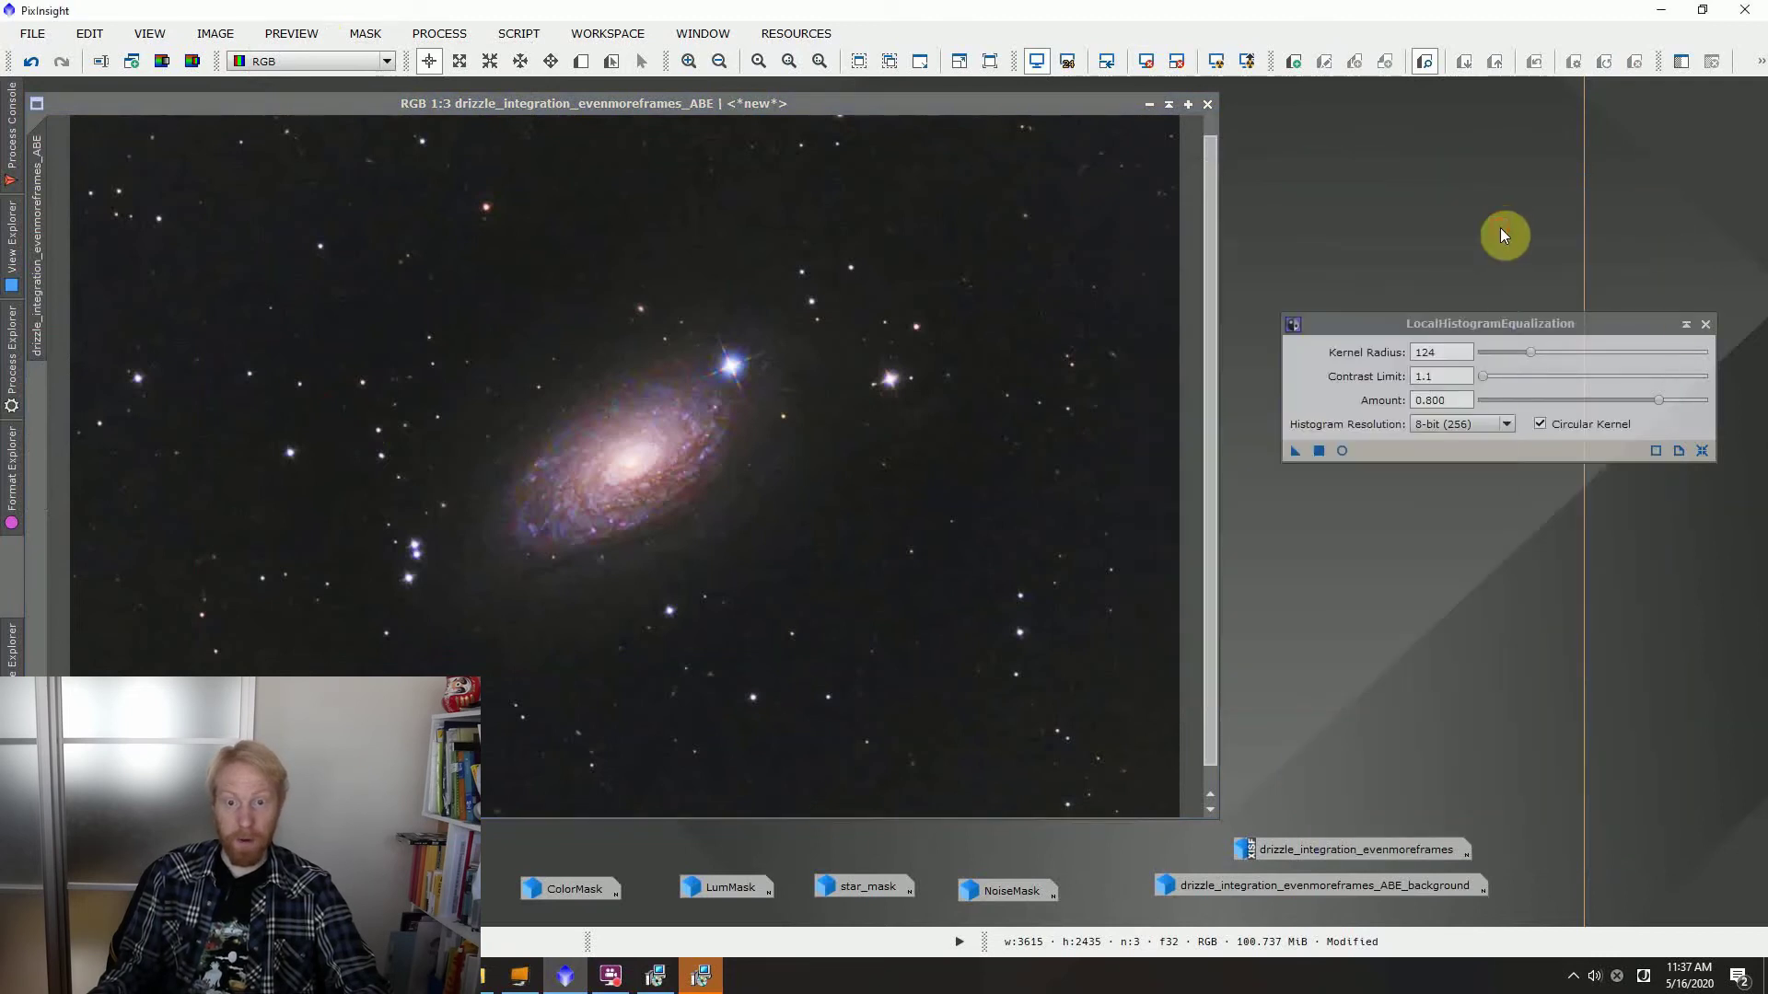
scroll(829, 525, up, 1)
scroll(828, 525, down, 2)
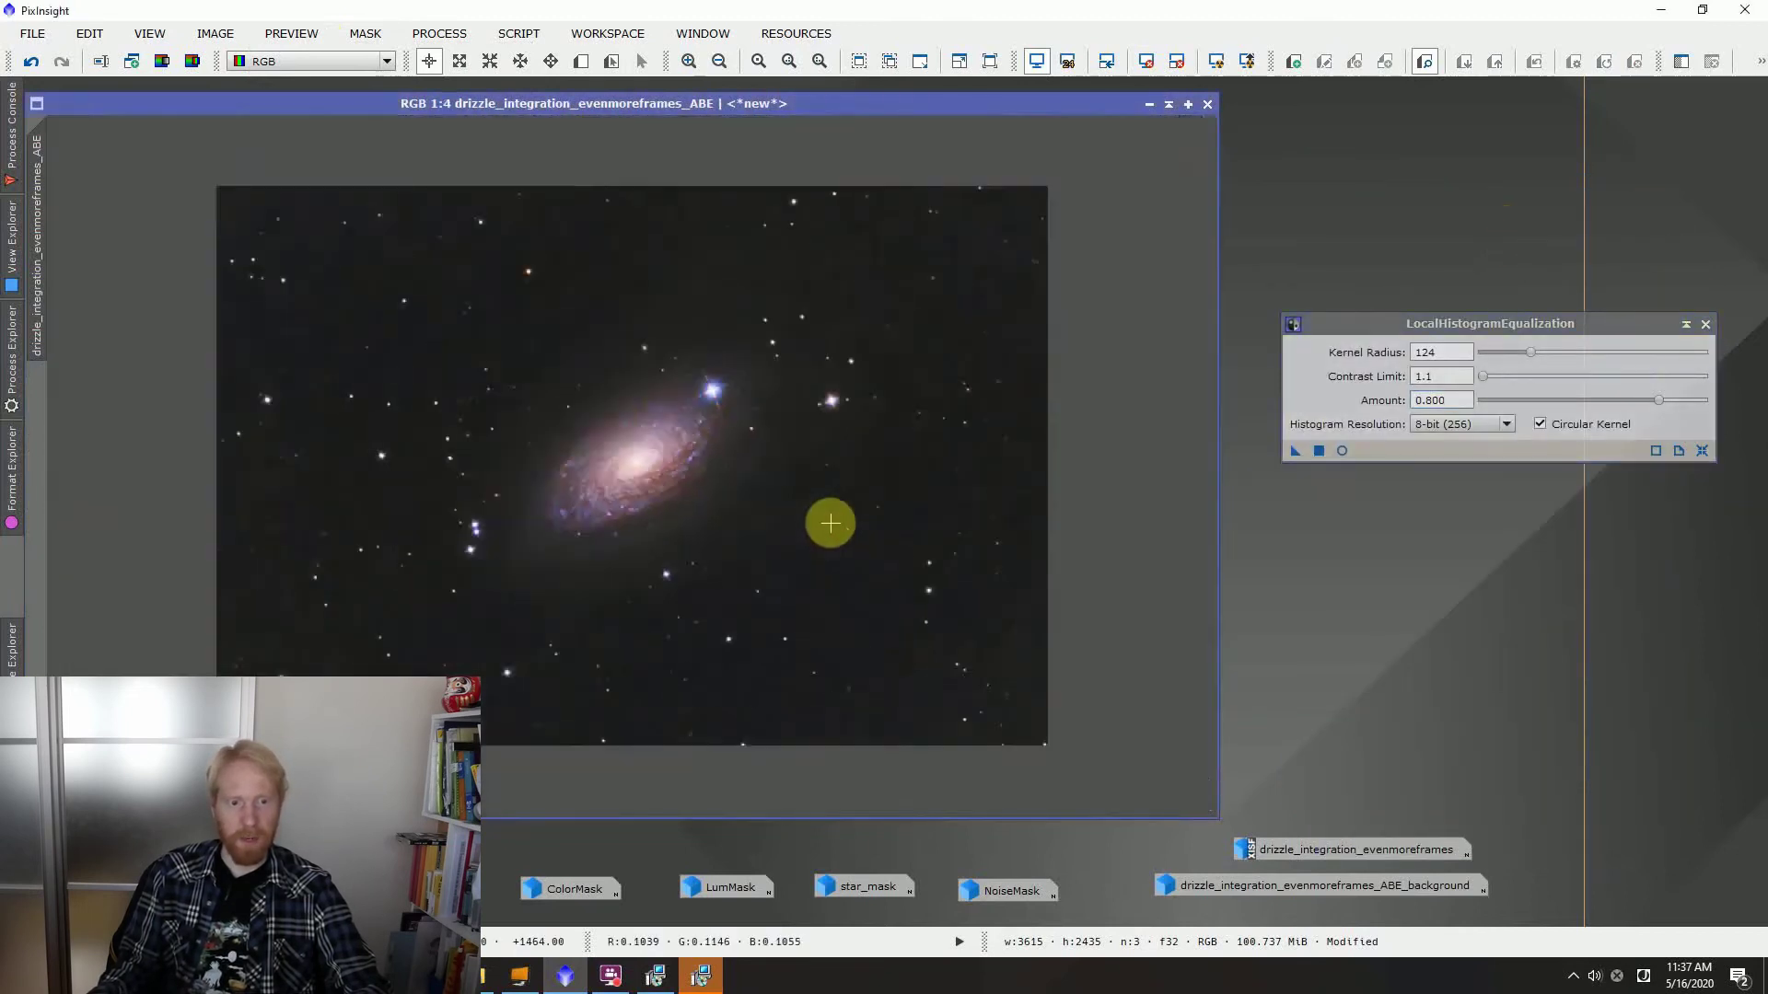
scroll(829, 515, up, 1)
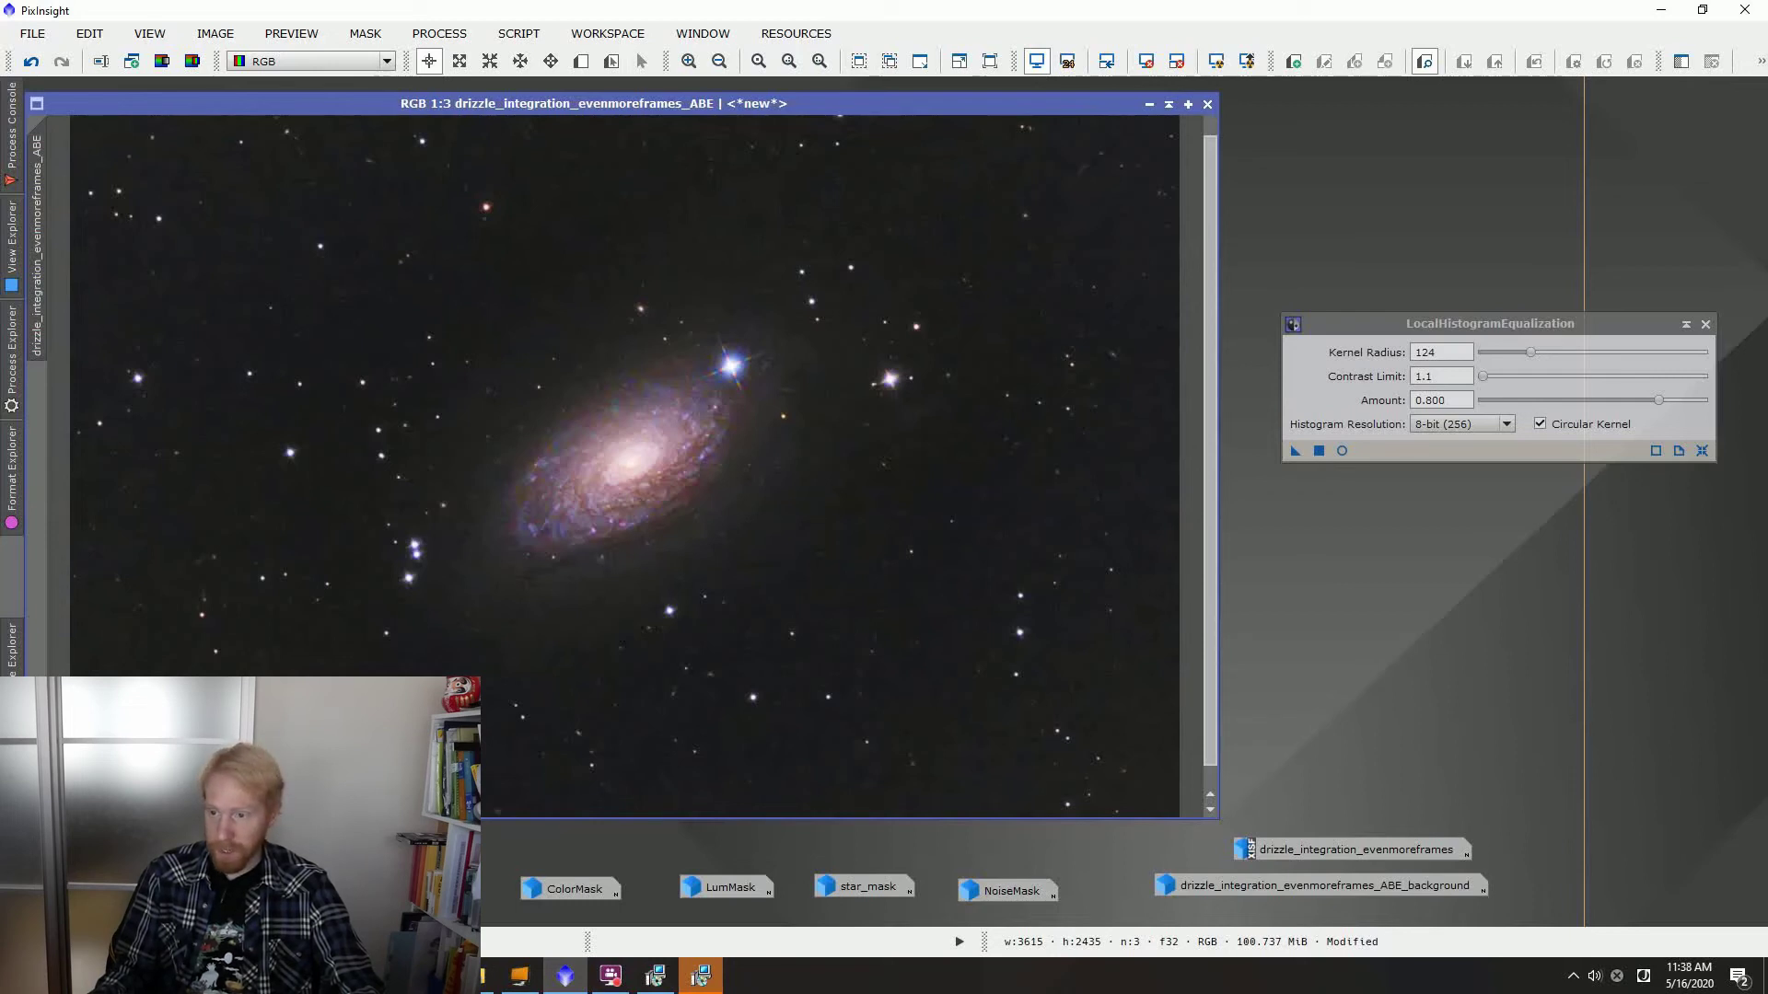
key(alt+Tab)
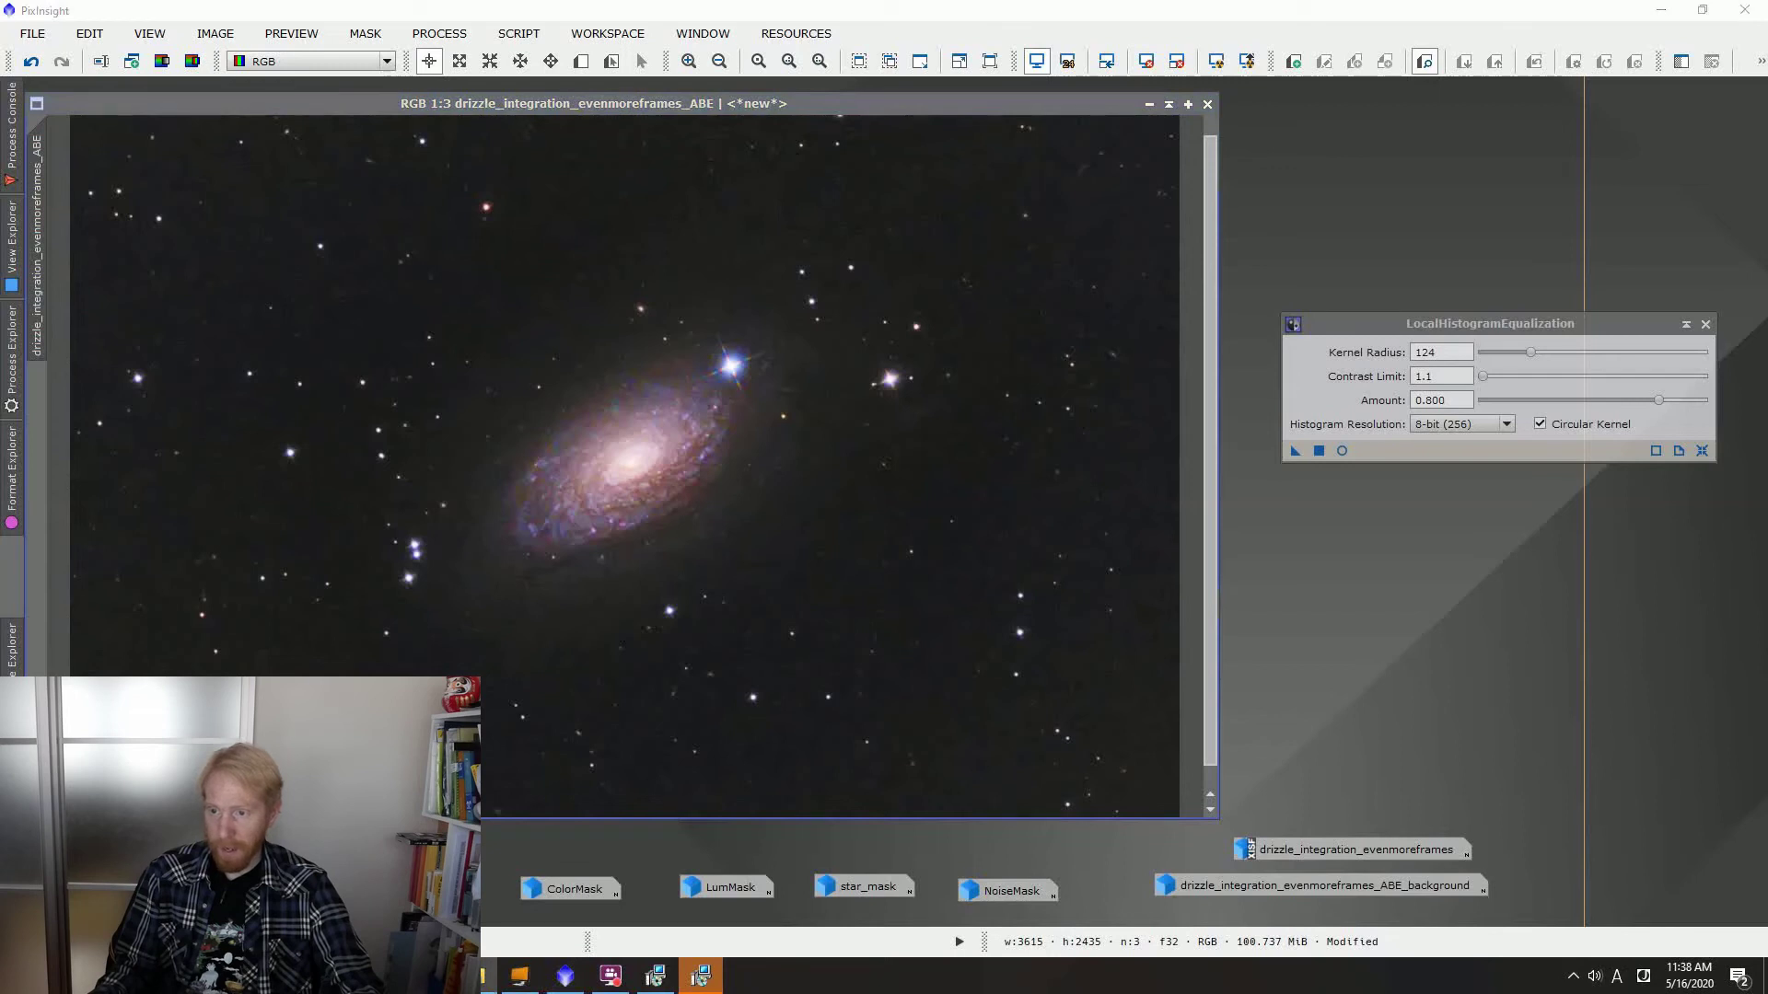
drag(1712, 488, 1390, 632)
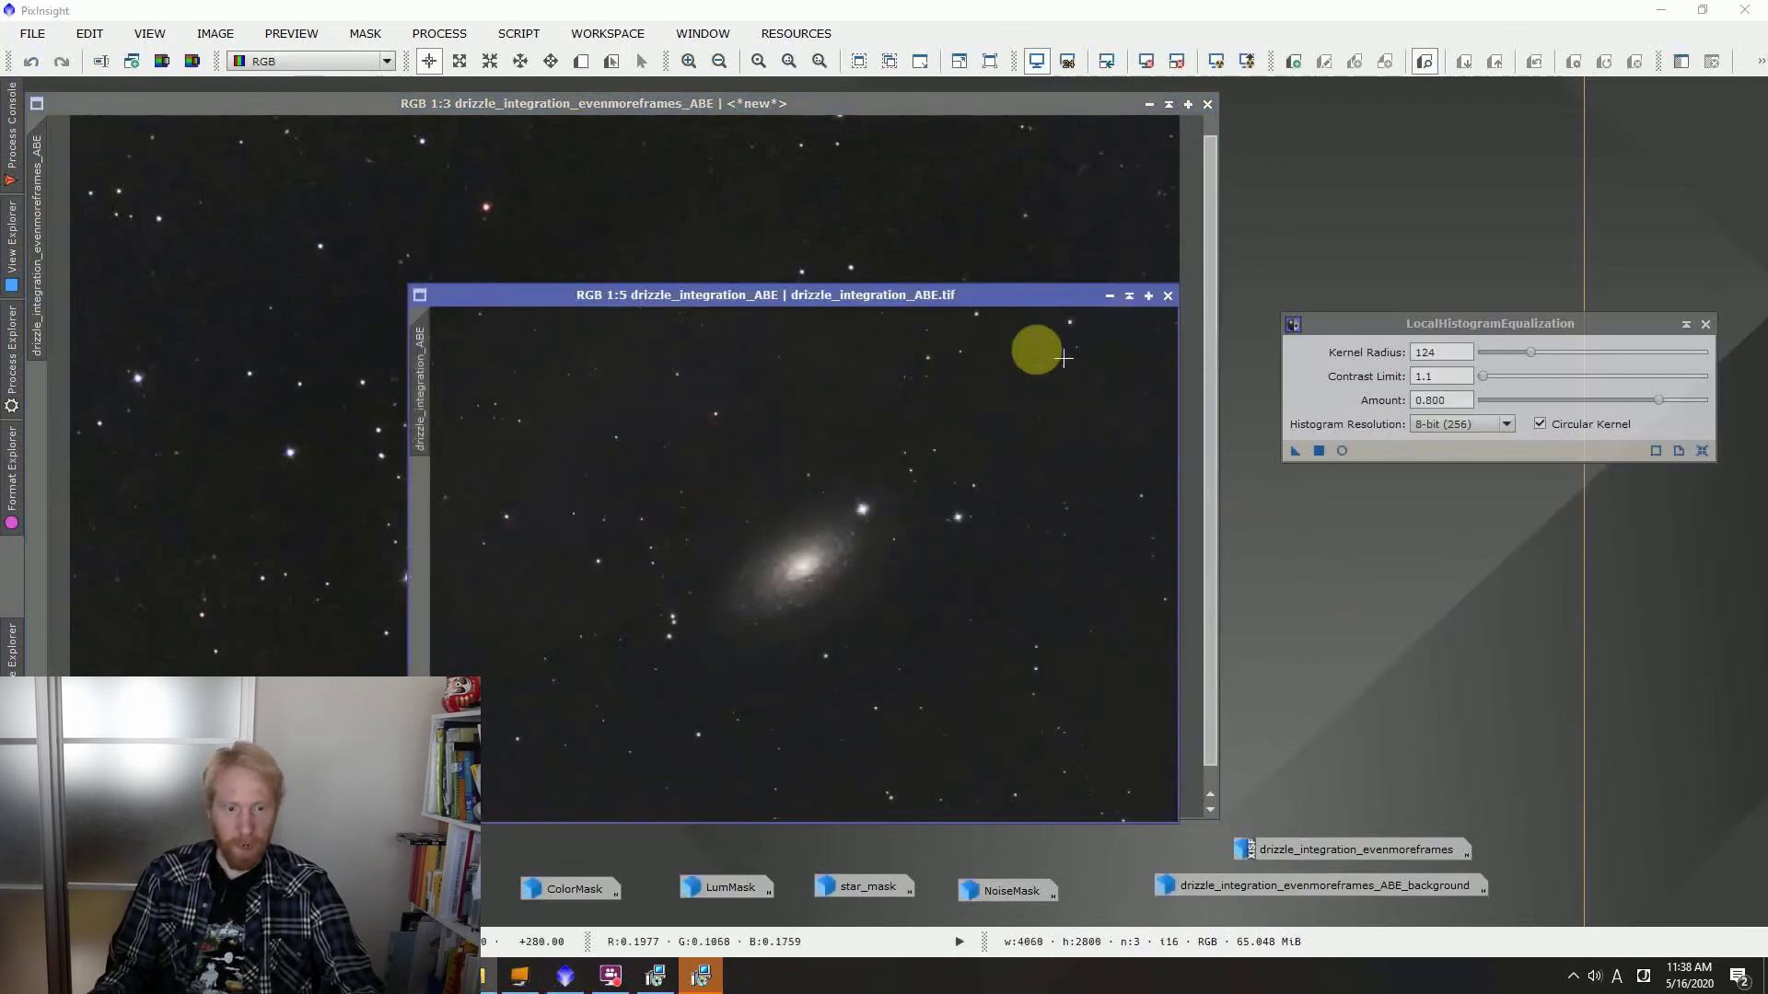
drag(974, 293, 999, 179)
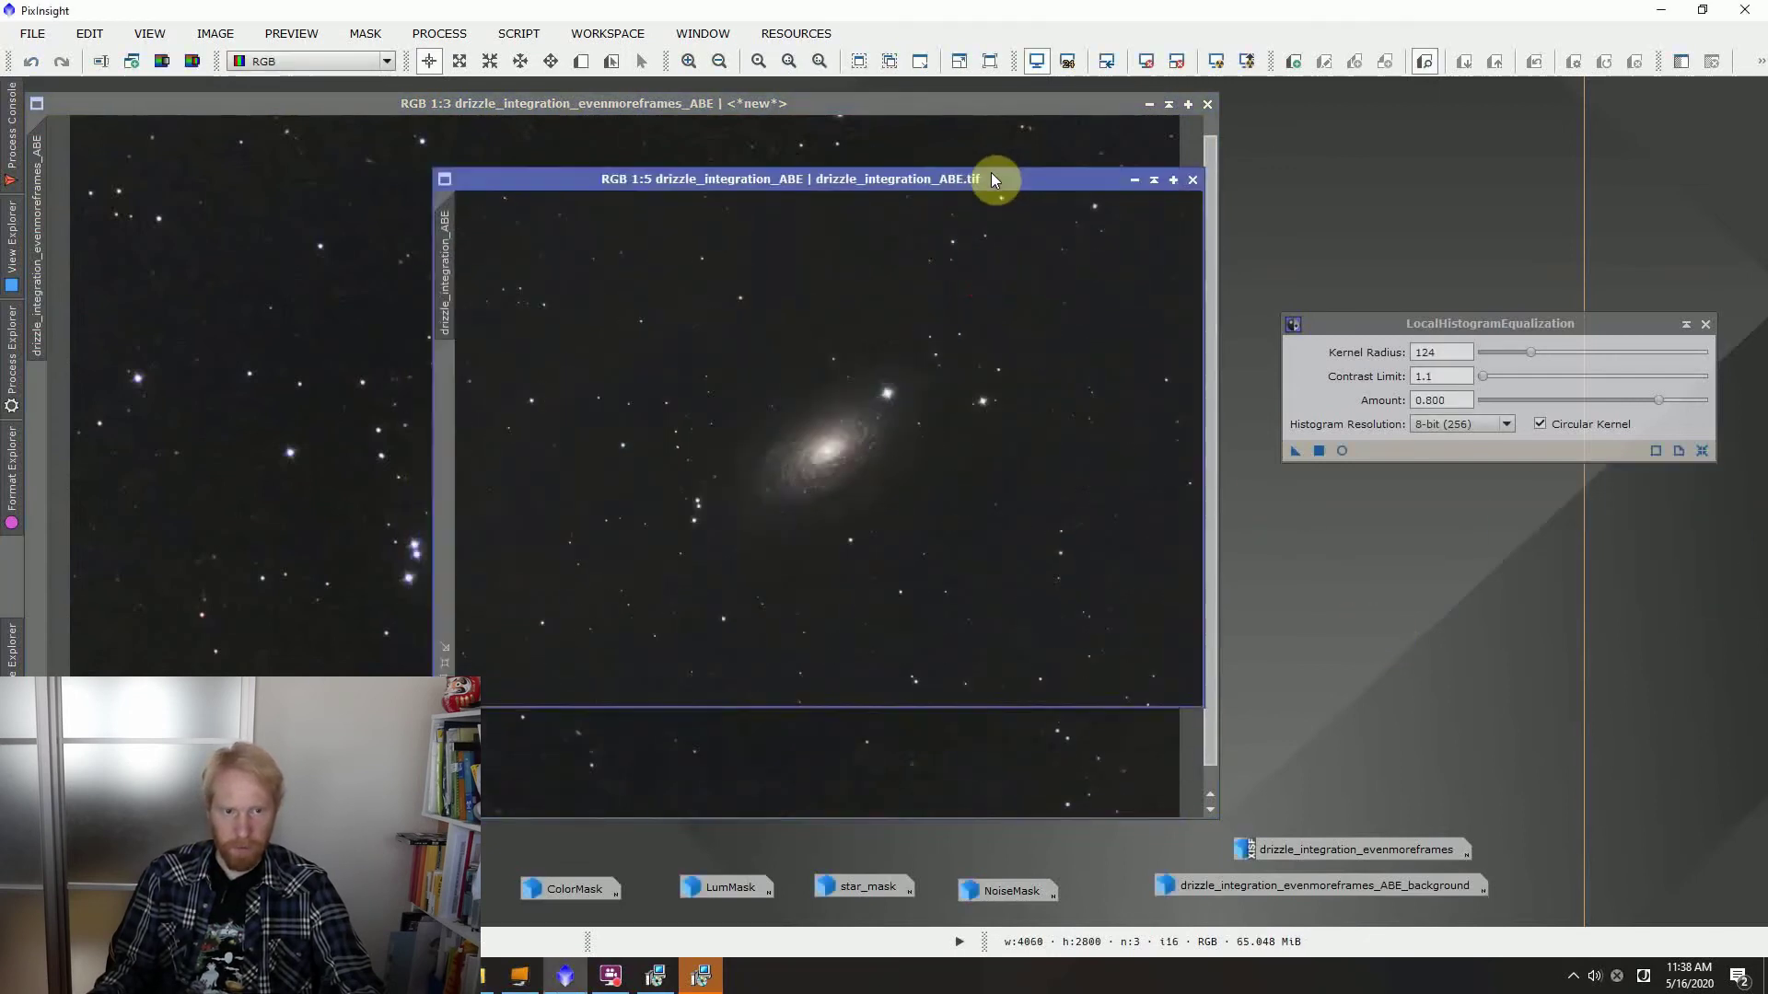
click(1193, 179)
Open processed.xisf, place it beside the new galaxy image, and show the new image at 1:2
drag(1672, 225, 1275, 515)
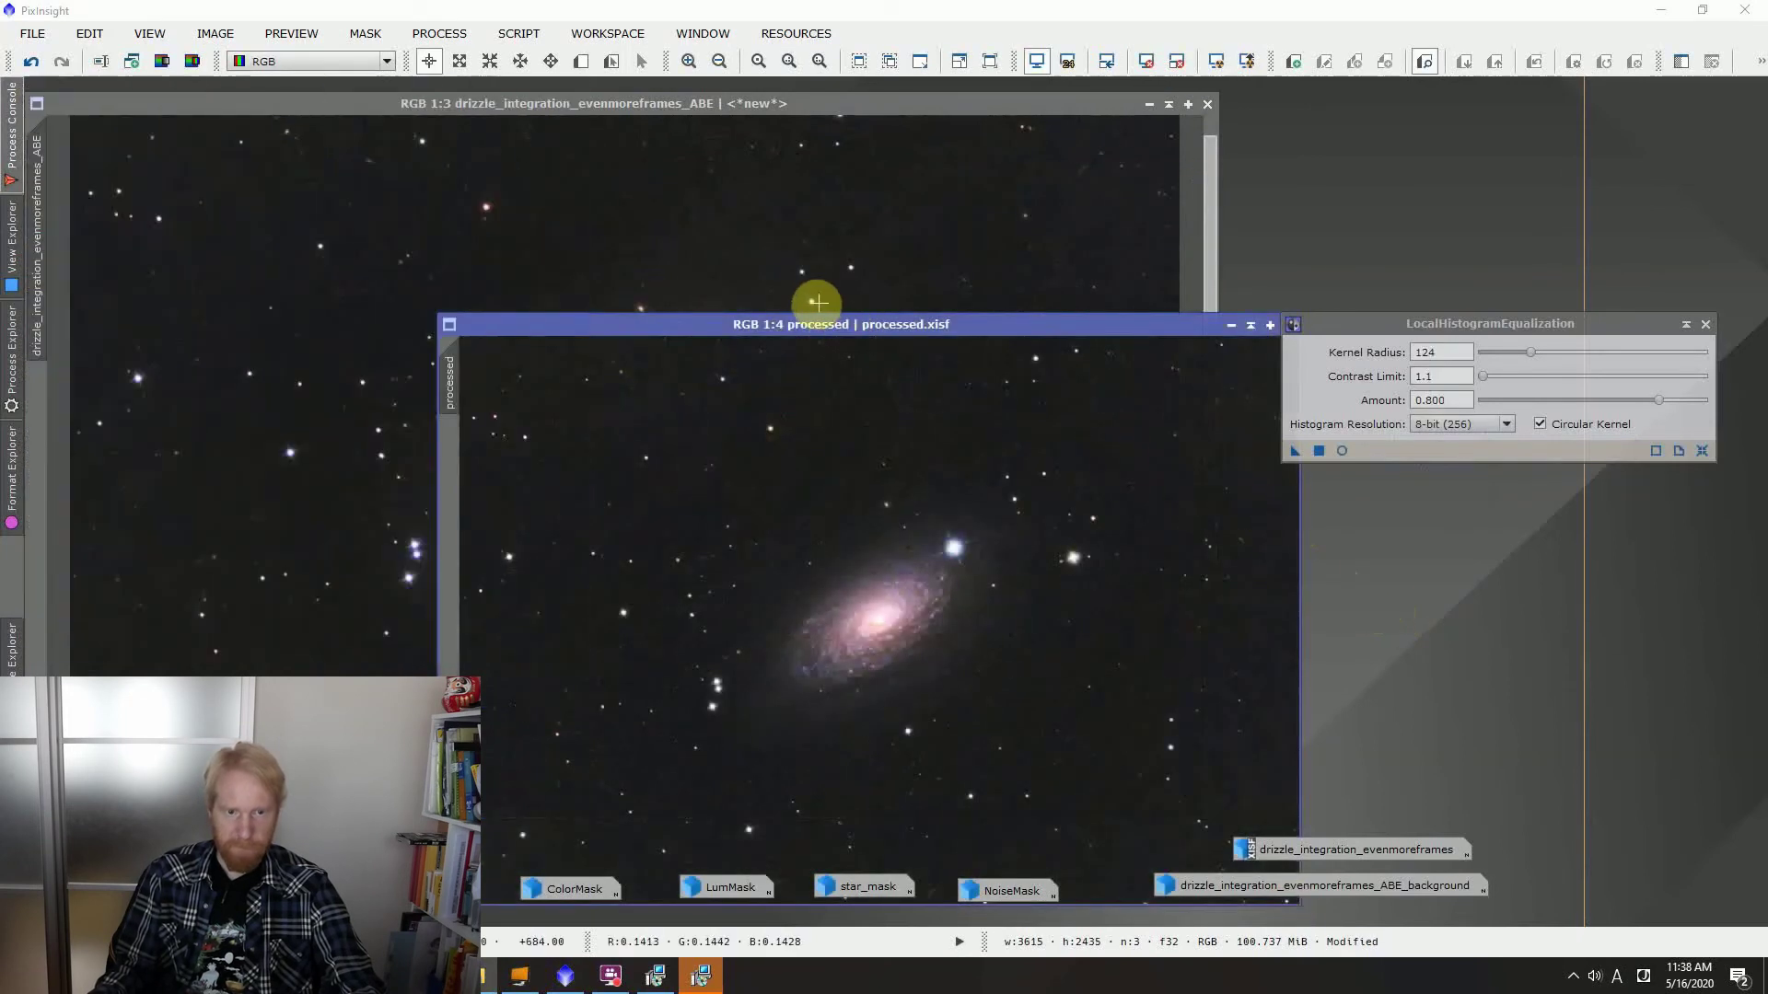
drag(810, 295, 1285, 90)
mouse_move(783, 109)
mouse_down()
mouse_move(731, 97)
mouse_move(754, 93)
mouse_up()
scroll(700, 313, up, 2)
scroll(699, 313, down, 1)
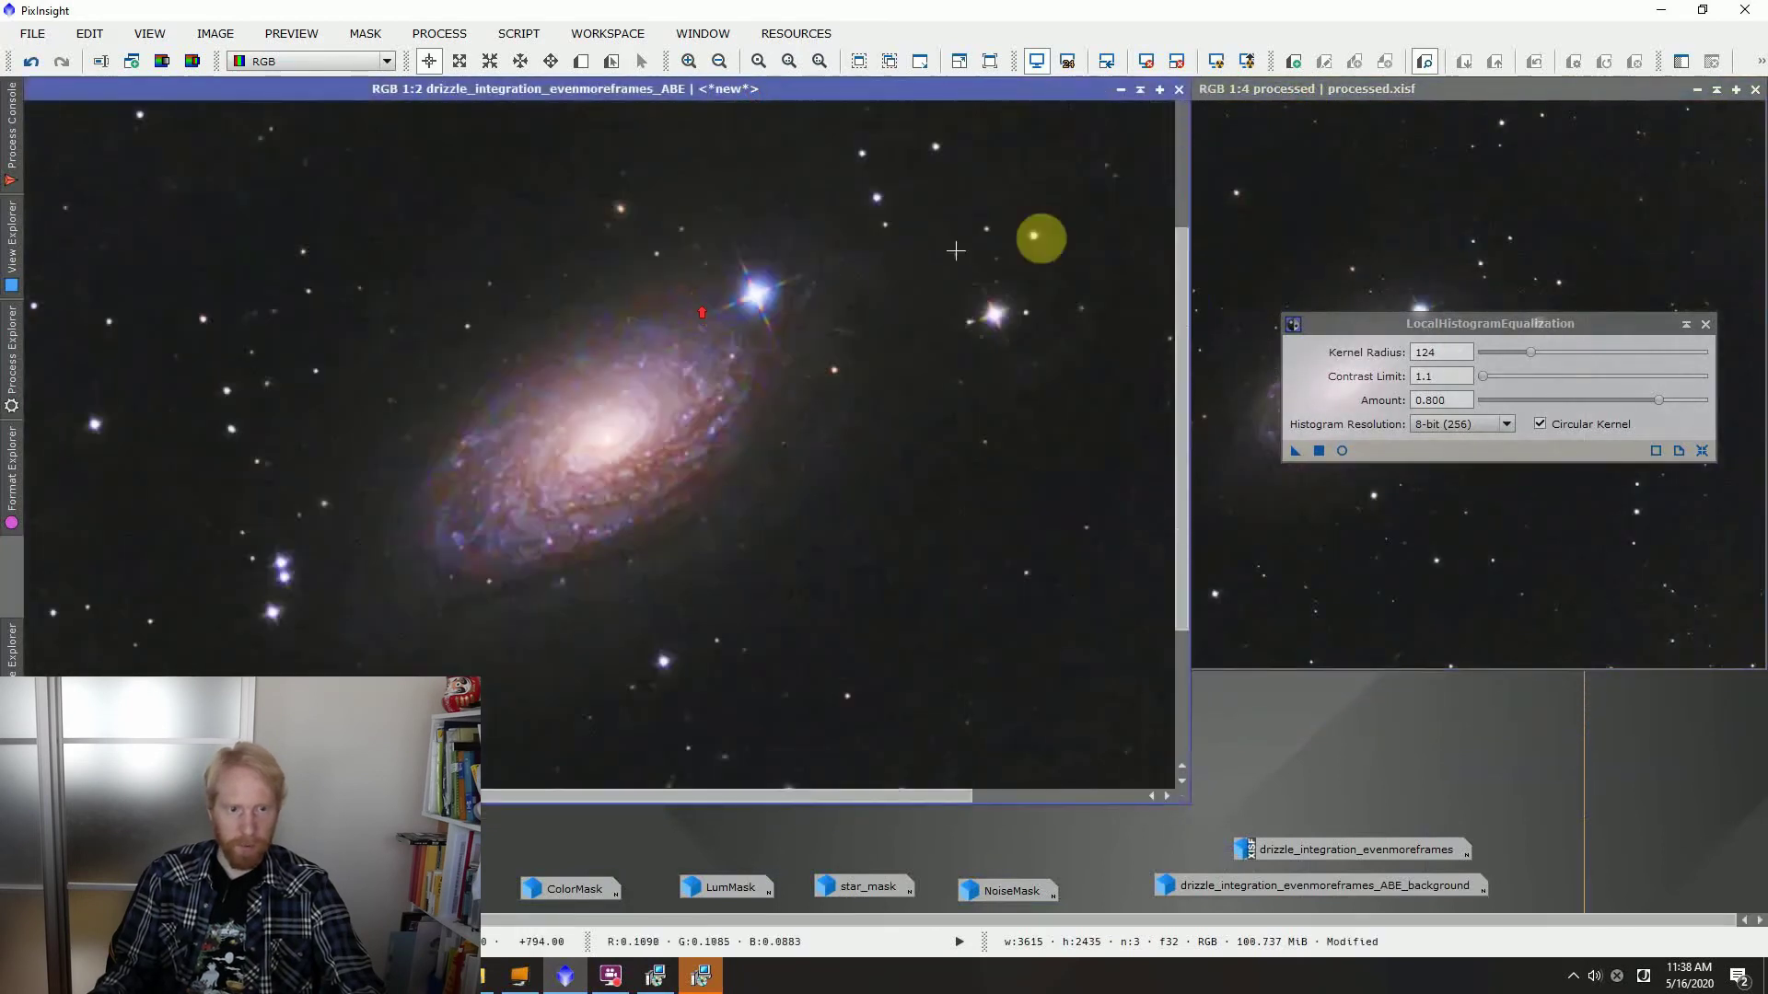
Close LocalHistogramEqualization, enlarge the processed image's window, and frame its galaxy at 1:2 for a side-by-side comparison
click(1326, 89)
scroll(1366, 277, up, 2)
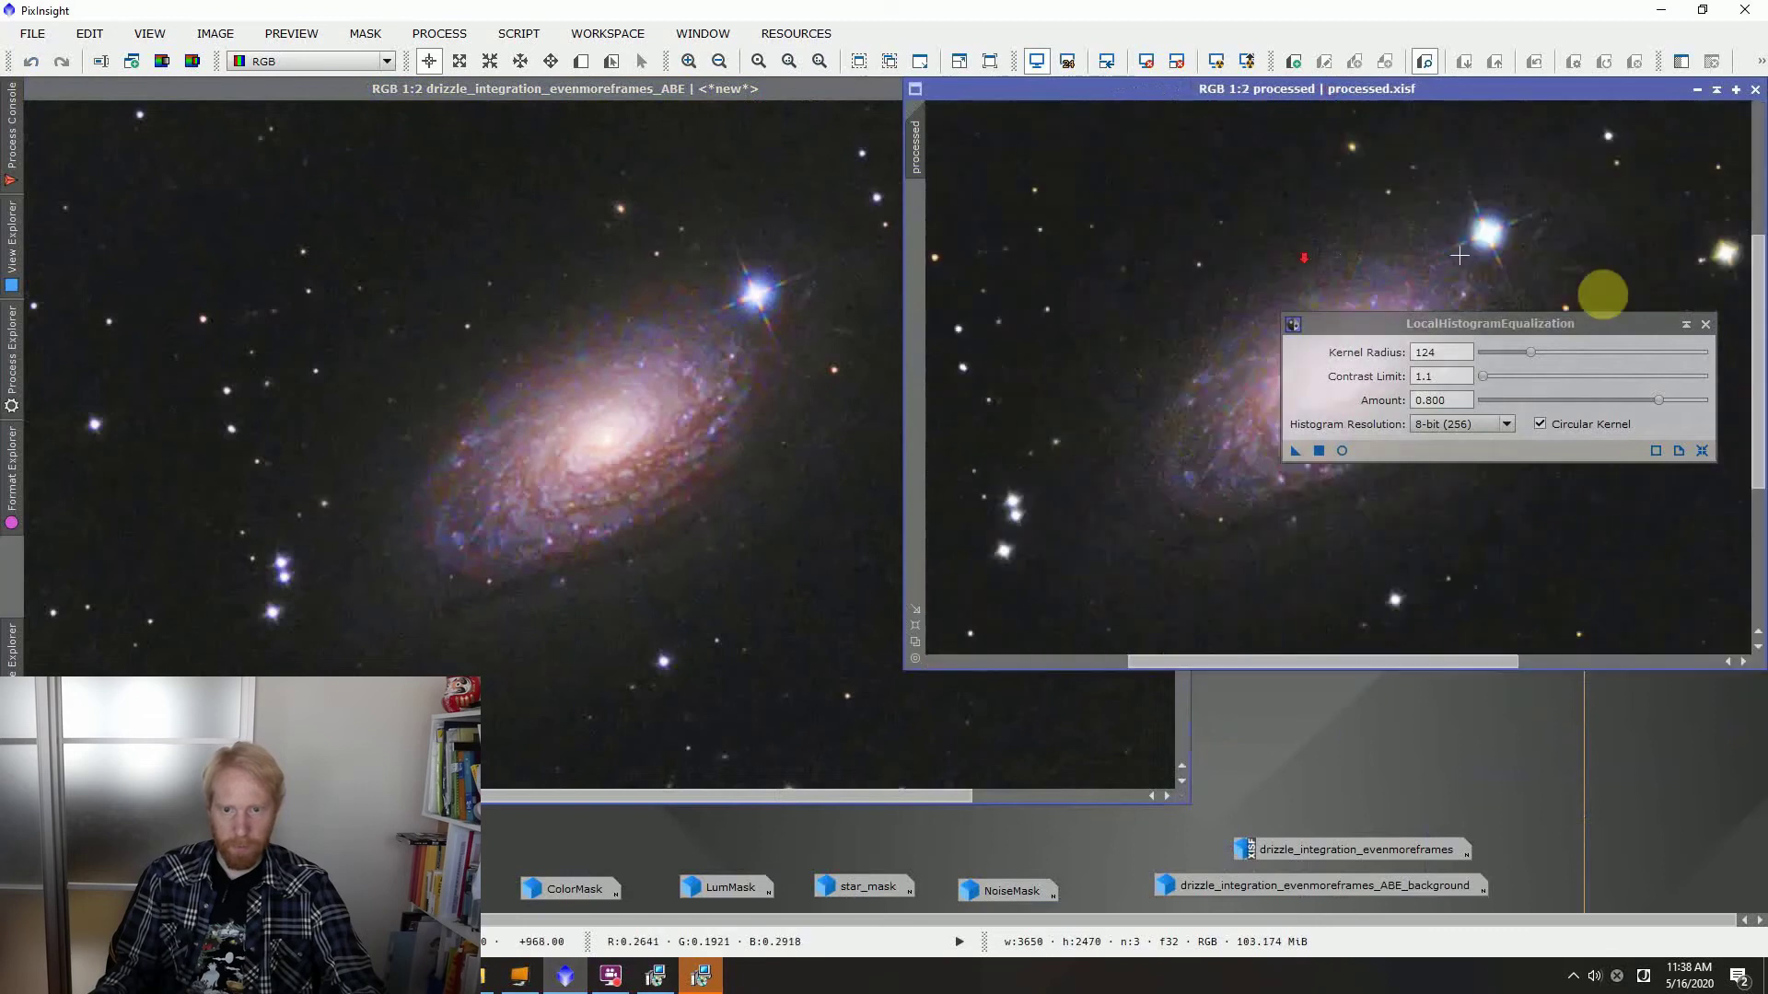
click(1705, 324)
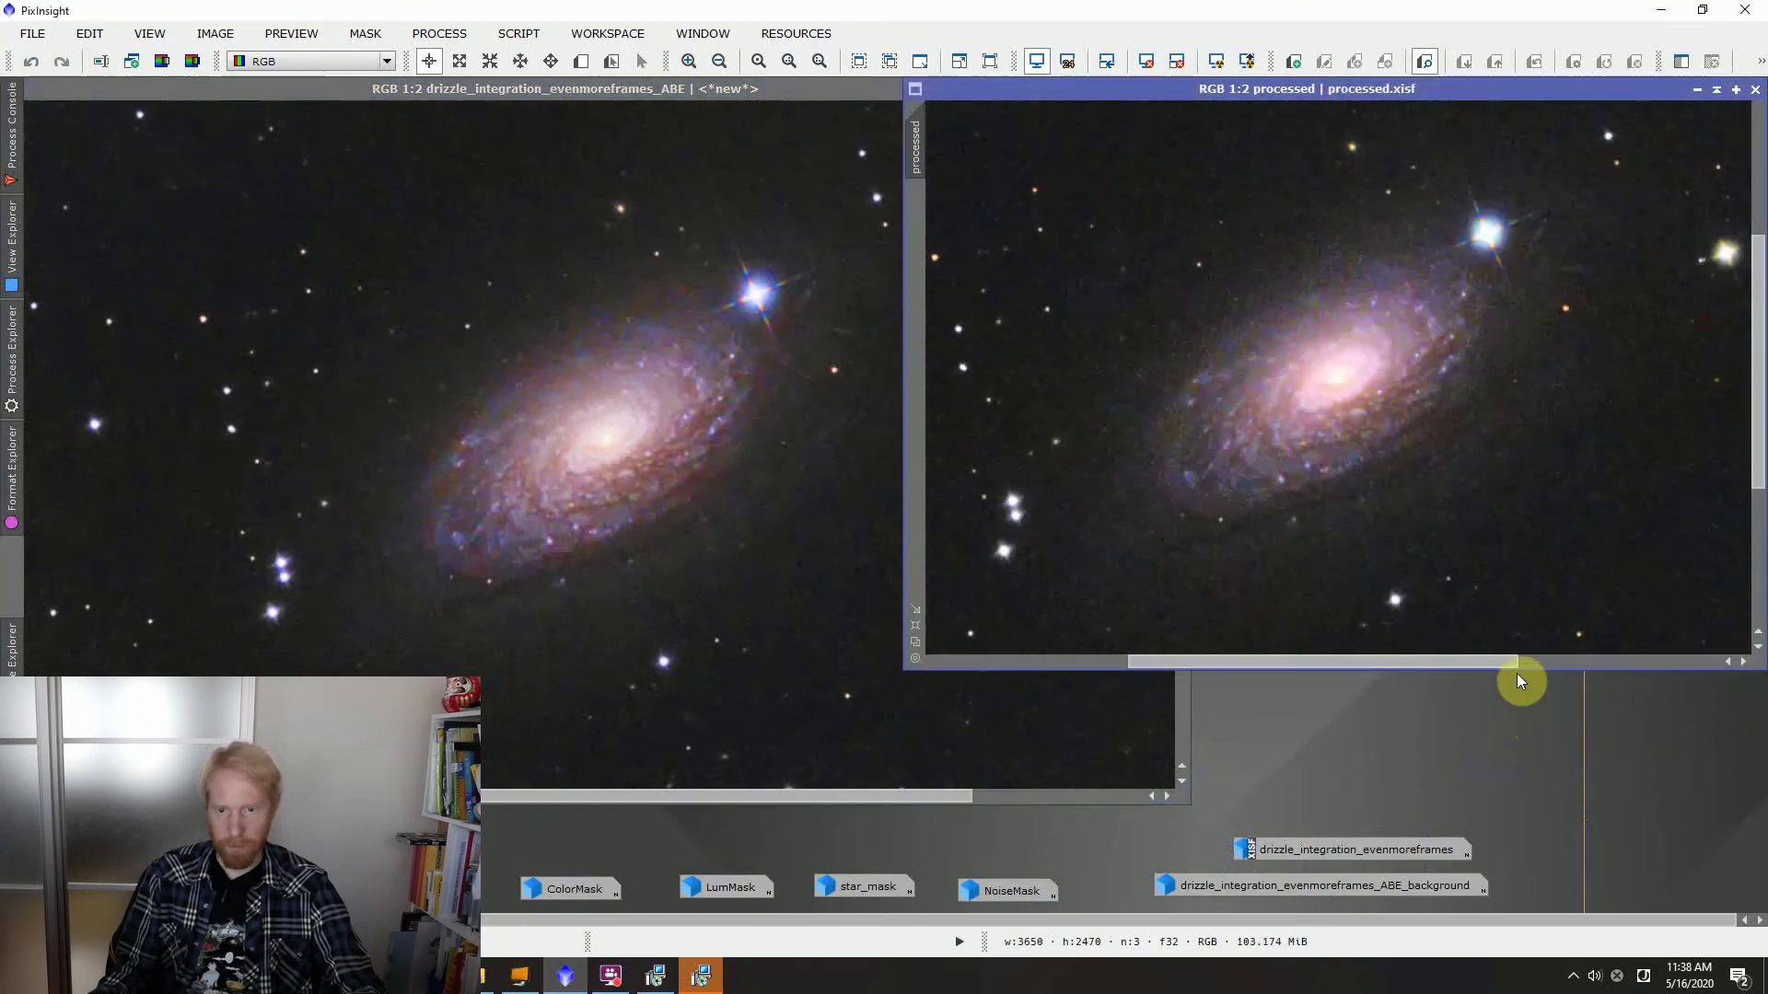
drag(1517, 672, 1649, 815)
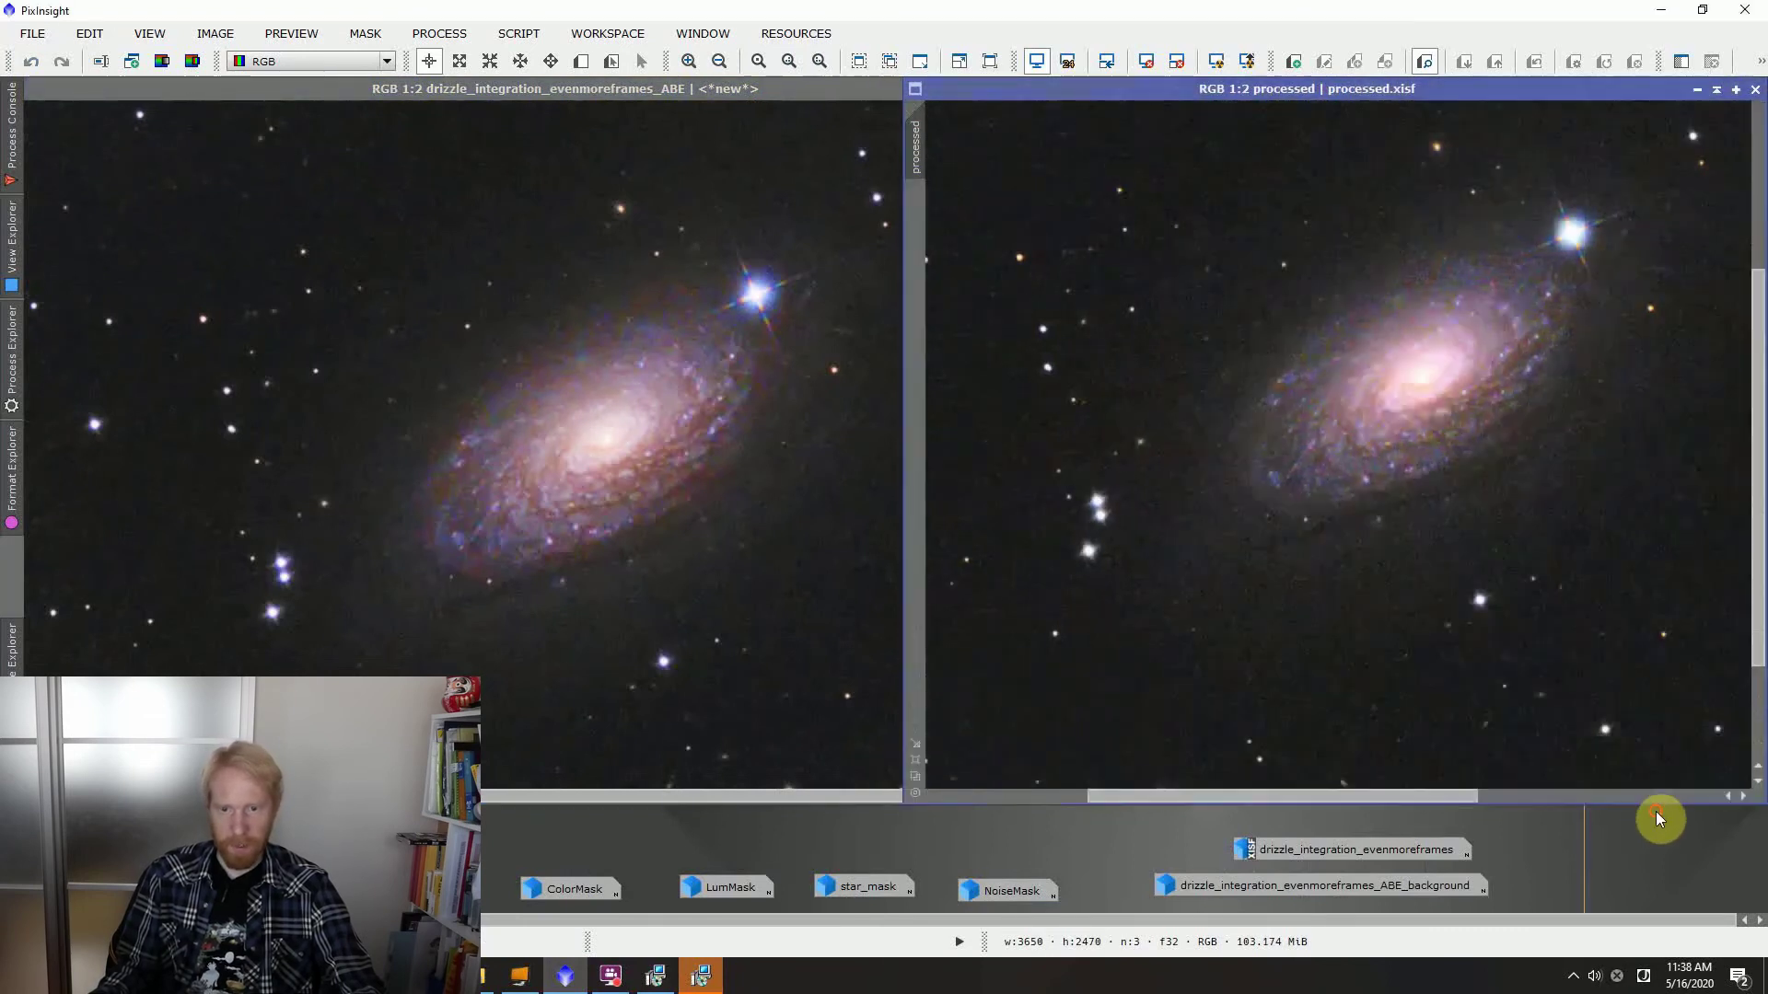
scroll(1481, 369, up, 1)
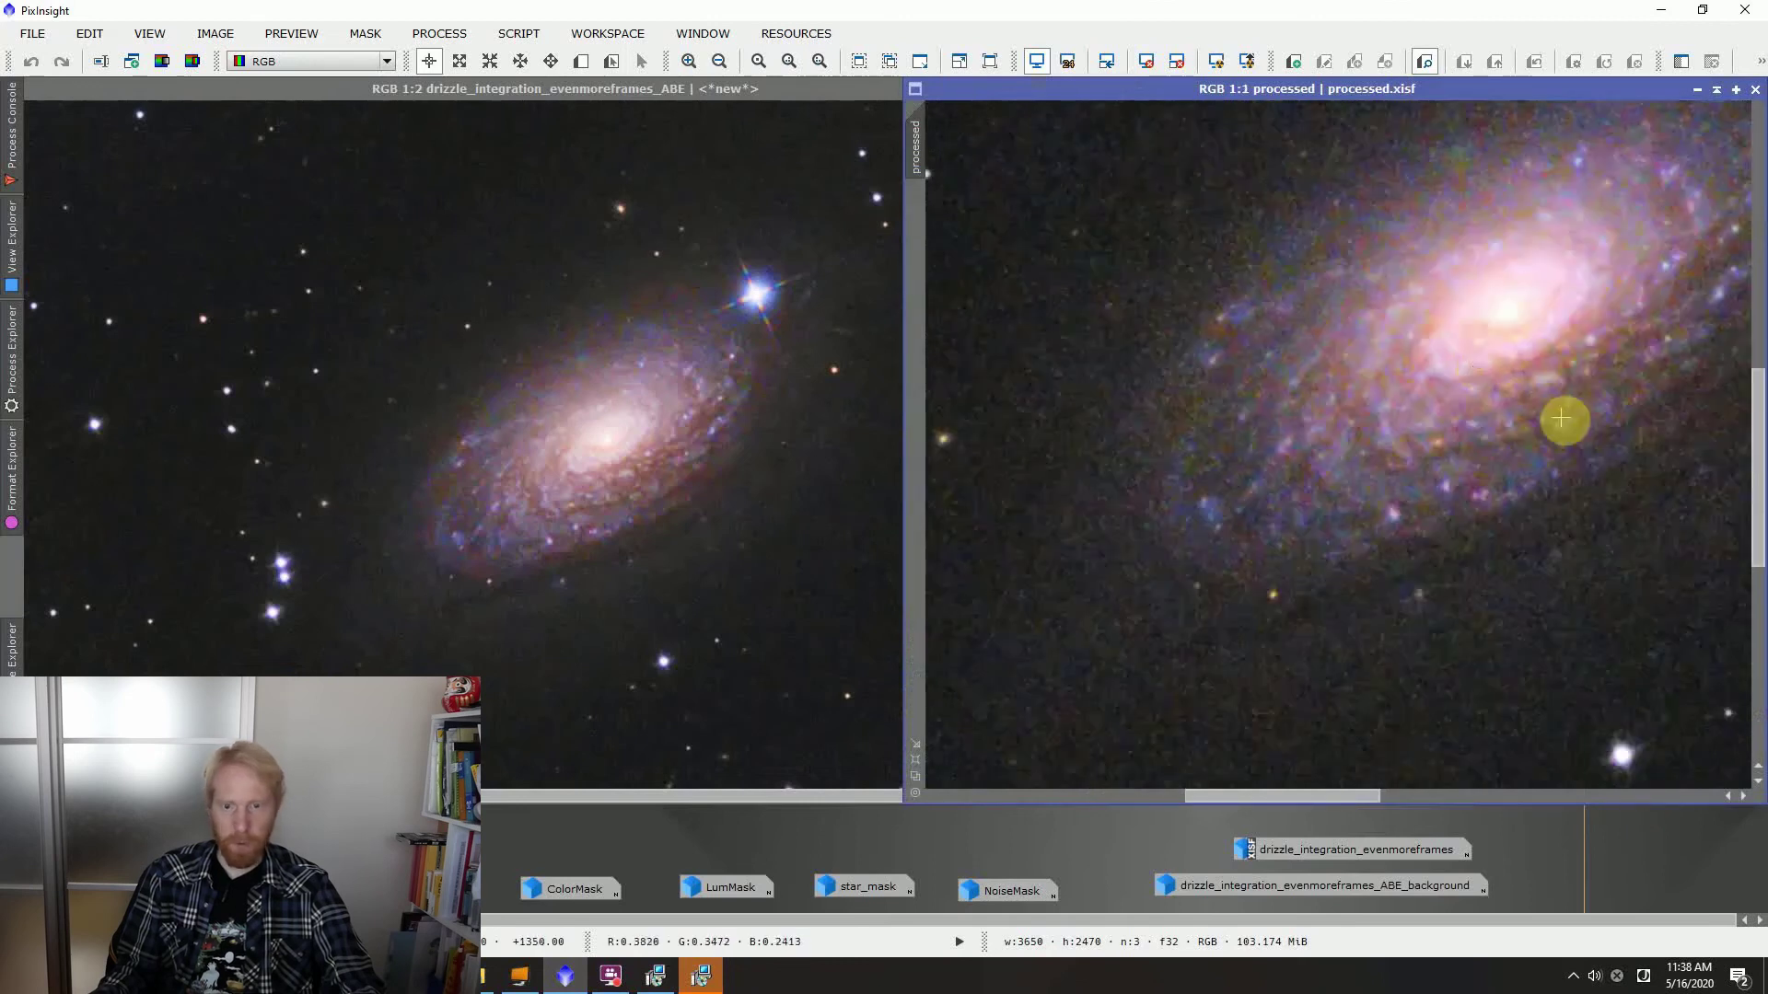
scroll(1584, 470, down, 1)
drag(1491, 432, 1448, 513)
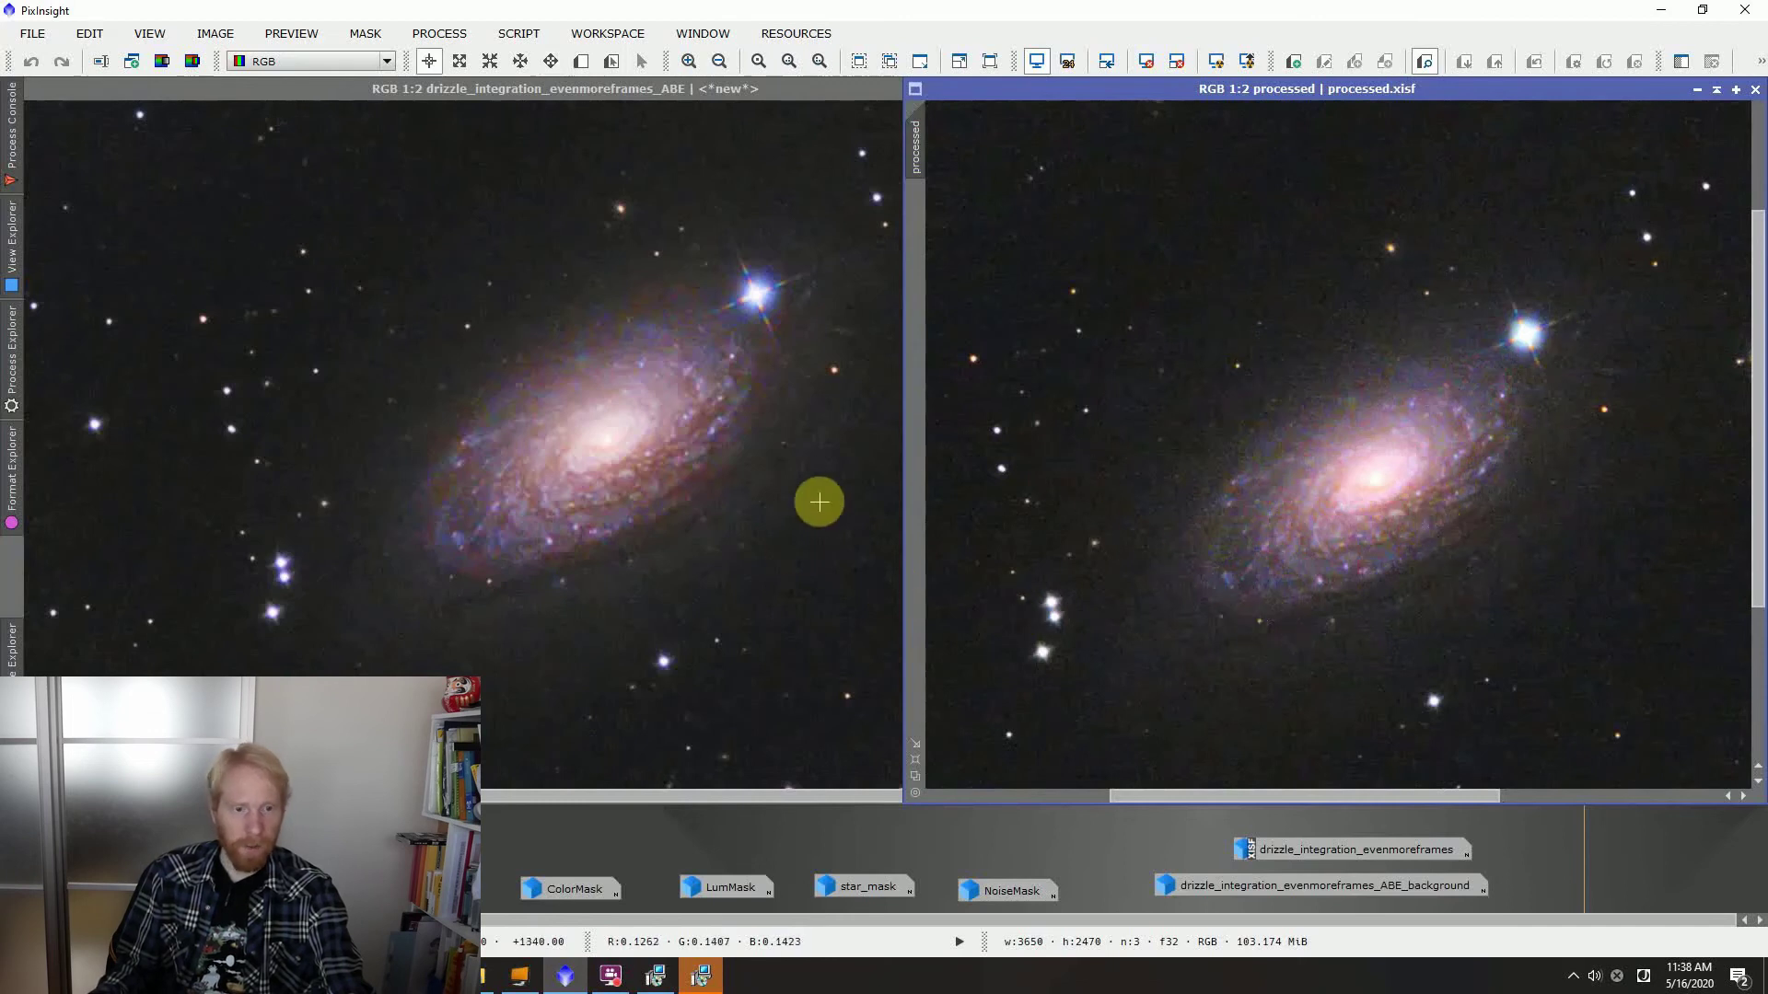
Compare the core, spiral arm detail, color and background noise of the new galaxy image with the processed image at several magnifications
click(824, 461)
scroll(659, 507, up, 1)
scroll(674, 644, down, 1)
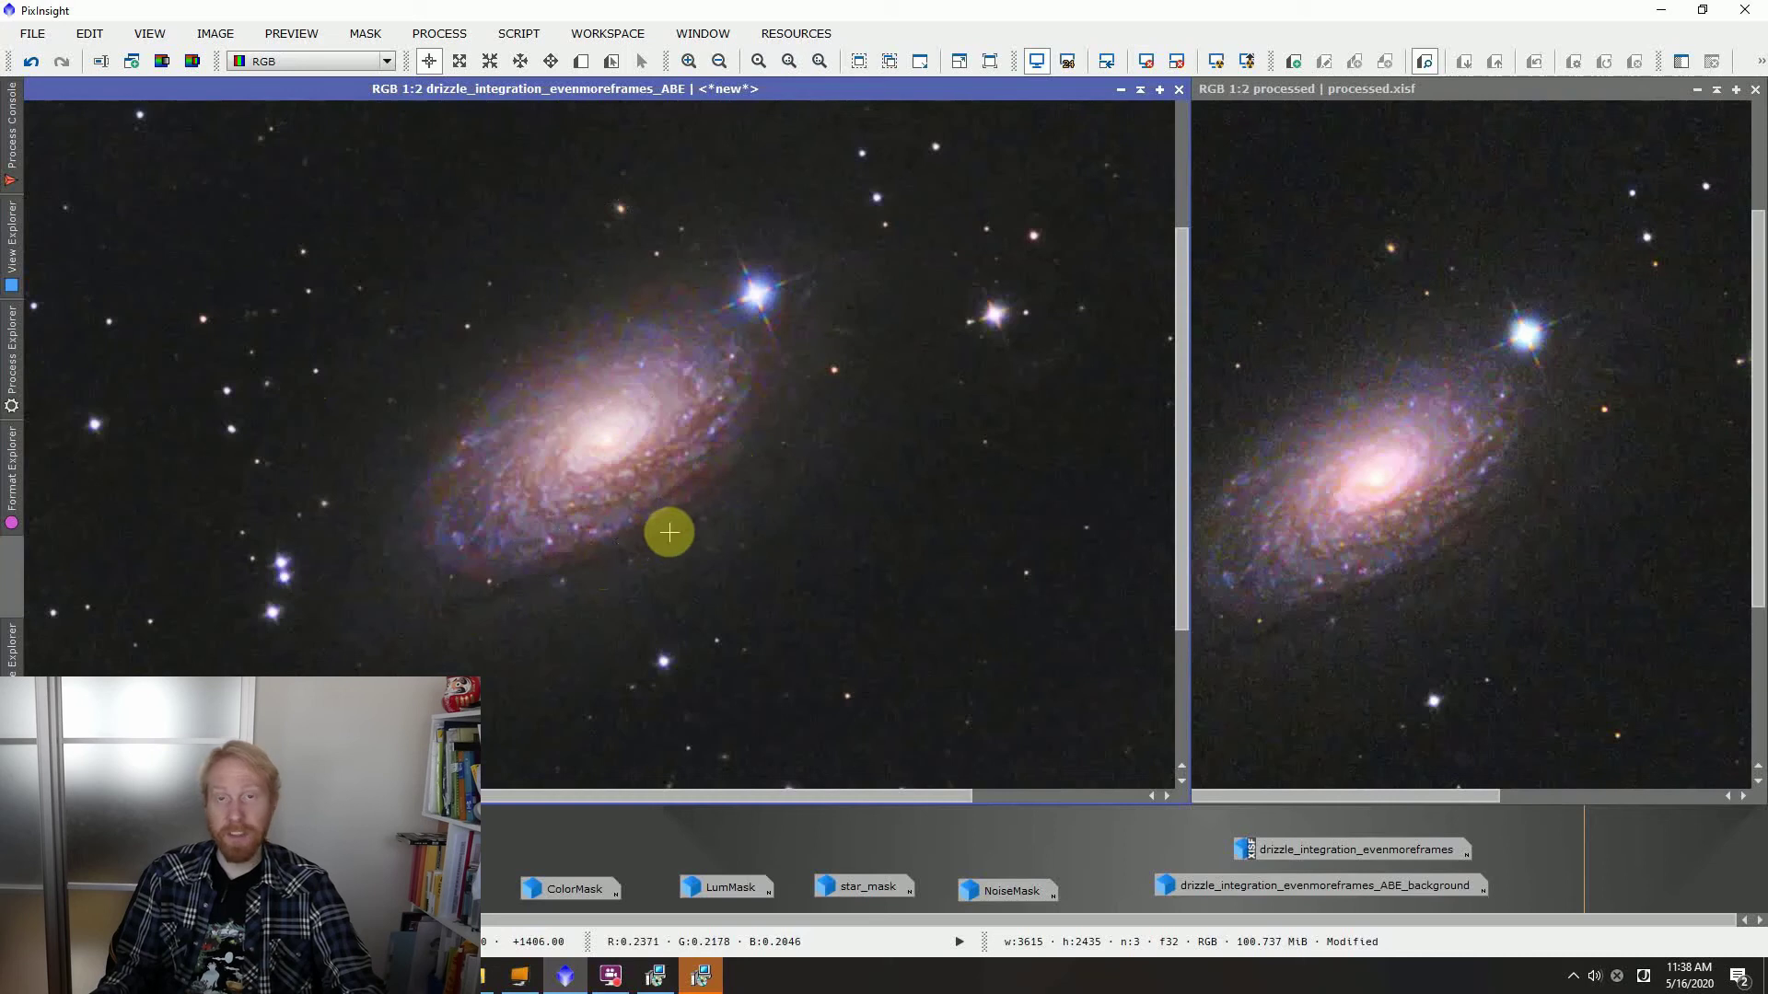
scroll(1326, 515, up, 1)
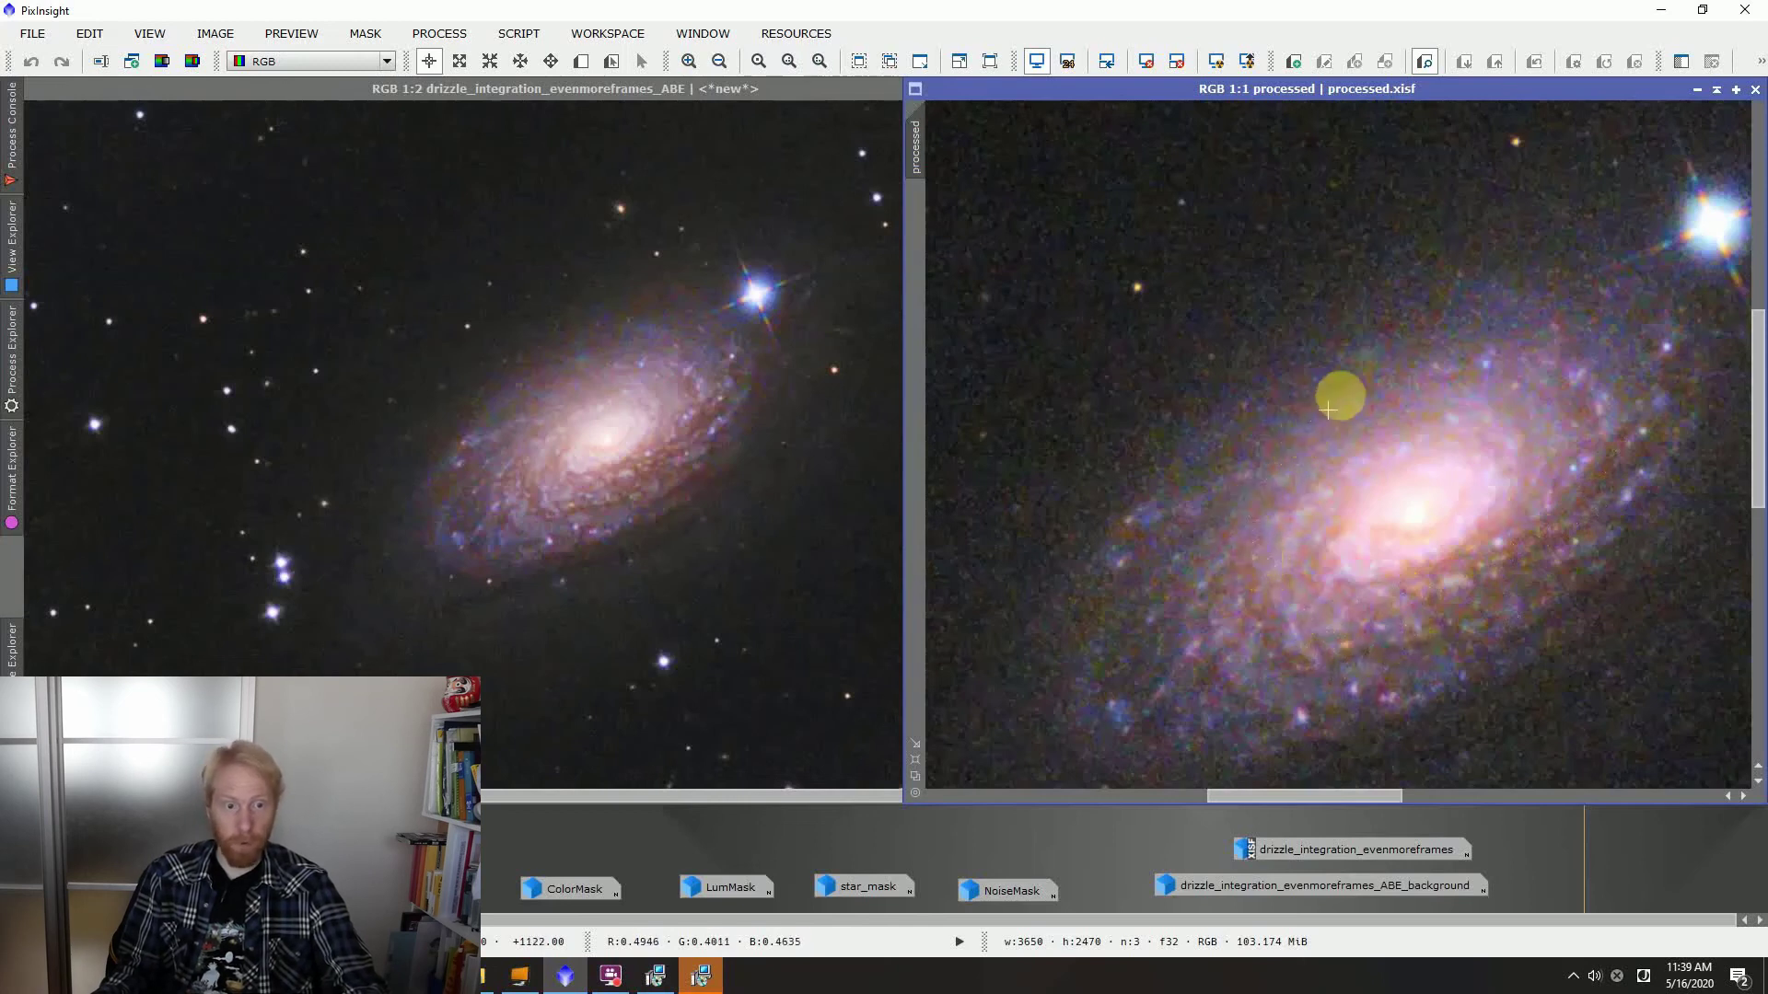
scroll(1349, 391, up, 1)
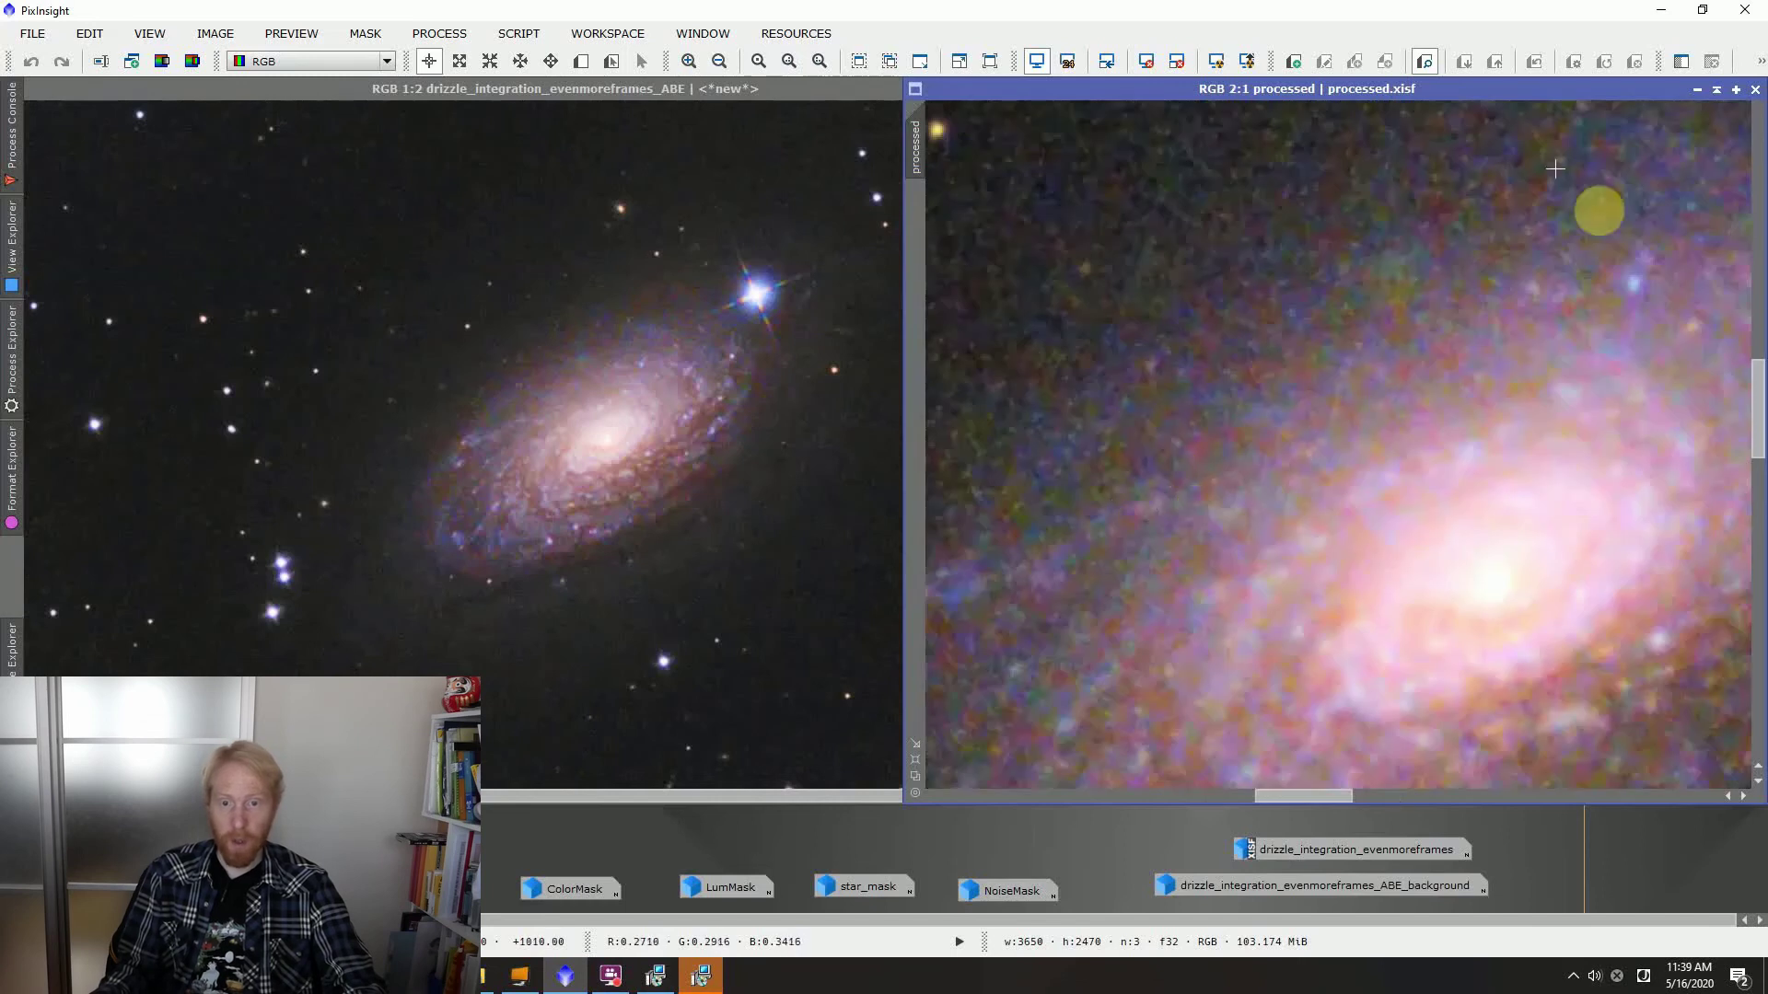
scroll(1301, 388, down, 1)
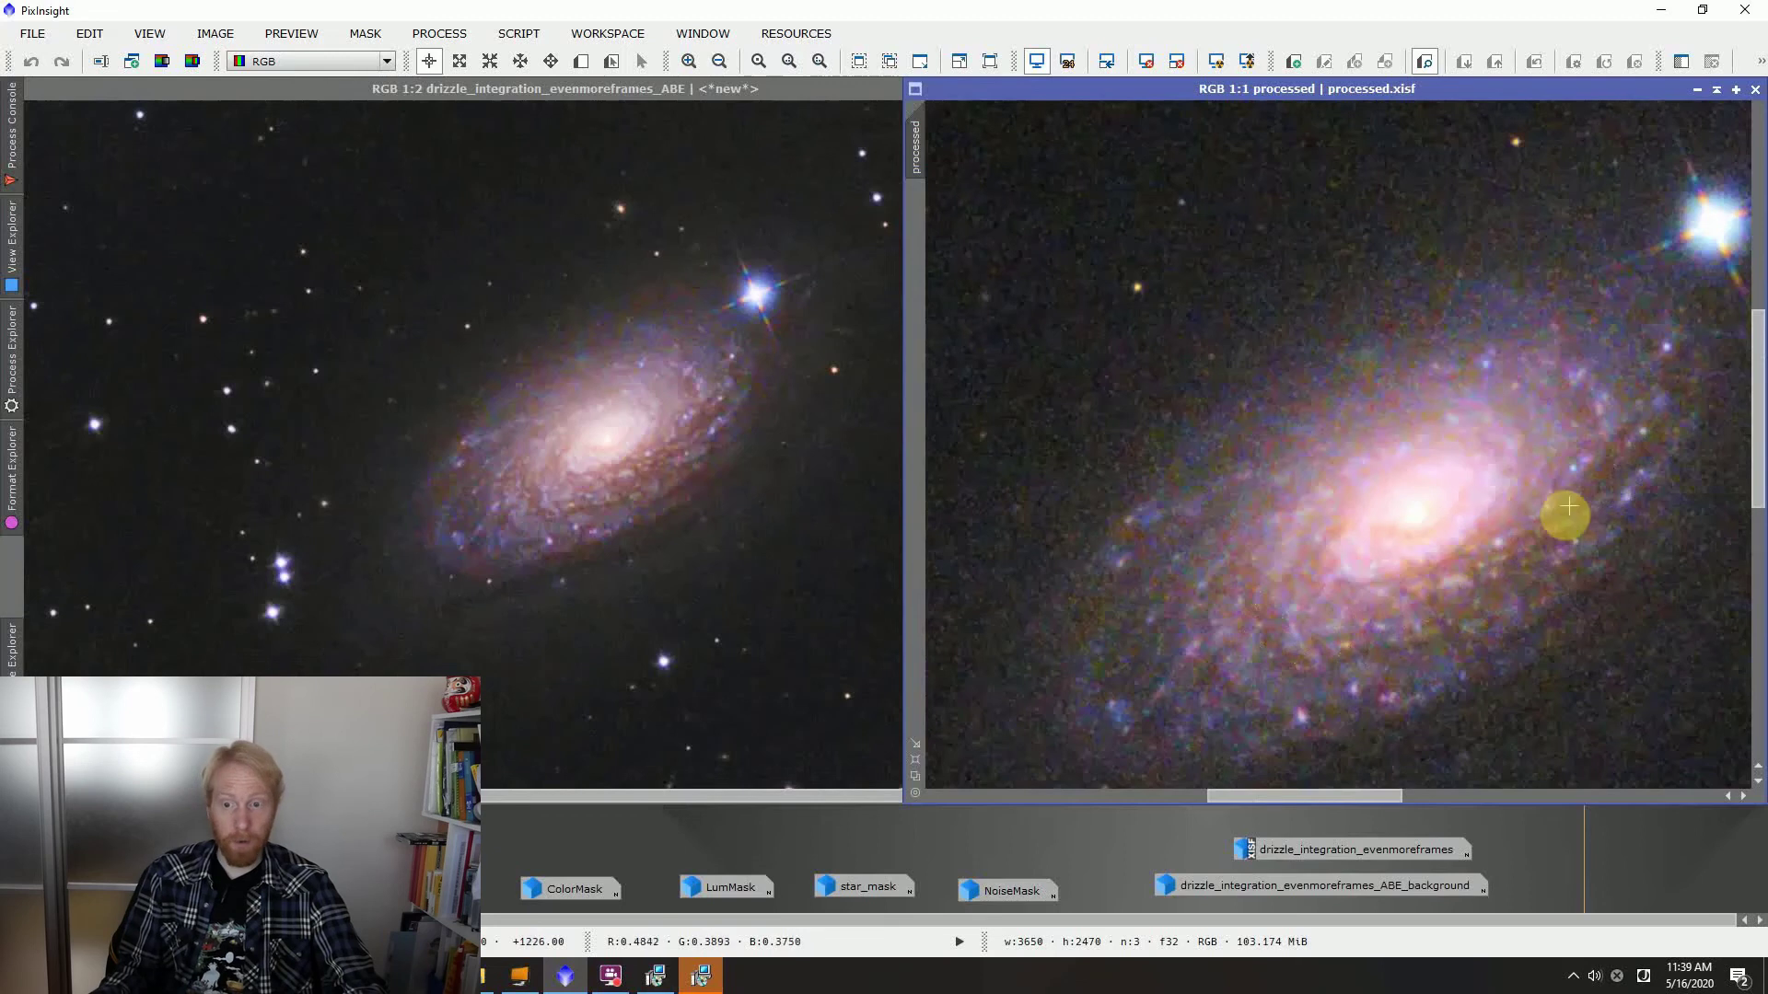
scroll(635, 414, up, 1)
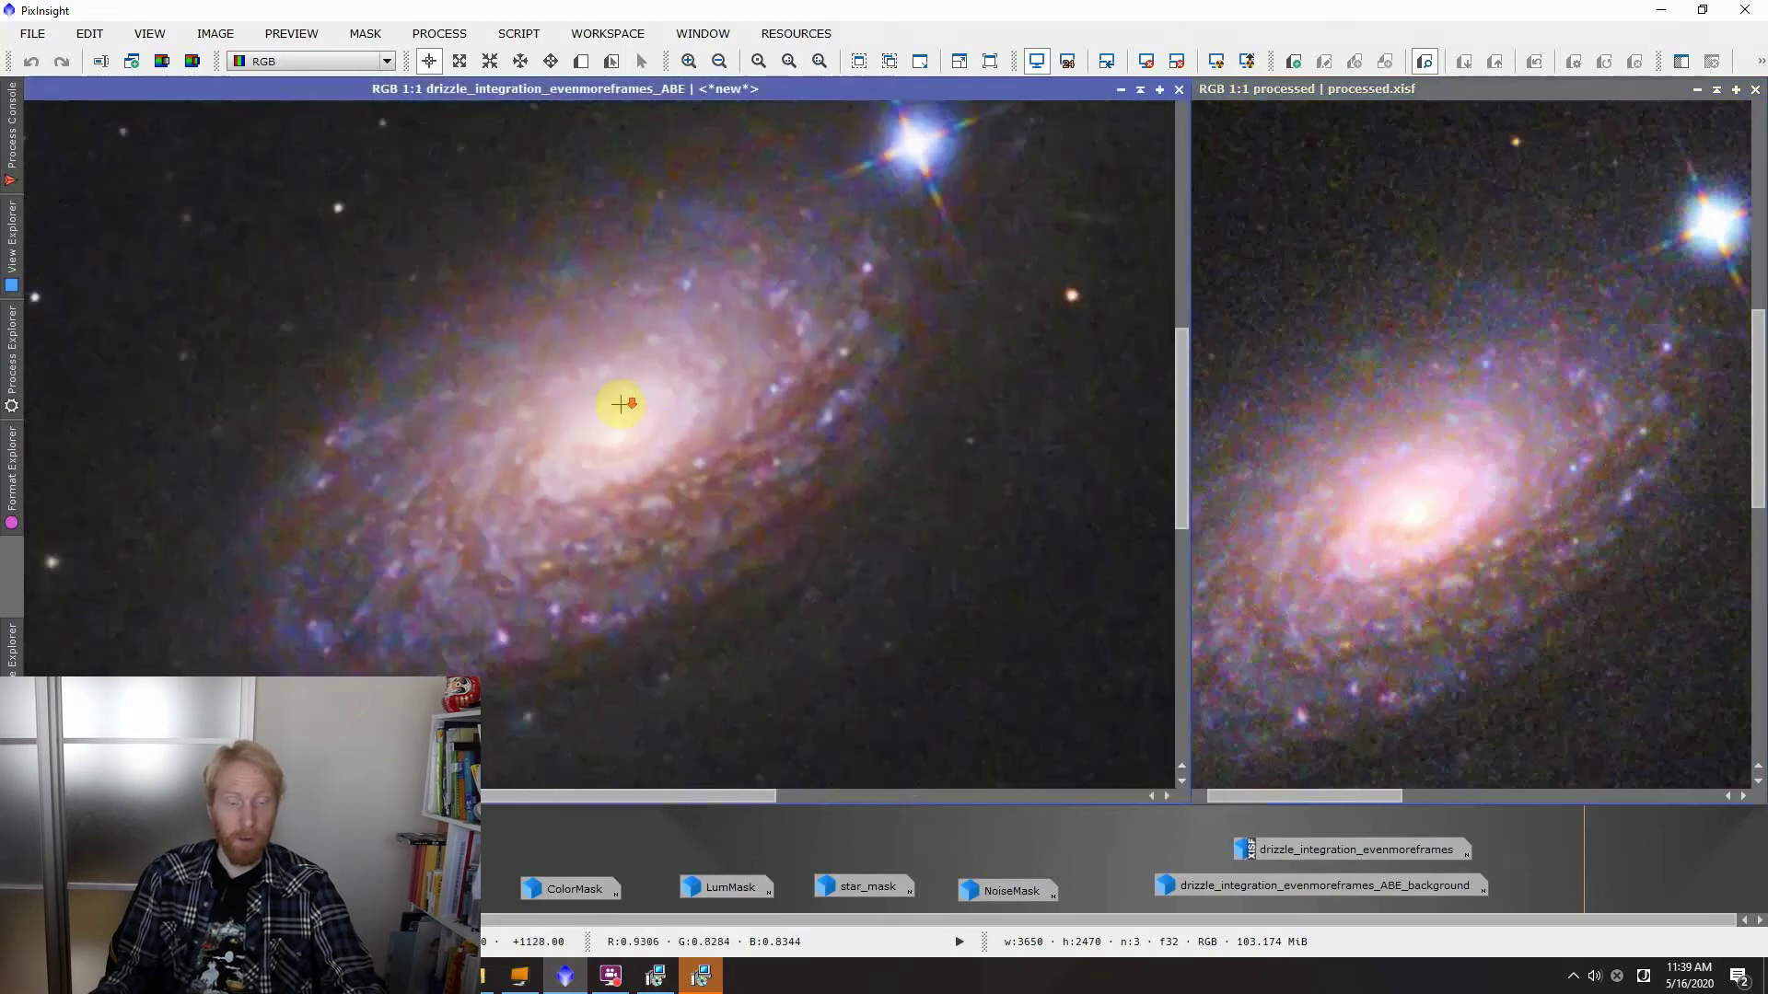
scroll(681, 429, up, 1)
scroll(686, 442, down, 1)
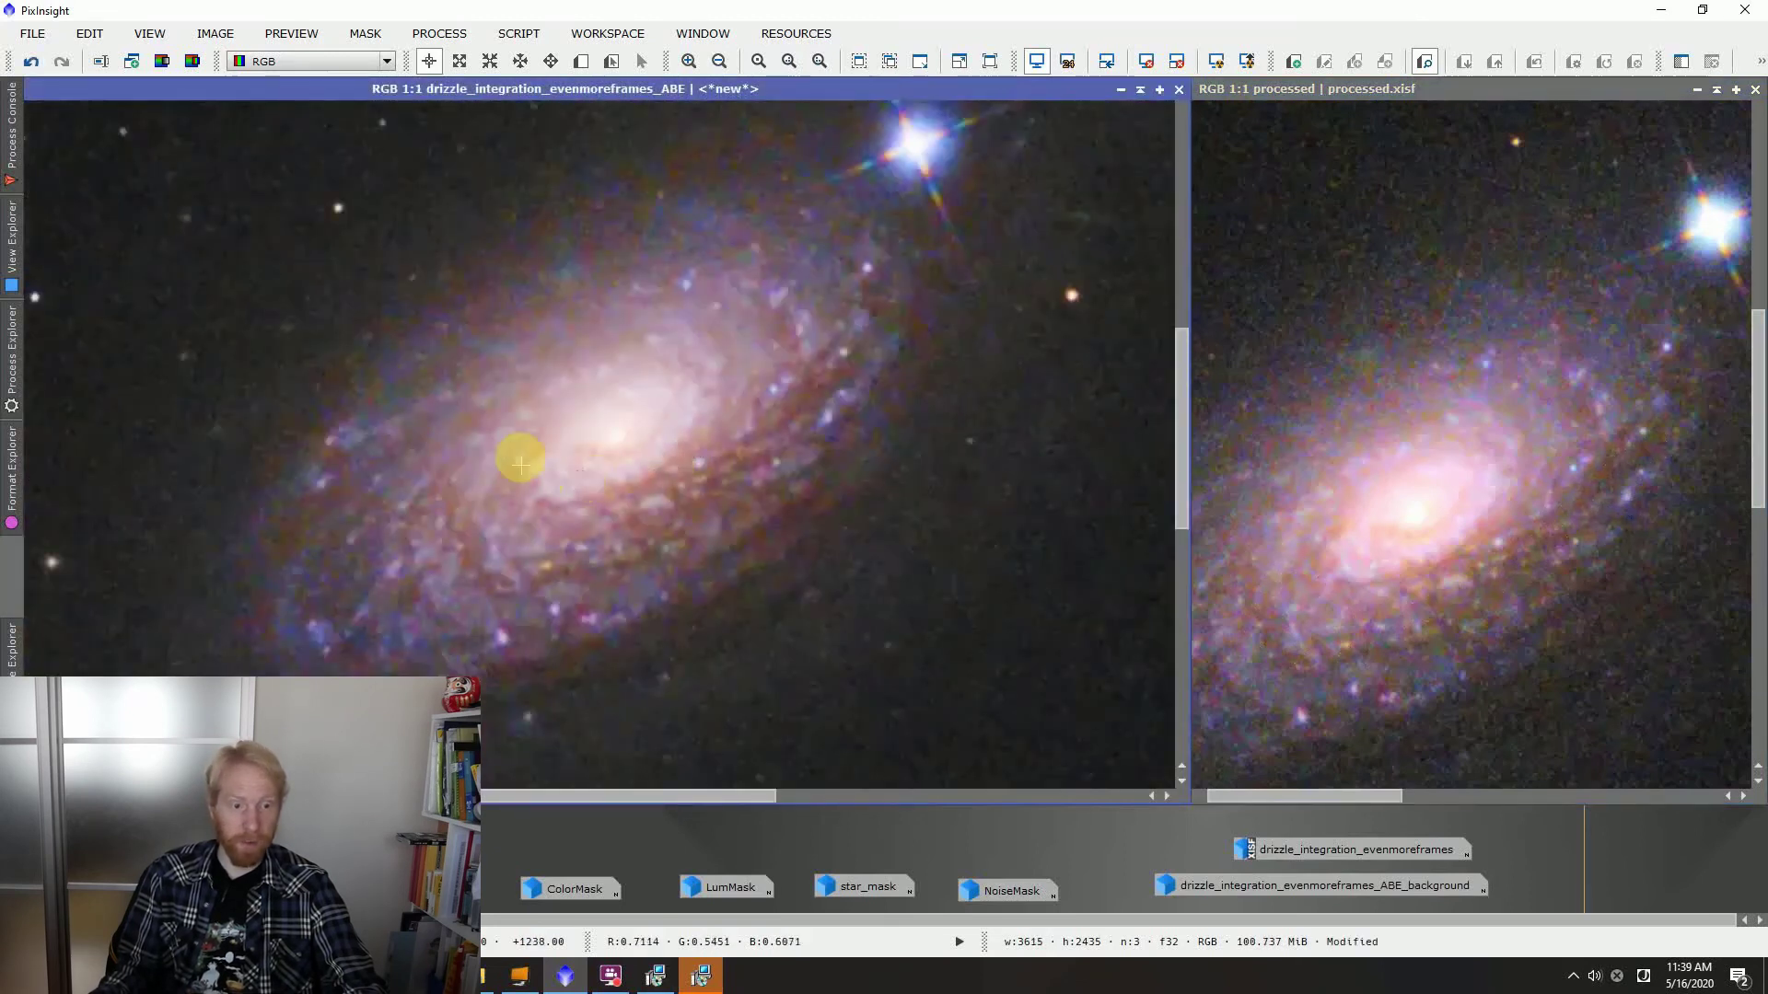
scroll(571, 474, up, 1)
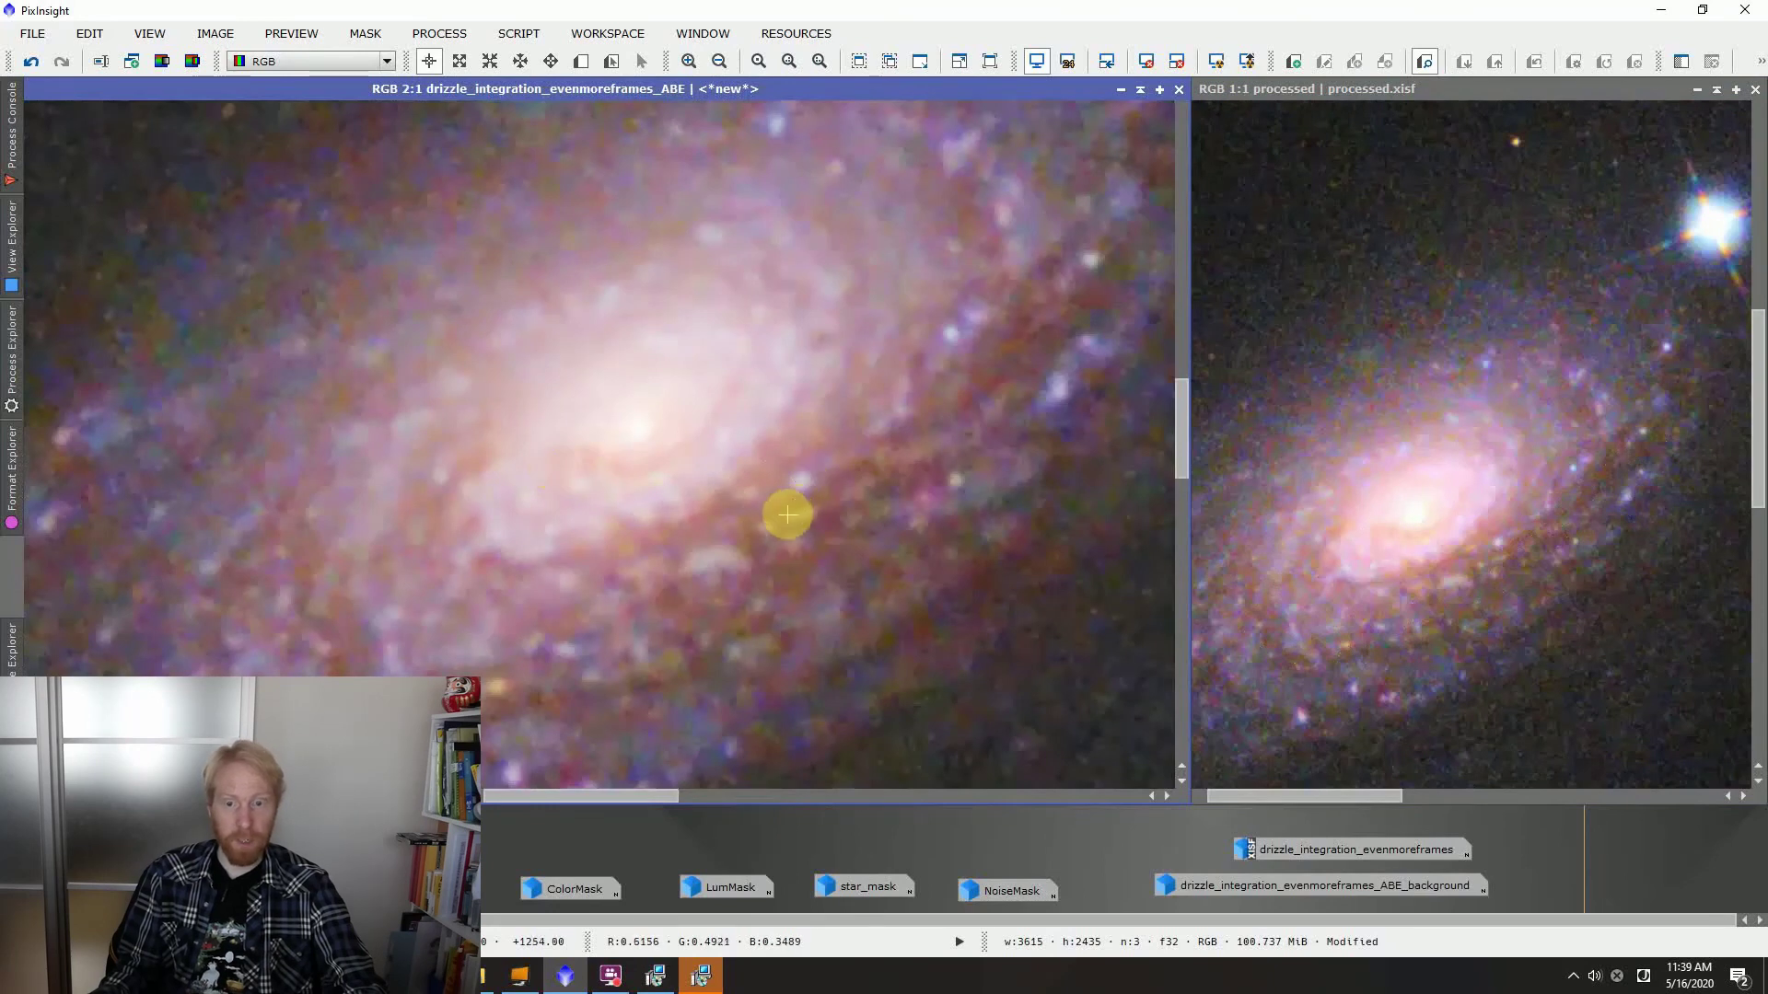
scroll(682, 599, down, 1)
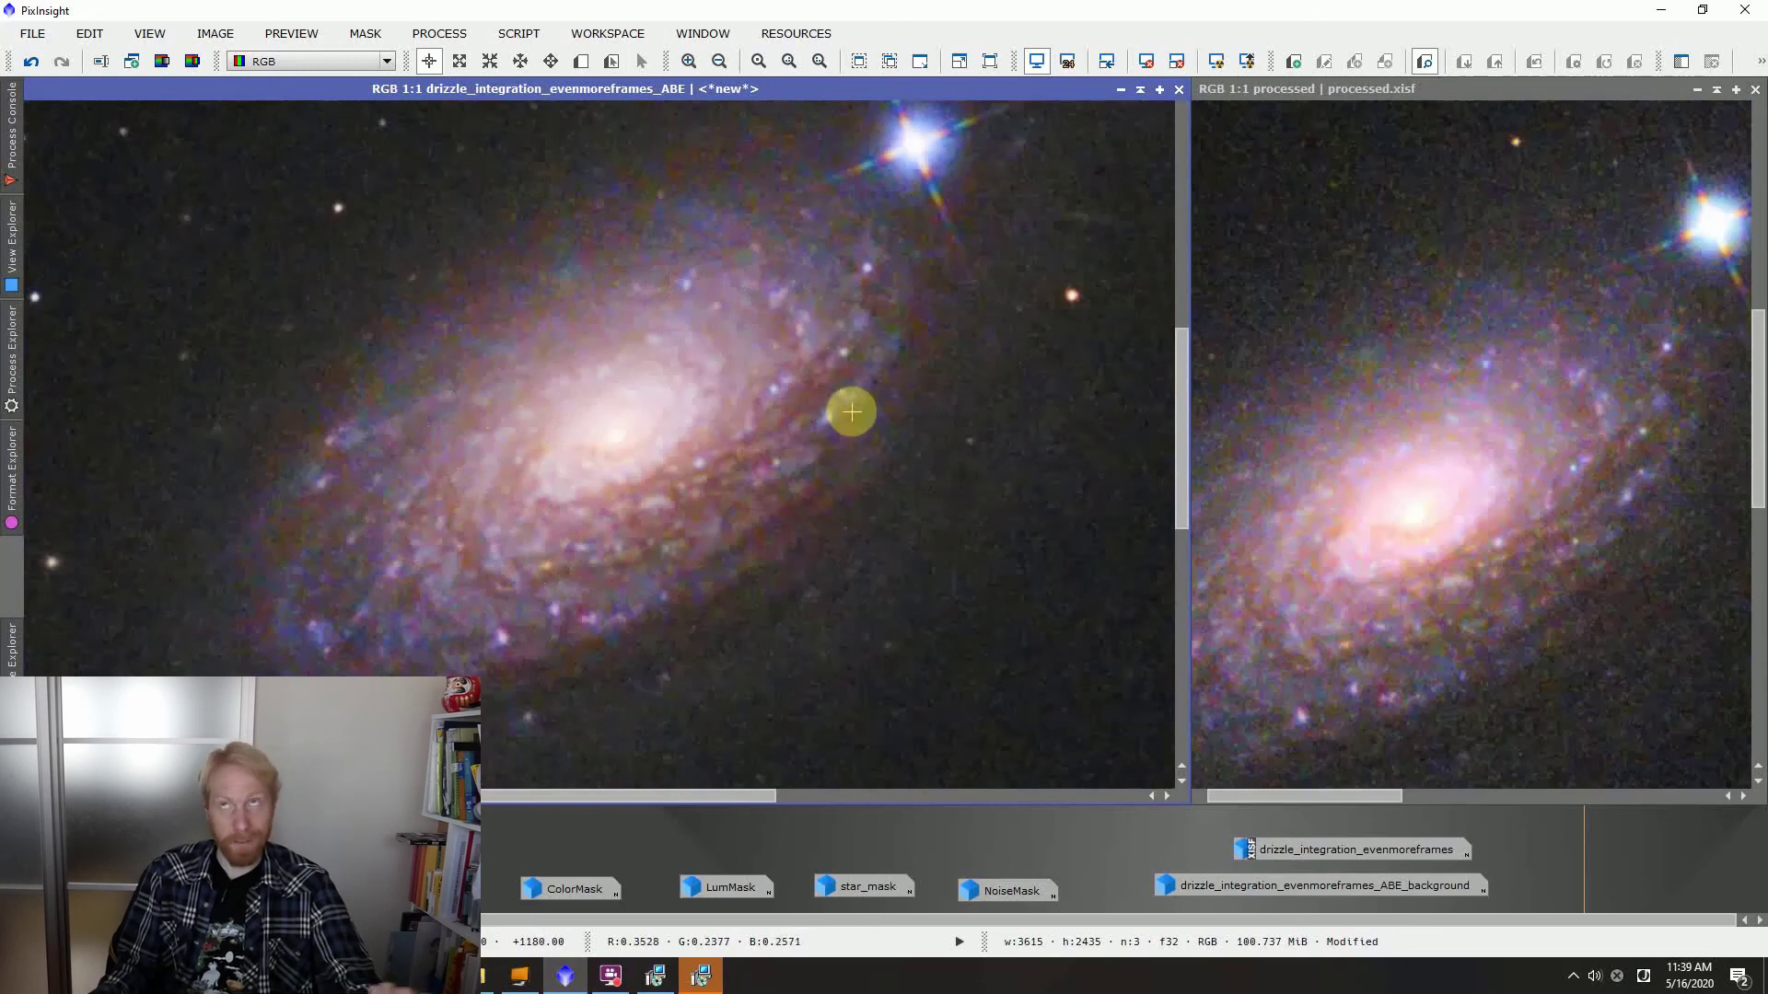
scroll(792, 470, down, 2)
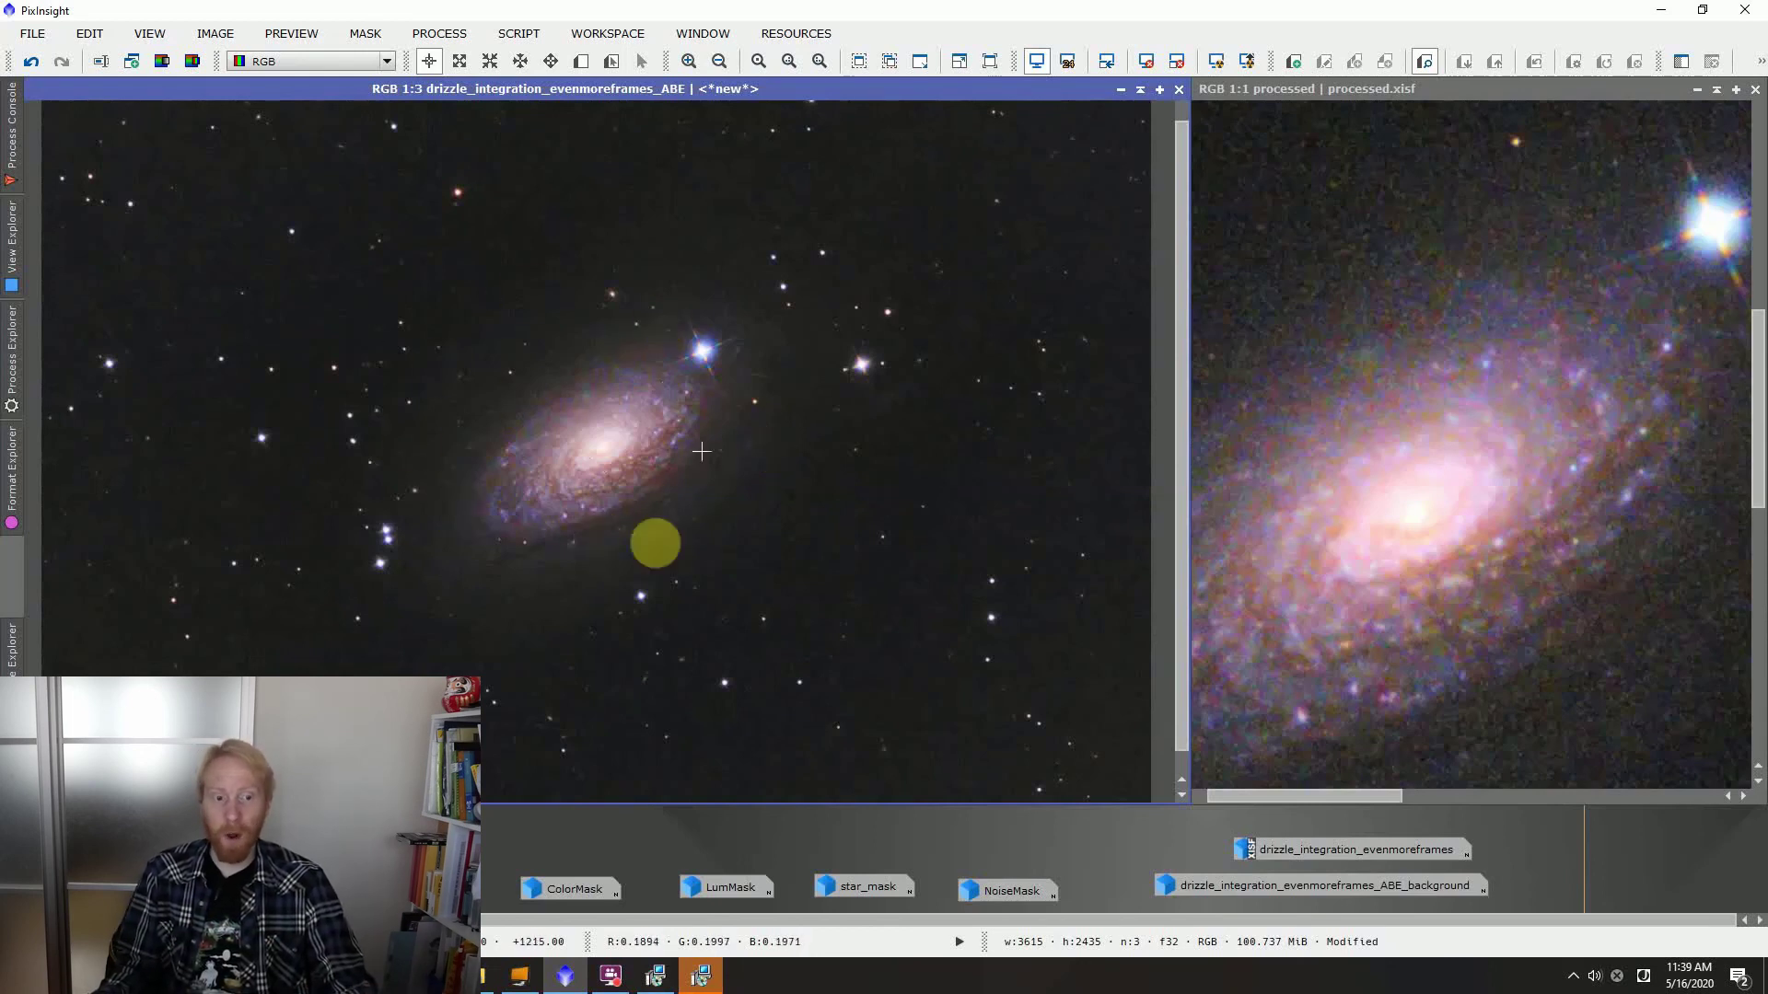
click(1569, 473)
scroll(650, 490, down, 1)
scroll(650, 490, down, 1)
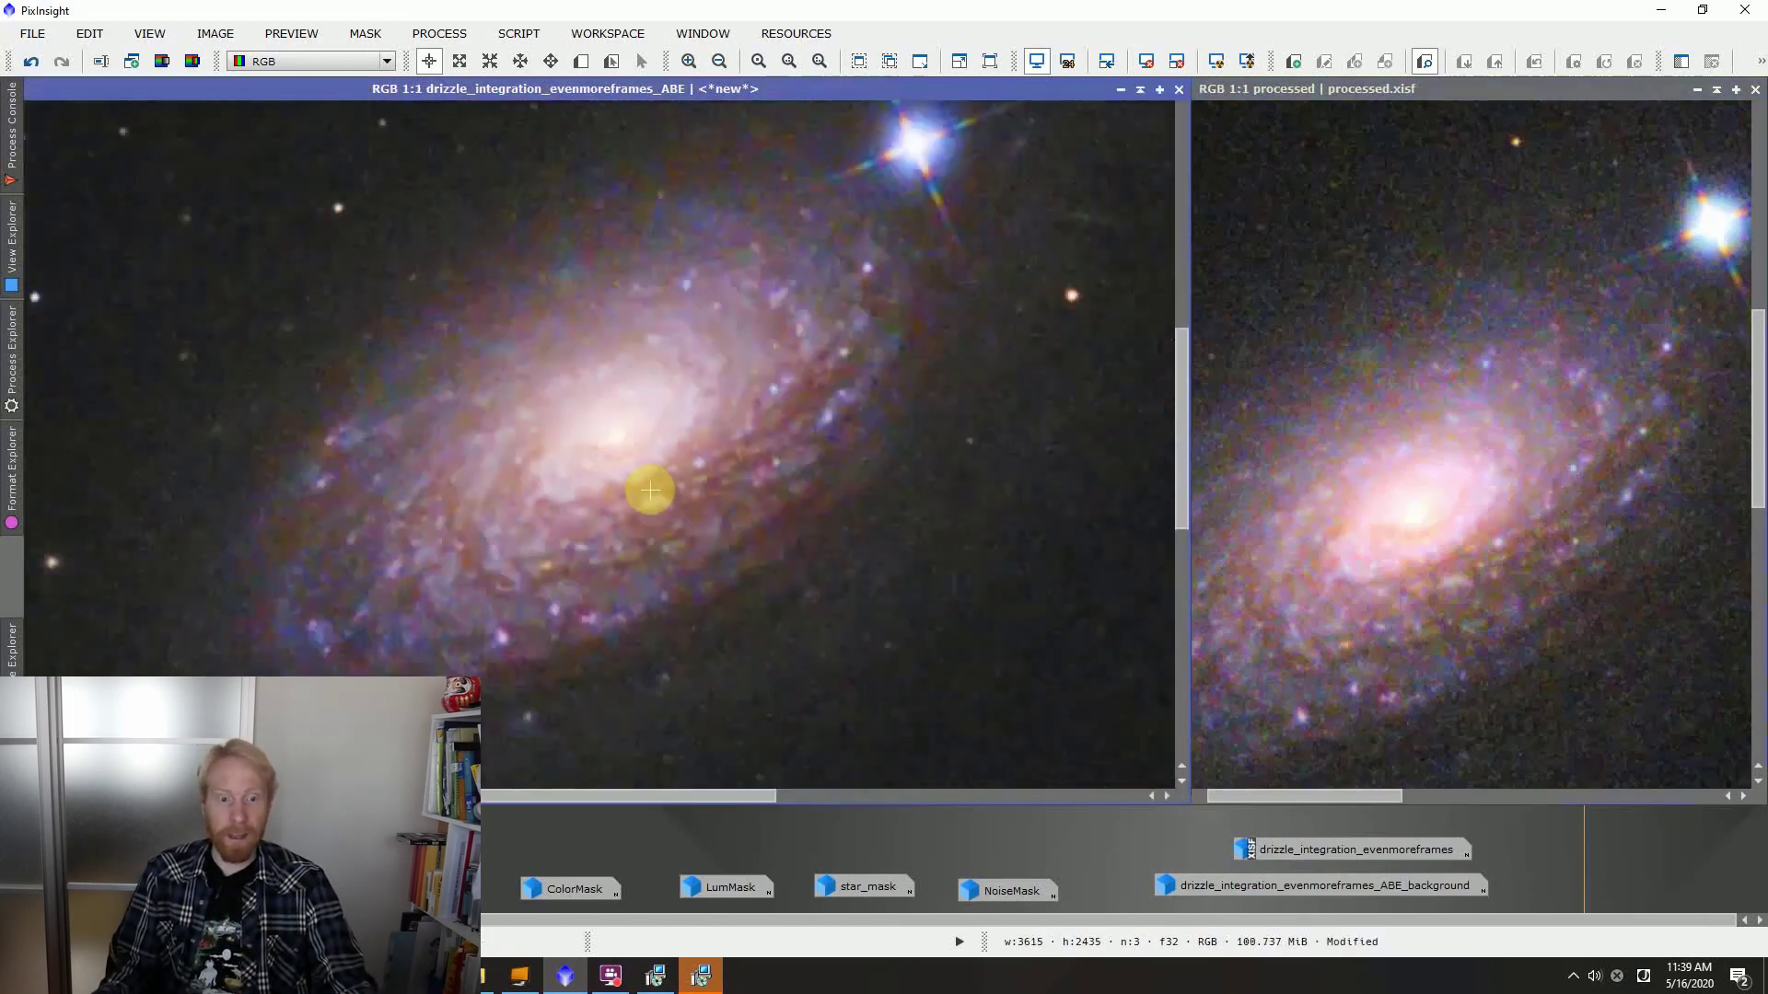
scroll(822, 498, up, 1)
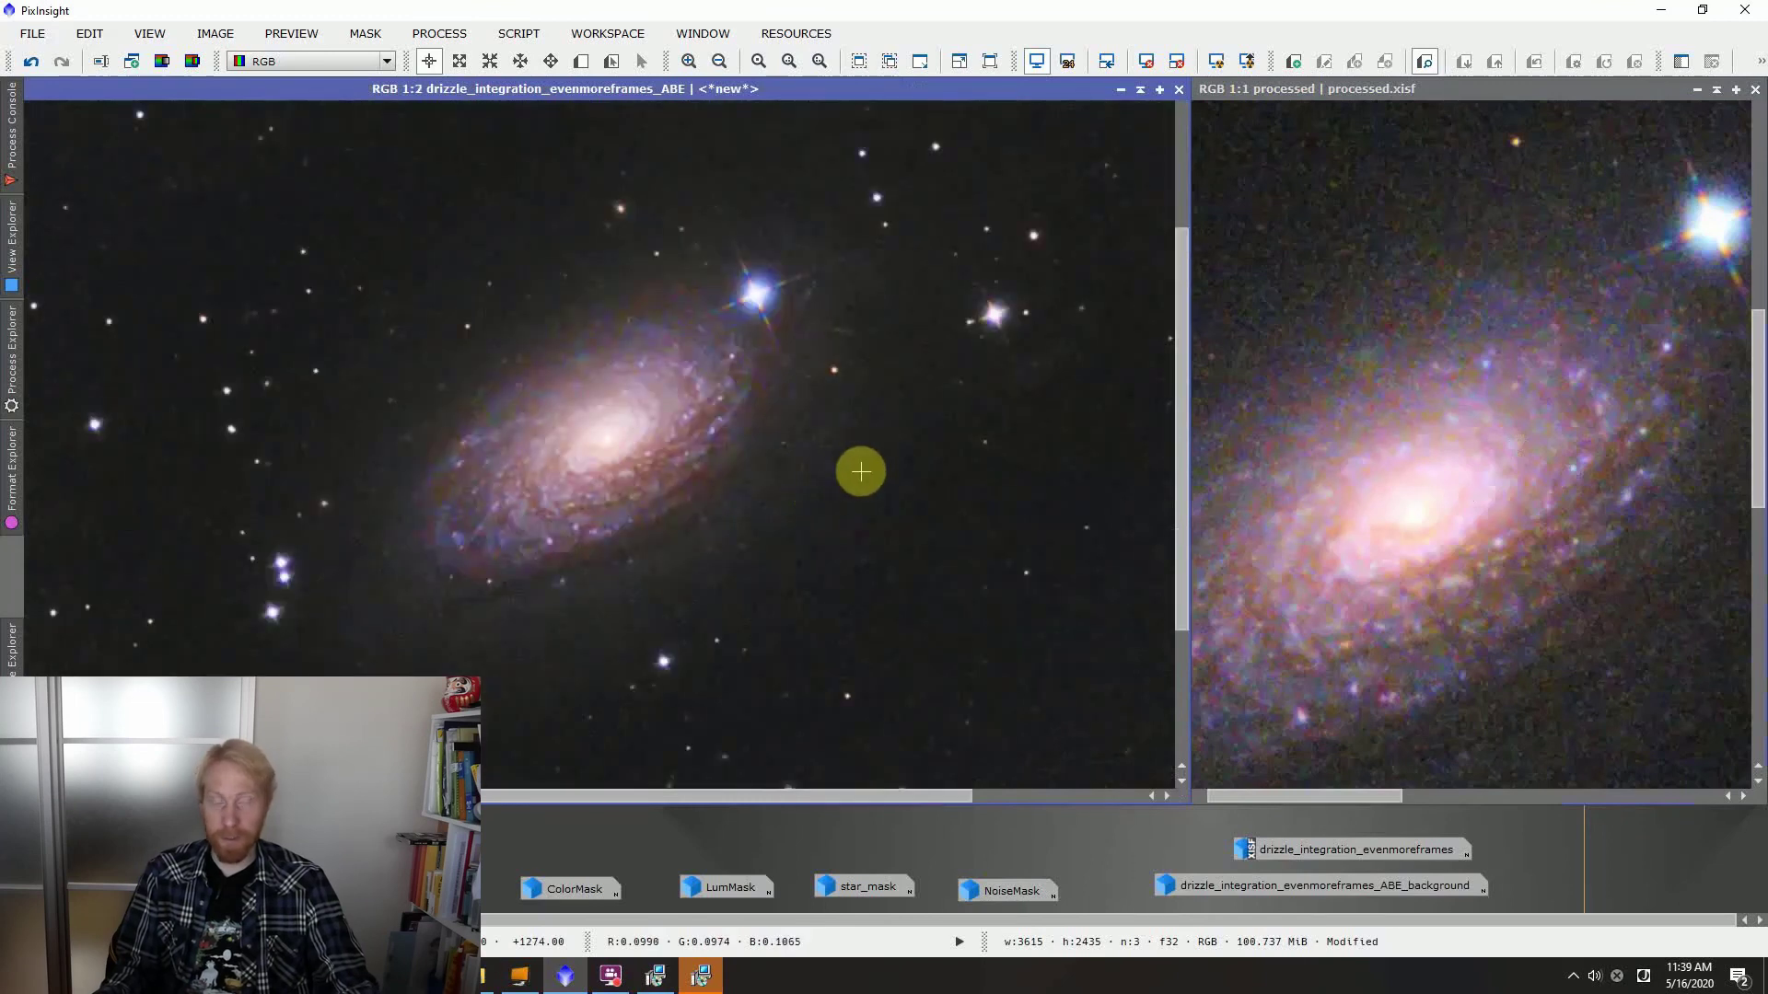